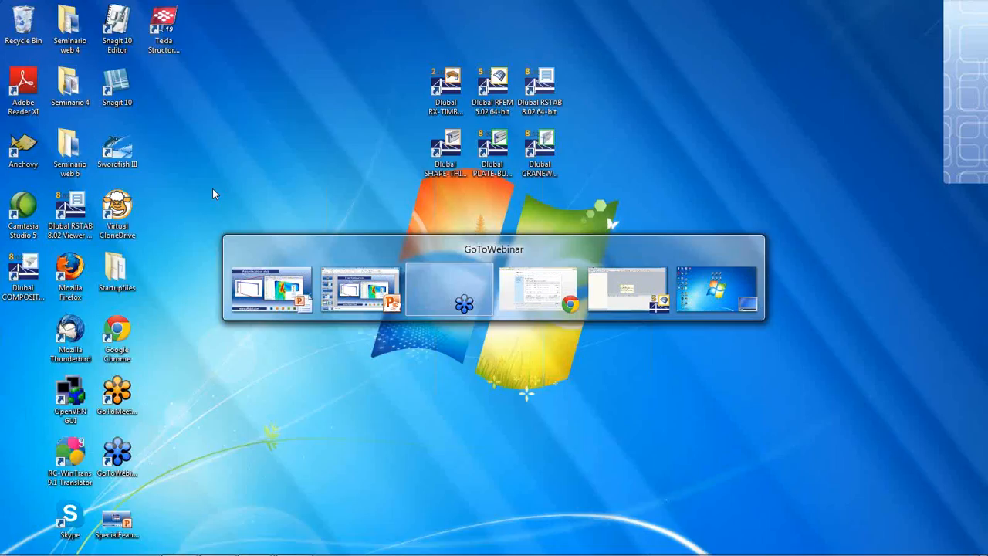
- Switch to RFEM and open the BucklingStart model without creating a new project for its file
{"action": "key", "text": "alt+Tab"}
{"action": "key", "text": "alt+Tab"}
{"action": "key", "text": "alt+Tab"}
{"action": "key", "text": "alt+Tab"}
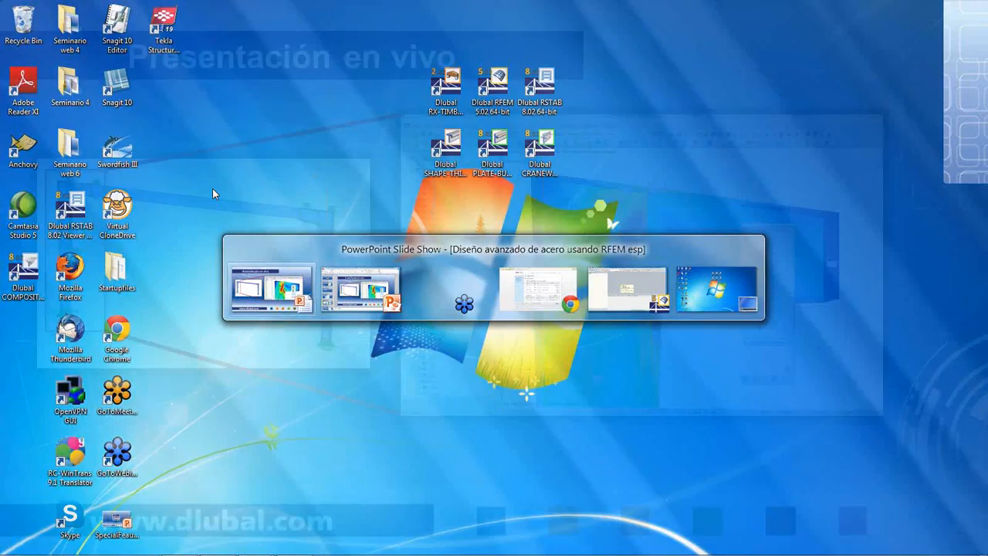
{"action": "key", "text": "alt+Tab"}
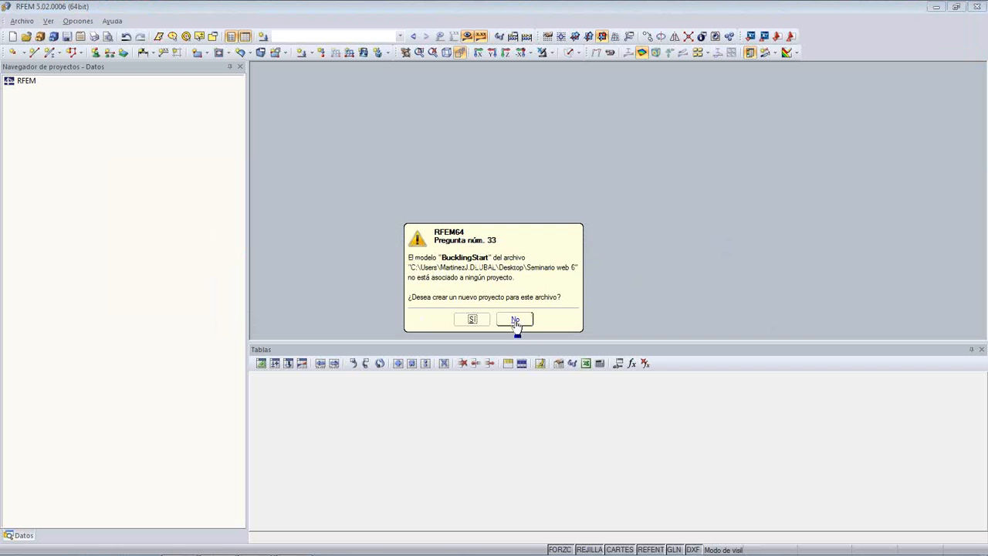
{"action": "left_click", "coordinate": [515, 318]}
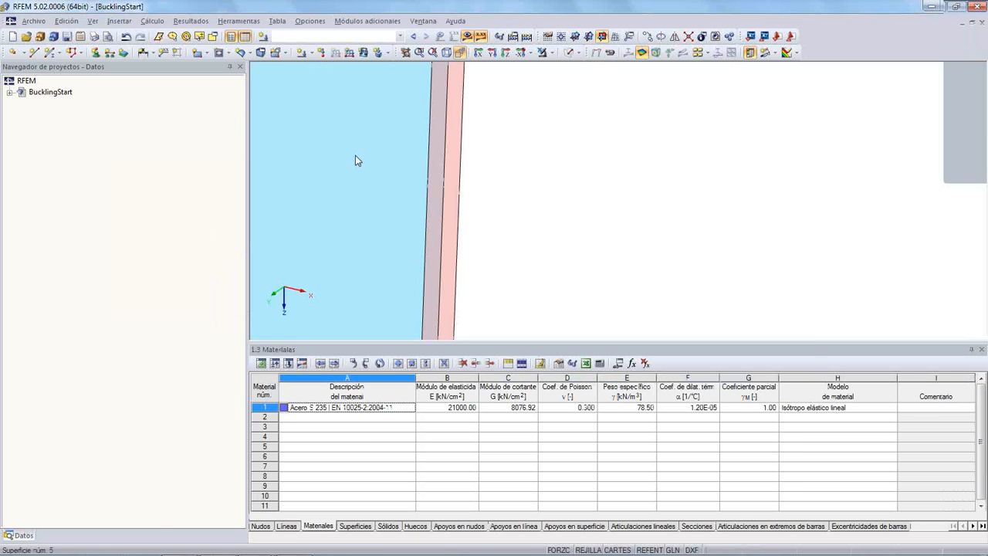
- Bring the whole steel column into view and reduce the height of the tables area to enlarge the model view
{"action": "scroll", "coordinate": [370, 155], "scroll_direction": "down", "scroll_amount": 6}
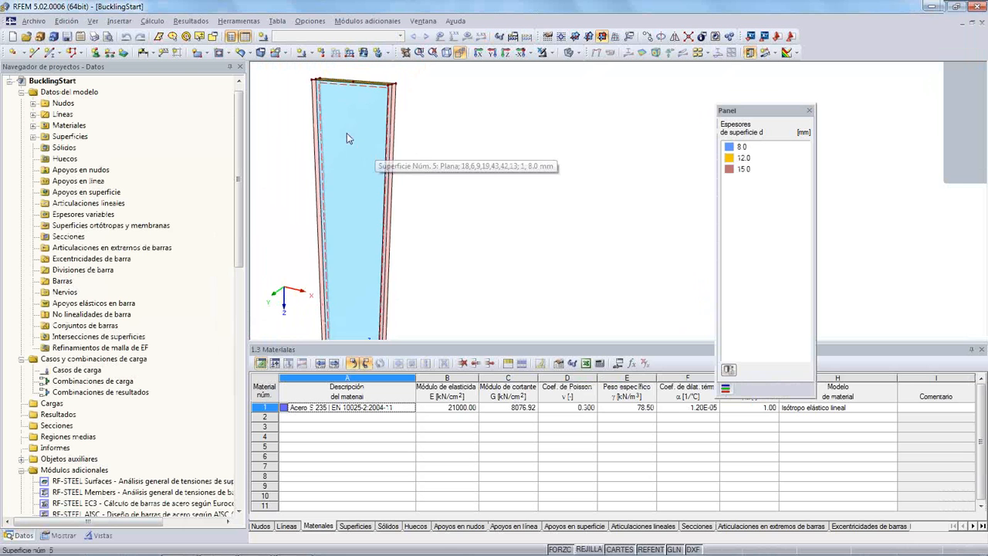
{"action": "middle_click_drag", "start_coordinate": [343, 202], "coordinate": [384, 144]}
{"action": "scroll", "coordinate": [382, 167], "scroll_direction": "down", "scroll_amount": 1}
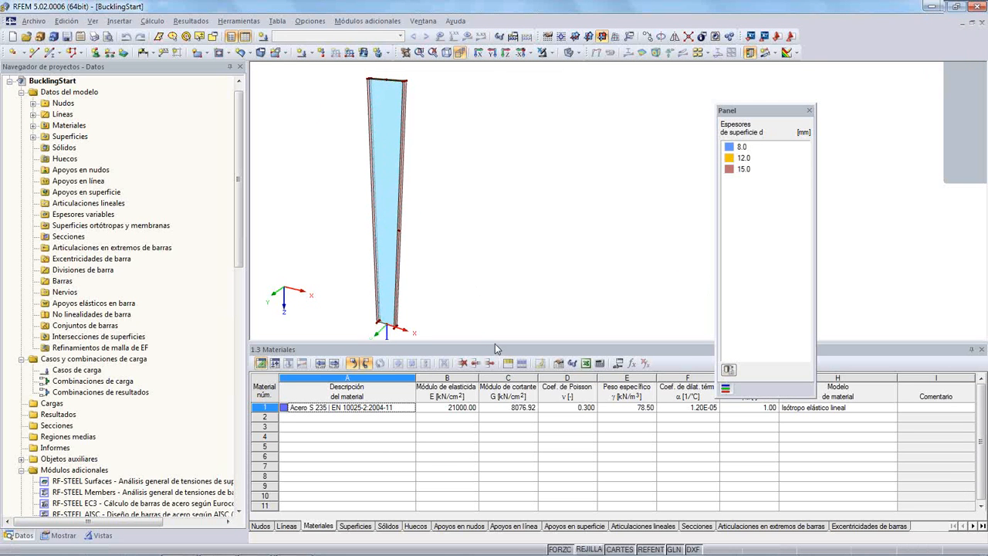
{"action": "left_click_drag", "start_coordinate": [497, 343], "coordinate": [463, 471]}
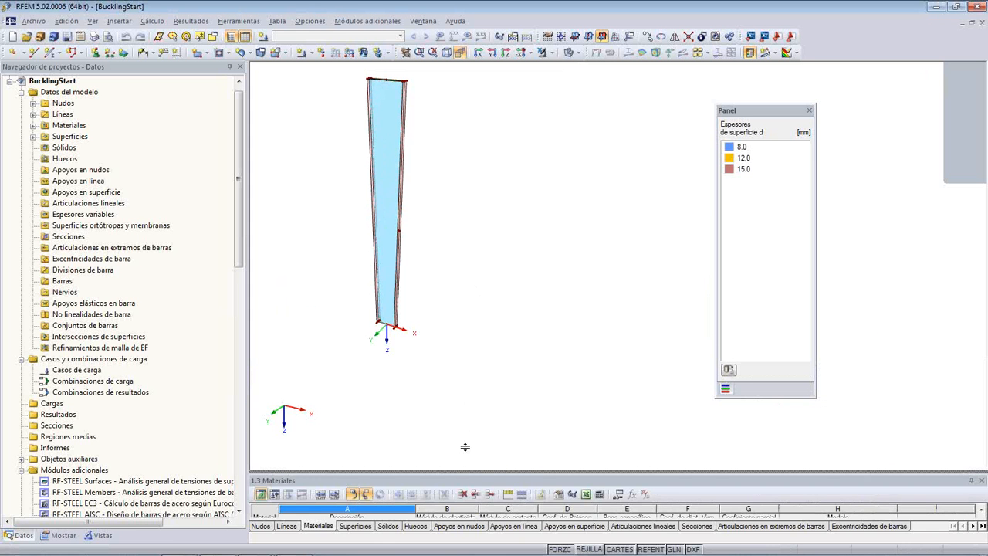
{"action": "mouse_move", "coordinate": [463, 428]}
{"action": "left_mouse_down"}
{"action": "mouse_move", "coordinate": [452, 435]}
{"action": "mouse_move", "coordinate": [455, 422]}
{"action": "left_mouse_up"}
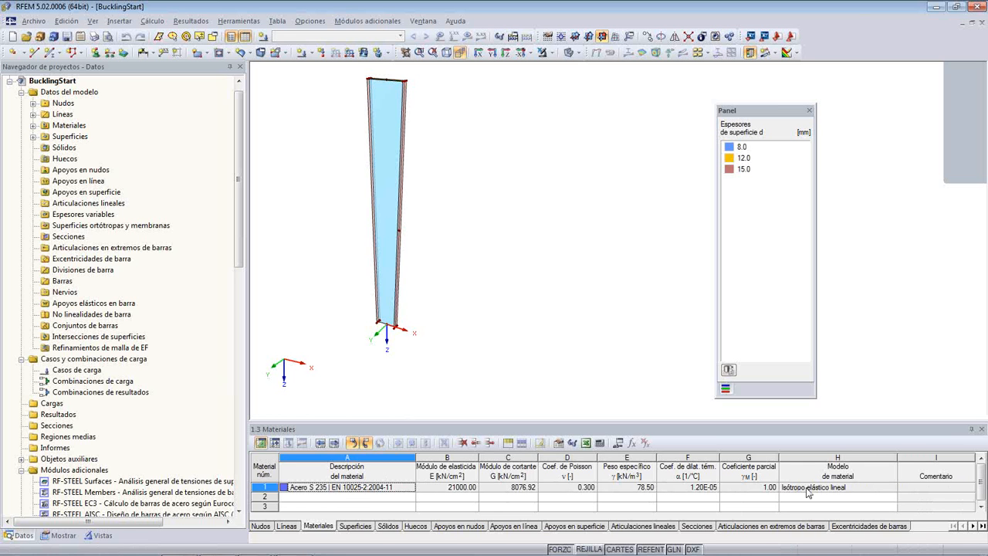
- Examine the column's web surface and the display settings that colour the rendering by surface thickness
{"action": "middle_click_drag", "start_coordinate": [566, 186], "coordinate": [570, 242]}
{"action": "scroll", "coordinate": [482, 217], "scroll_direction": "up", "scroll_amount": 2}
{"action": "middle_click_drag", "start_coordinate": [423, 238], "coordinate": [455, 221]}
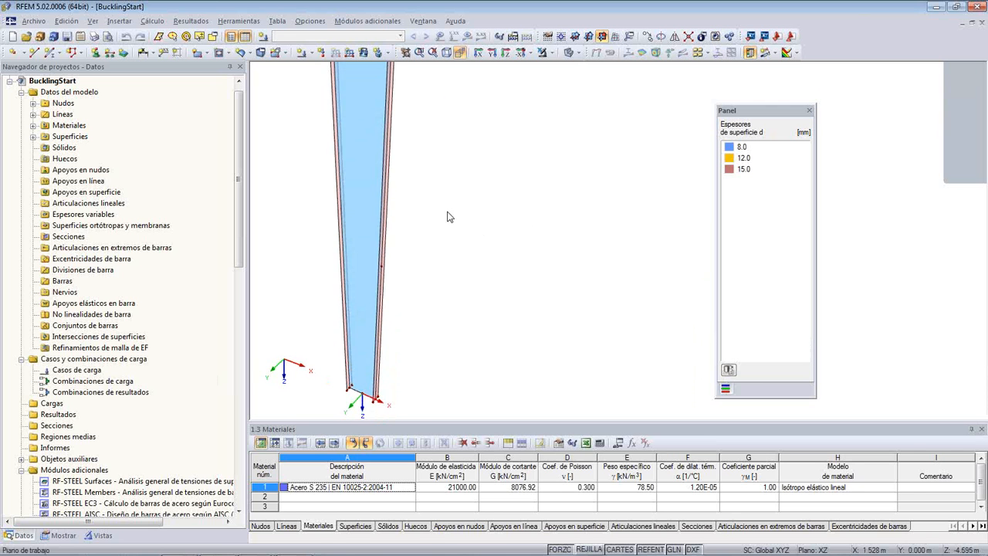
{"action": "scroll", "coordinate": [454, 214], "scroll_direction": "down", "scroll_amount": 2}
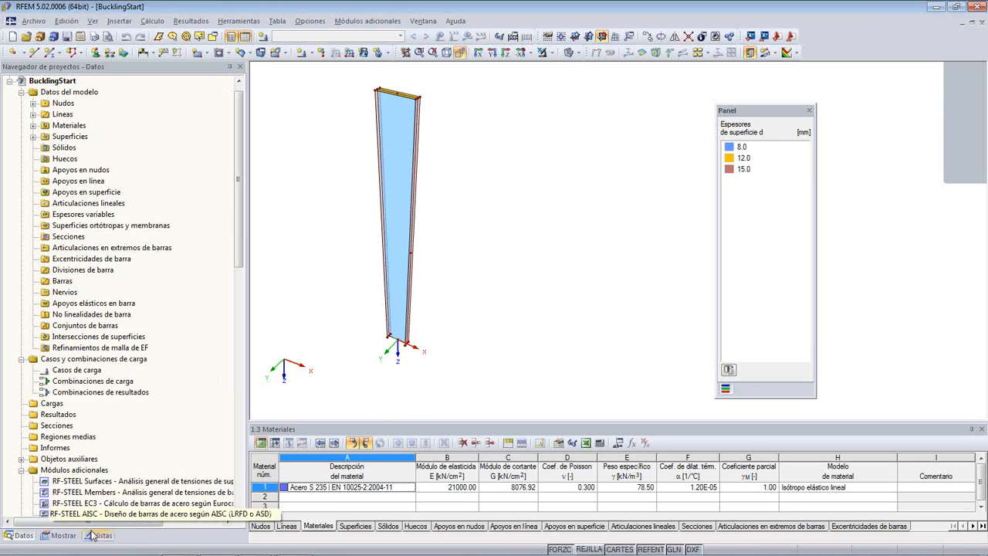
{"action": "left_click", "coordinate": [62, 535]}
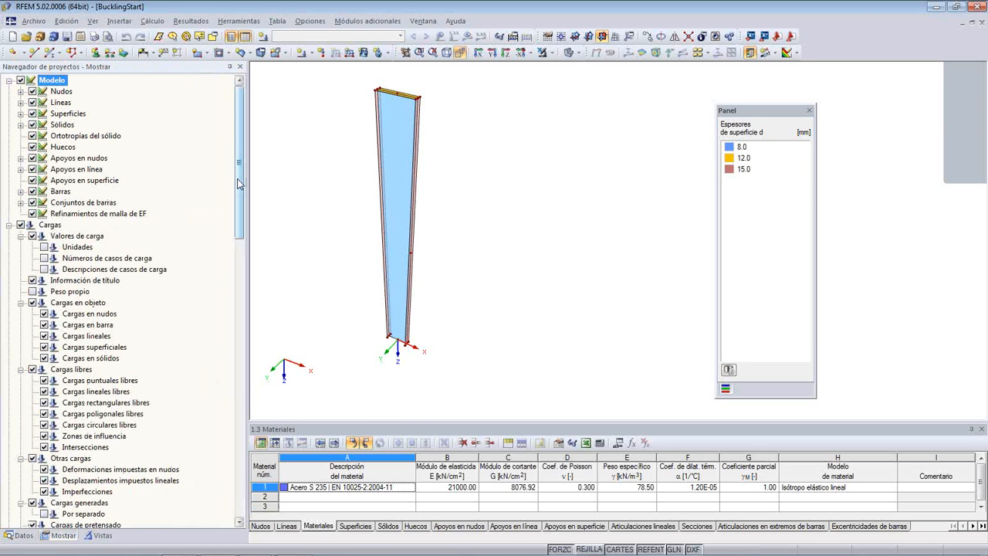
{"action": "scroll", "coordinate": [200, 378], "scroll_direction": "down", "scroll_amount": 20}
{"action": "scroll", "coordinate": [208, 443], "scroll_direction": "down", "scroll_amount": 3}
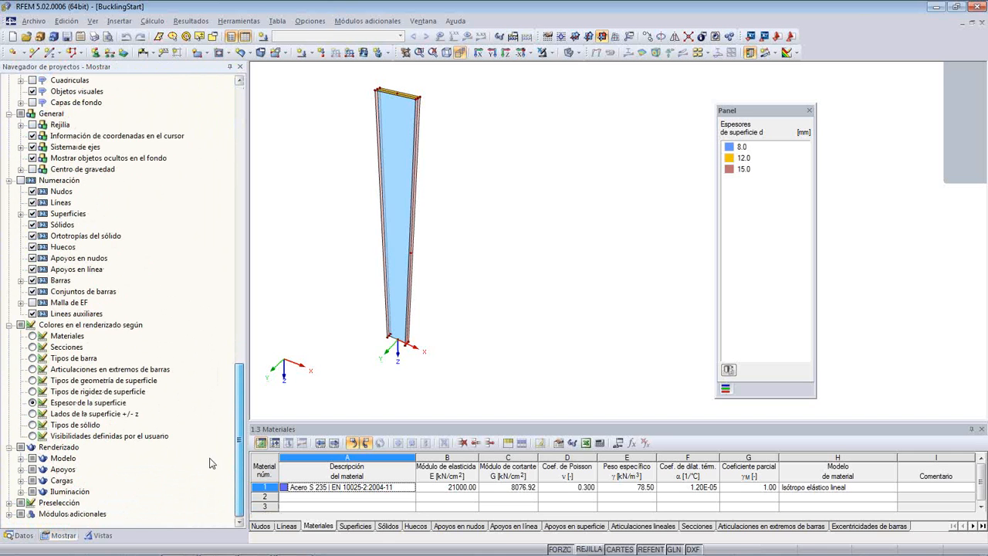
{"action": "left_click", "coordinate": [399, 156]}
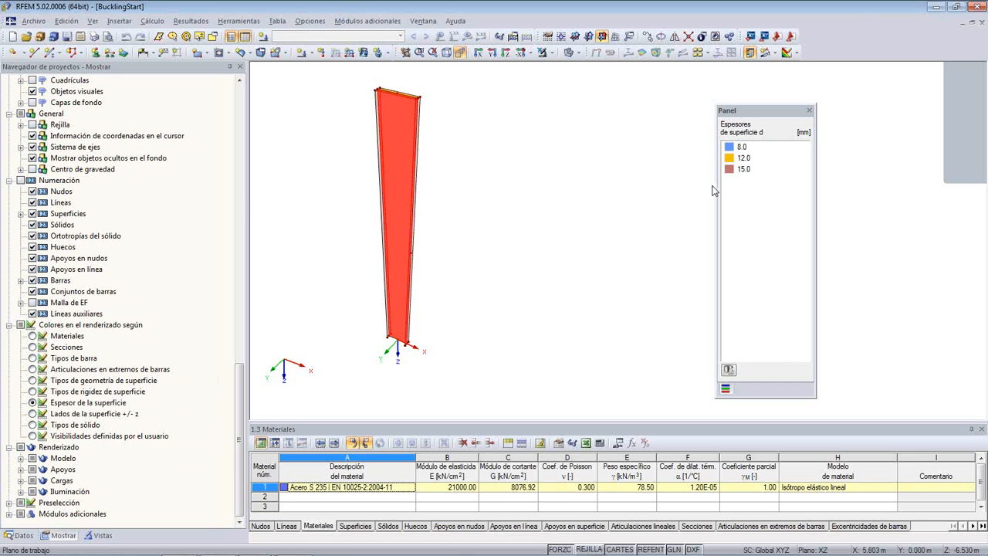
{"action": "left_click", "coordinate": [478, 140]}
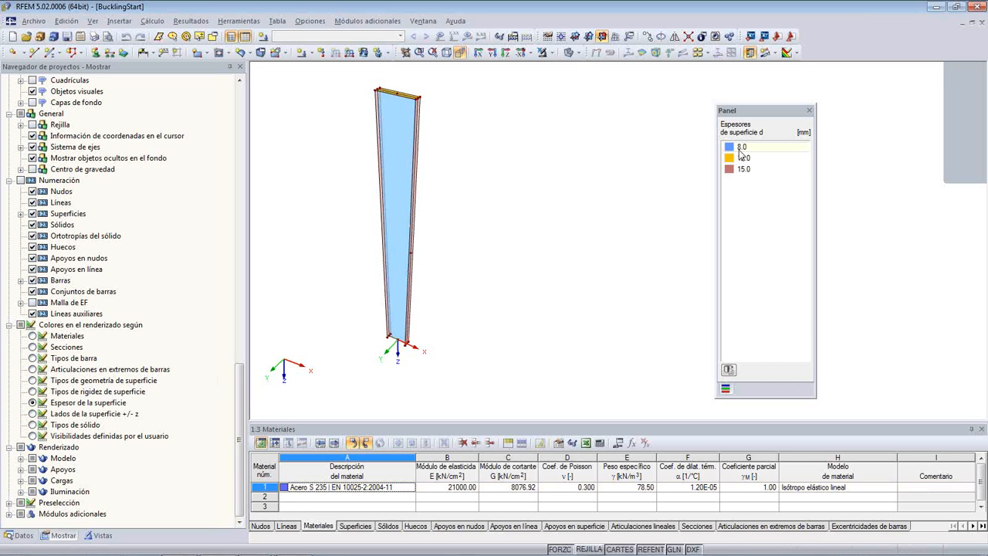
- Examine the thickness colours of the column's web, flanges and top plate, closing in on the flange's top corner
{"action": "scroll", "coordinate": [554, 154], "scroll_direction": "up", "scroll_amount": 2}
{"action": "scroll", "coordinate": [433, 168], "scroll_direction": "up", "scroll_amount": 4}
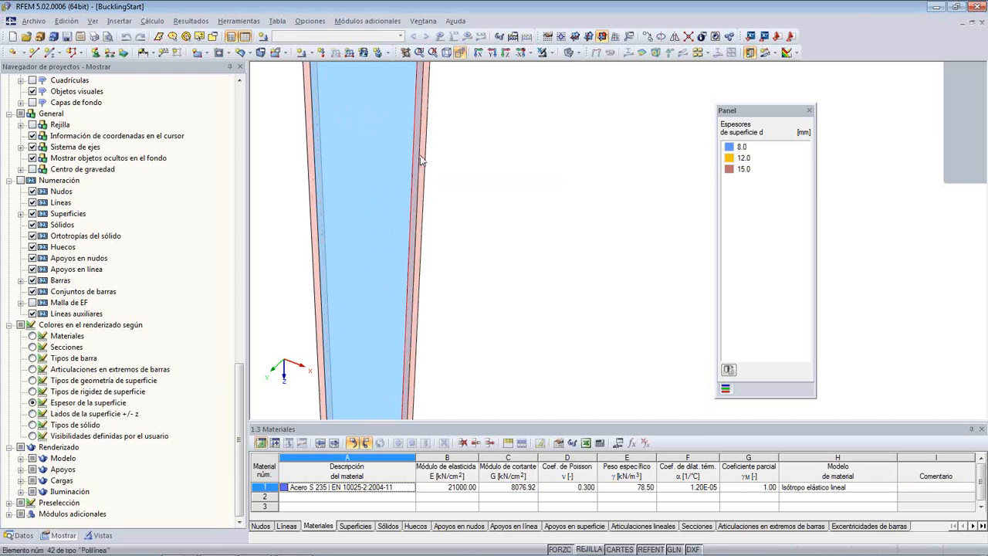
{"action": "scroll", "coordinate": [528, 131], "scroll_direction": "down", "scroll_amount": 5}
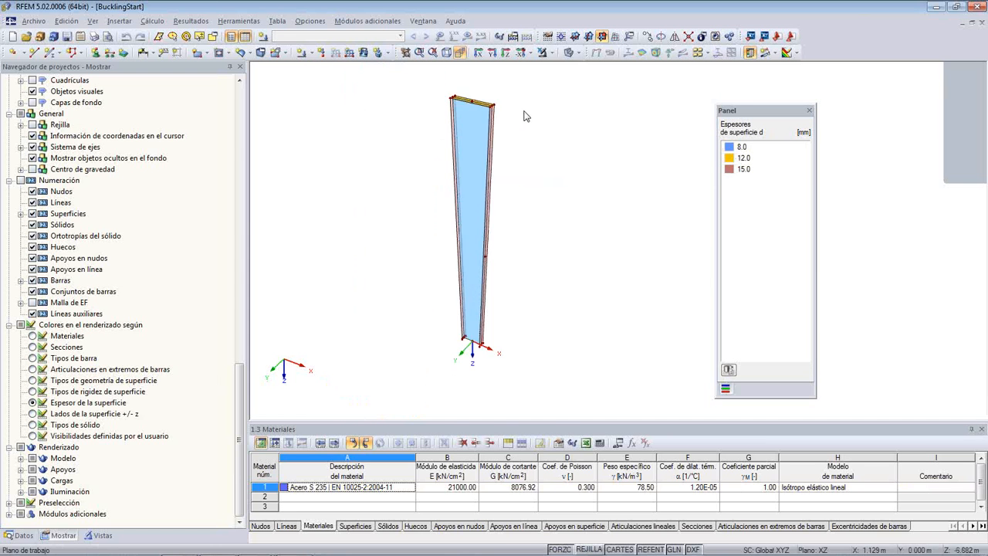
{"action": "scroll", "coordinate": [502, 177], "scroll_direction": "up", "scroll_amount": 3}
{"action": "scroll", "coordinate": [498, 183], "scroll_direction": "up", "scroll_amount": 1}
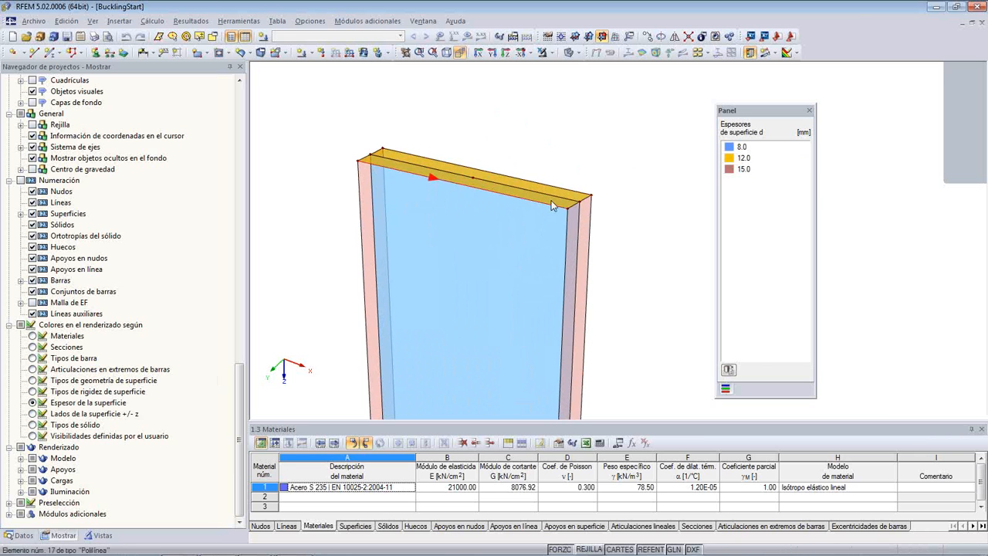
{"action": "middle_click_drag", "start_coordinate": [659, 232], "coordinate": [615, 156]}
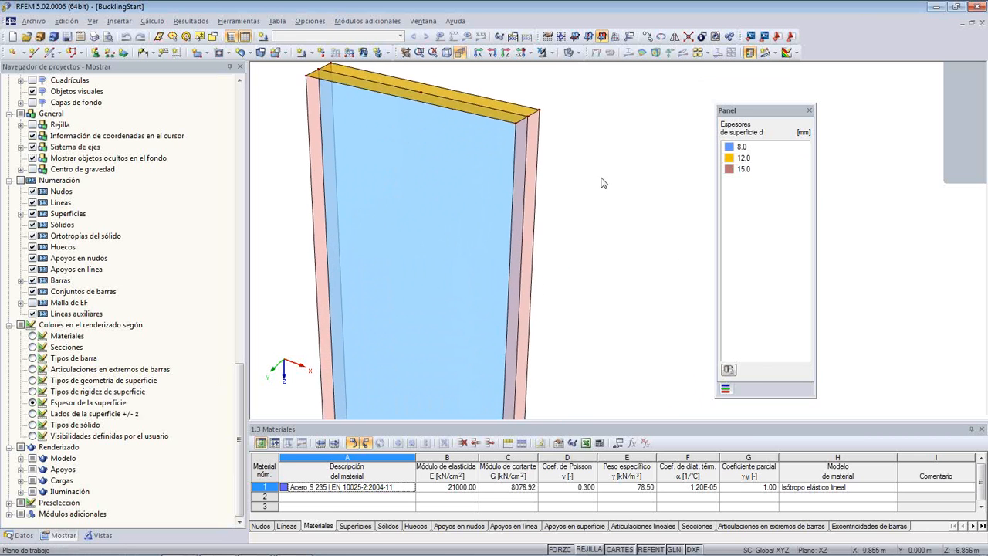
{"action": "scroll", "coordinate": [600, 187], "scroll_direction": "down", "scroll_amount": 3}
{"action": "scroll", "coordinate": [600, 185], "scroll_direction": "down", "scroll_amount": 3}
{"action": "scroll", "coordinate": [590, 215], "scroll_direction": "down", "scroll_amount": 5}
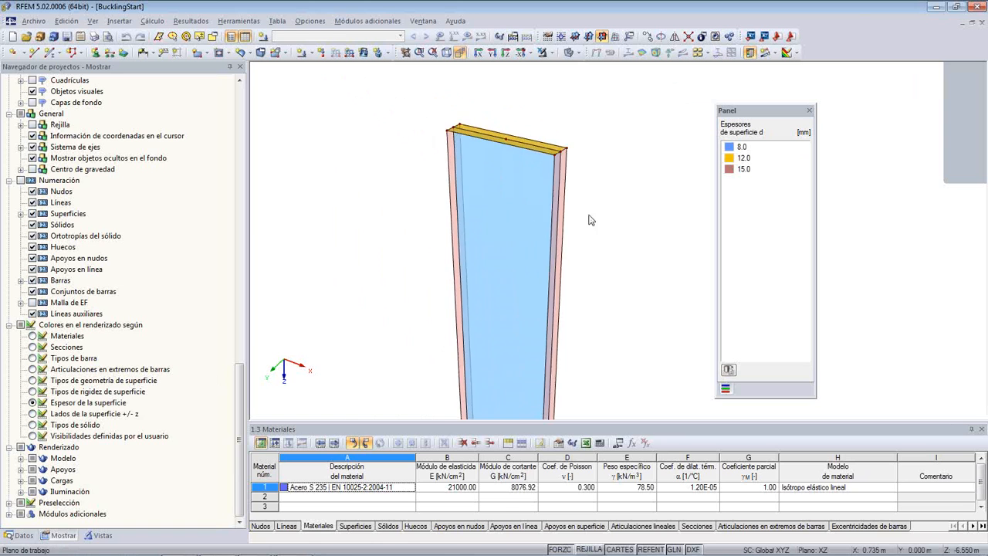
{"action": "middle_click_drag", "start_coordinate": [634, 236], "coordinate": [460, 154]}
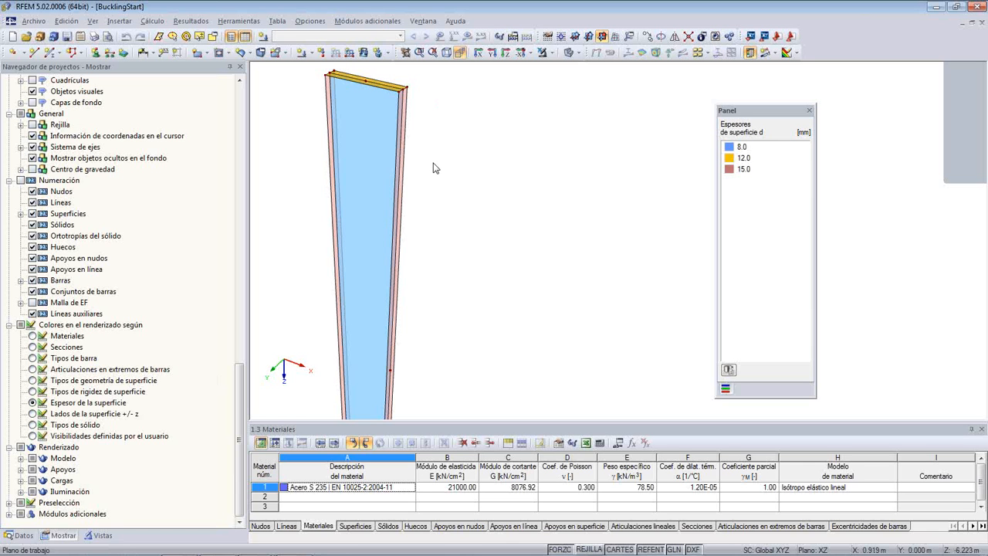
{"action": "scroll", "coordinate": [441, 111], "scroll_direction": "up", "scroll_amount": 3}
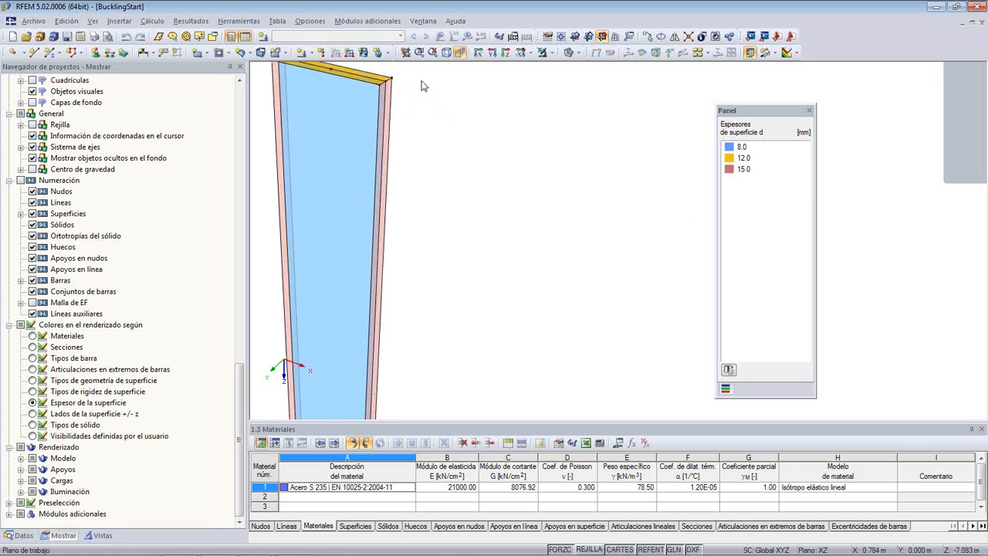
{"action": "scroll", "coordinate": [444, 154], "scroll_direction": "up", "scroll_amount": 3}
{"action": "scroll", "coordinate": [443, 157], "scroll_direction": "up", "scroll_amount": 3}
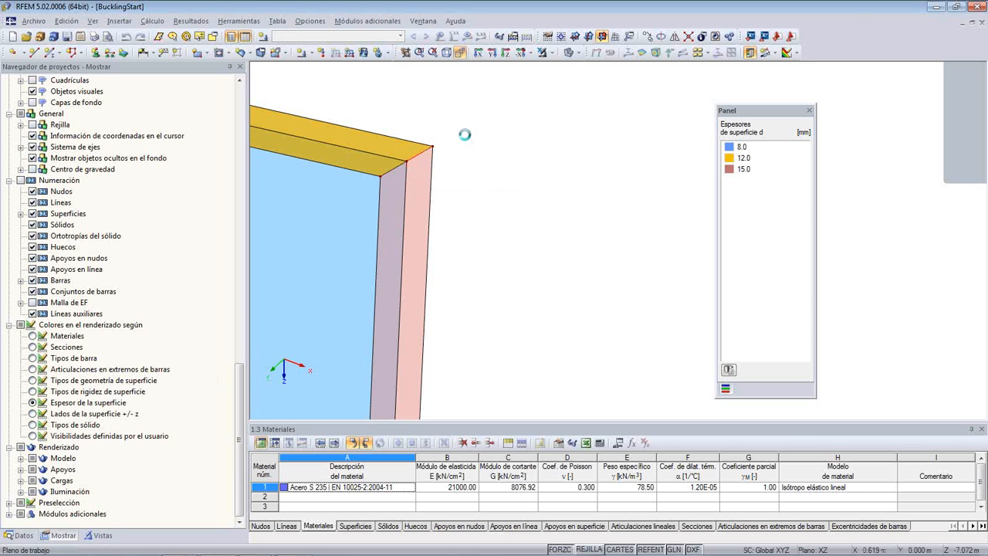
{"action": "left_click_drag", "start_coordinate": [448, 136], "coordinate": [373, 187]}
{"action": "left_click", "coordinate": [476, 141]}
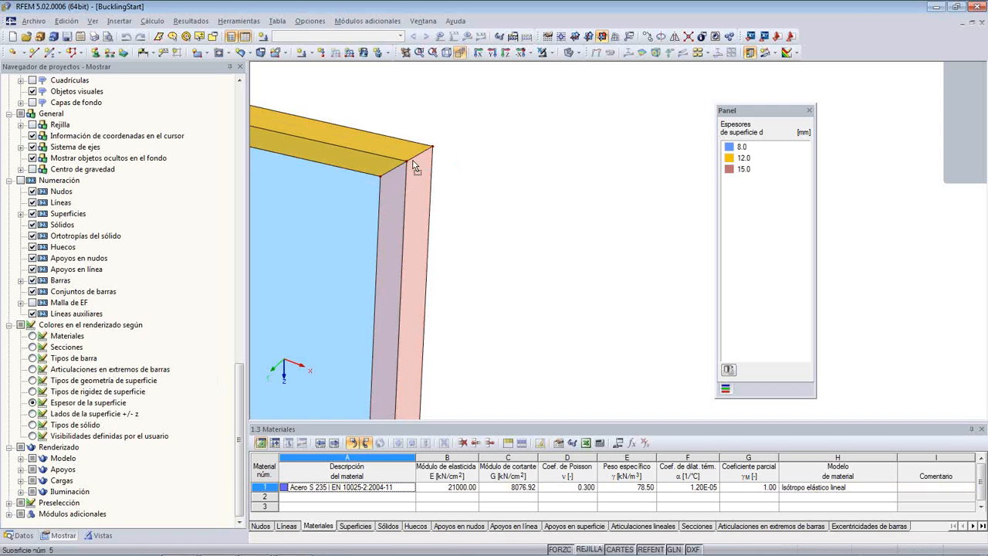
{"action": "left_click", "coordinate": [493, 161]}
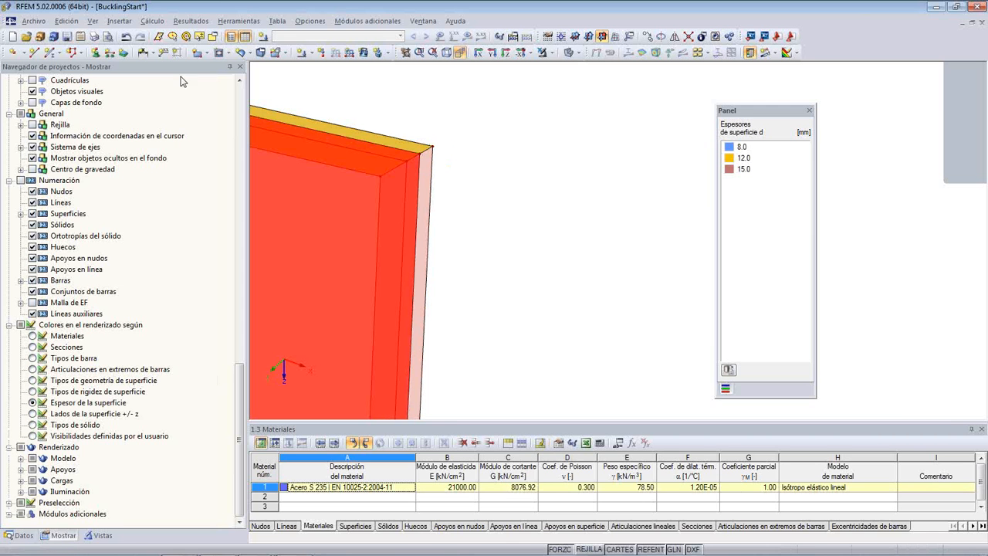
{"action": "left_click", "coordinate": [125, 37]}
- Start extruding the two top edge lines of the column's flange into surfaces, in global +X direction with a 0 mm offset
{"action": "left_click", "coordinate": [454, 157]}
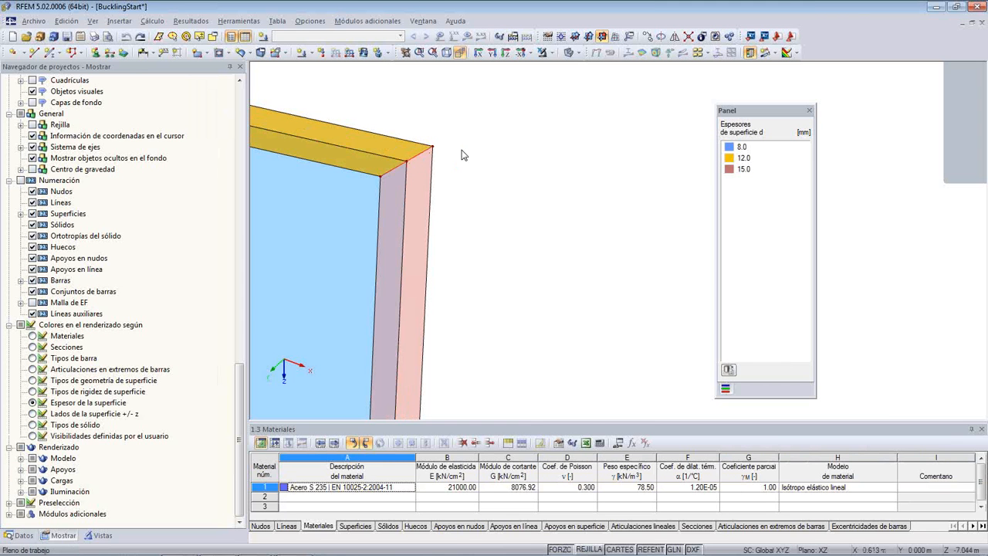
{"action": "right_click", "coordinate": [394, 175]}
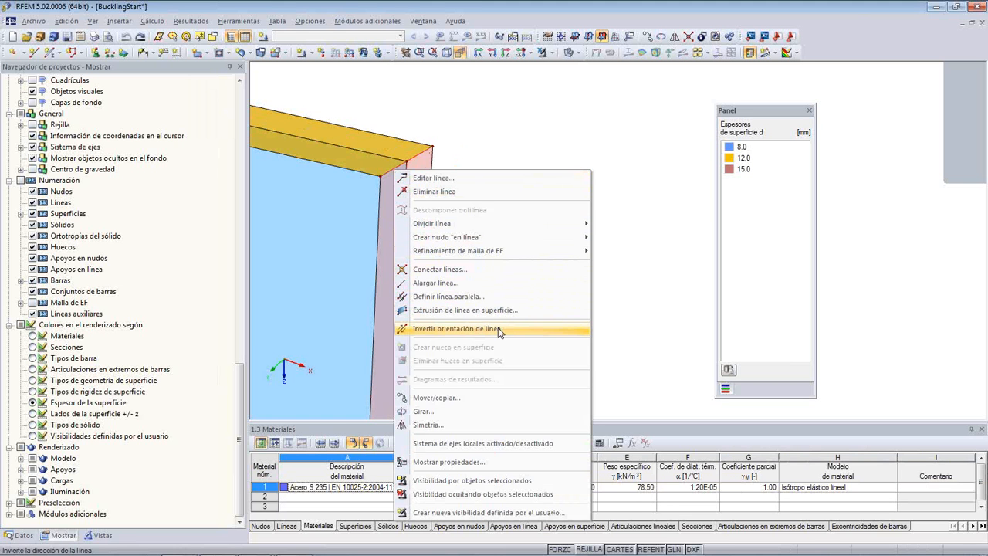
{"action": "left_click", "coordinate": [532, 310]}
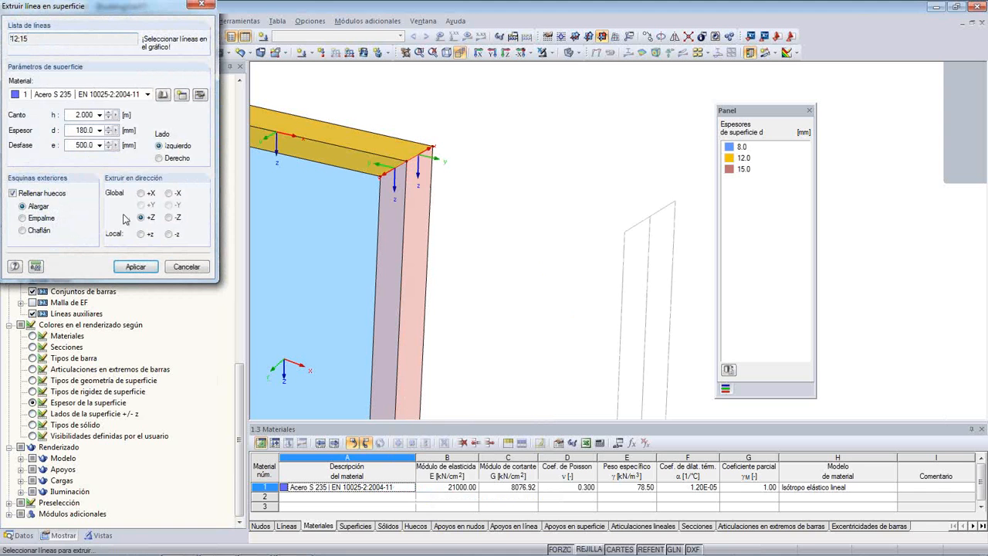
{"action": "left_click", "coordinate": [140, 193]}
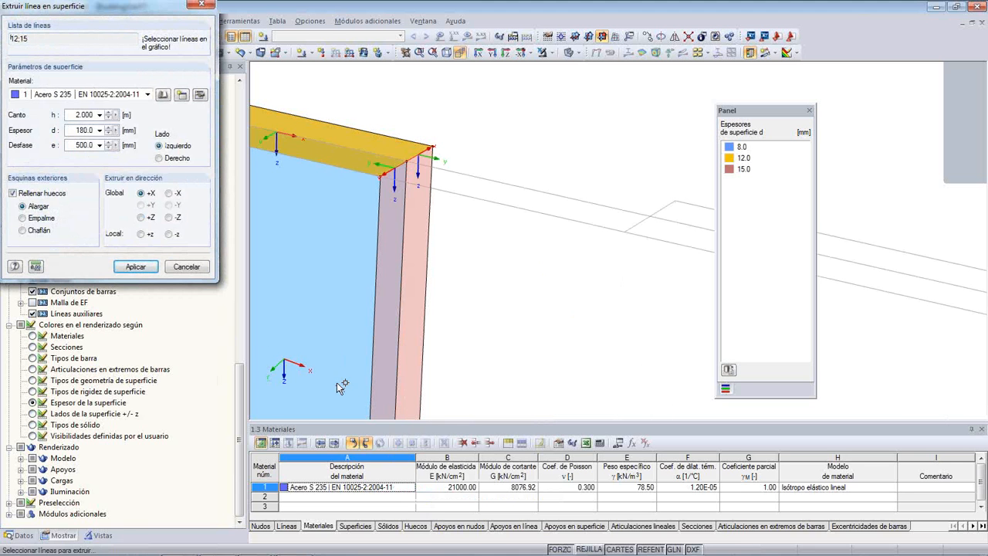
{"action": "middle_click_drag", "start_coordinate": [483, 265], "coordinate": [359, 221]}
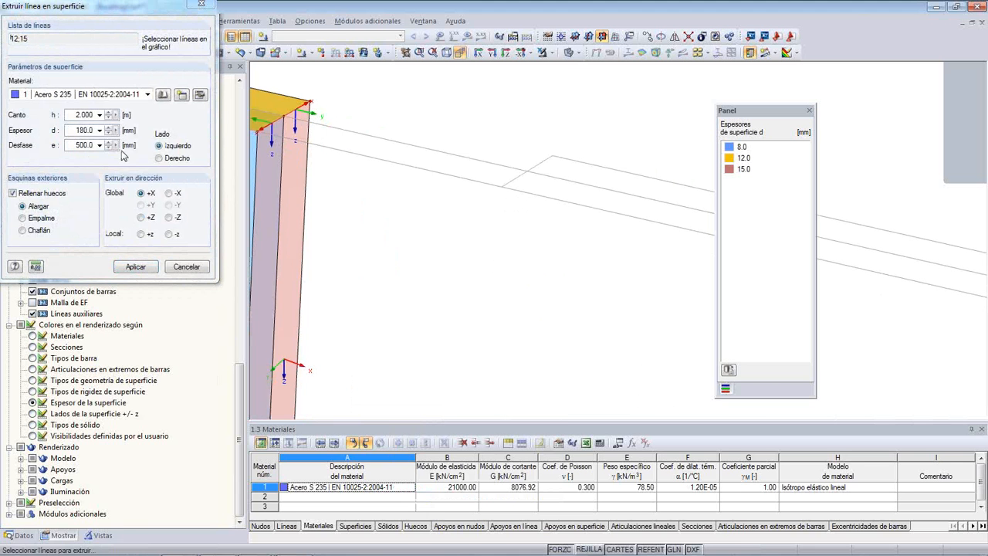
{"action": "double_click", "coordinate": [85, 146]}
{"action": "type", "text": "0"}
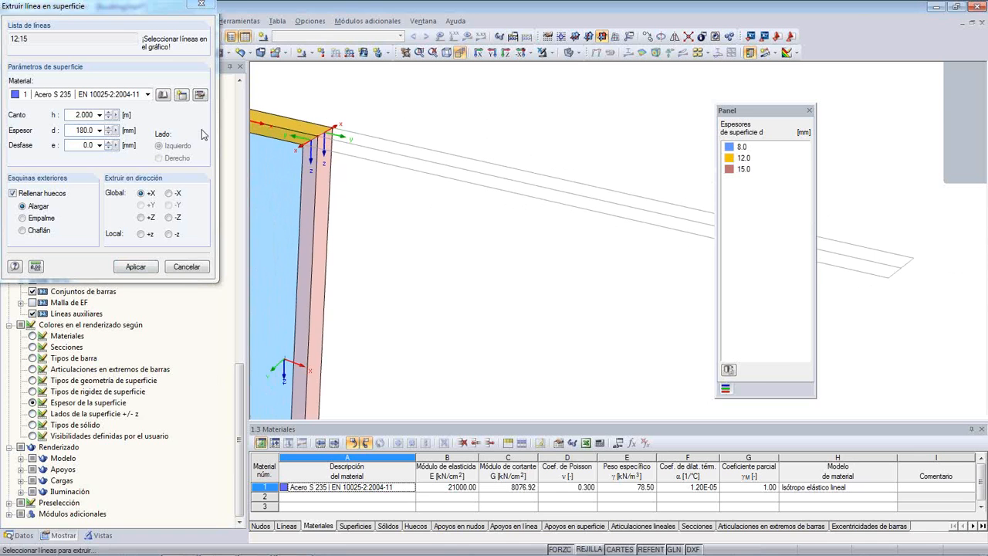
- Set the extrusion's depth h to 1.5 m and its thickness d to 12 mm, and create the surfaces
{"action": "left_click_drag", "start_coordinate": [78, 114], "coordinate": [103, 117]}
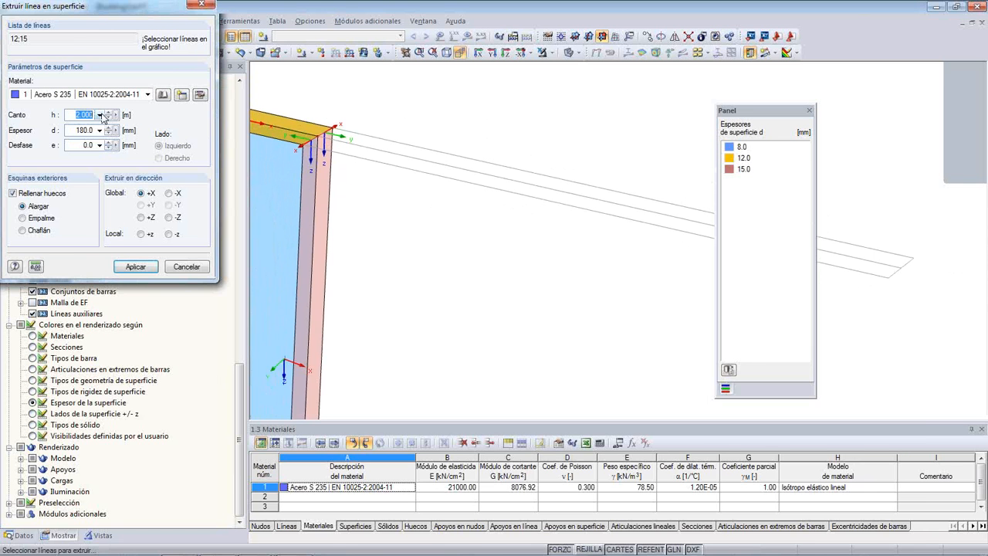
{"action": "type", "text": "1.5"}
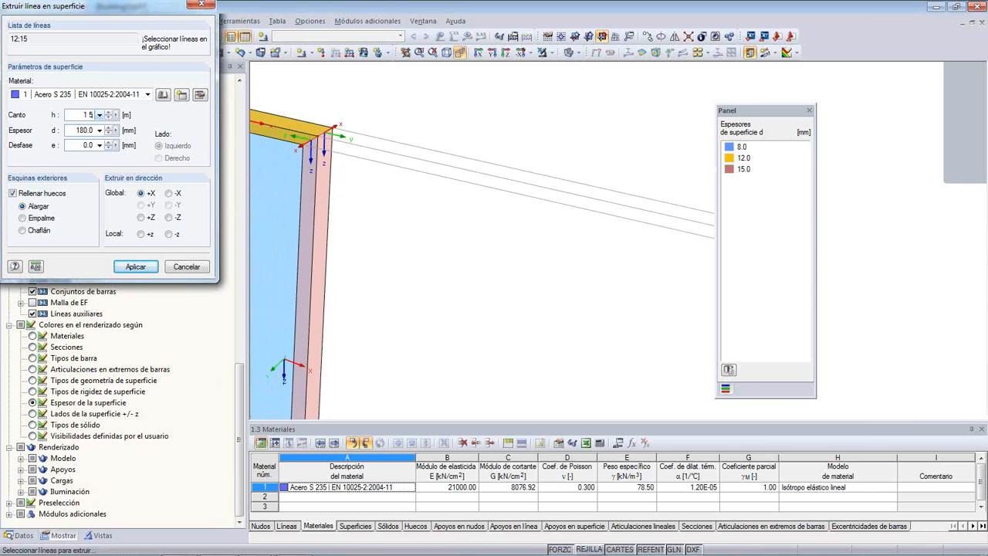
{"action": "left_click_drag", "start_coordinate": [80, 130], "coordinate": [98, 130]}
{"action": "type", "text": "12"}
{"action": "left_click", "coordinate": [136, 267]}
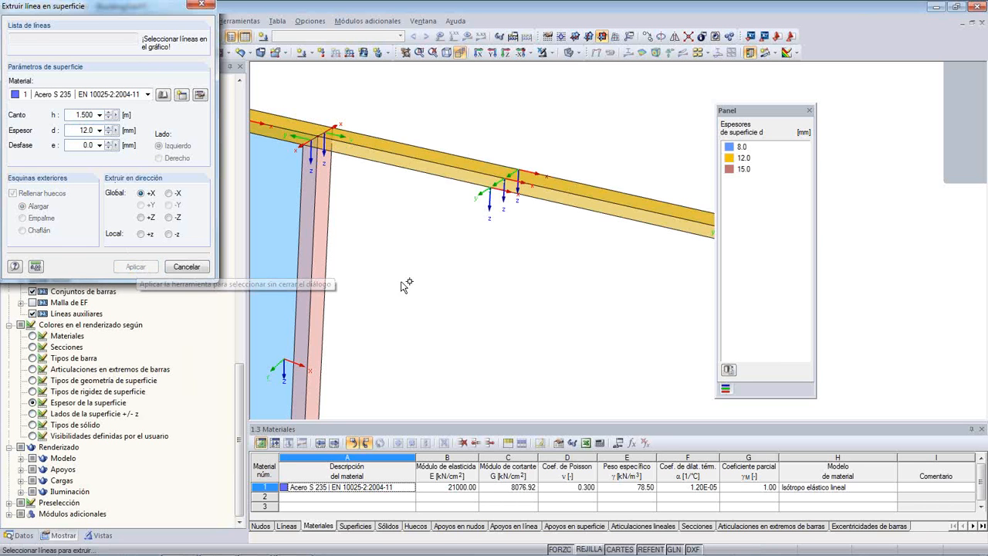
- Set the extrusion direction to global +Z and pick the two edge lines at the free end of the bracket's top flange
{"action": "scroll", "coordinate": [393, 225], "scroll_direction": "down", "scroll_amount": 3}
{"action": "middle_click_drag", "start_coordinate": [314, 242], "coordinate": [439, 264]}
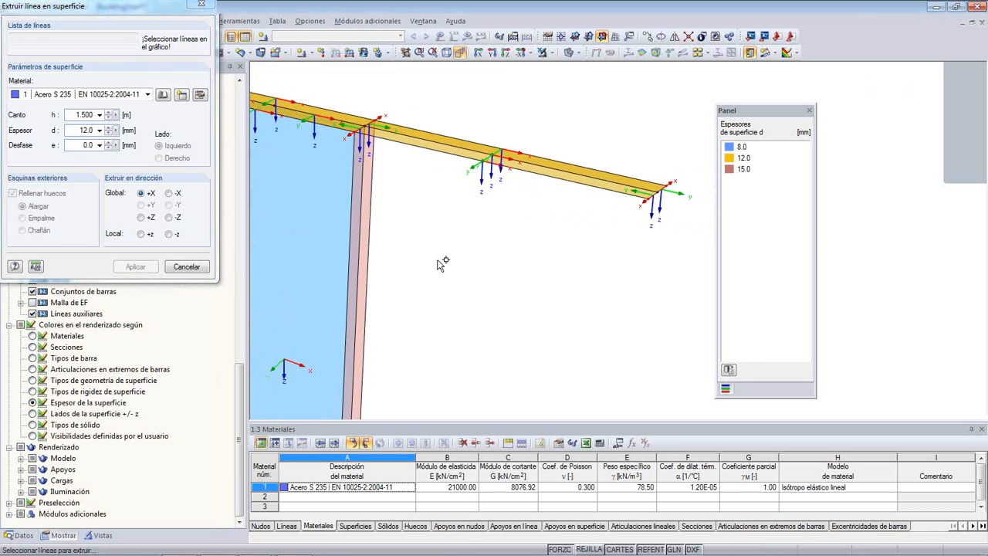
{"action": "left_click", "coordinate": [141, 218]}
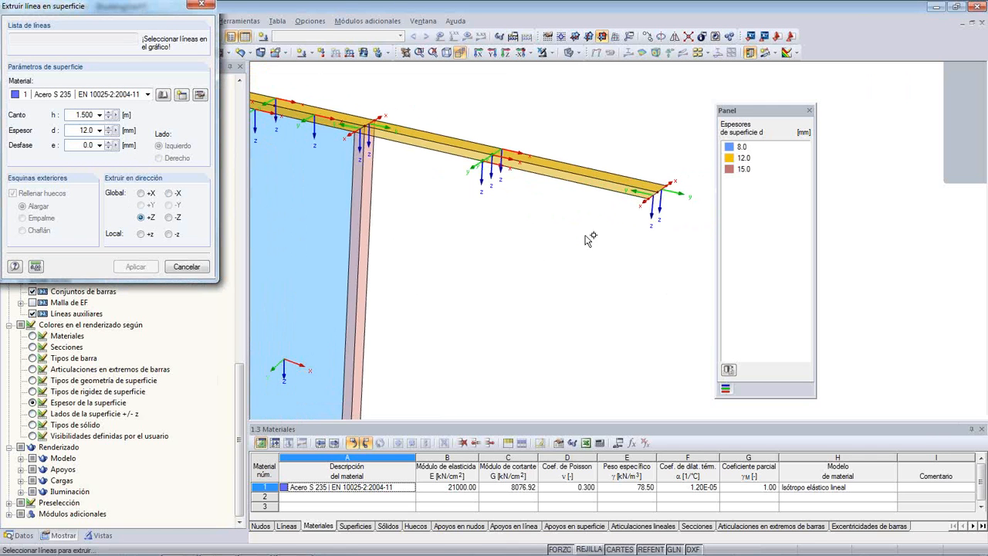
{"action": "scroll", "coordinate": [662, 202], "scroll_direction": "up", "scroll_amount": 2}
{"action": "left_click", "coordinate": [651, 192]}
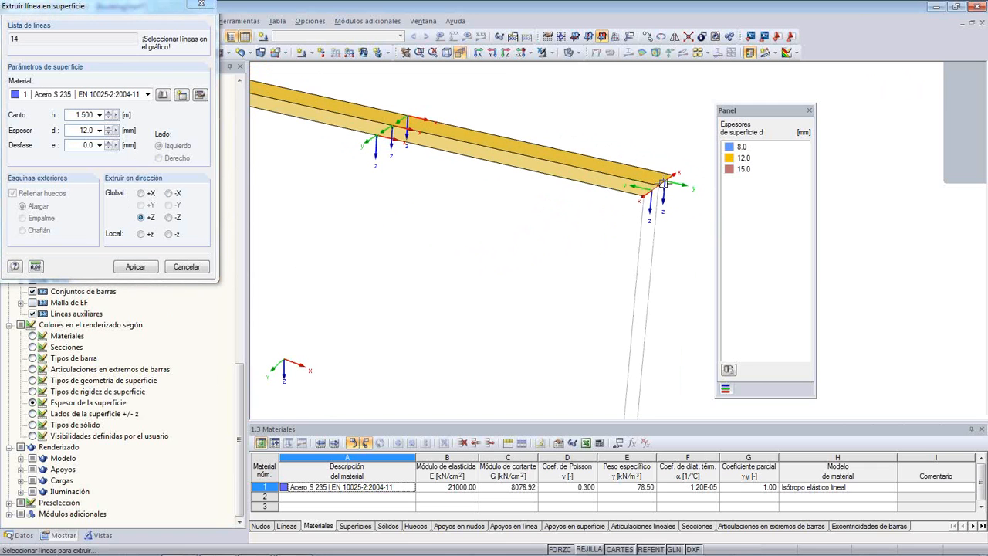
{"action": "left_click", "coordinate": [645, 199]}
{"action": "middle_click_drag", "start_coordinate": [574, 241], "coordinate": [492, 175]}
{"action": "scroll", "coordinate": [444, 192], "scroll_direction": "down", "scroll_amount": 2}
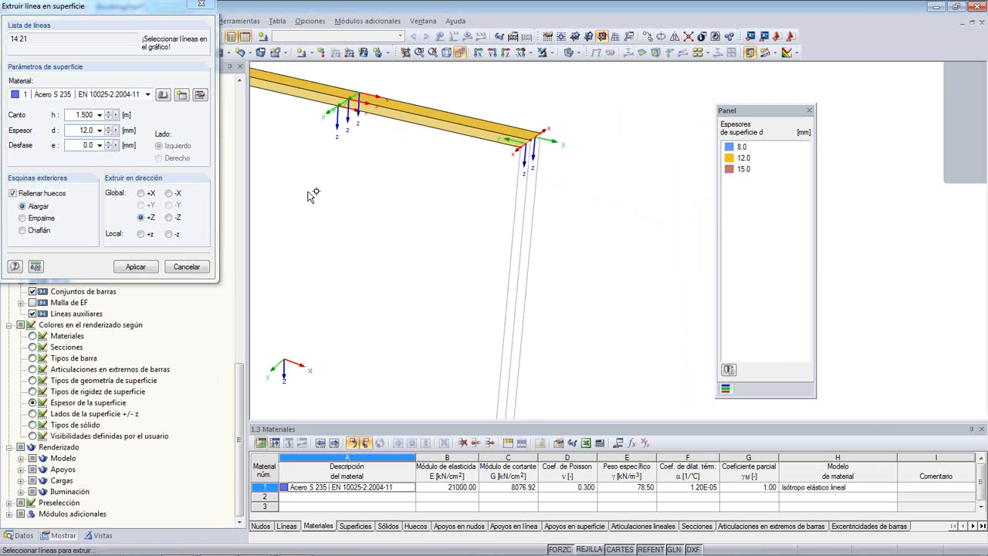
- Extrude the picked end lines into surfaces with a depth h of 0.6 m and a thickness d of 25 mm
{"action": "double_click", "coordinate": [76, 114]}
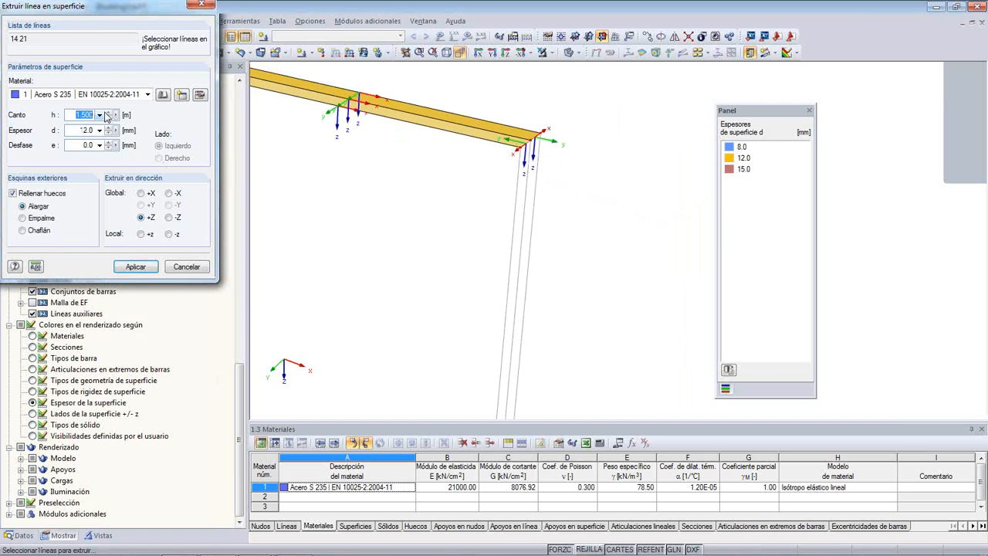
{"action": "type", "text": "0.6"}
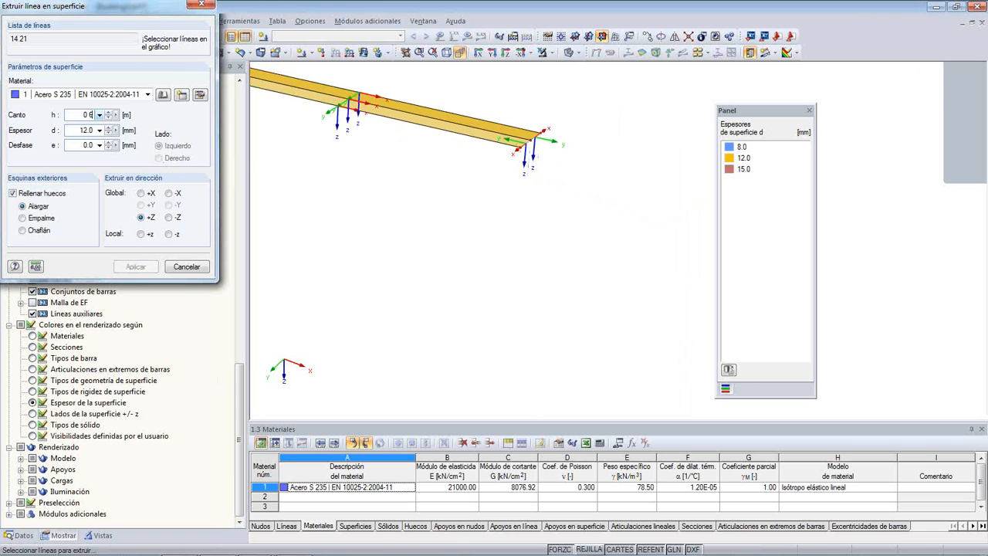
{"action": "left_click", "coordinate": [88, 130]}
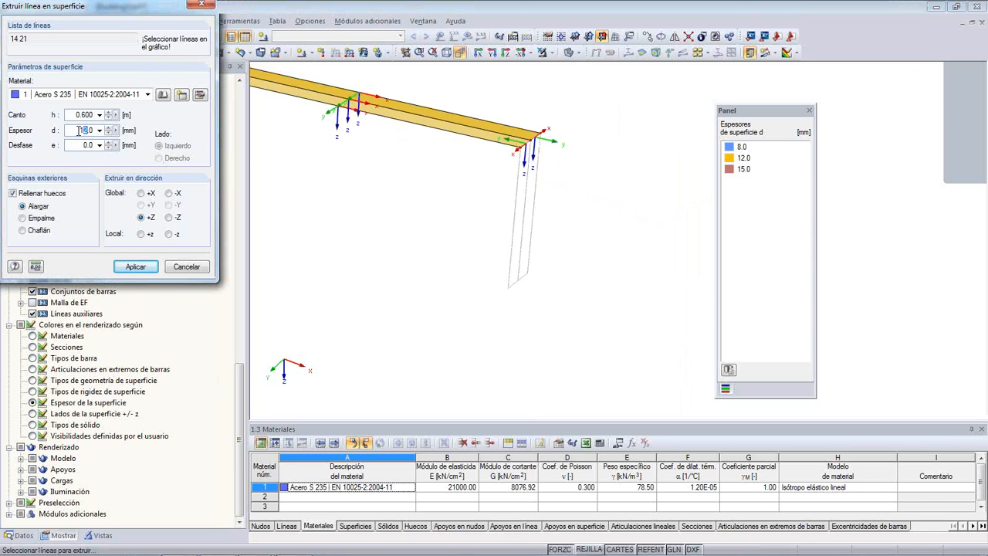
{"action": "left_click_drag", "start_coordinate": [79, 131], "coordinate": [106, 134]}
{"action": "left_click", "coordinate": [134, 267]}
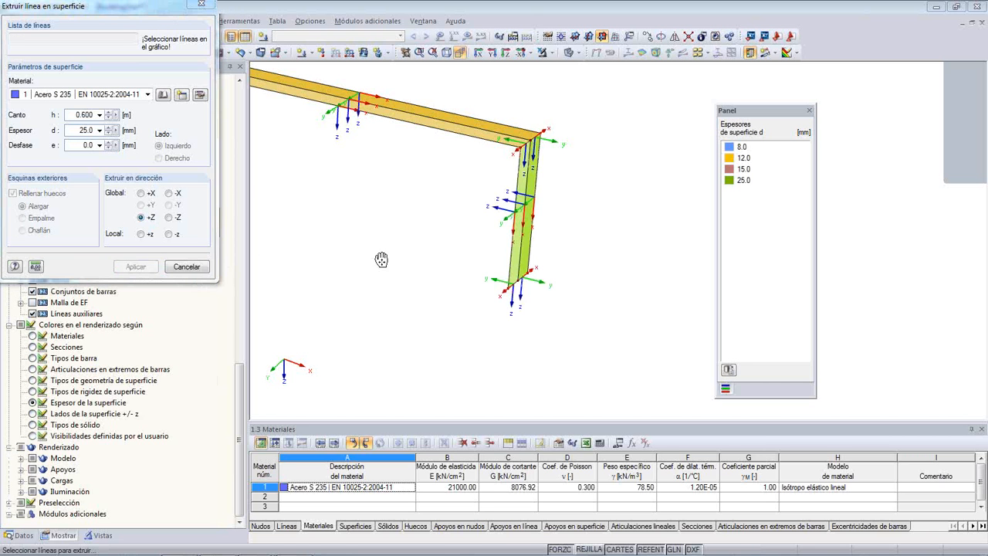
- Set the extrusion direction to global -X and pick the two lower edge lines of the bracket's end plate
{"action": "middle_click_drag", "start_coordinate": [379, 260], "coordinate": [468, 261]}
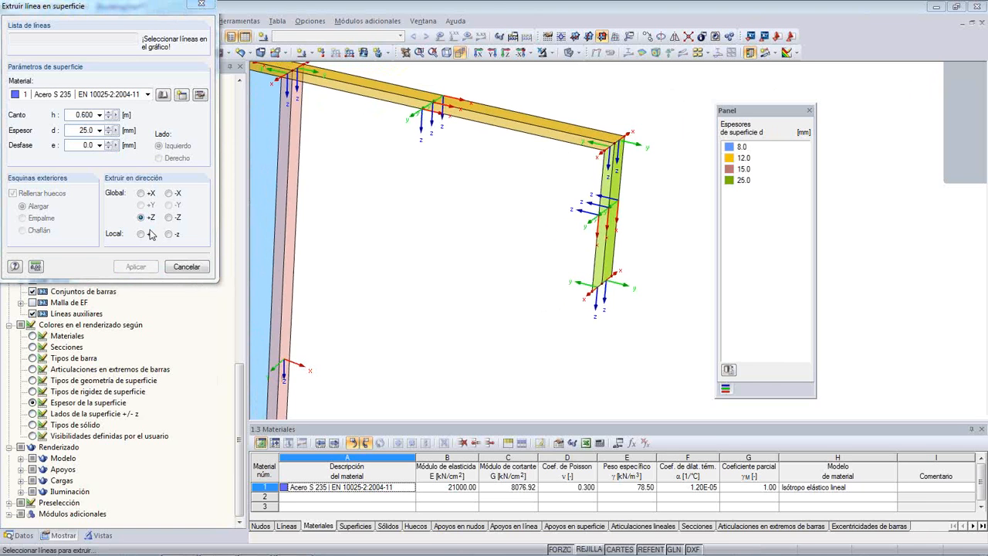
{"action": "left_click", "coordinate": [169, 193]}
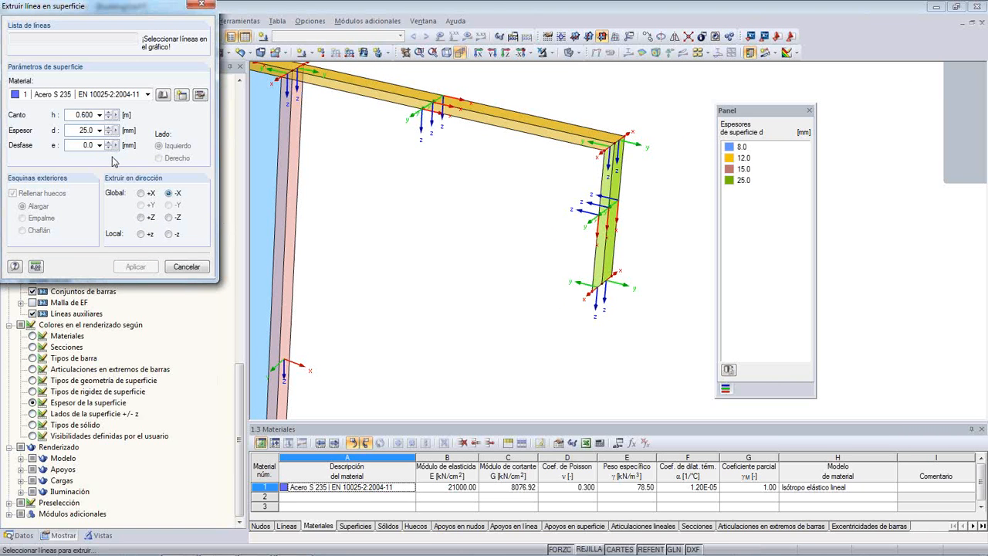
{"action": "left_click", "coordinate": [599, 285]}
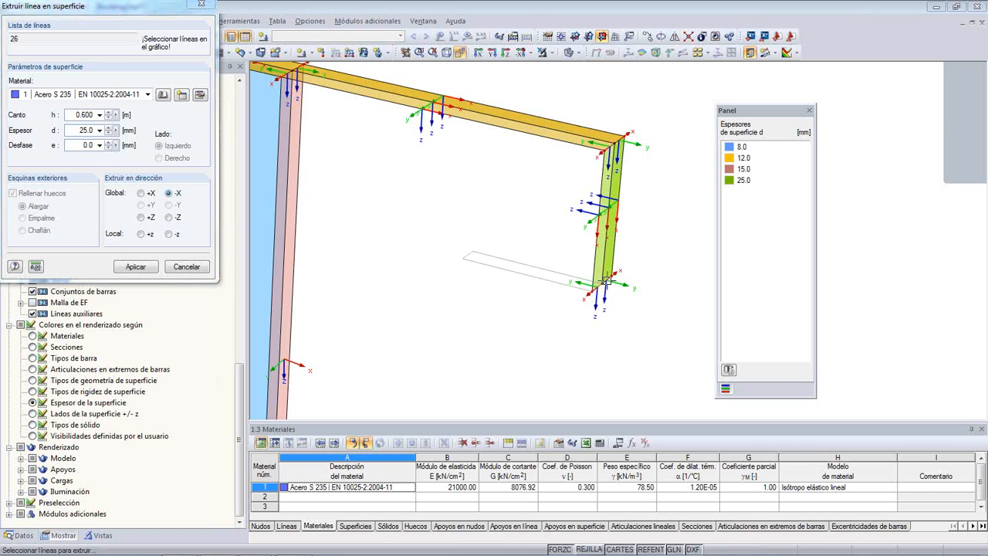
{"action": "left_click", "coordinate": [606, 282]}
{"action": "scroll", "coordinate": [495, 254], "scroll_direction": "up", "scroll_amount": 2}
{"action": "middle_click_drag", "start_coordinate": [518, 236], "coordinate": [437, 214]}
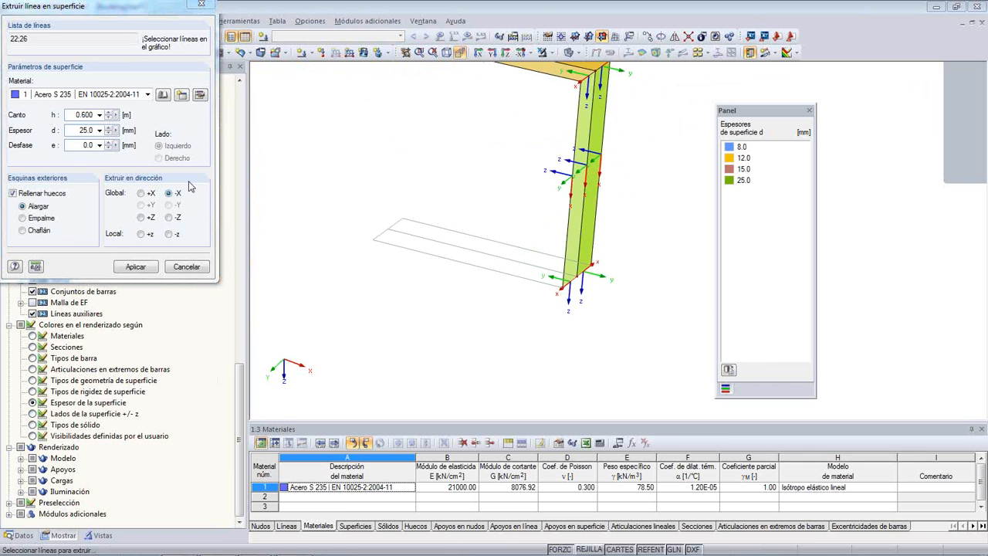
- Extrude the end plate's lower lines into surfaces with depth h 1 m and thickness d 12 mm, and finish the line extrusion
{"action": "double_click", "coordinate": [72, 114]}
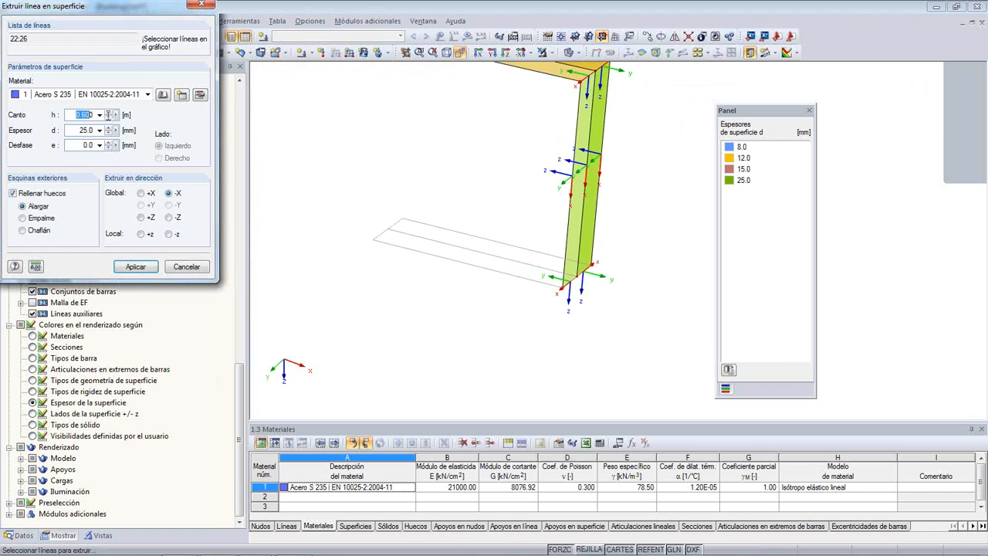
{"action": "type", "text": "1"}
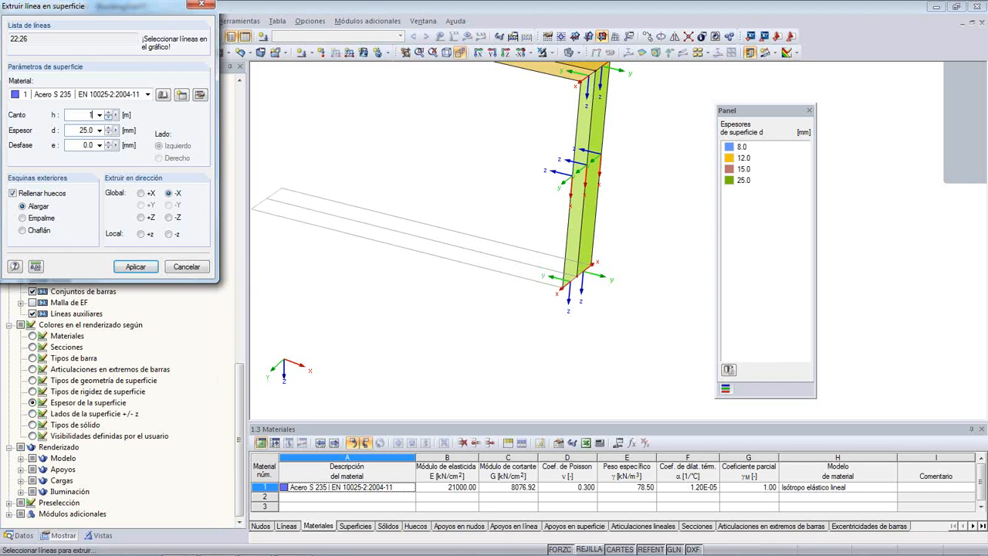
{"action": "double_click", "coordinate": [80, 131]}
{"action": "type", "text": "12"}
{"action": "left_click", "coordinate": [120, 270]}
{"action": "scroll", "coordinate": [441, 194], "scroll_direction": "down", "scroll_amount": 3}
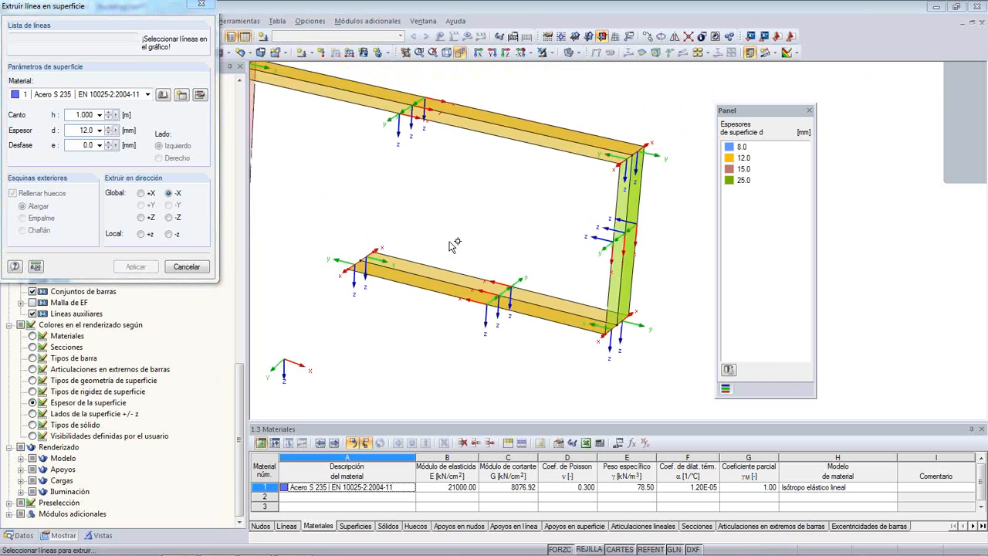
{"action": "scroll", "coordinate": [454, 231], "scroll_direction": "down", "scroll_amount": 3}
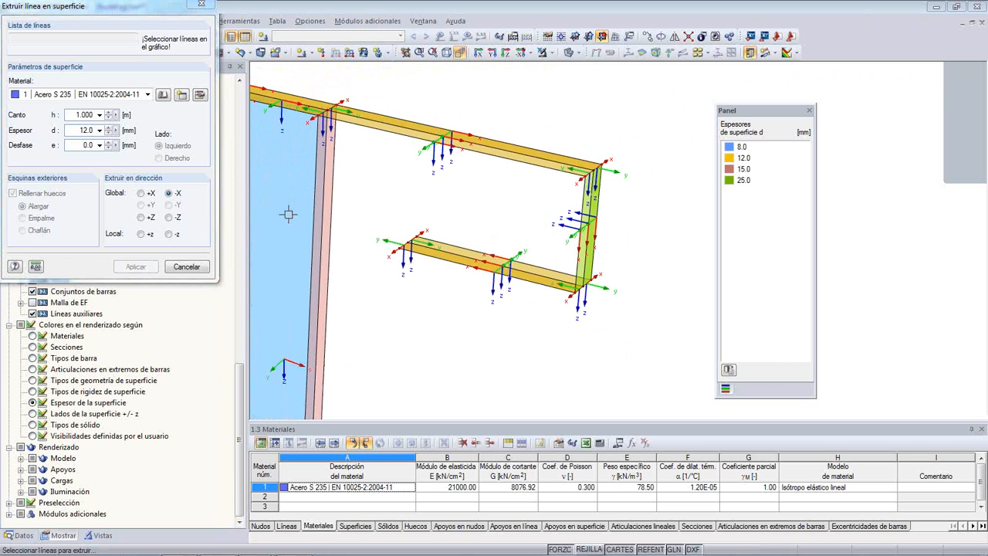
{"action": "left_click", "coordinate": [193, 268]}
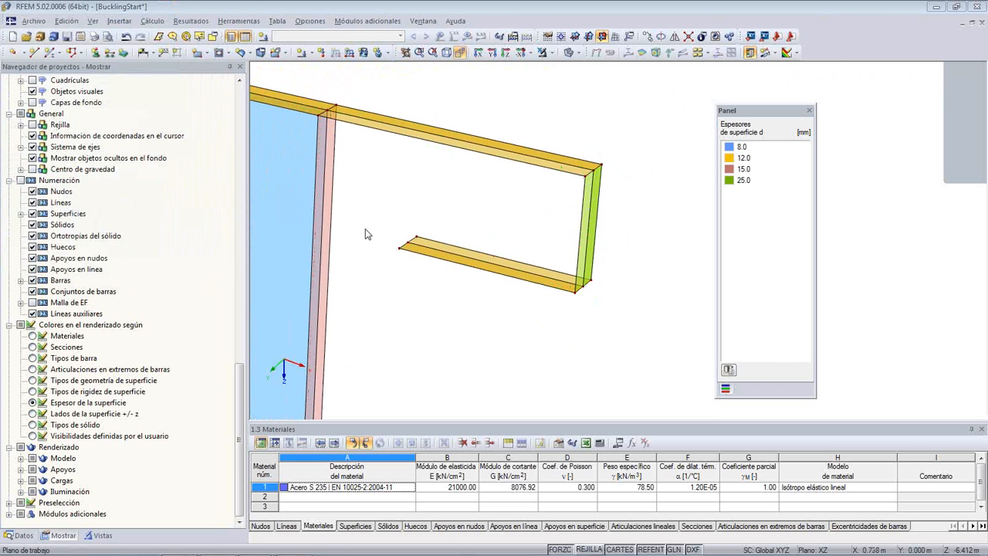
- Divide the three vertical lines of the column flange on the bracket side by distance, placing the new nodes 0.794 m from the line end
{"action": "middle_click_drag", "start_coordinate": [366, 229], "coordinate": [417, 223], "text": "ctrl"}
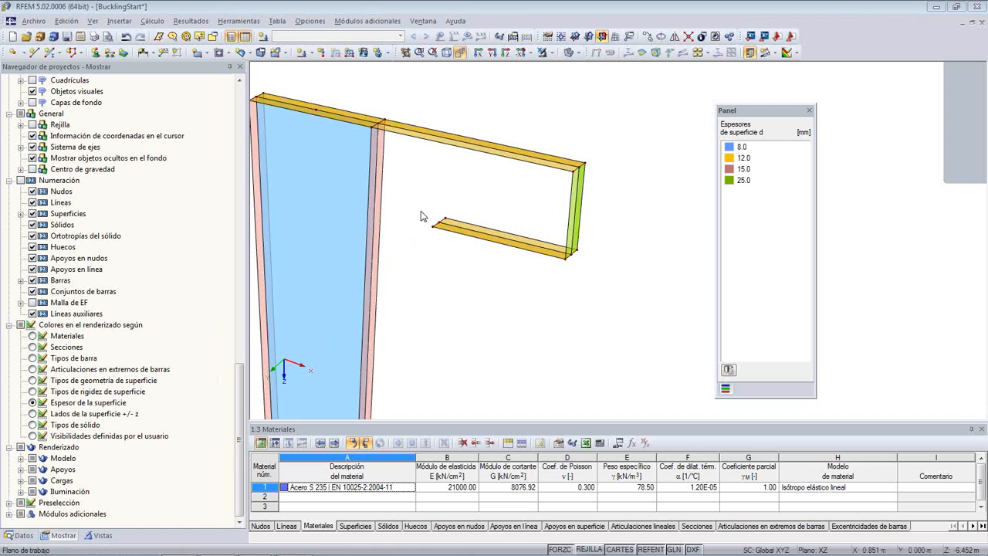
{"action": "scroll", "coordinate": [383, 234], "scroll_direction": "up", "scroll_amount": 1}
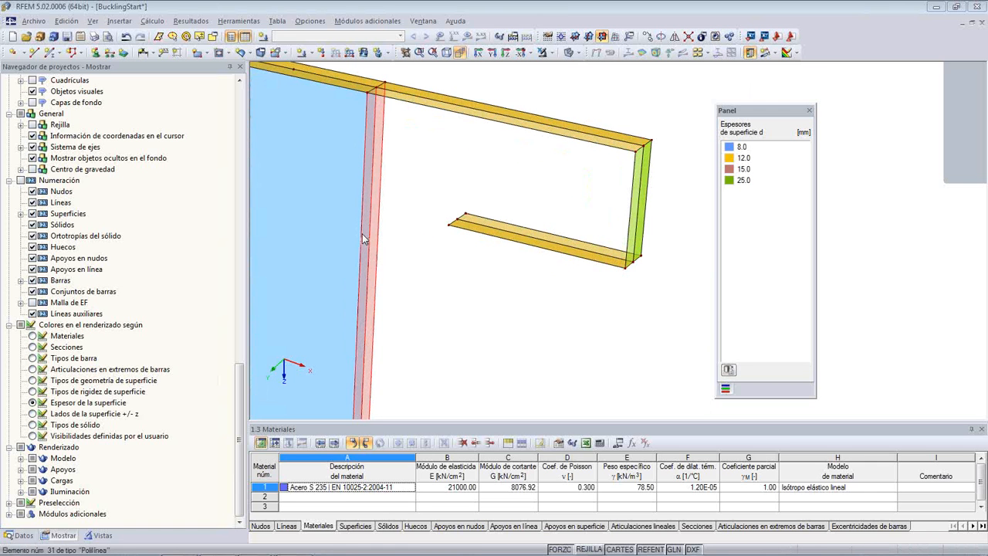
{"action": "scroll", "coordinate": [425, 292], "scroll_direction": "down", "scroll_amount": 3}
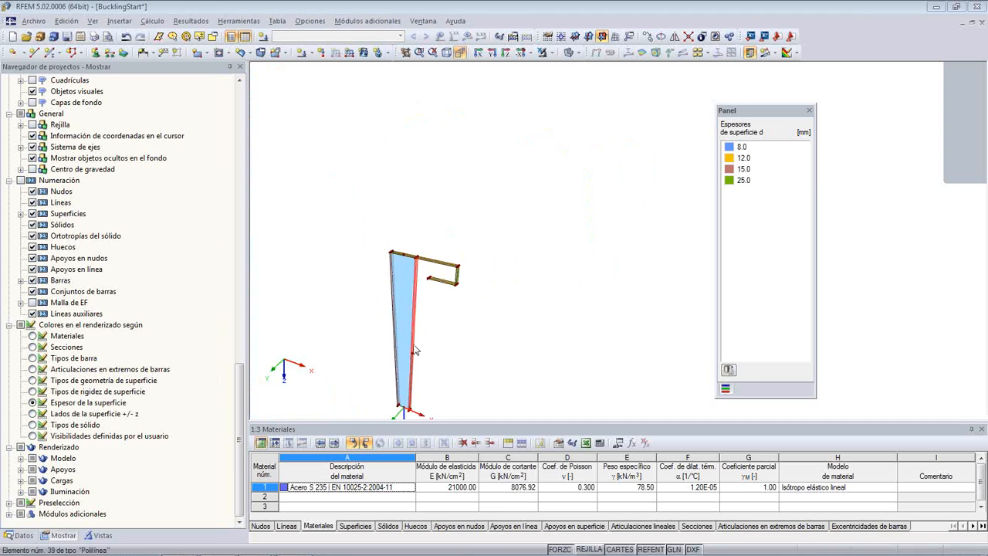
{"action": "scroll", "coordinate": [415, 350], "scroll_direction": "up", "scroll_amount": 4}
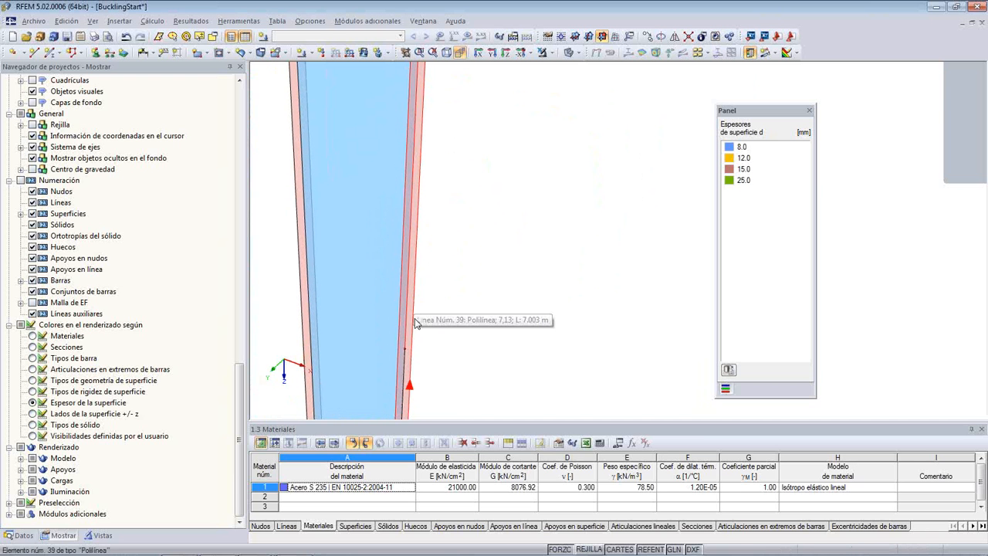
{"action": "scroll", "coordinate": [462, 168], "scroll_direction": "up", "scroll_amount": 1}
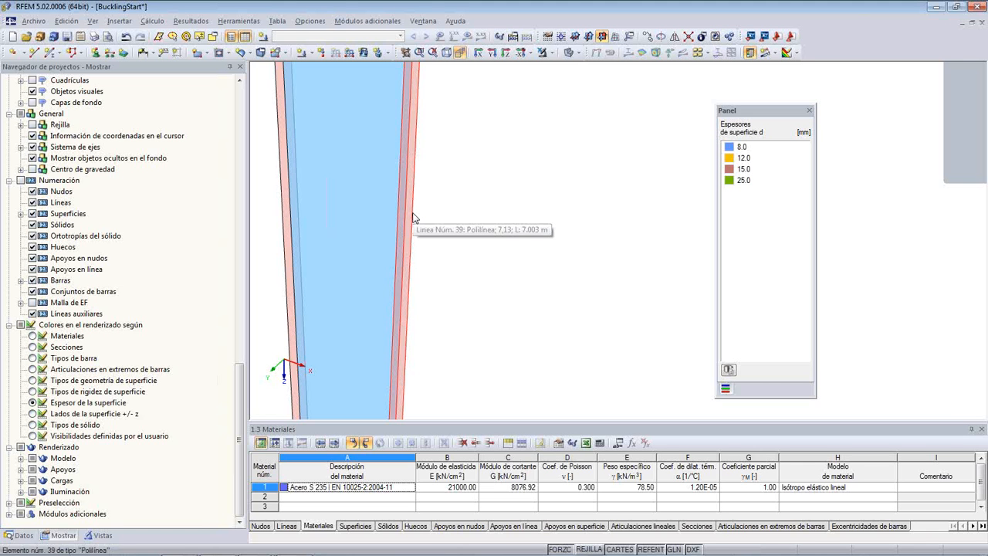
{"action": "right_click", "coordinate": [413, 218]}
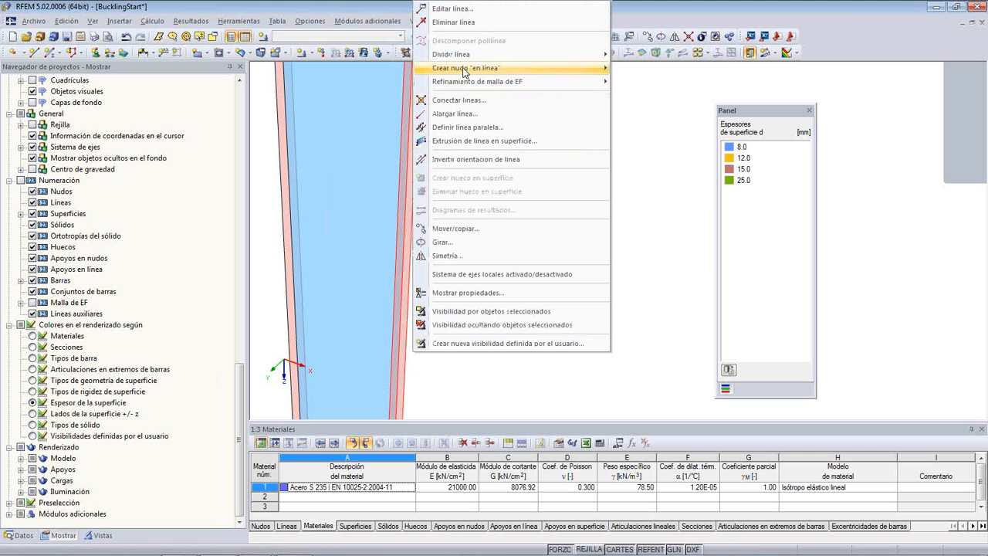
{"action": "mouse_move", "coordinate": [471, 56]}
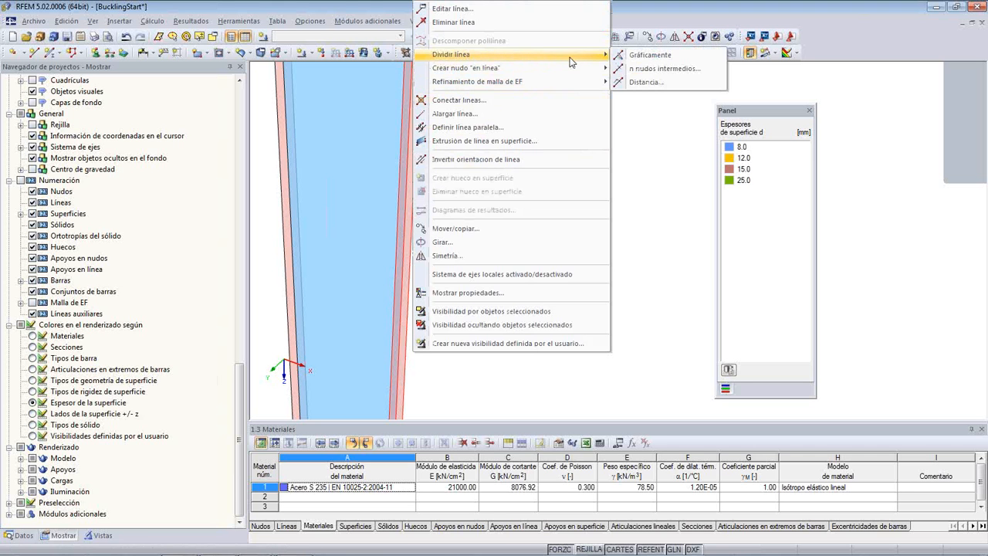
{"action": "left_click", "coordinate": [645, 82]}
{"action": "left_click", "coordinate": [592, 300]}
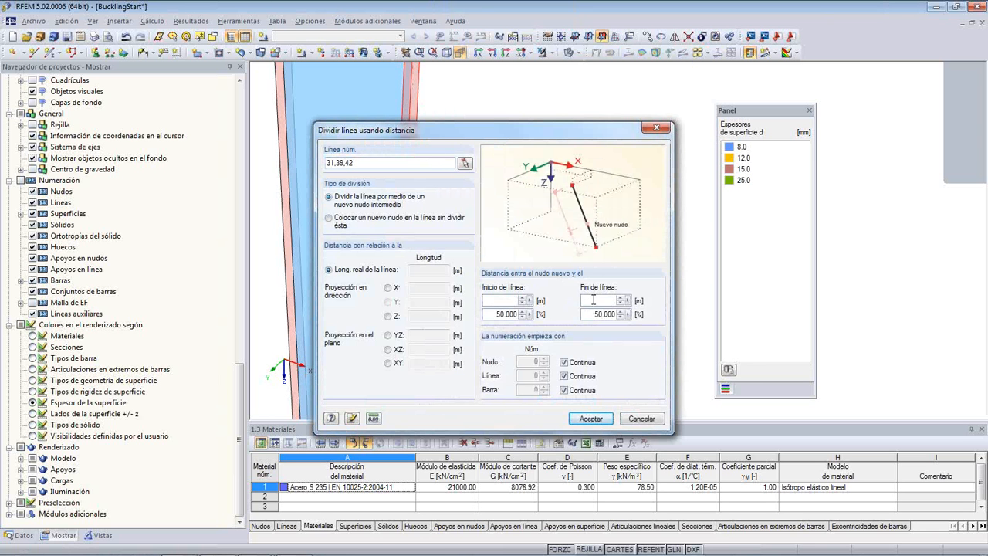
{"action": "type", "text": "0.794"}
{"action": "left_click", "coordinate": [591, 418]}
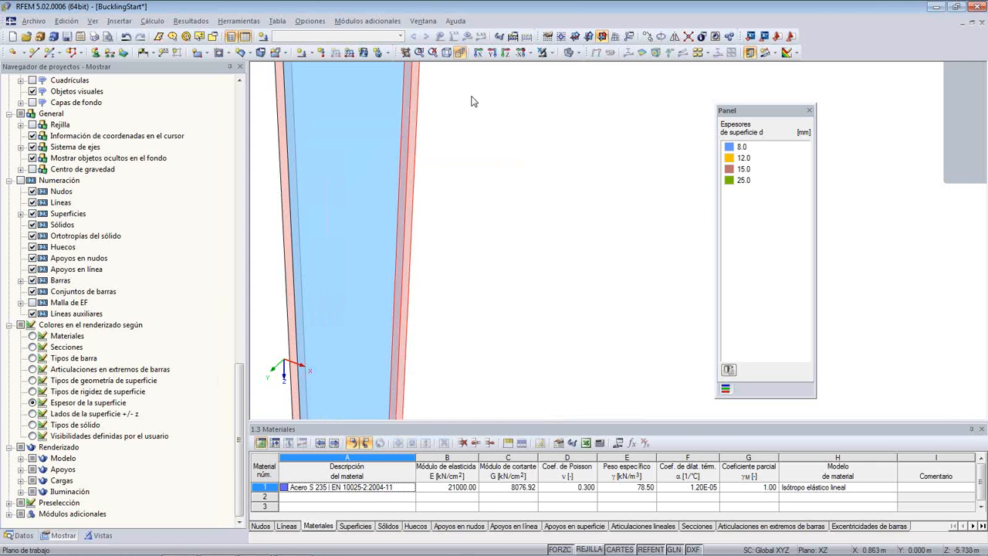
- Move the three free end nodes of the bracket's bottom flange onto the dividing nodes of the column flange
{"action": "middle_click_drag", "start_coordinate": [463, 324], "coordinate": [401, 373]}
{"action": "scroll", "coordinate": [369, 317], "scroll_direction": "up", "scroll_amount": 3}
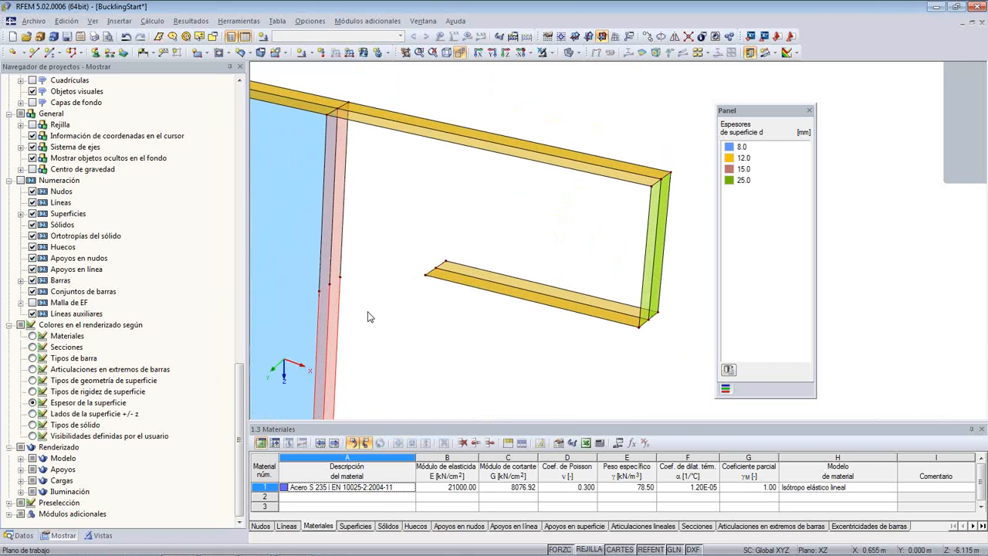
{"action": "middle_click_drag", "start_coordinate": [370, 314], "coordinate": [422, 299]}
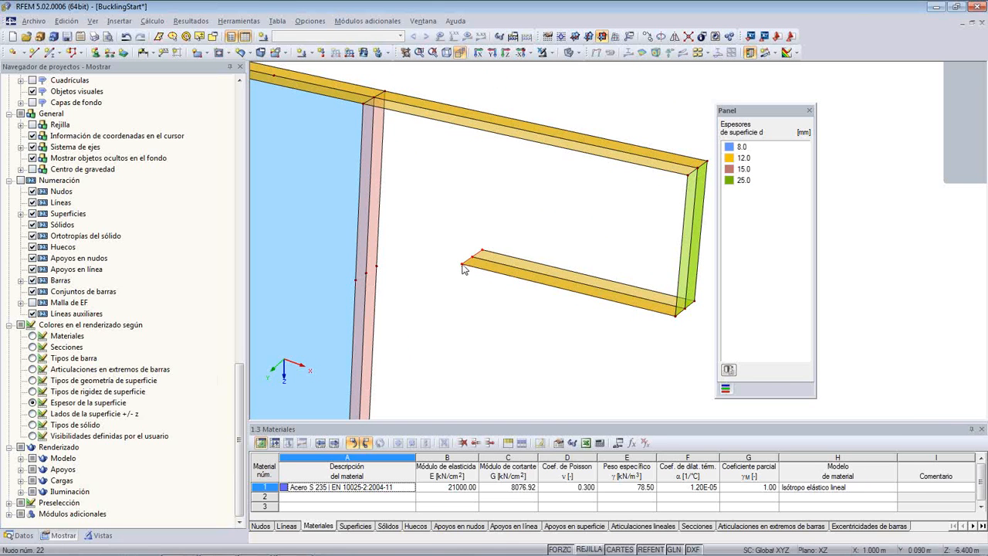
{"action": "left_click_drag", "start_coordinate": [464, 268], "coordinate": [359, 284]}
{"action": "middle_click_drag", "start_coordinate": [443, 347], "coordinate": [471, 335]}
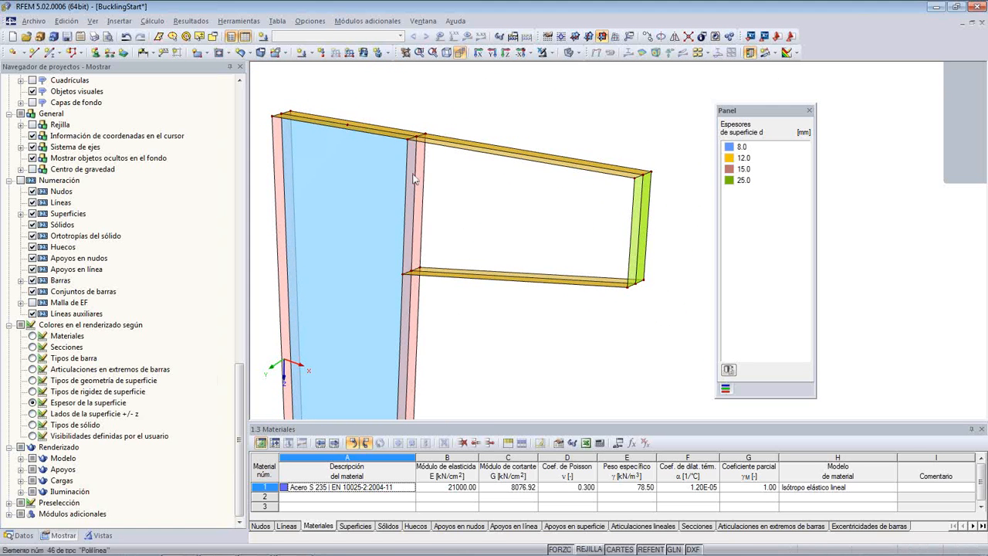
- Start a new plane surface by selecting boundary lines, with constant thickness d 8 mm and material Acero S 235
{"action": "left_click", "coordinate": [249, 53]}
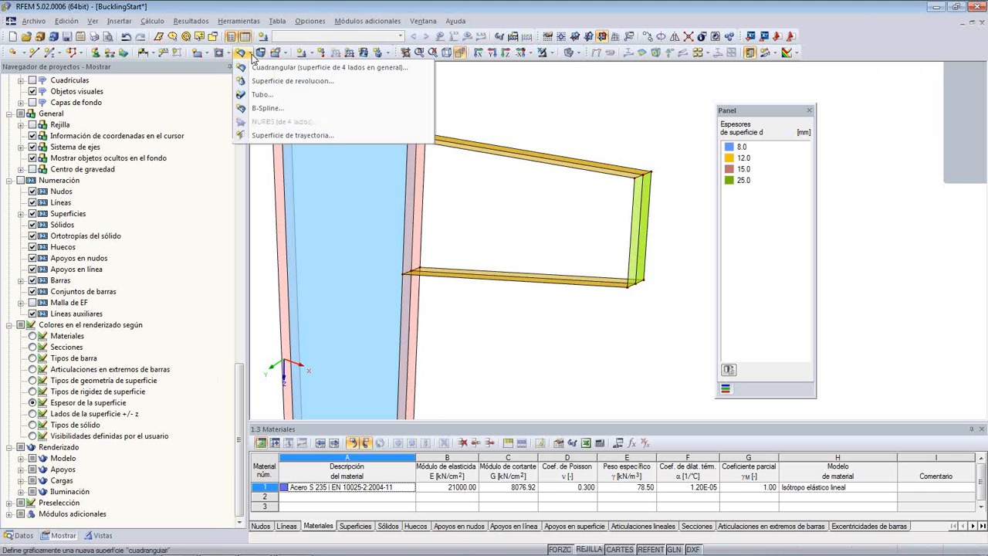
{"action": "left_click", "coordinate": [250, 54]}
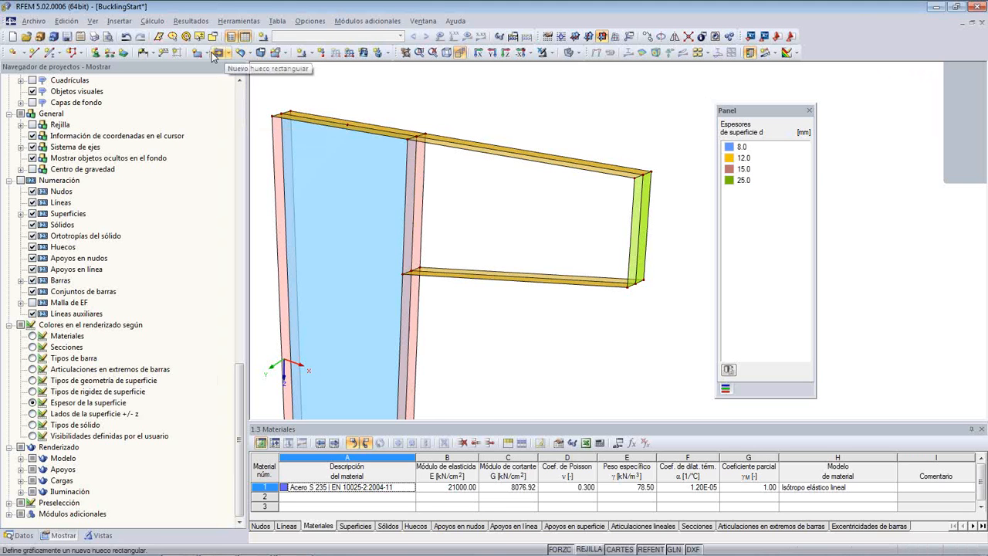
{"action": "left_click", "coordinate": [205, 52]}
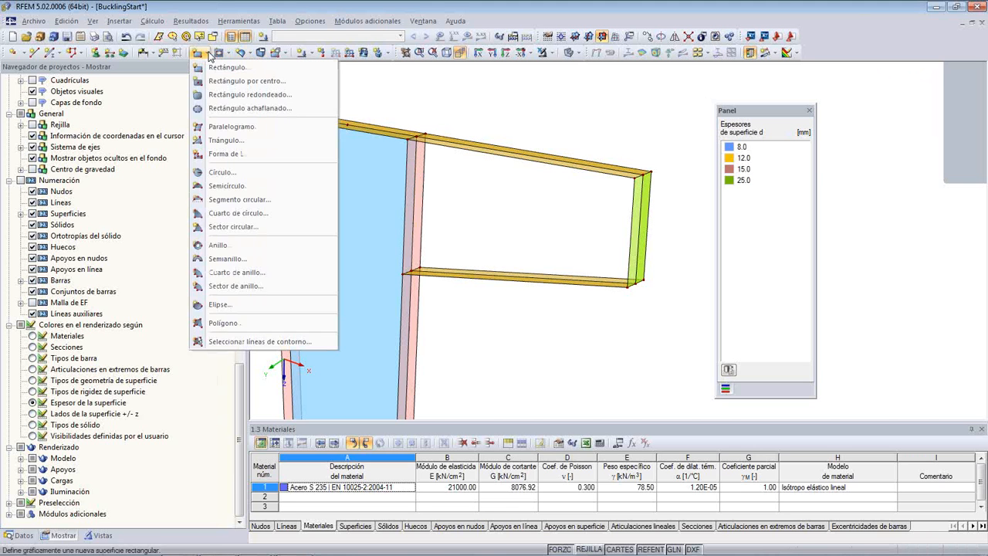
{"action": "left_click", "coordinate": [250, 342]}
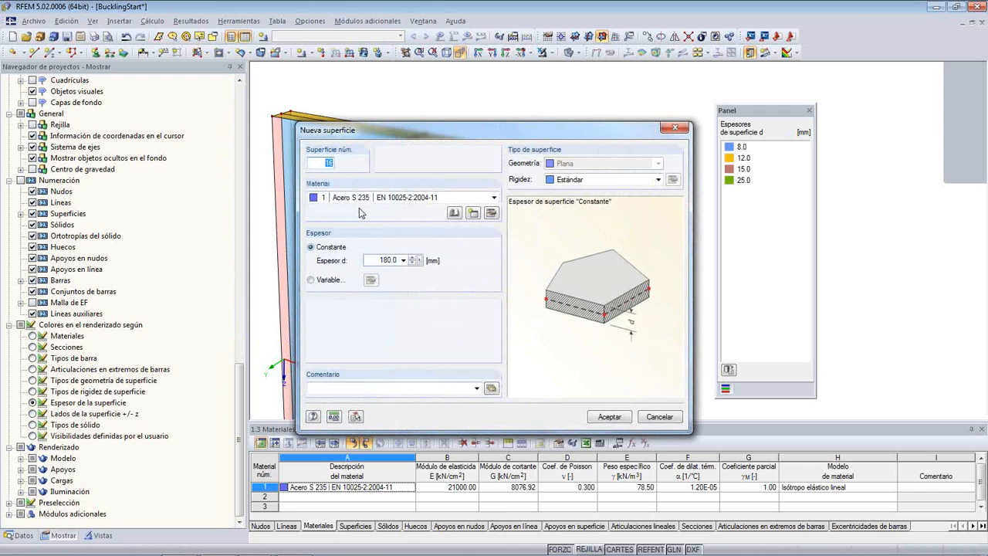
{"action": "left_click", "coordinate": [377, 260]}
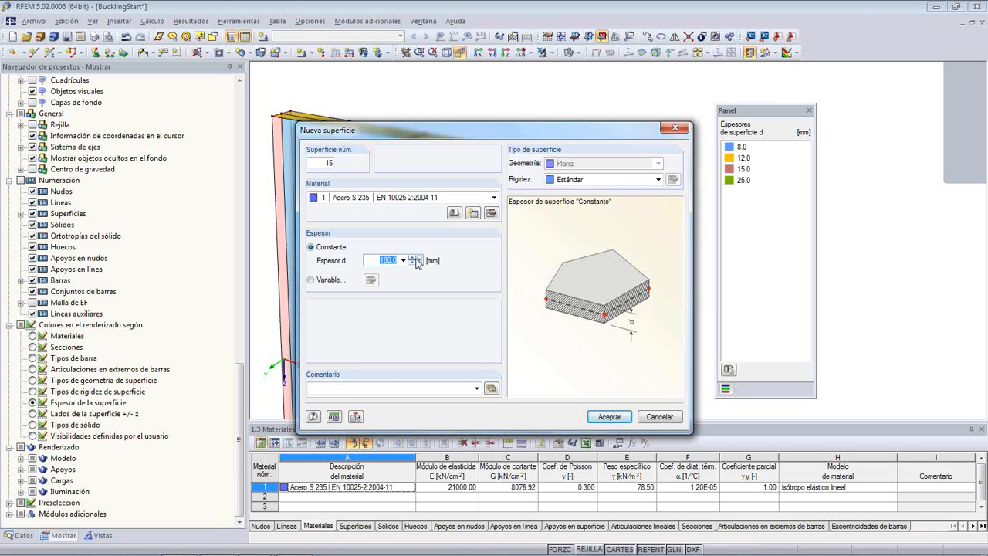
{"action": "type", "text": "8"}
{"action": "left_click", "coordinate": [597, 418]}
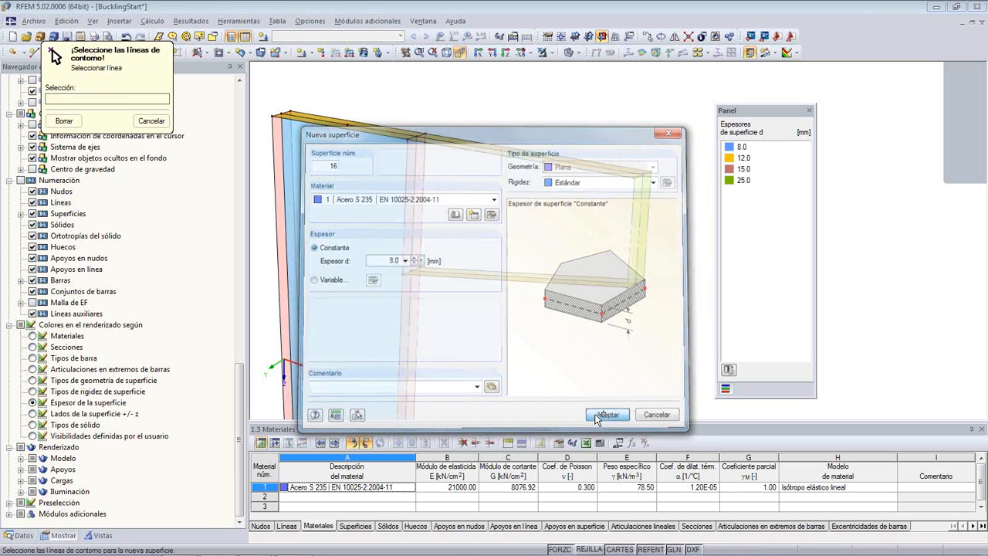
- Create the bracket web surface from the centre lines of the bottom flange, column flange, top flange and end plate
{"action": "scroll", "coordinate": [451, 272], "scroll_direction": "up", "scroll_amount": 3}
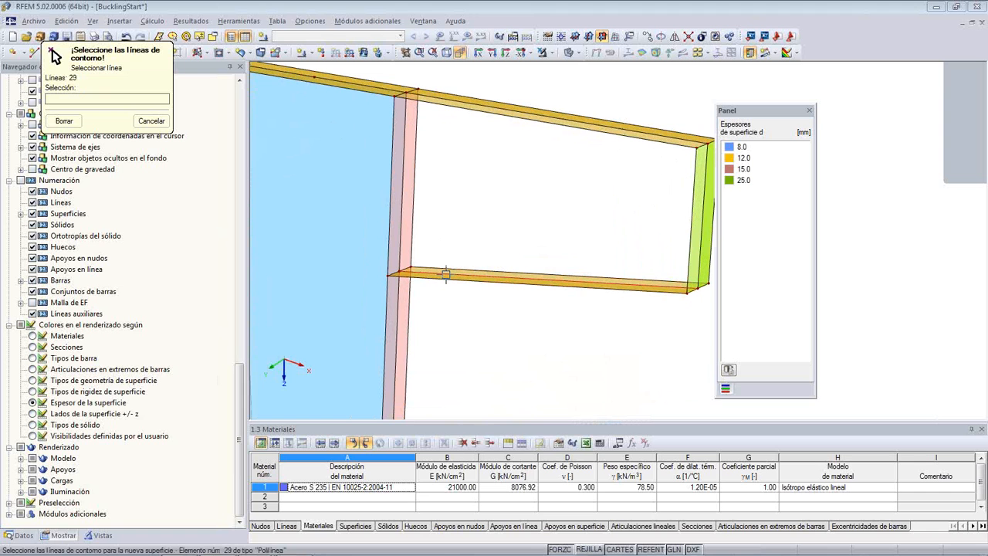
{"action": "left_click", "coordinate": [446, 273]}
{"action": "left_click", "coordinate": [398, 228]}
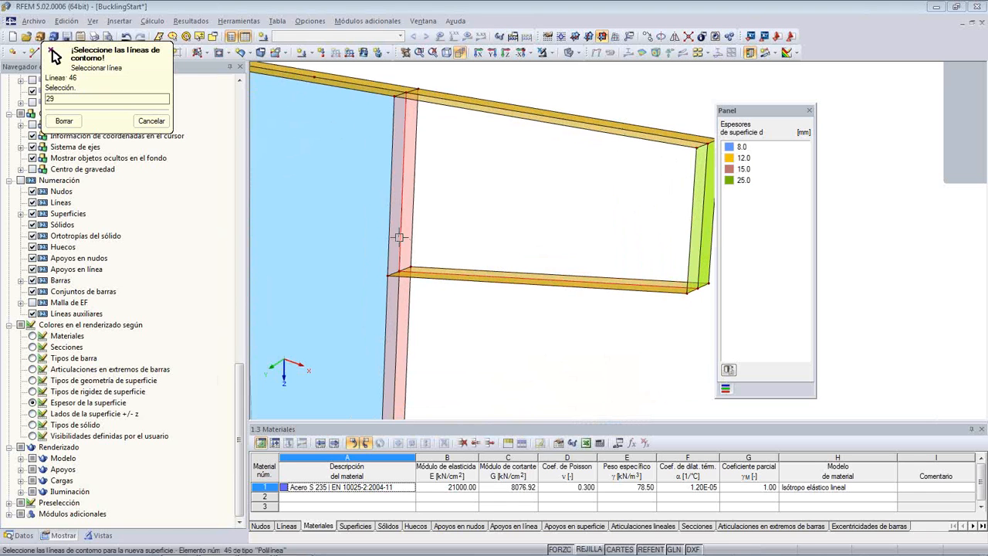
{"action": "left_click", "coordinate": [437, 98]}
{"action": "left_click", "coordinate": [701, 180]}
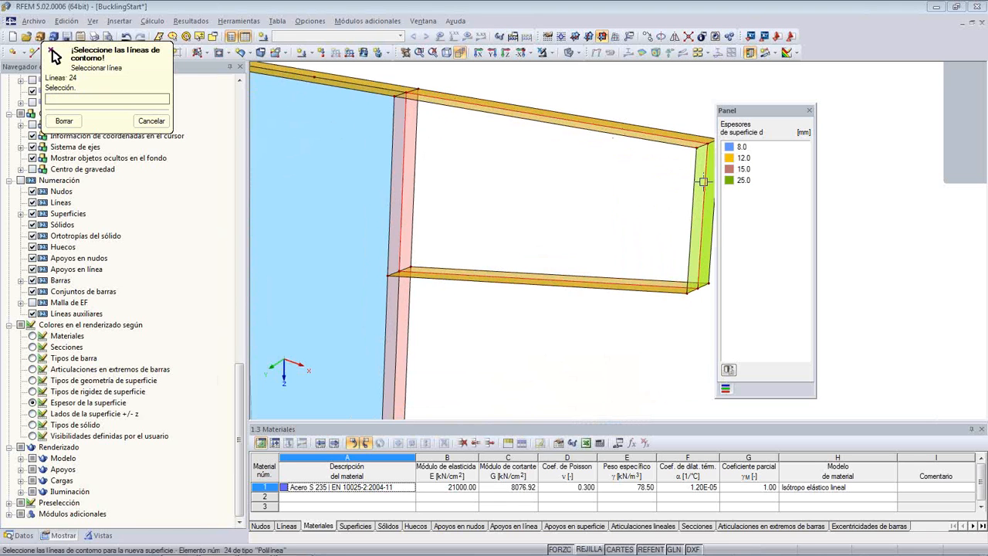
{"action": "key", "text": "Escape"}
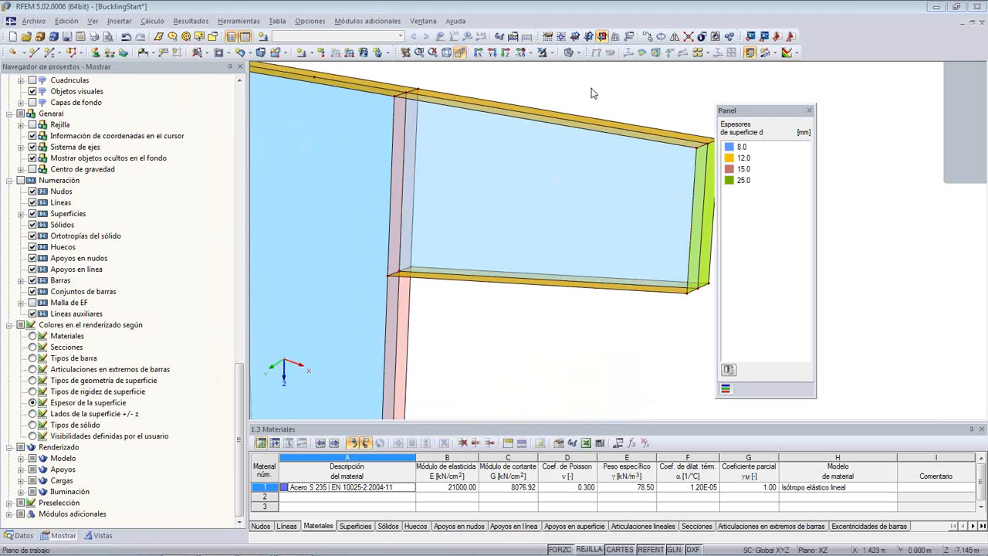
- Display the local x,y,z axis systems of all surfaces in the model
{"action": "middle_click_drag", "start_coordinate": [591, 89], "coordinate": [491, 159], "text": "ctrl"}
{"action": "scroll", "coordinate": [473, 178], "scroll_direction": "down", "scroll_amount": 2}
{"action": "scroll", "coordinate": [426, 209], "scroll_direction": "down", "scroll_amount": 3}
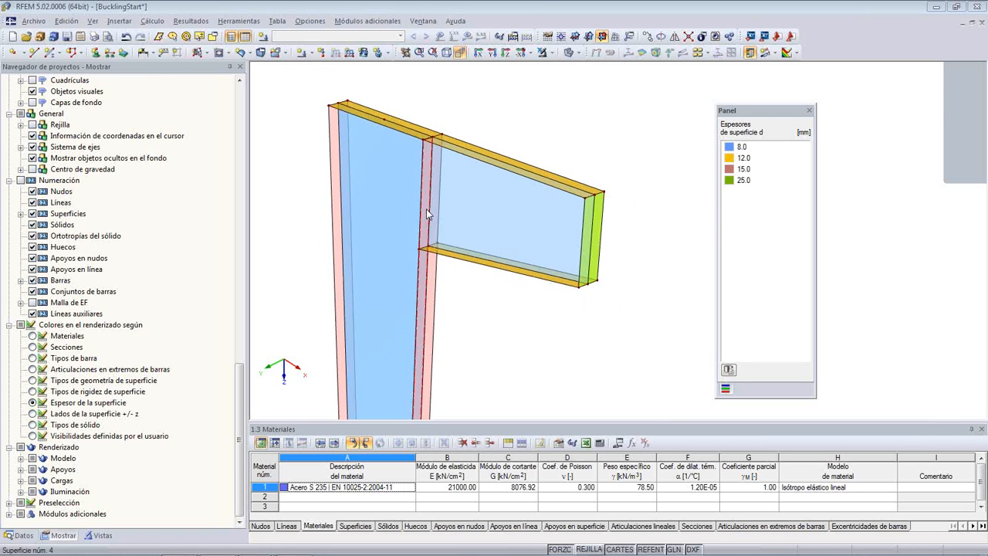
{"action": "middle_click_drag", "start_coordinate": [463, 342], "coordinate": [482, 300], "text": "ctrl"}
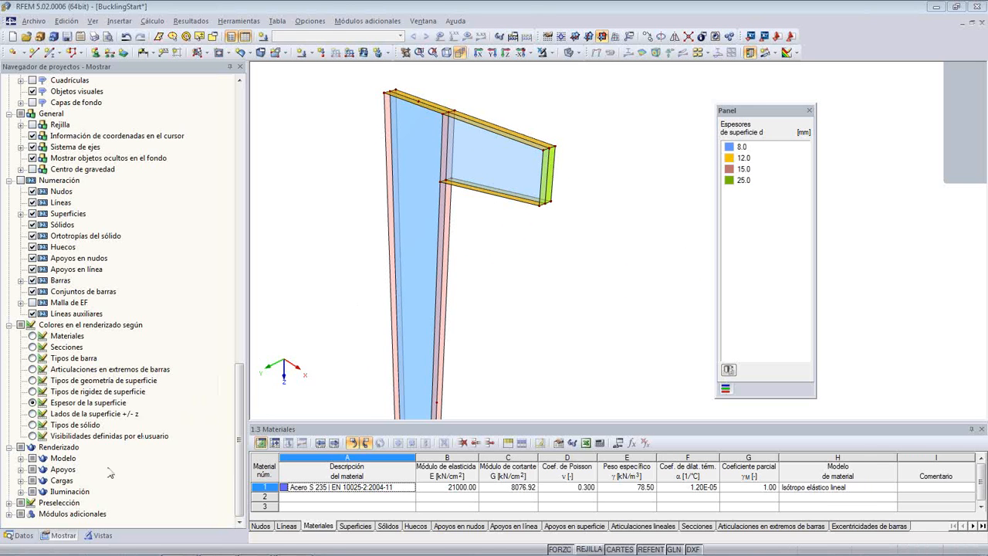
{"action": "left_click", "coordinate": [62, 540]}
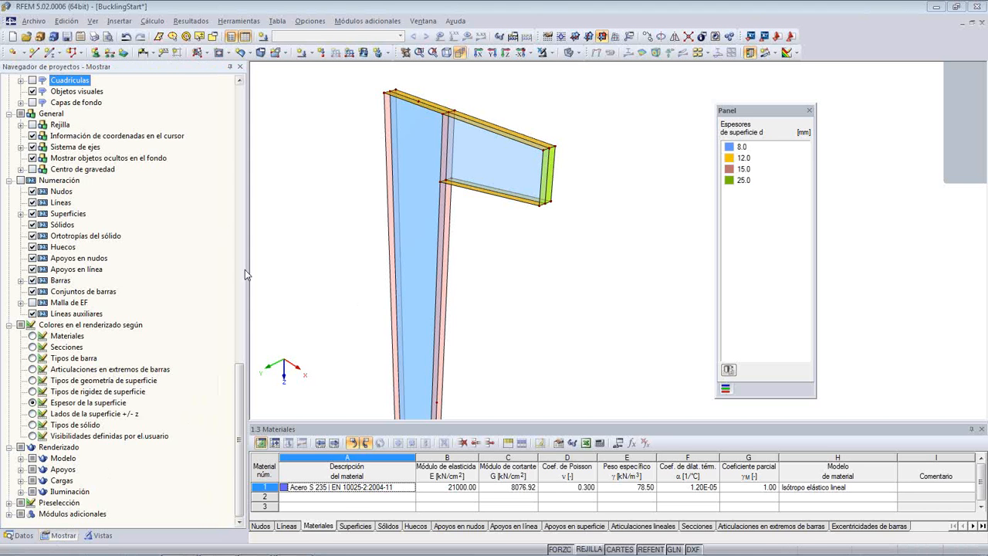
{"action": "left_click_drag", "start_coordinate": [239, 382], "coordinate": [257, 76]}
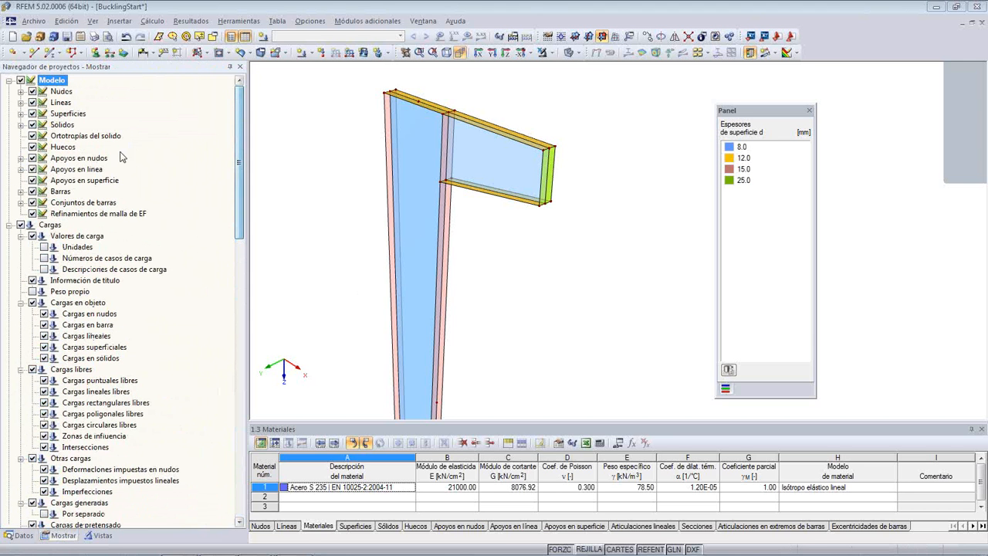
{"action": "left_click", "coordinate": [21, 114]}
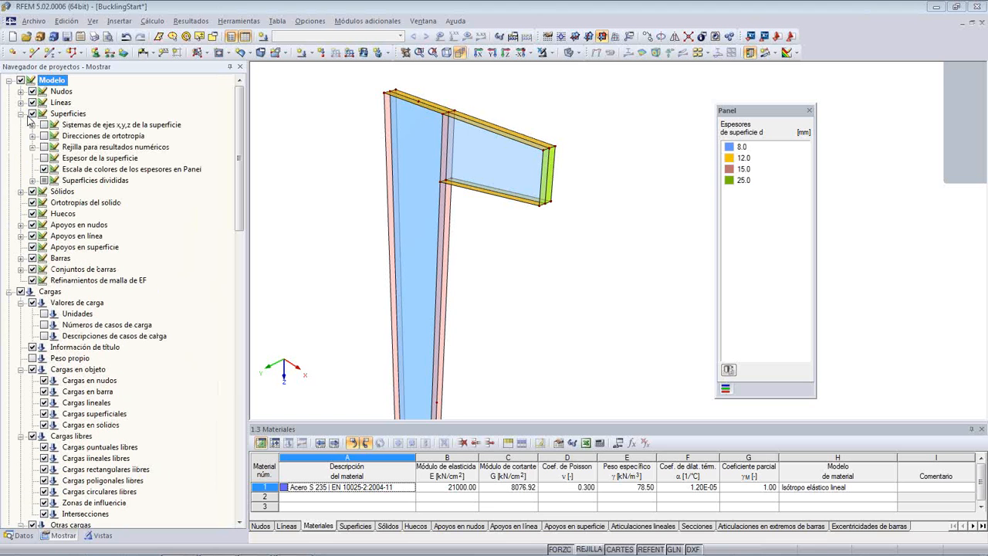
{"action": "left_click", "coordinate": [44, 126]}
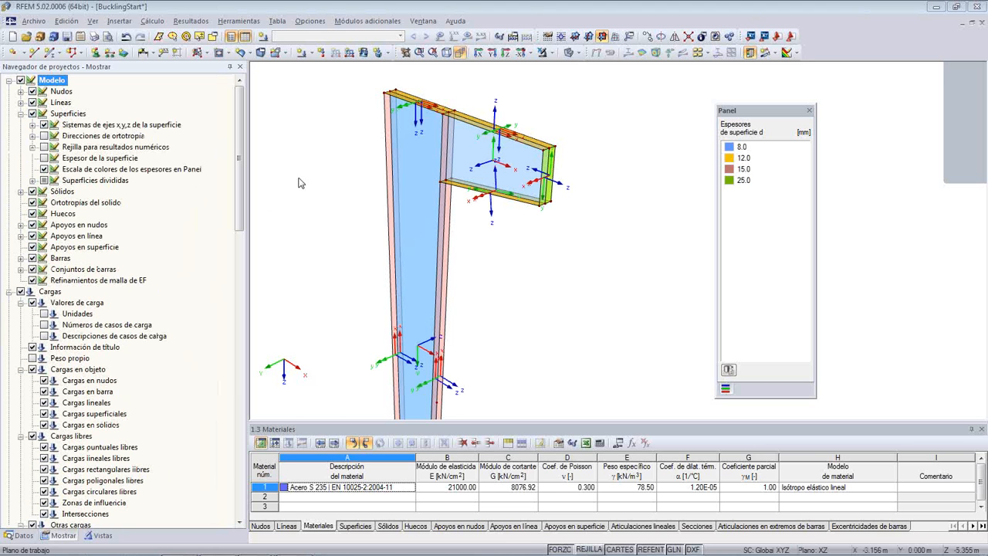
- Reverse the local axis system of the near half of the bracket's top flange, surface 9
{"action": "middle_click_drag", "start_coordinate": [332, 181], "coordinate": [306, 193]}
{"action": "scroll", "coordinate": [458, 152], "scroll_direction": "up", "scroll_amount": 5}
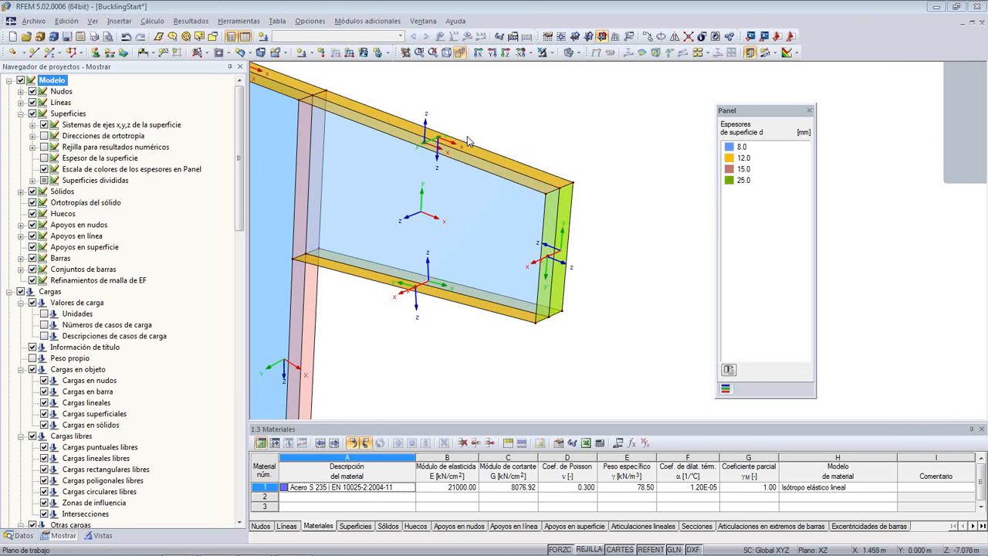
{"action": "scroll", "coordinate": [457, 143], "scroll_direction": "up", "scroll_amount": 1}
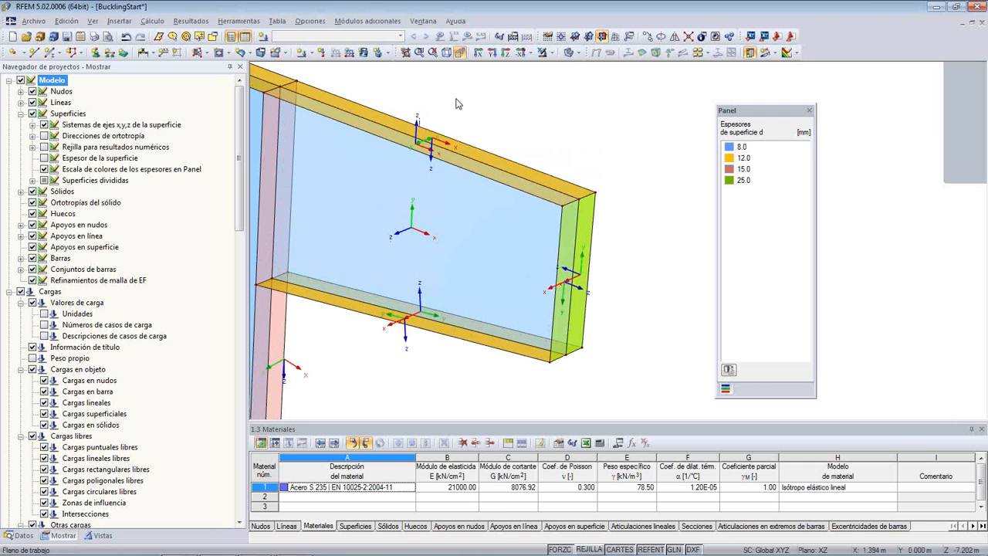
{"action": "left_click", "coordinate": [390, 139]}
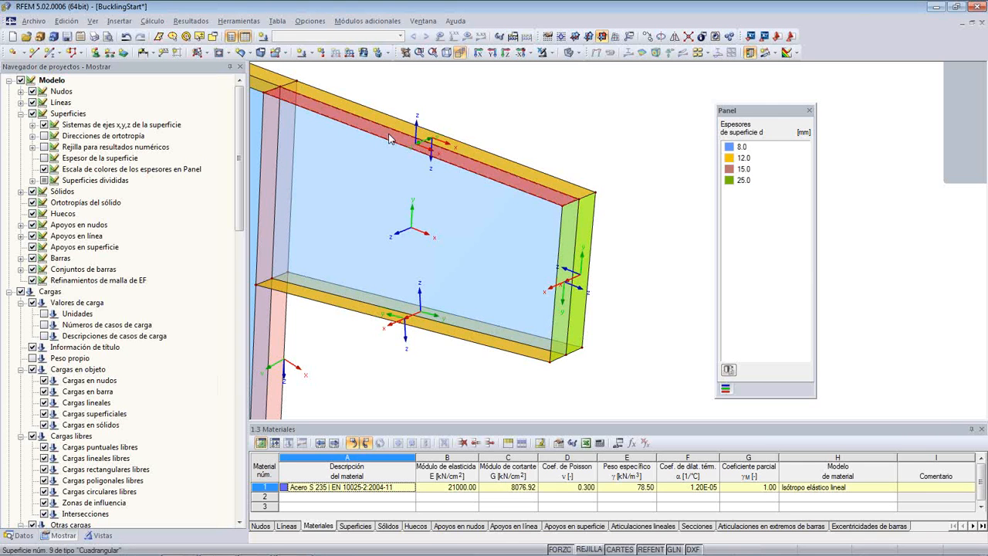
{"action": "right_click", "coordinate": [390, 139]}
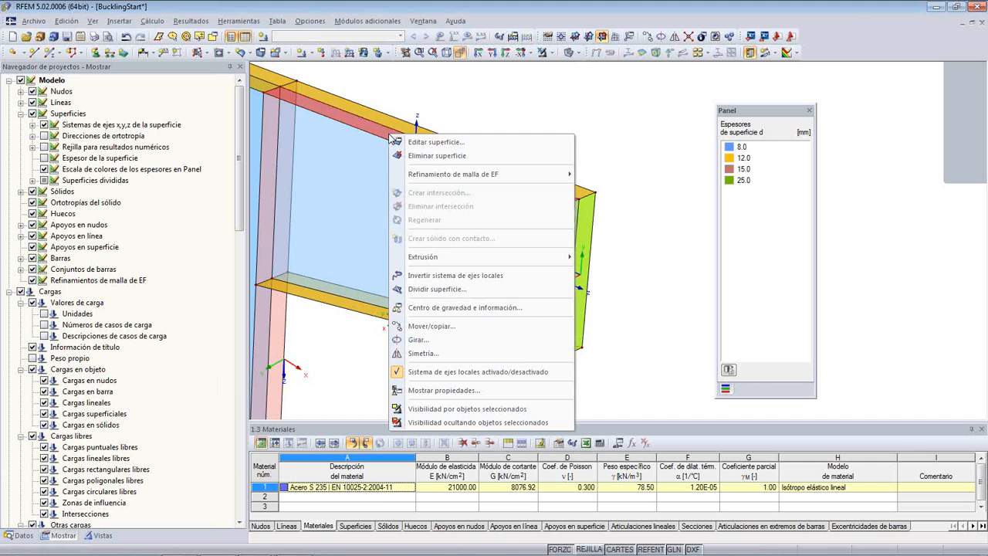
{"action": "left_click", "coordinate": [501, 275]}
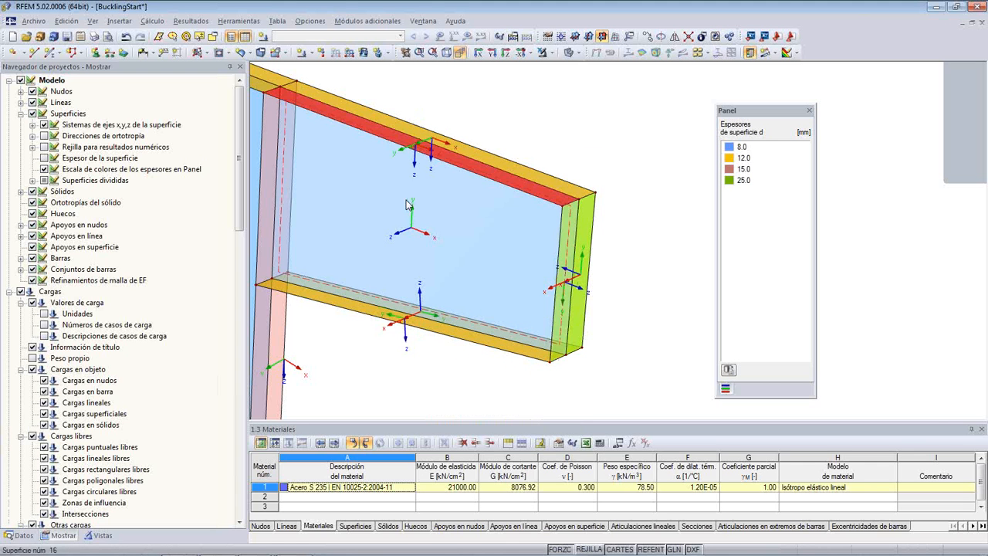
- Reverse the local axis system of the far half of the bracket's end plate, surface 13
{"action": "left_click", "coordinate": [587, 245]}
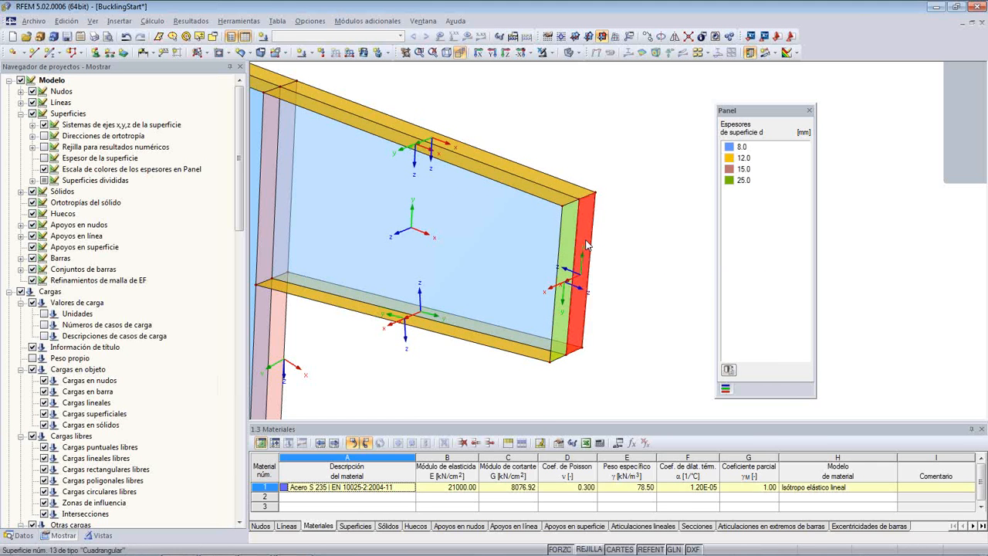
{"action": "right_click", "coordinate": [587, 246]}
{"action": "left_click", "coordinate": [648, 385]}
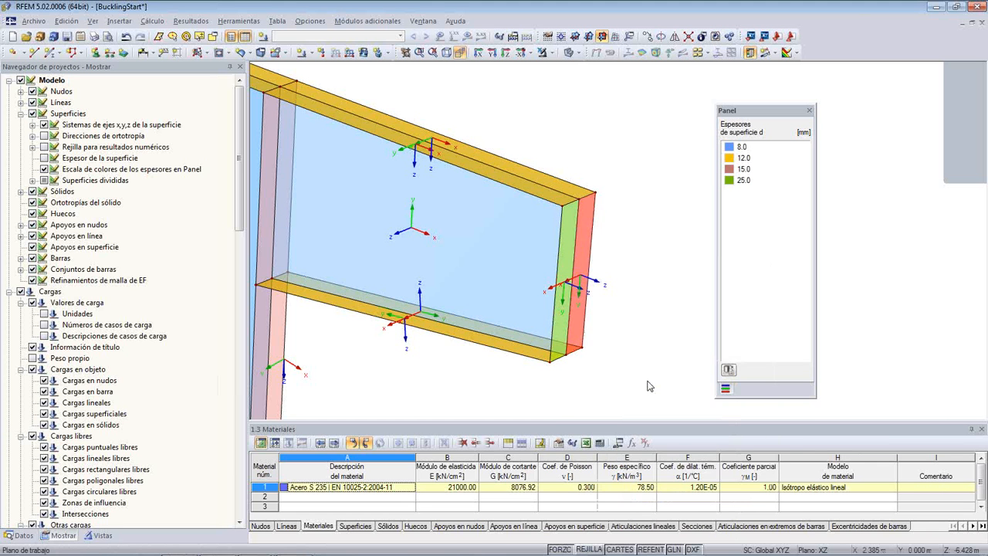
{"action": "left_click", "coordinate": [531, 395]}
- Reverse the local axis system of the bracket's bottom flange half whose z-axis points upward
{"action": "scroll", "coordinate": [450, 369], "scroll_direction": "up", "scroll_amount": 3}
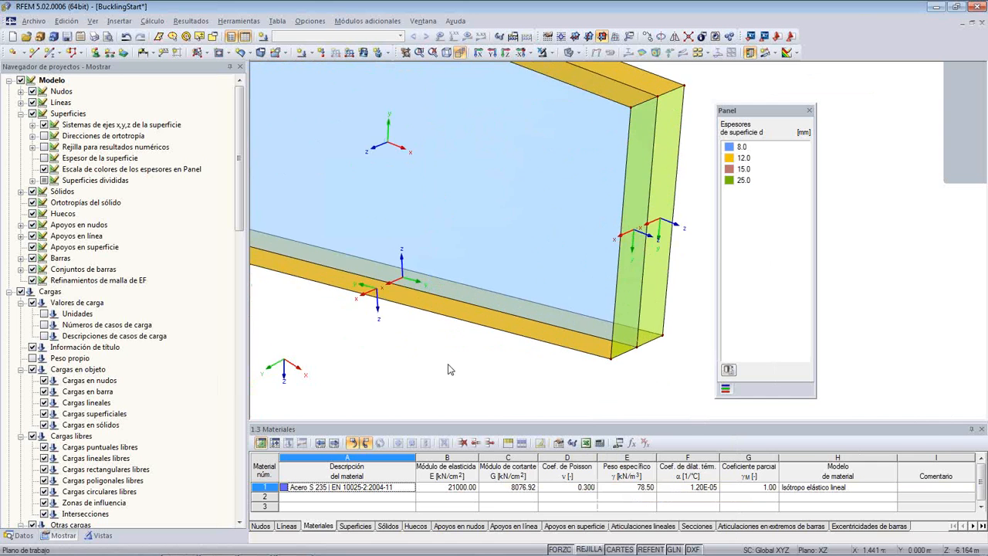
{"action": "middle_click_drag", "start_coordinate": [446, 368], "coordinate": [419, 201], "text": "ctrl"}
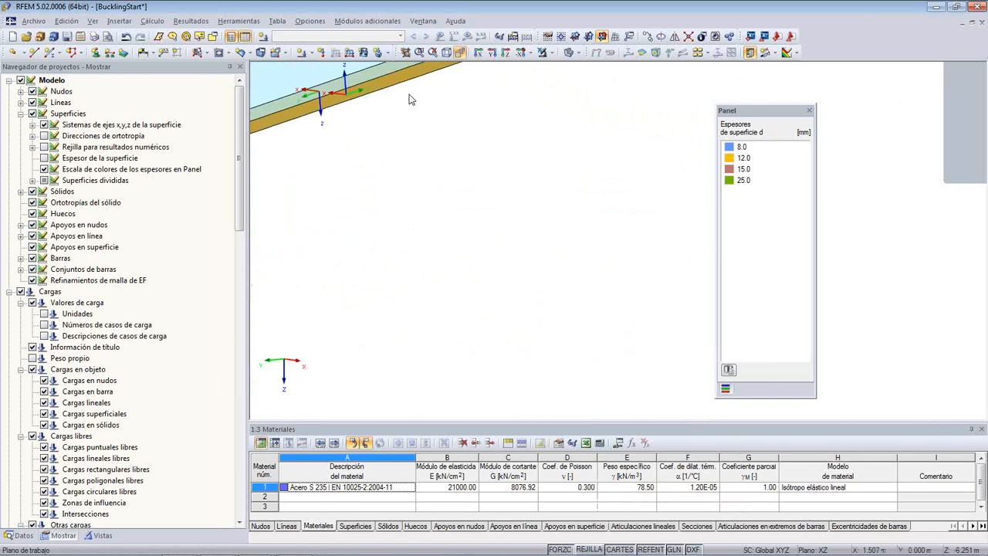
{"action": "left_click", "coordinate": [403, 80]}
{"action": "right_click", "coordinate": [402, 79]}
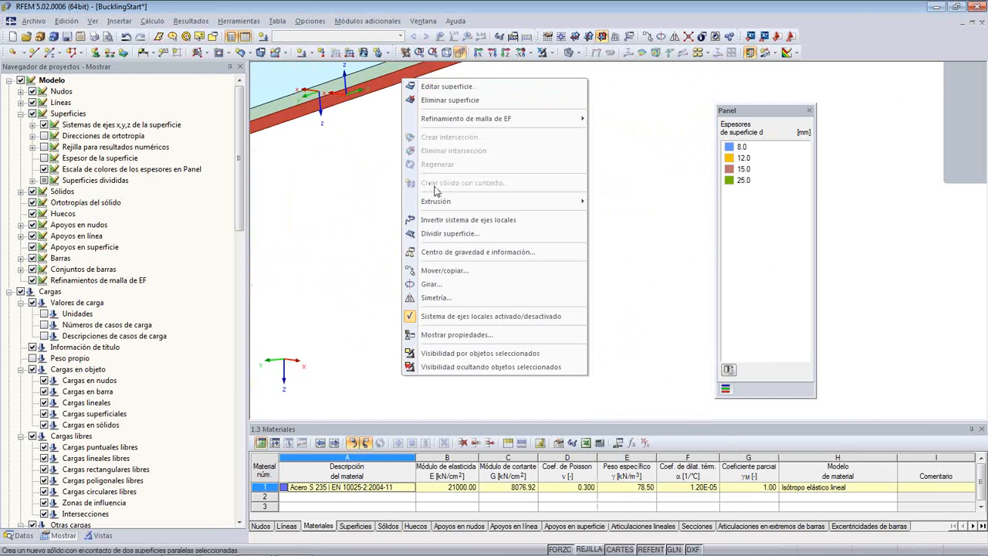
{"action": "left_click", "coordinate": [450, 224]}
{"action": "left_click", "coordinate": [402, 176]}
- Set the input x-axis of bottom flange surface 14 parallel to line 29, the flange's centre line under the web
{"action": "middle_click_drag", "start_coordinate": [439, 166], "coordinate": [378, 262], "text": "ctrl"}
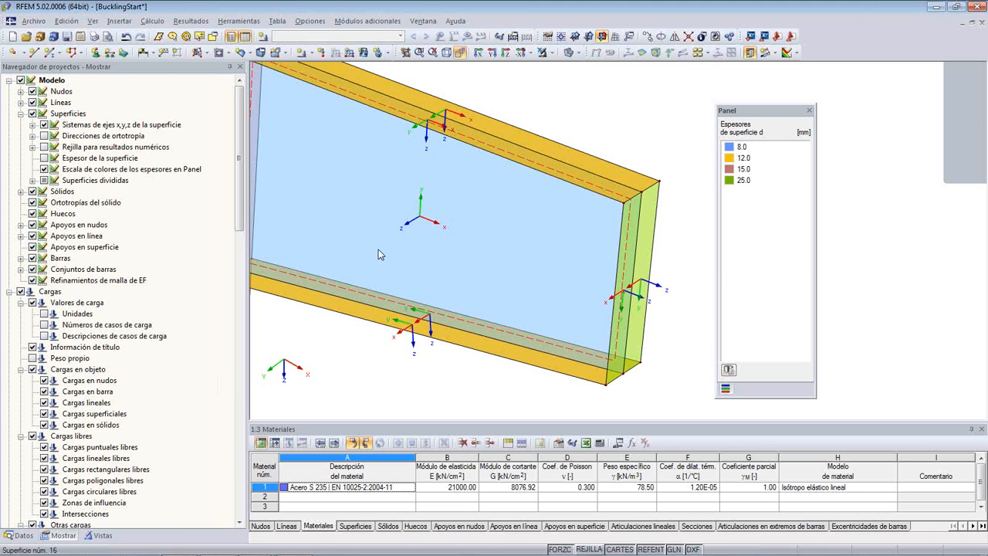
{"action": "middle_click_drag", "start_coordinate": [383, 282], "coordinate": [459, 286]}
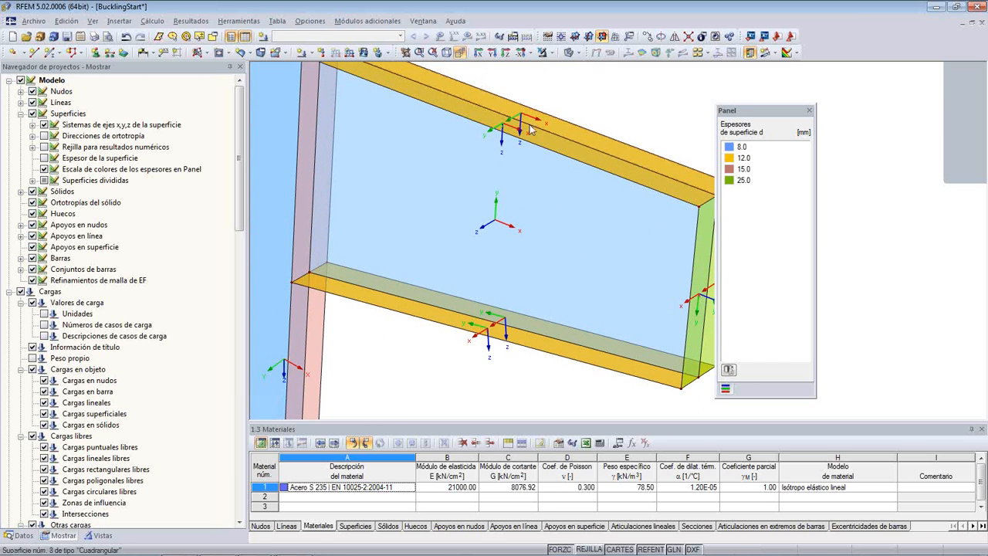
{"action": "middle_click_drag", "start_coordinate": [481, 282], "coordinate": [427, 253]}
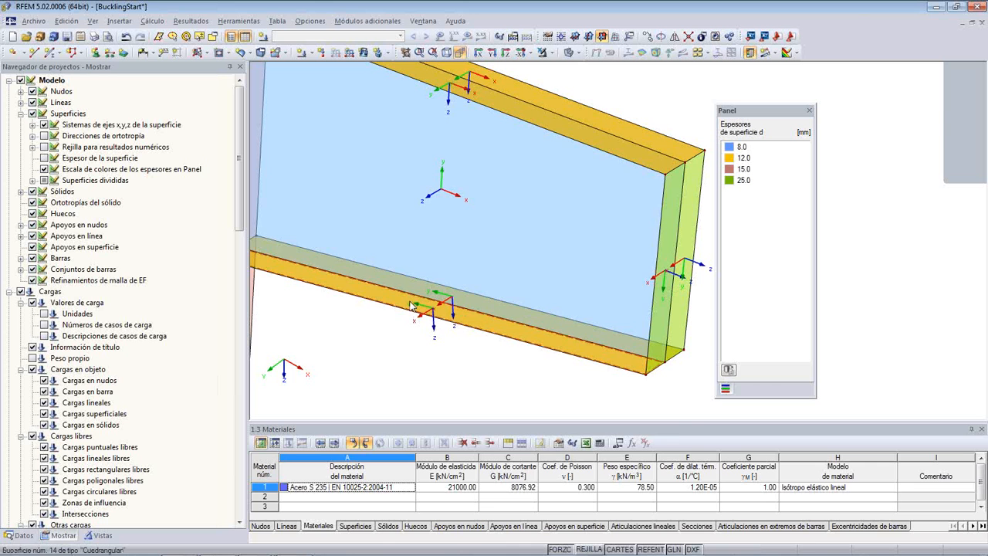
{"action": "double_click", "coordinate": [414, 302]}
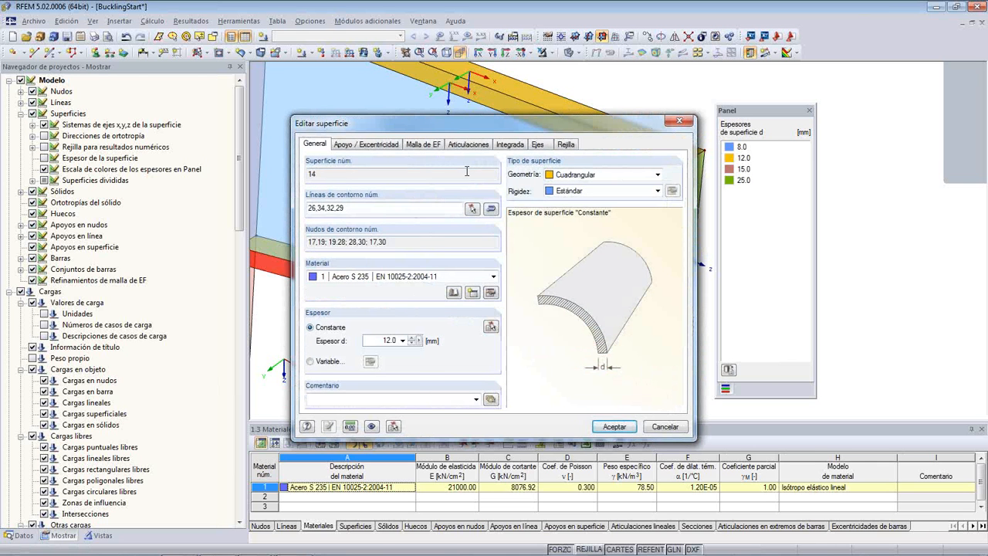
{"action": "left_click", "coordinate": [536, 145]}
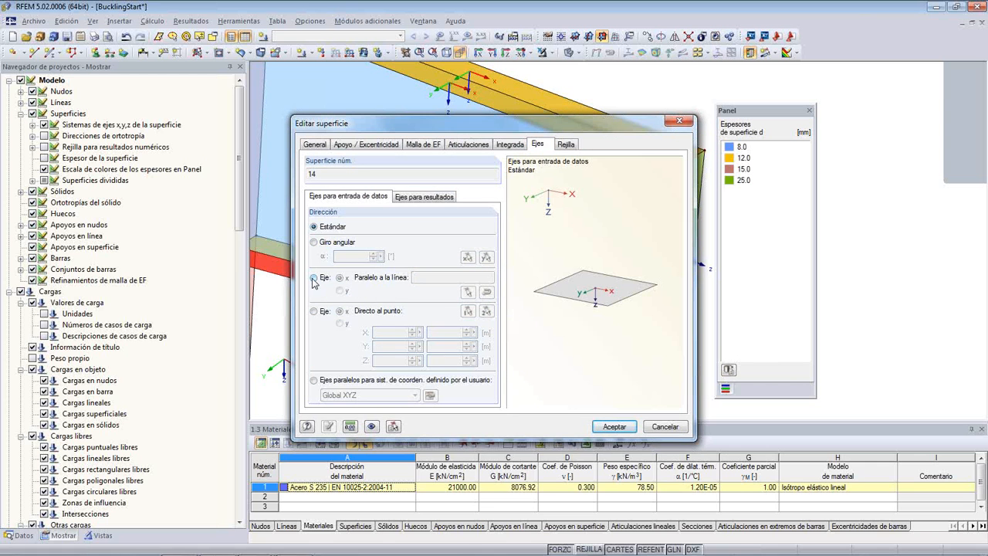
{"action": "left_click", "coordinate": [313, 278]}
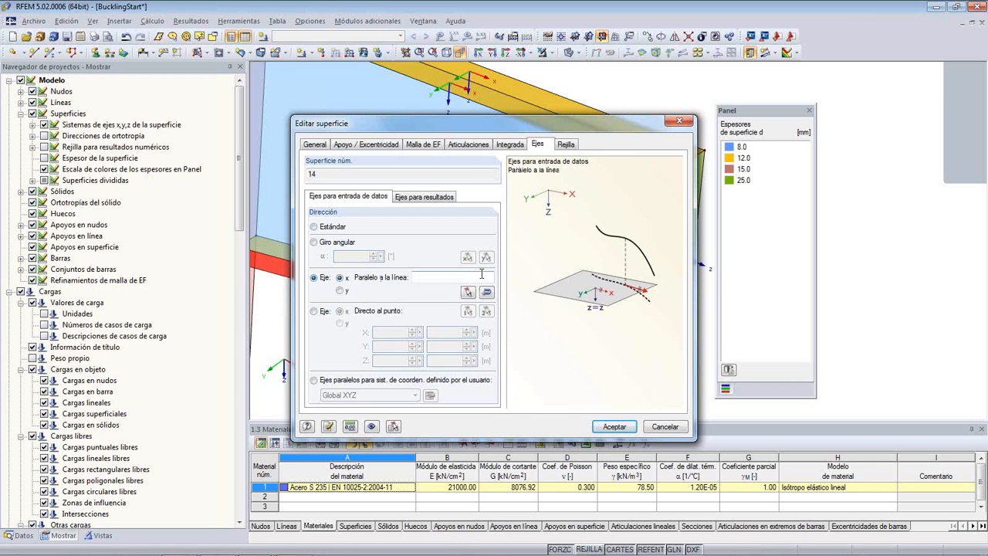
{"action": "left_click", "coordinate": [469, 294]}
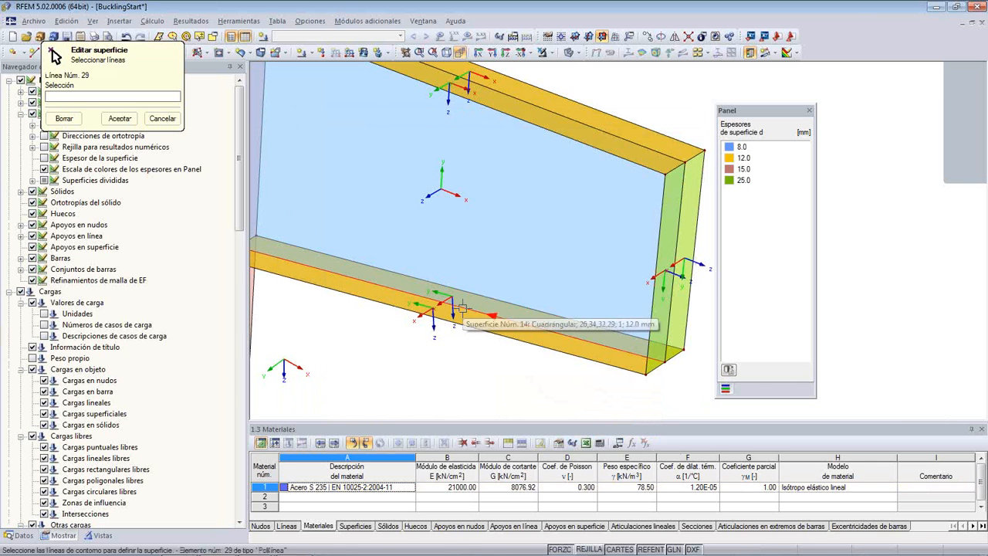
{"action": "left_click", "coordinate": [458, 310]}
{"action": "left_click", "coordinate": [120, 118]}
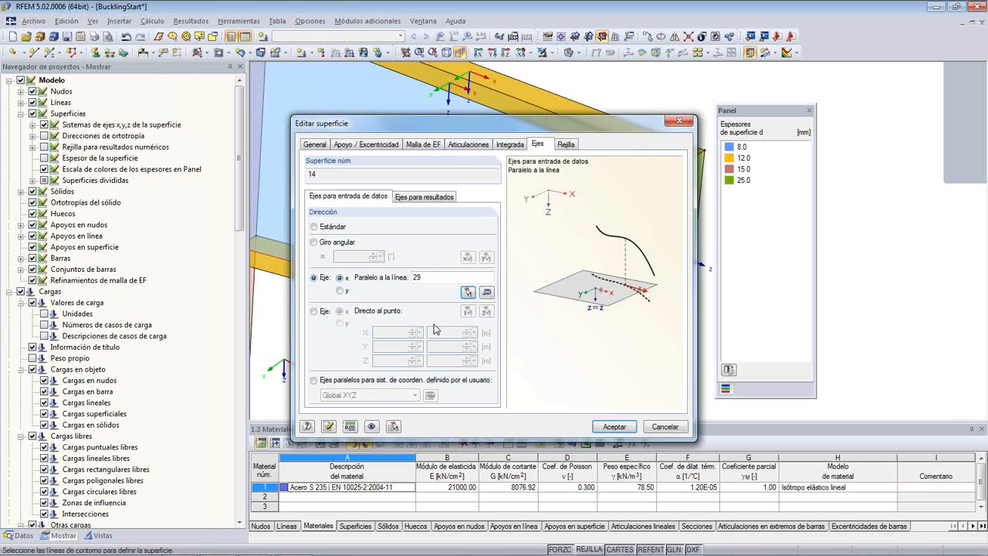
{"action": "left_click", "coordinate": [615, 426]}
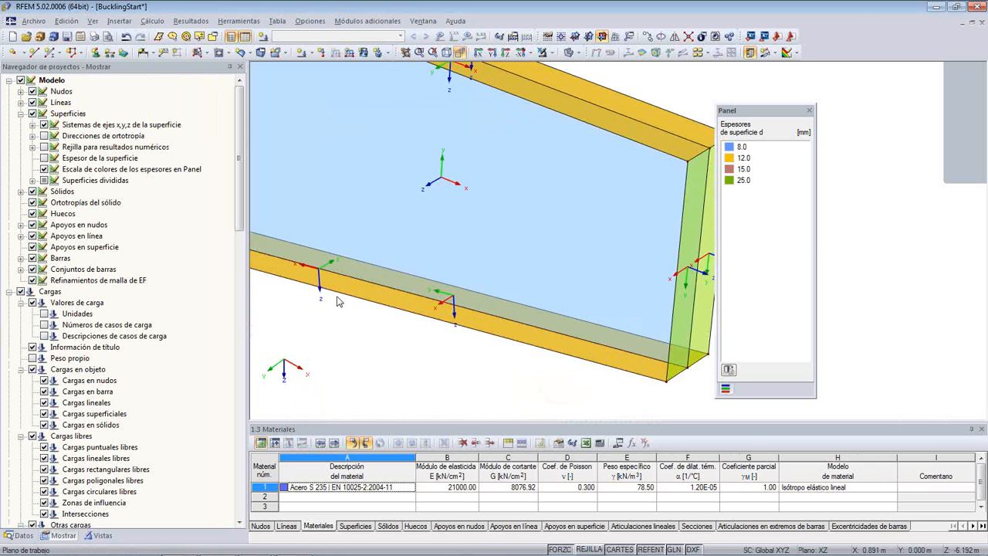
- Reverse the orientation of line 29, the bottom flange's centre line under the bracket web
{"action": "middle_click_drag", "start_coordinate": [392, 306], "coordinate": [442, 305]}
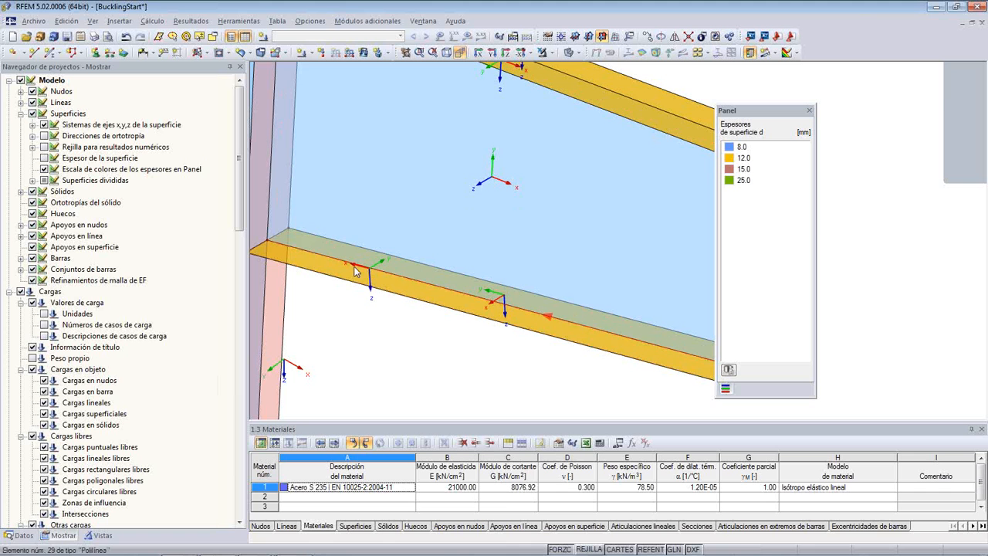
{"action": "scroll", "coordinate": [378, 201], "scroll_direction": "down", "scroll_amount": 1}
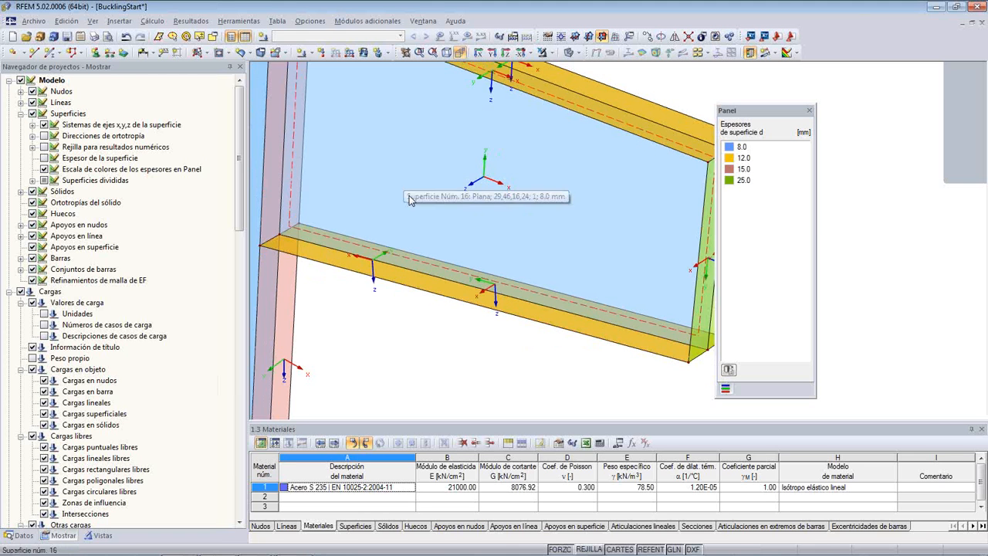
{"action": "middle_click_drag", "start_coordinate": [409, 196], "coordinate": [415, 204]}
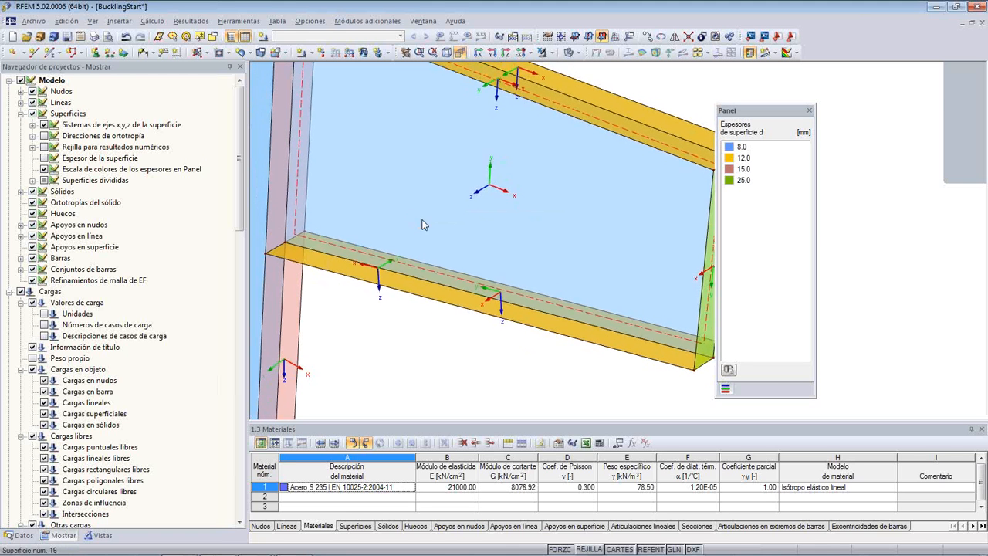
{"action": "right_click", "coordinate": [428, 286]}
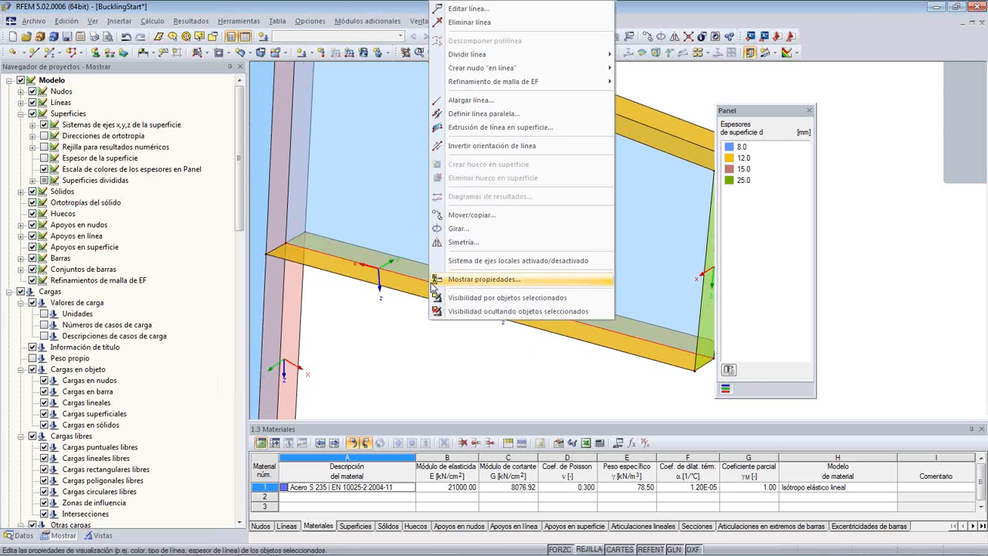
{"action": "left_click", "coordinate": [489, 145]}
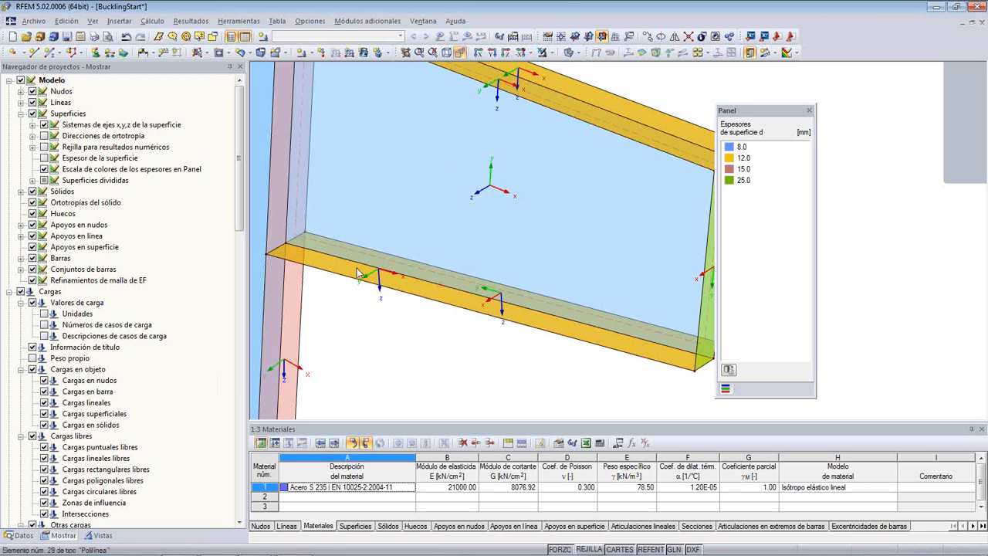
- Try to set the input x-axis of the bracket's bottom flange surface 15 parallel to line 34, an outer flange edge
{"action": "scroll", "coordinate": [467, 158], "scroll_direction": "down", "scroll_amount": 1}
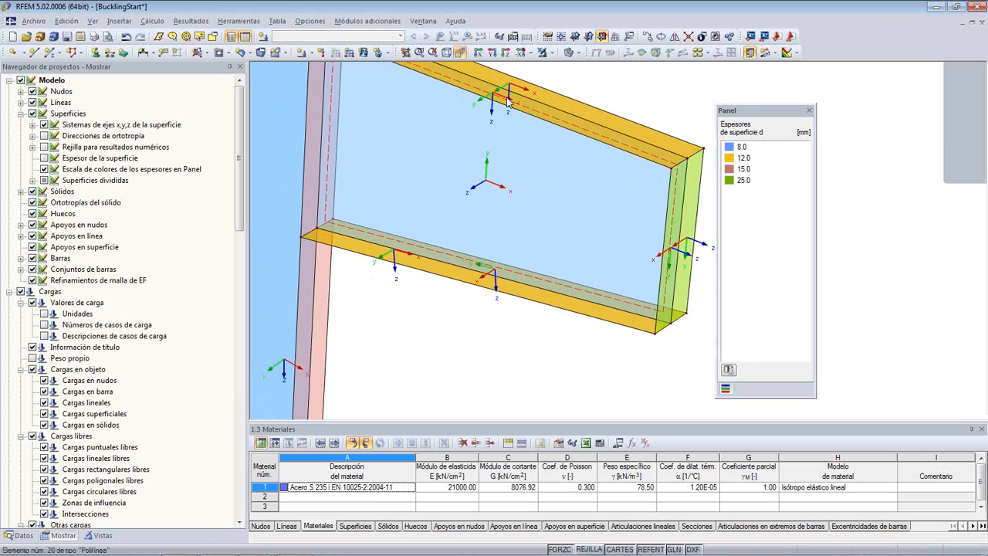
{"action": "scroll", "coordinate": [491, 286], "scroll_direction": "up", "scroll_amount": 3}
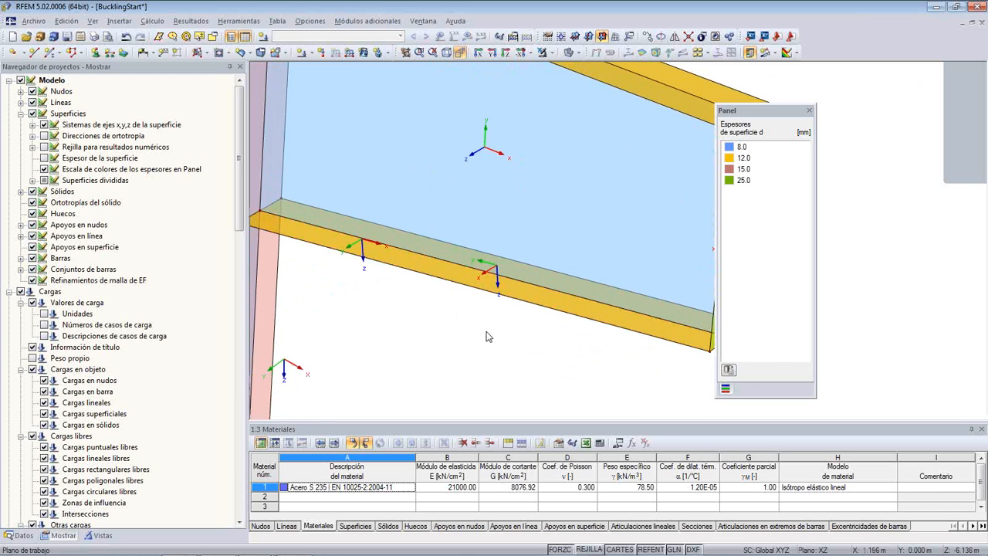
{"action": "middle_click_drag", "start_coordinate": [487, 337], "coordinate": [284, 216], "text": "ctrl"}
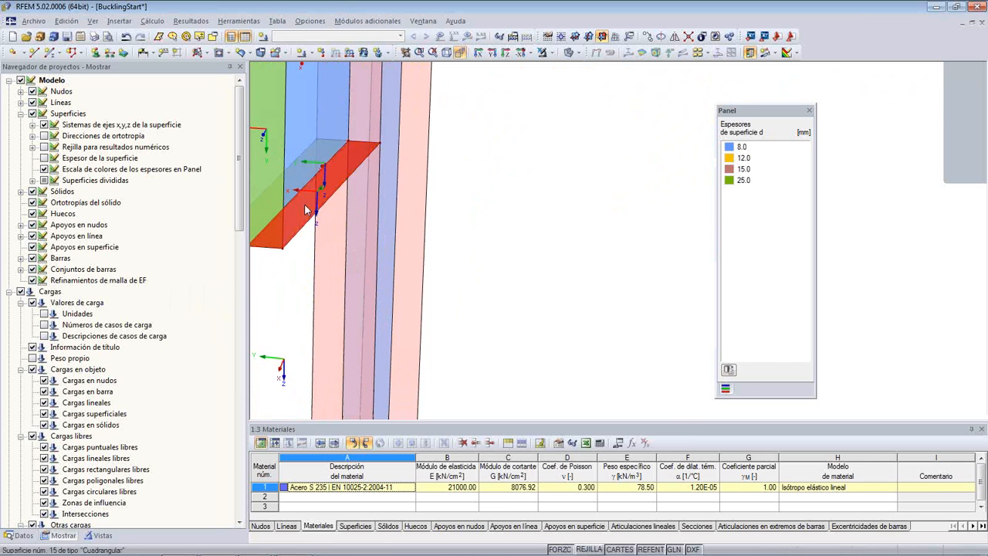
{"action": "double_click", "coordinate": [306, 210]}
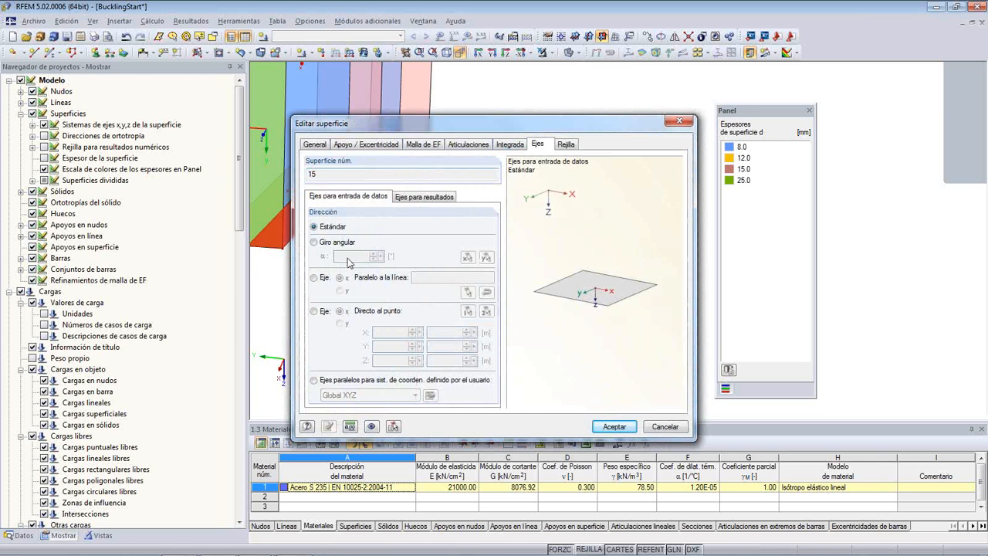
{"action": "left_click", "coordinate": [315, 277]}
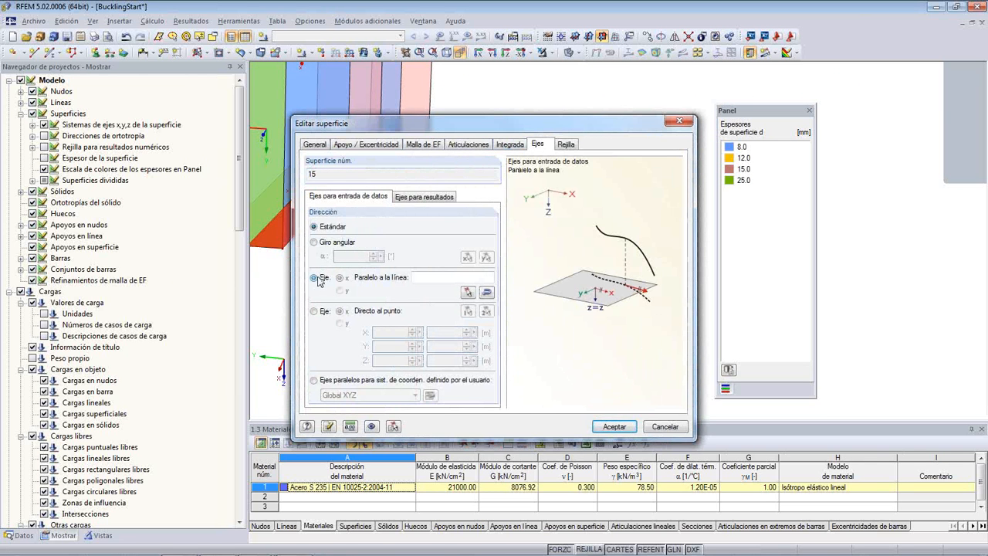
{"action": "left_click", "coordinate": [469, 291]}
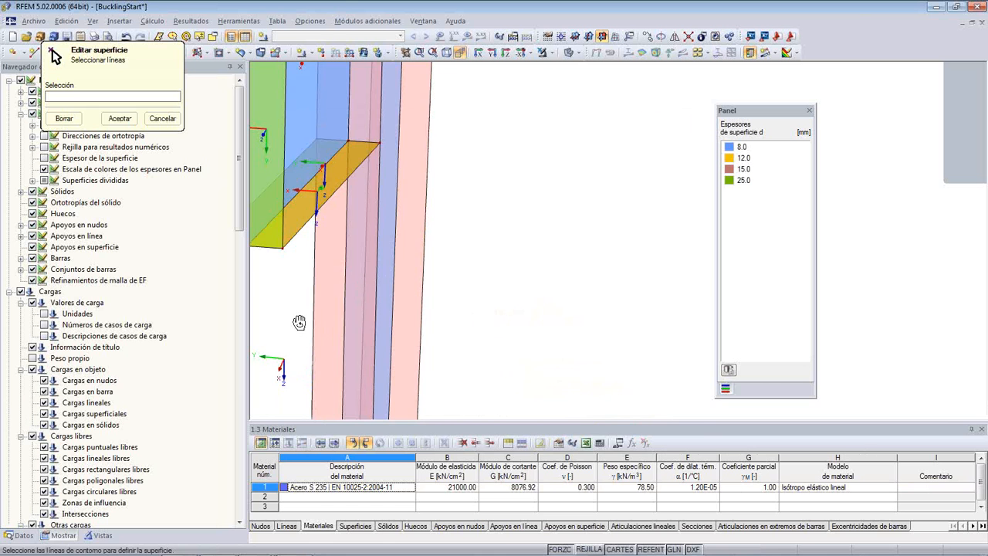
{"action": "middle_click_drag", "start_coordinate": [305, 323], "coordinate": [492, 326]}
{"action": "left_click", "coordinate": [477, 234]}
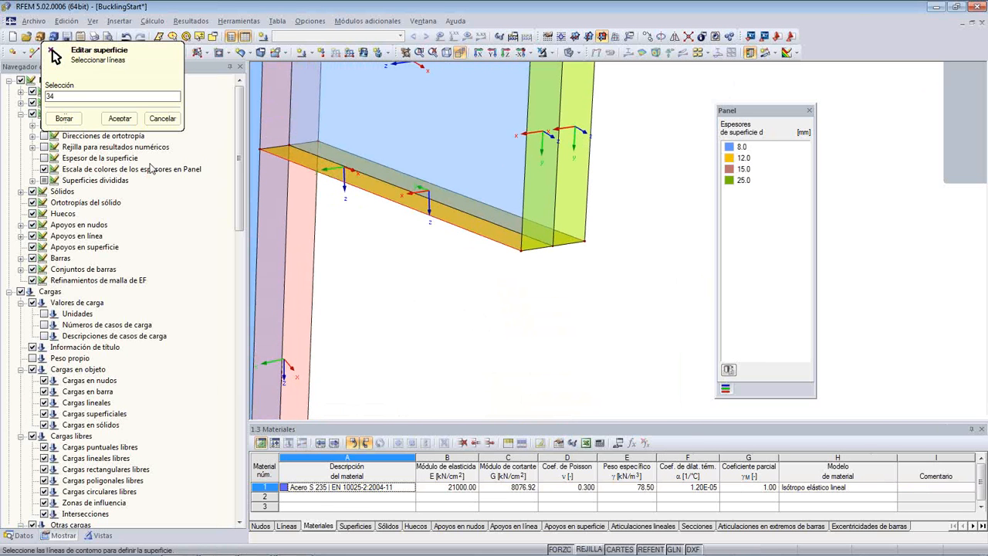
{"action": "left_click", "coordinate": [121, 118]}
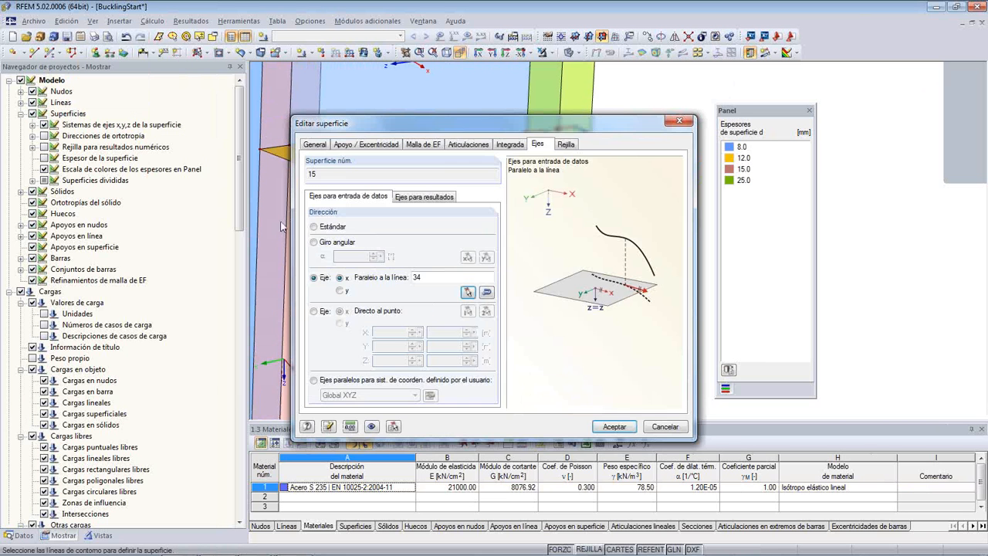
{"action": "left_click", "coordinate": [611, 427]}
{"action": "middle_click_drag", "start_coordinate": [423, 273], "coordinate": [463, 310], "text": "ctrl"}
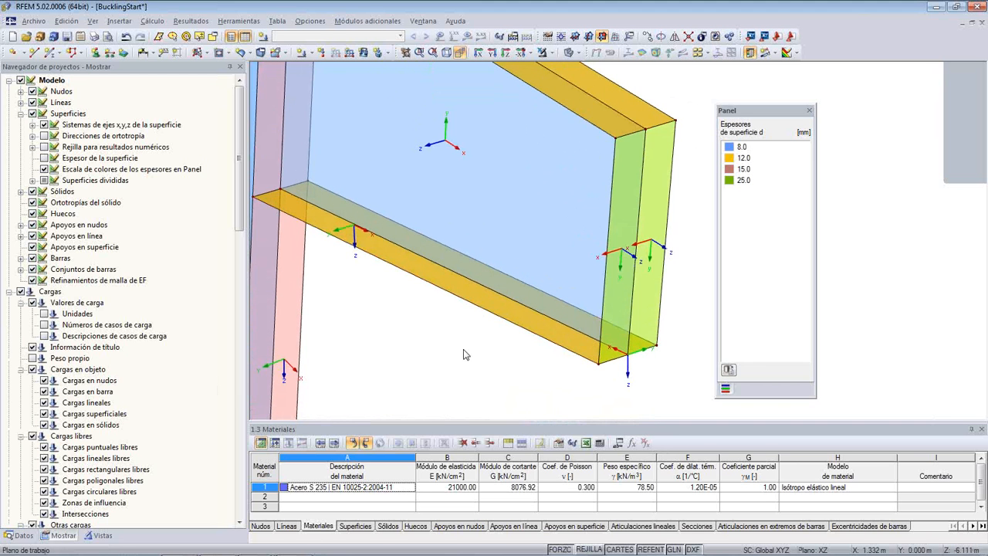
{"action": "scroll", "coordinate": [463, 354], "scroll_direction": "down", "scroll_amount": 2}
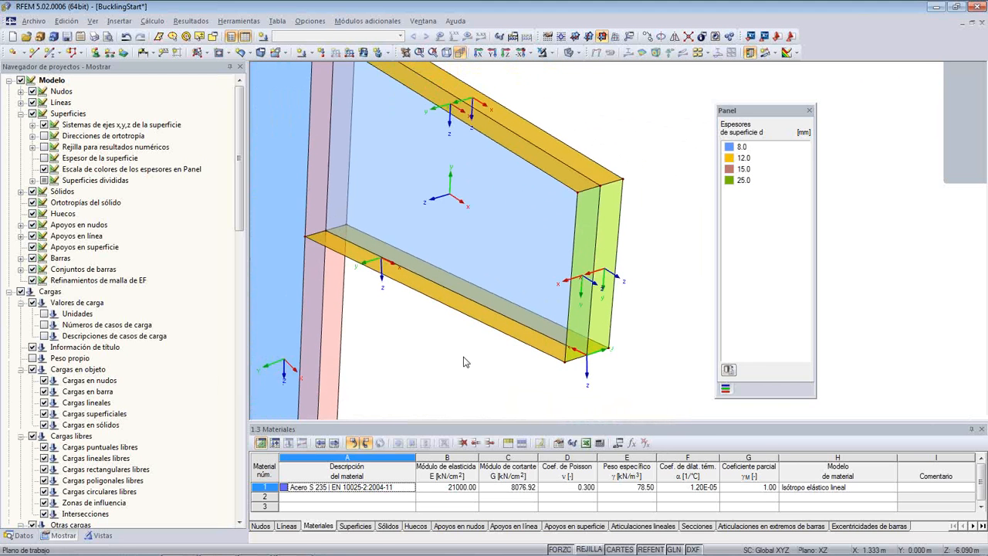
{"action": "scroll", "coordinate": [464, 363], "scroll_direction": "up", "scroll_amount": 1}
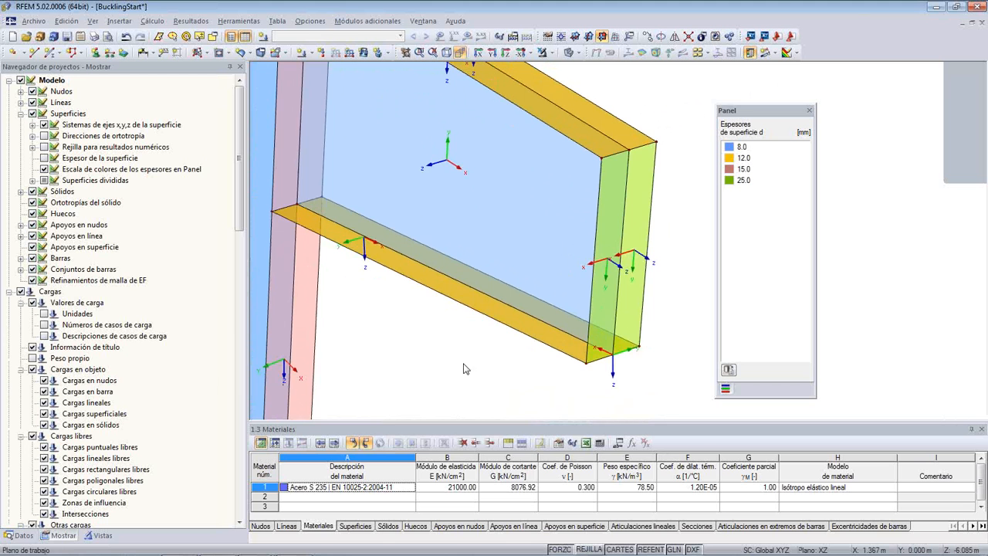
{"action": "middle_click_drag", "start_coordinate": [464, 368], "coordinate": [420, 363]}
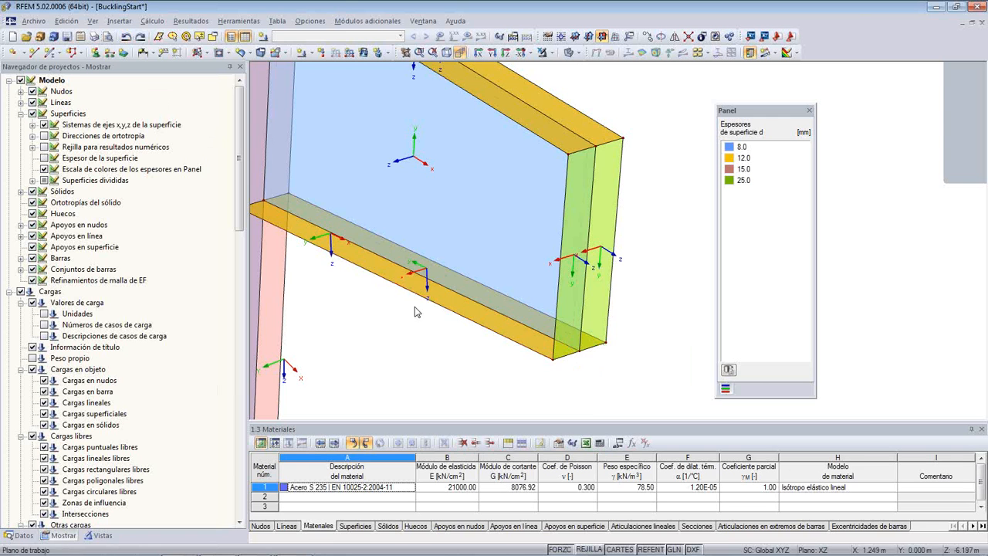
- Set the input x-axis of bottom flange surface 15 parallel to line 30, the flange's far outer edge
{"action": "scroll", "coordinate": [421, 301], "scroll_direction": "up", "scroll_amount": 1}
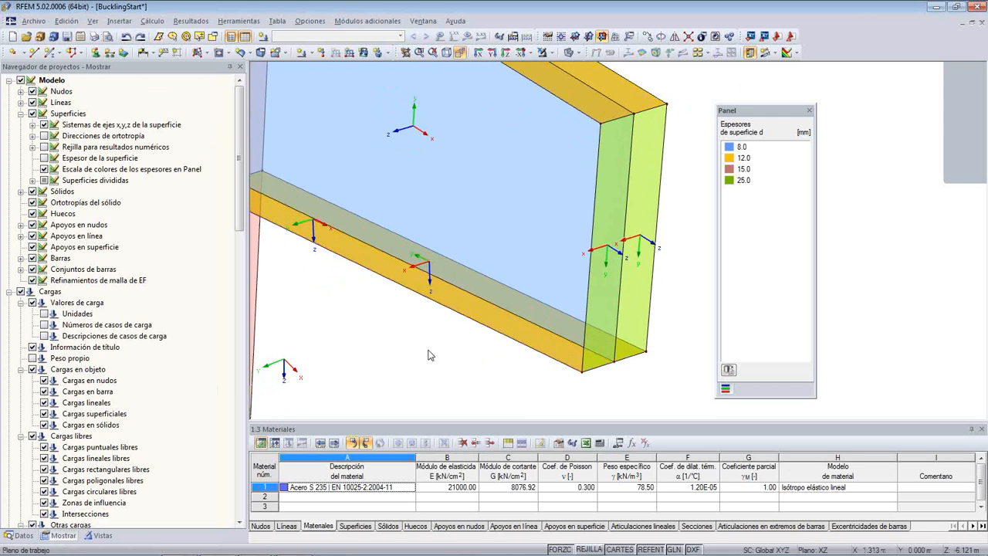
{"action": "middle_click_drag", "start_coordinate": [424, 346], "coordinate": [401, 356]}
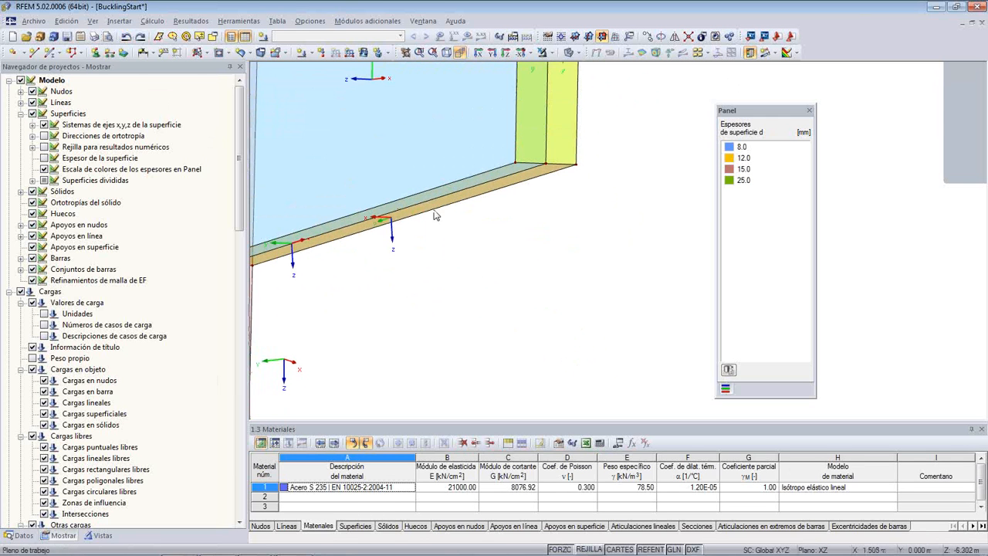
{"action": "double_click", "coordinate": [435, 210]}
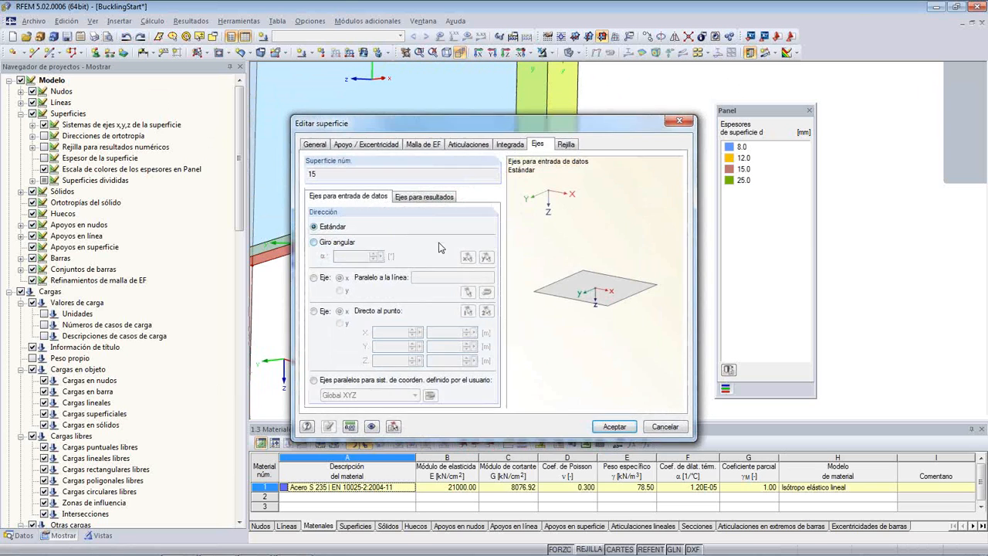
{"action": "left_click", "coordinate": [314, 278]}
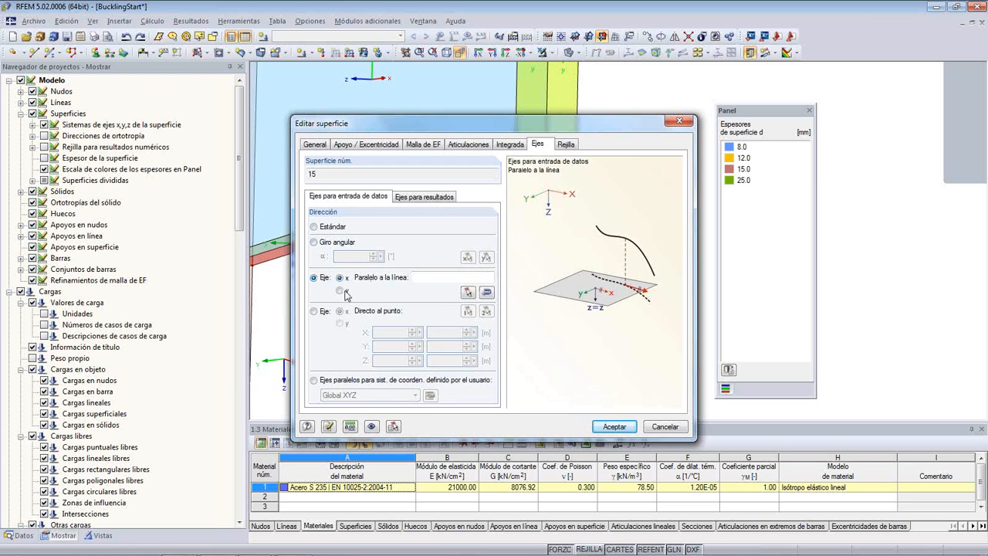
{"action": "left_click", "coordinate": [468, 292]}
{"action": "middle_click_drag", "start_coordinate": [422, 287], "coordinate": [421, 375], "text": "ctrl"}
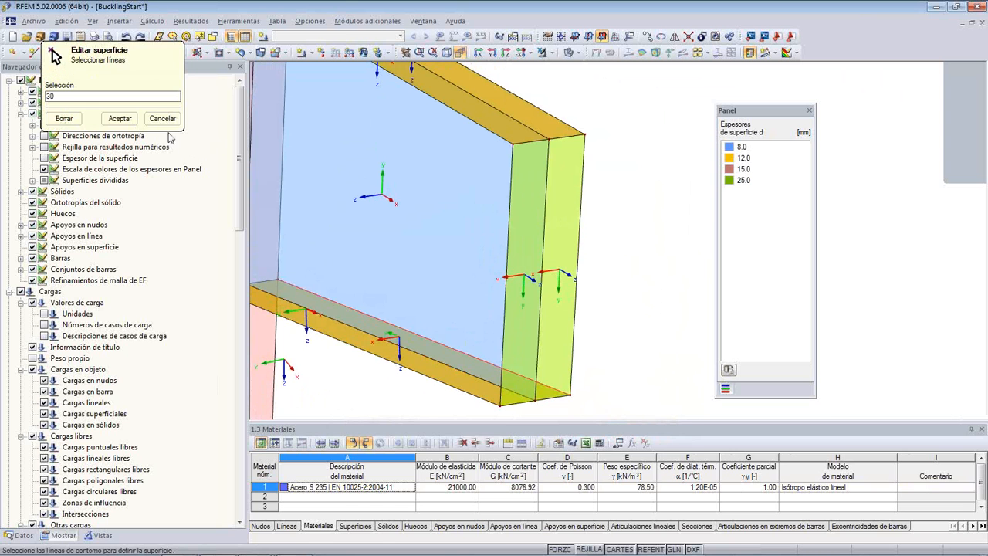
{"action": "left_click", "coordinate": [121, 119]}
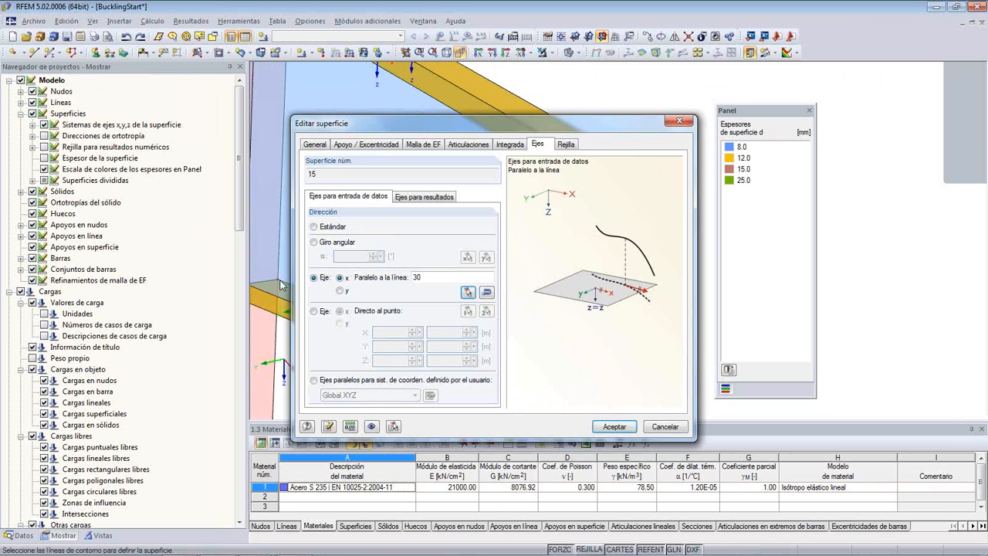
{"action": "left_click", "coordinate": [601, 431]}
- Reverse the orientation of line 30, the far outer edge of the bracket's bottom flange
{"action": "middle_click_drag", "start_coordinate": [642, 352], "coordinate": [630, 308]}
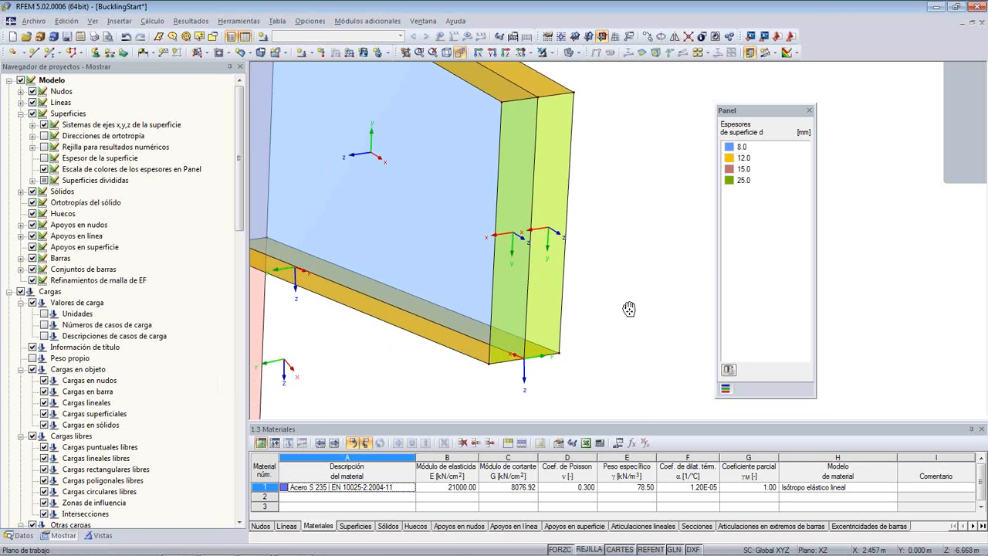
{"action": "right_click", "coordinate": [549, 349]}
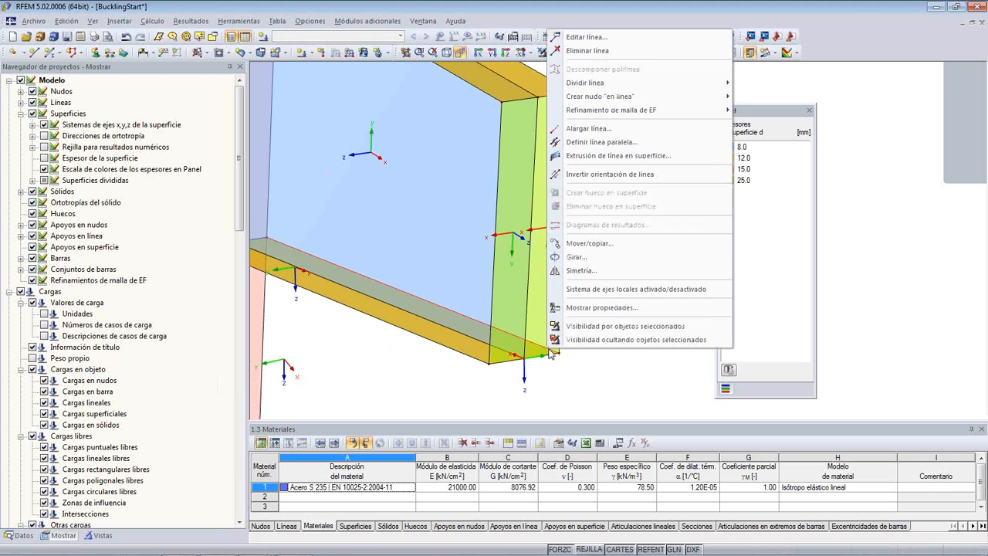
{"action": "left_click", "coordinate": [585, 177]}
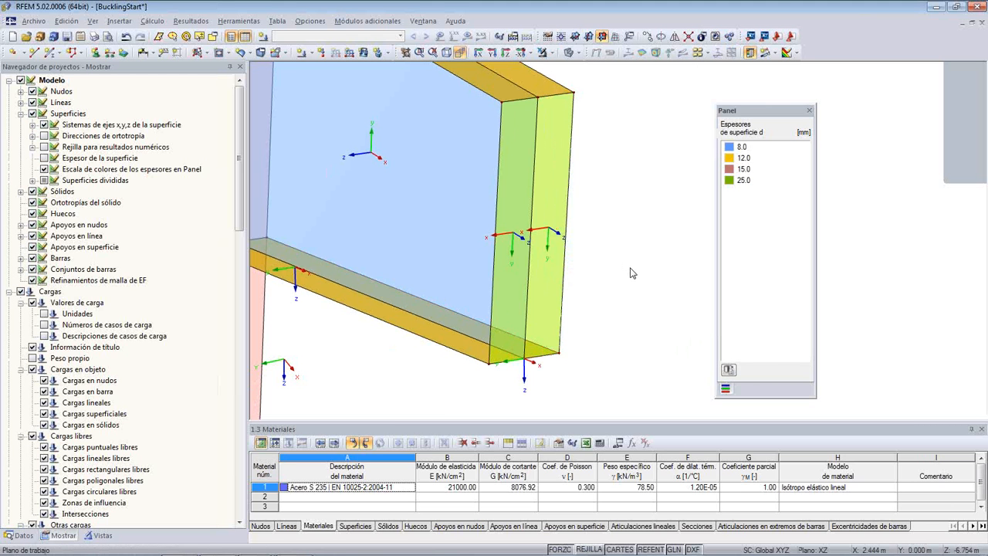
- Assign nodal supports of type "Articulado fijo" to nodes 1,3-8 at the column base
{"action": "scroll", "coordinate": [631, 272], "scroll_direction": "down", "scroll_amount": 2}
{"action": "middle_click_drag", "start_coordinate": [501, 359], "coordinate": [558, 344], "text": "ctrl"}
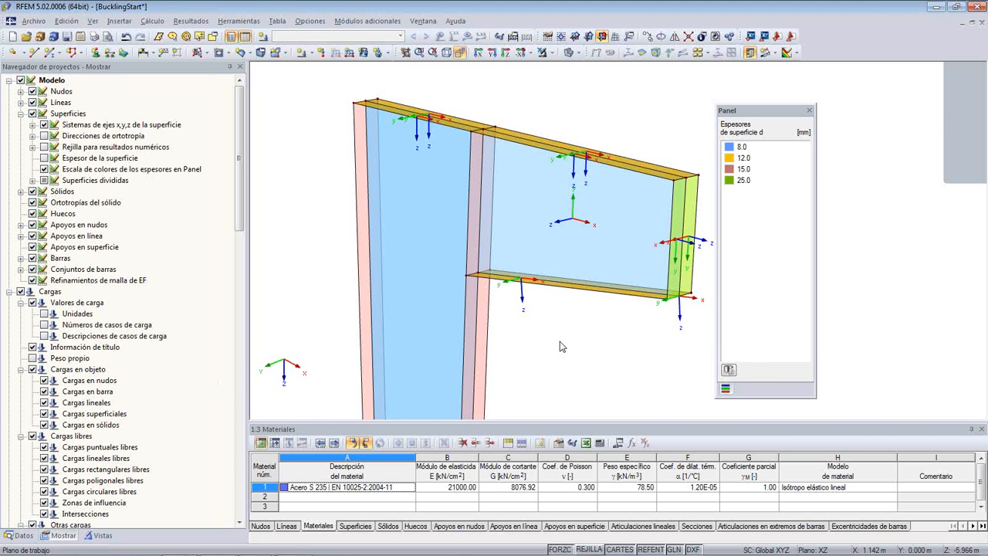
{"action": "middle_click_drag", "start_coordinate": [561, 347], "coordinate": [463, 170], "text": "ctrl"}
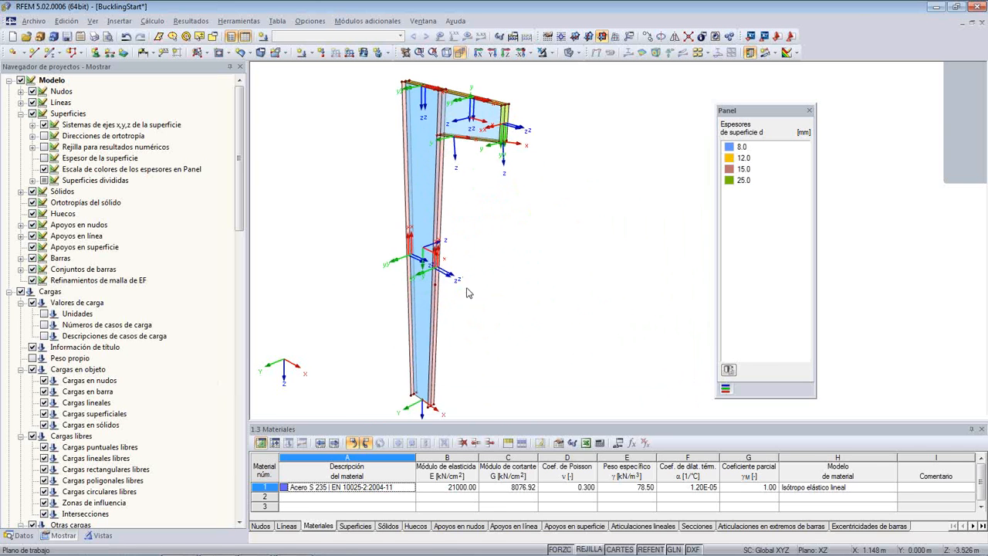
{"action": "scroll", "coordinate": [468, 291], "scroll_direction": "down", "scroll_amount": 1}
{"action": "middle_click_drag", "start_coordinate": [472, 346], "coordinate": [472, 318]}
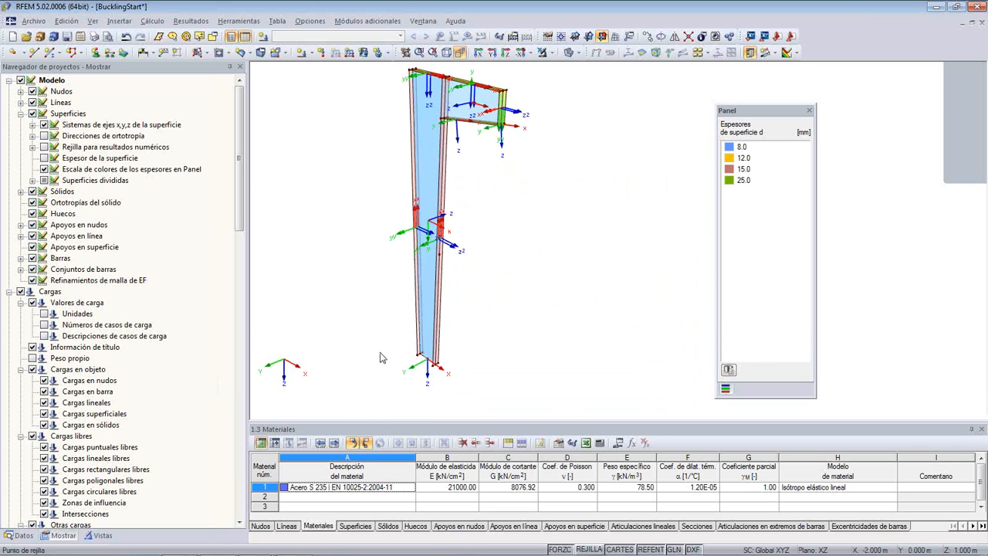
{"action": "scroll", "coordinate": [380, 357], "scroll_direction": "up", "scroll_amount": 1}
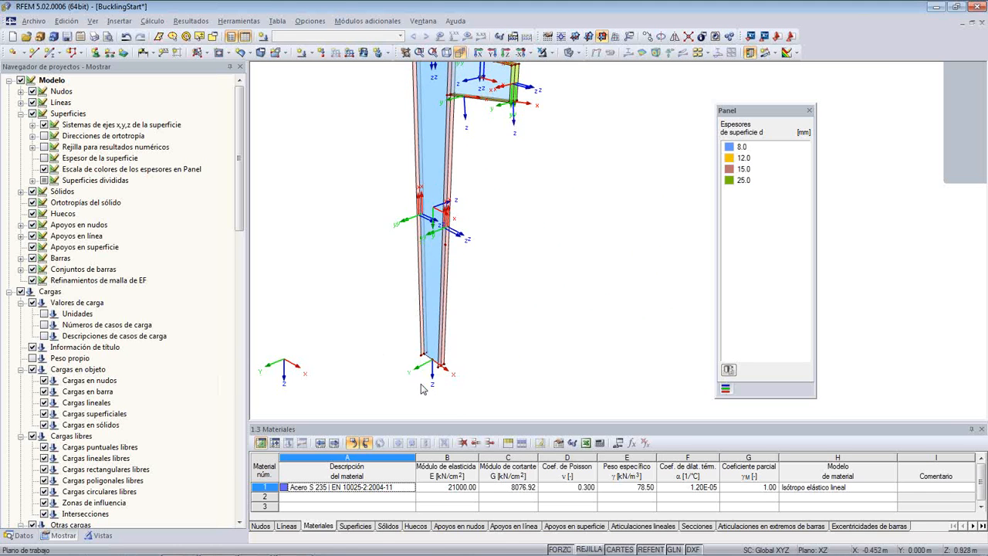
{"action": "scroll", "coordinate": [421, 388], "scroll_direction": "up", "scroll_amount": 2}
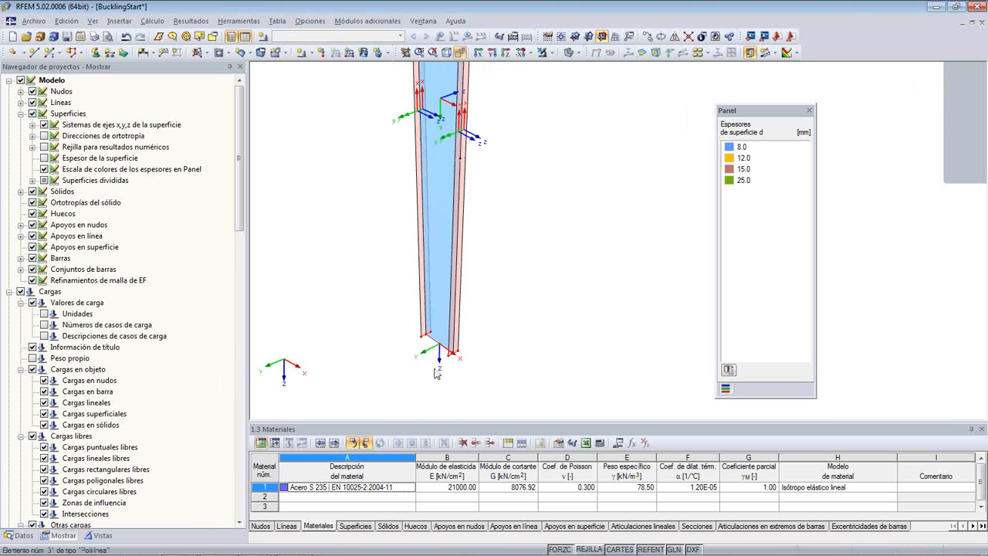
{"action": "left_click", "coordinate": [96, 52]}
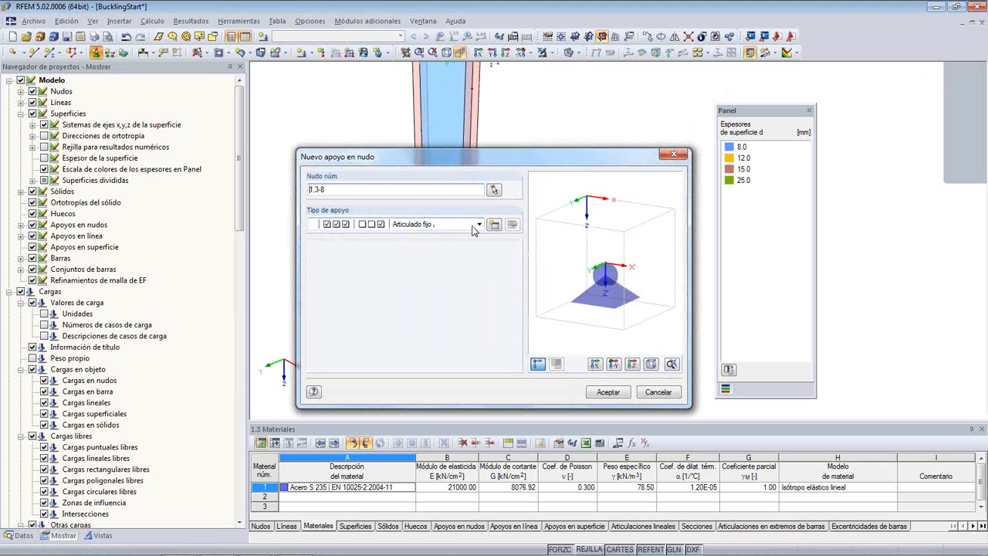
{"action": "left_click", "coordinate": [478, 225]}
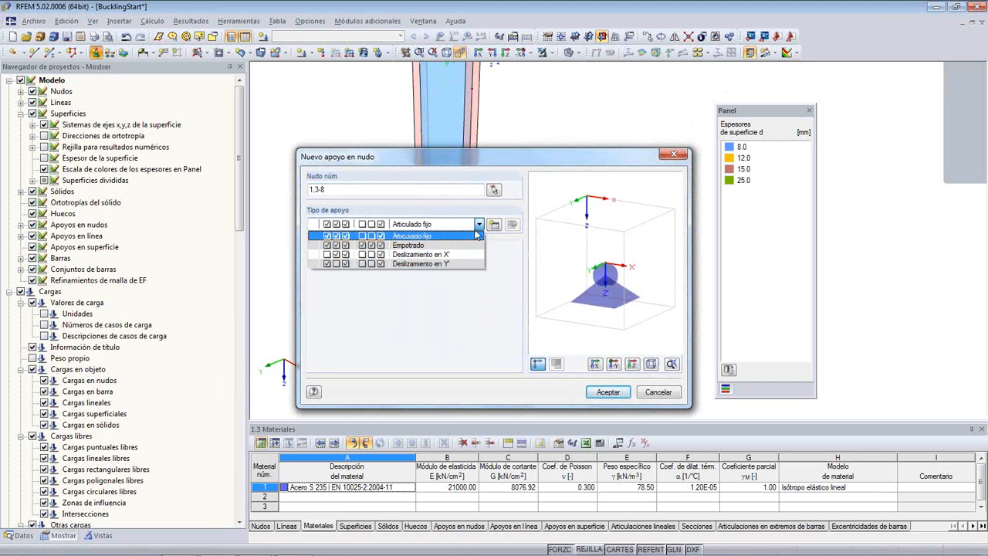
{"action": "left_click", "coordinate": [474, 237]}
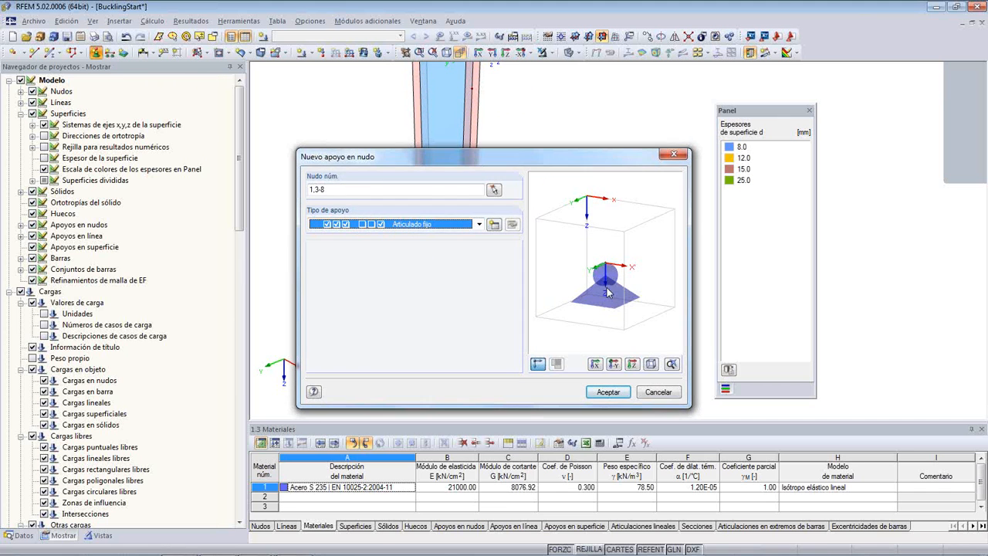
{"action": "left_click", "coordinate": [609, 391]}
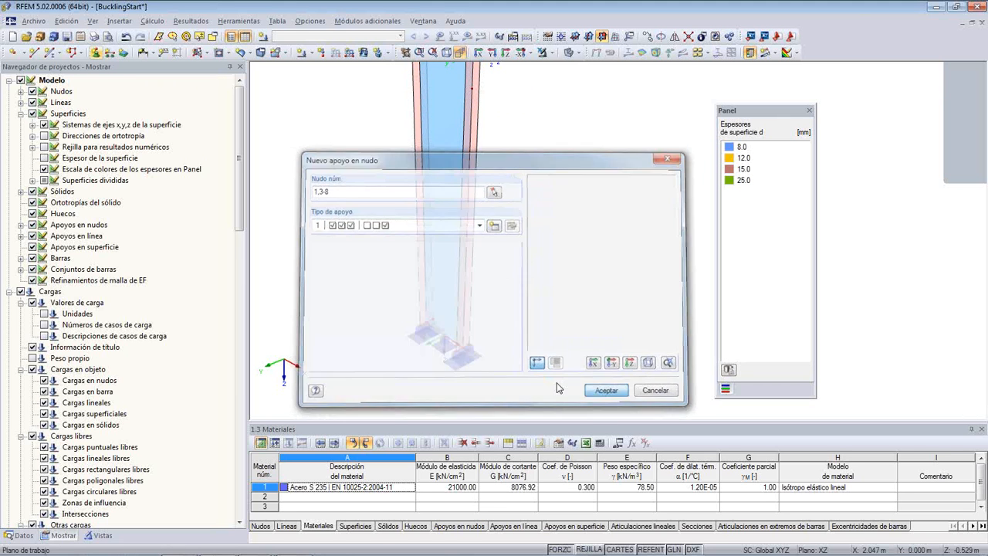
- Inspect the nodal supports at the column base and follow the column up to the bracket
{"action": "scroll", "coordinate": [399, 355], "scroll_direction": "up", "scroll_amount": 2}
{"action": "middle_click_drag", "start_coordinate": [399, 356], "coordinate": [375, 301]}
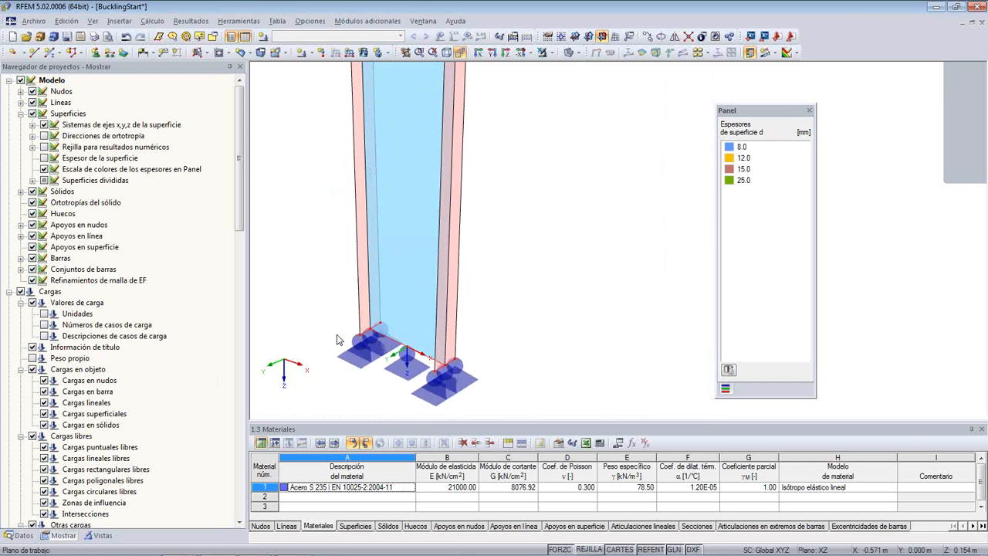
{"action": "scroll", "coordinate": [339, 340], "scroll_direction": "down", "scroll_amount": 3}
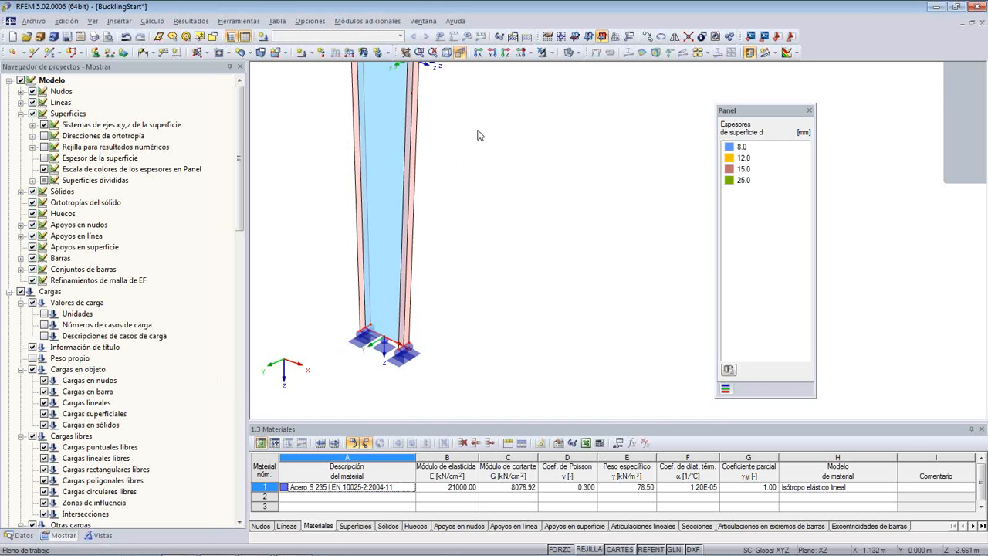
{"action": "middle_click_drag", "start_coordinate": [479, 135], "coordinate": [512, 135]}
{"action": "middle_click_drag", "start_coordinate": [476, 362], "coordinate": [466, 278]}
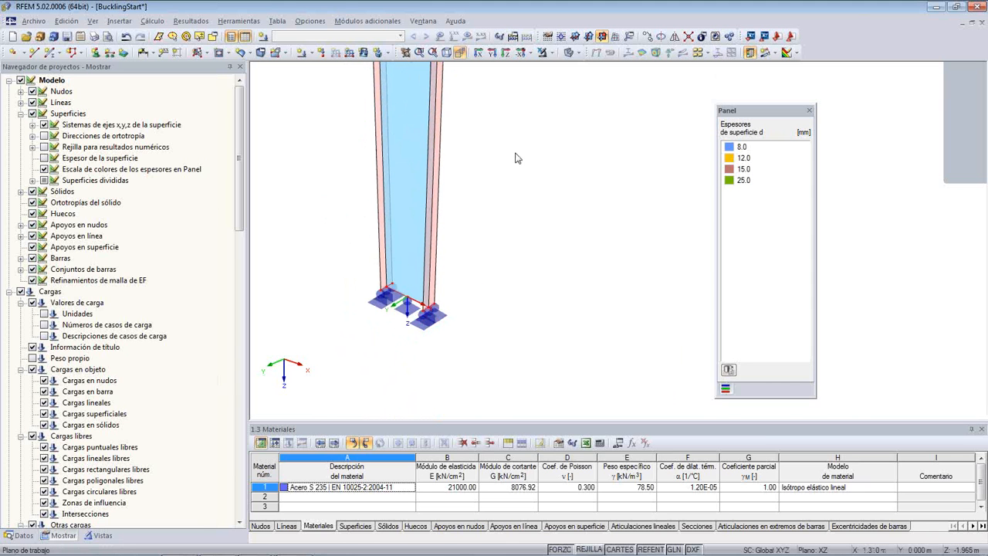
{"action": "middle_click_drag", "start_coordinate": [519, 134], "coordinate": [465, 366]}
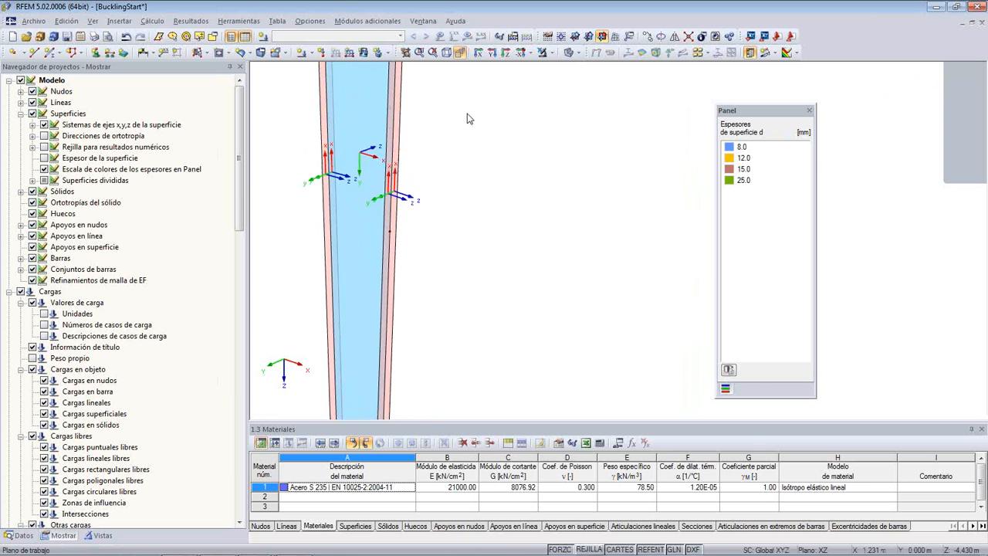
{"action": "middle_click_drag", "start_coordinate": [468, 118], "coordinate": [487, 354]}
{"action": "middle_click_drag", "start_coordinate": [495, 169], "coordinate": [449, 301]}
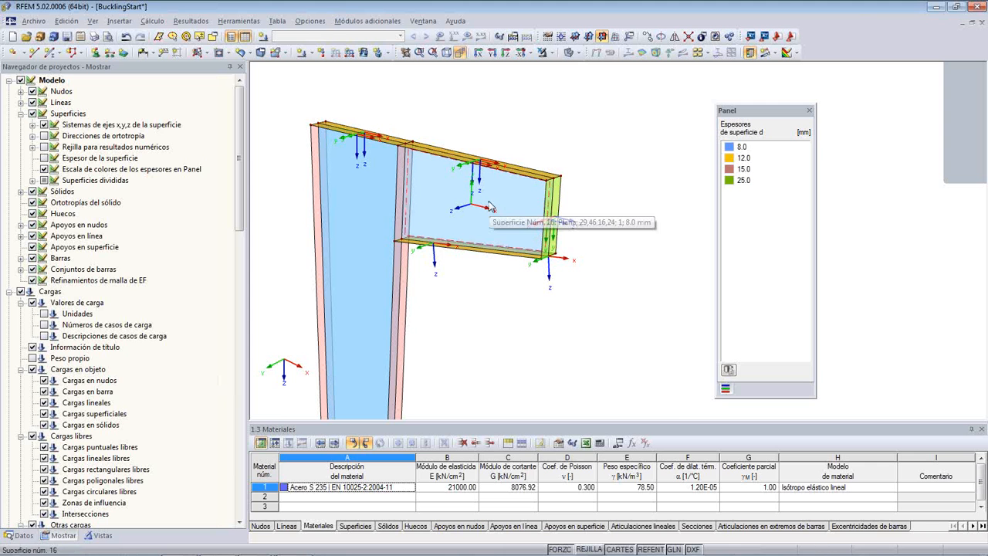
- Edit nodal support type 1 for nodes 1,3-8 by releasing uX', uZ' and φZ', leaving only uY' restrained
{"action": "left_click", "coordinate": [96, 52]}
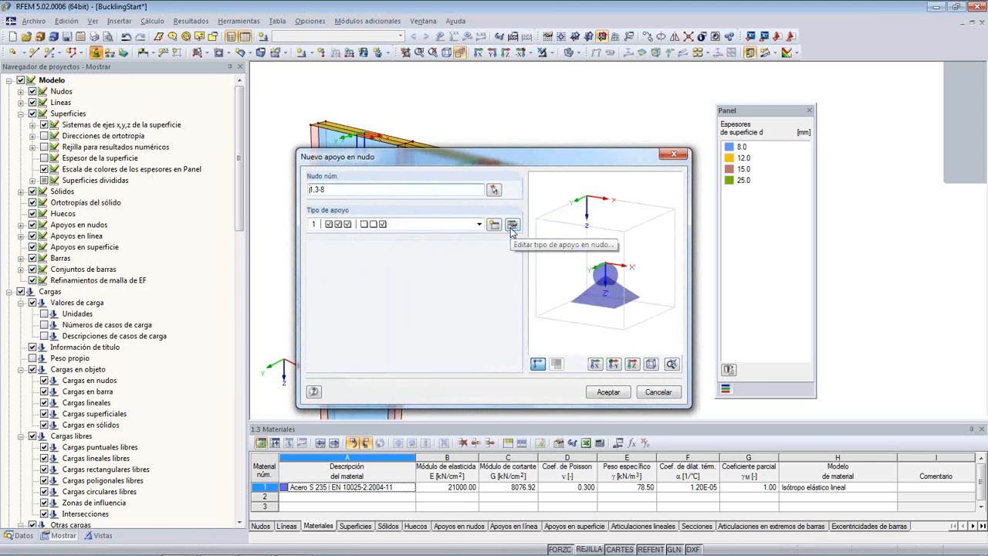
{"action": "left_click", "coordinate": [512, 224]}
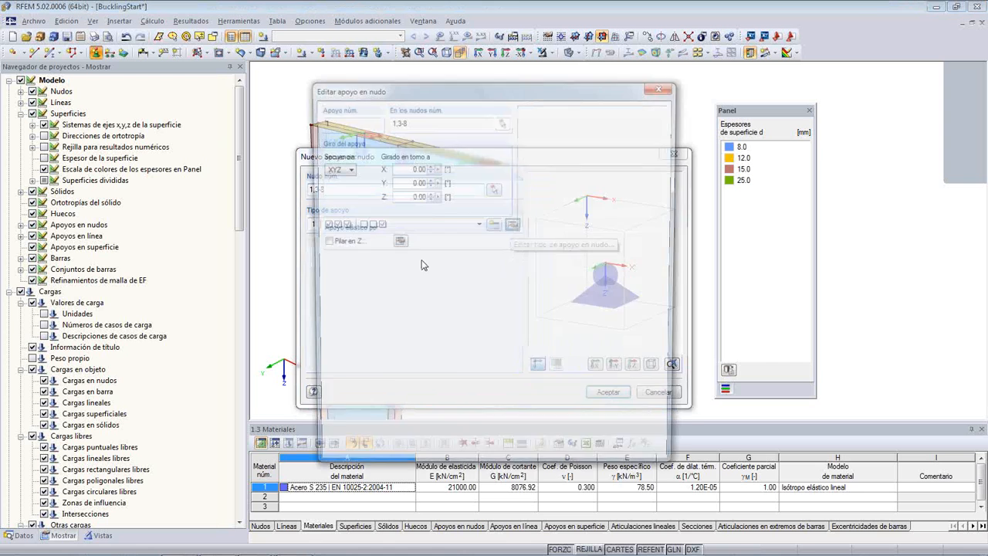
{"action": "left_click", "coordinate": [323, 290]}
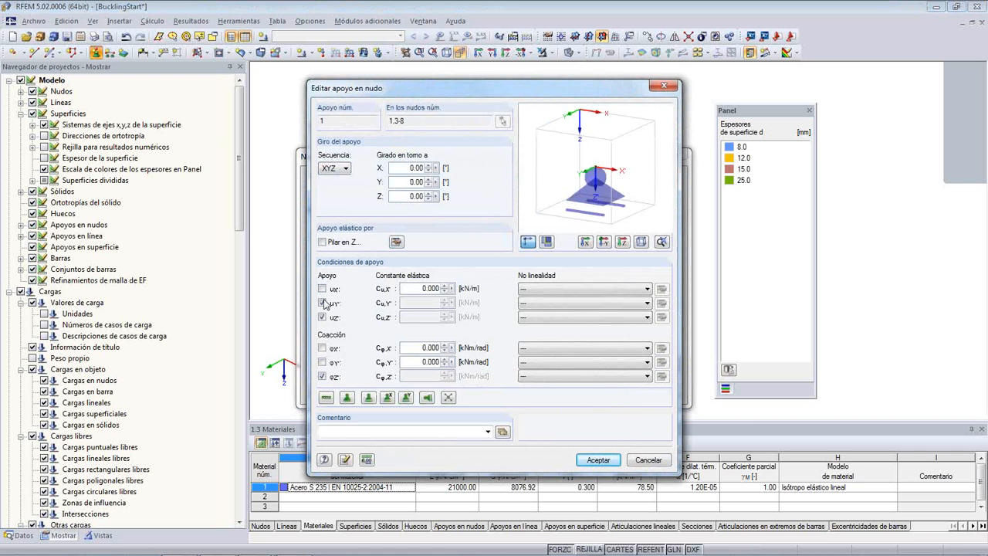
{"action": "left_click", "coordinate": [323, 317]}
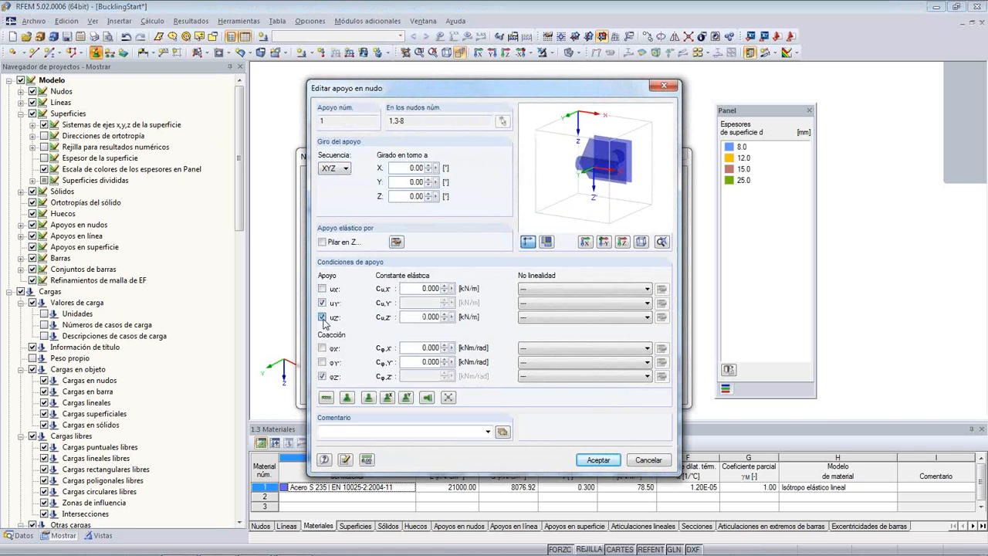
{"action": "left_click", "coordinate": [322, 377]}
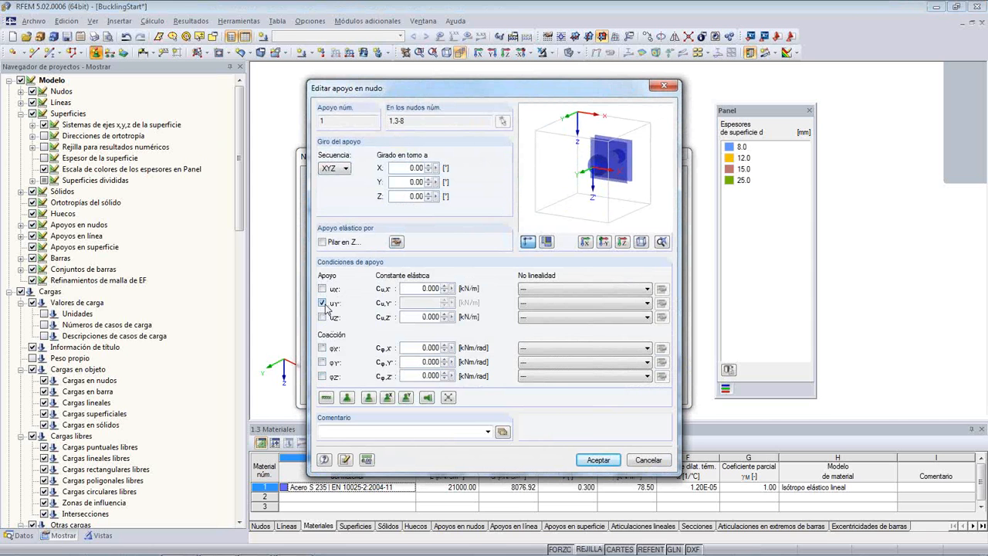
{"action": "left_click", "coordinate": [597, 460]}
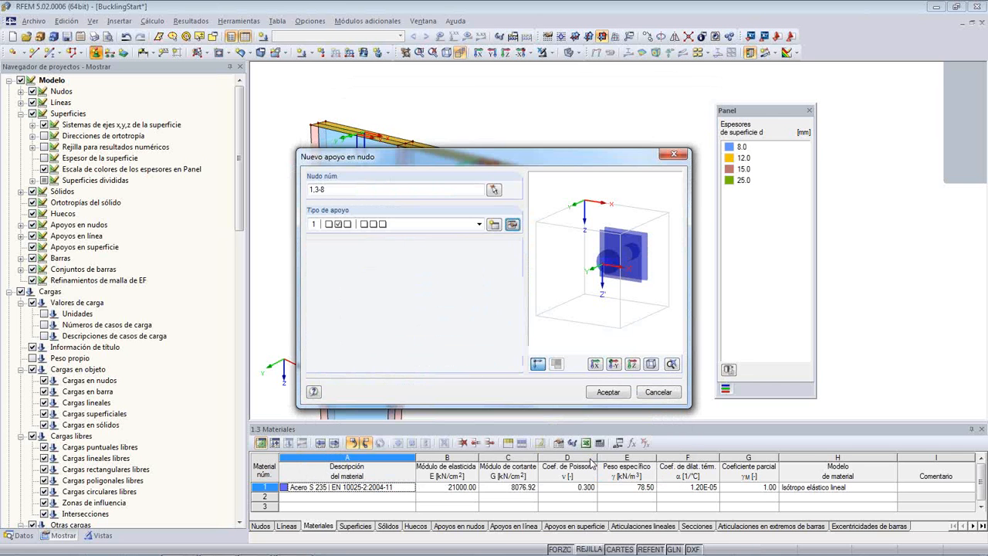
{"action": "left_click", "coordinate": [607, 392]}
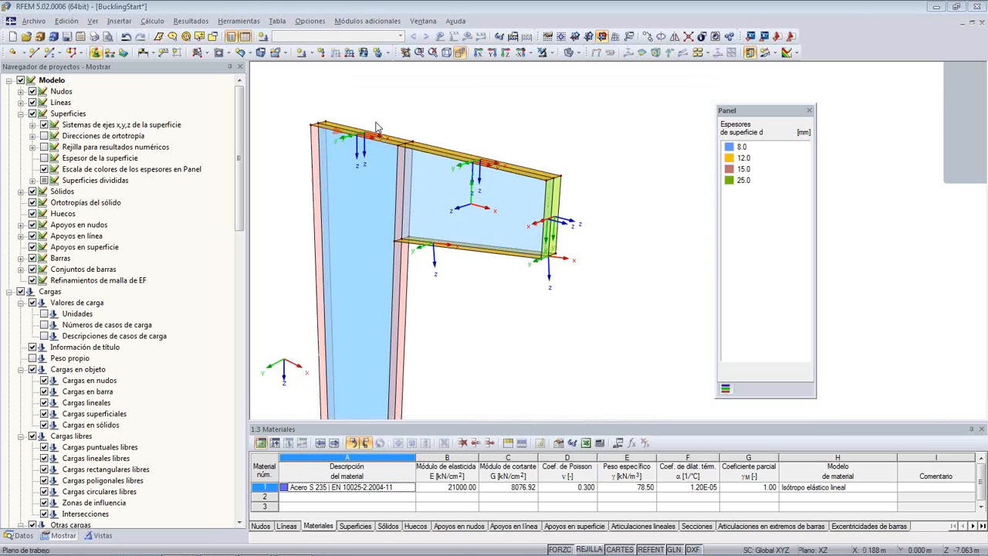
- Assign nodal support type 1, restrained only in uY', to node 27 on the column's top plate
{"action": "scroll", "coordinate": [369, 132], "scroll_direction": "up", "scroll_amount": 5}
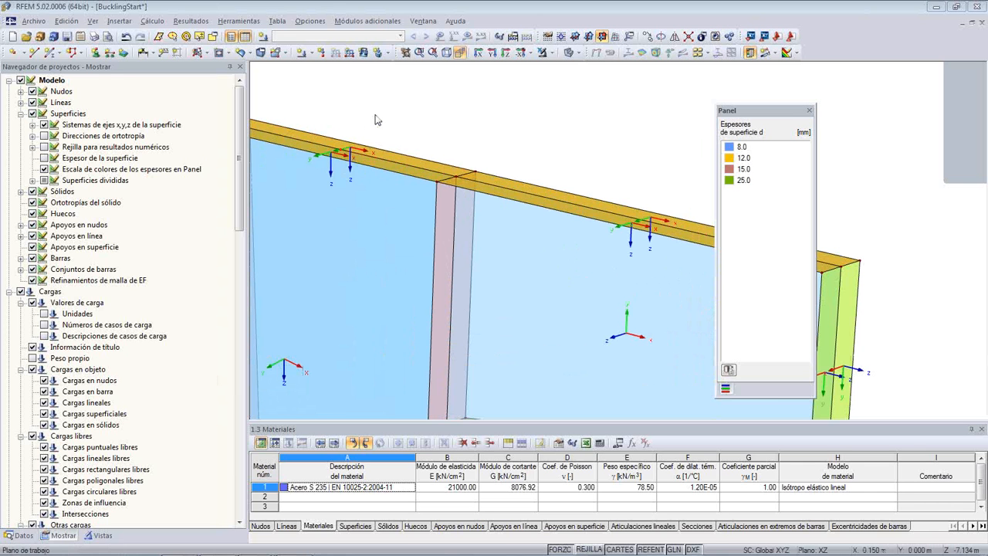
{"action": "left_click", "coordinate": [95, 51]}
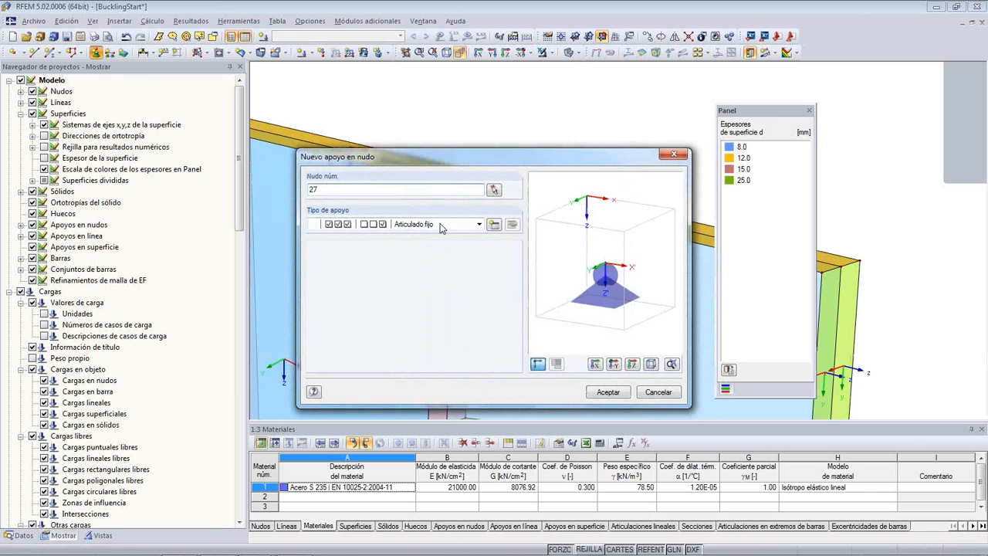
{"action": "left_click", "coordinate": [479, 224]}
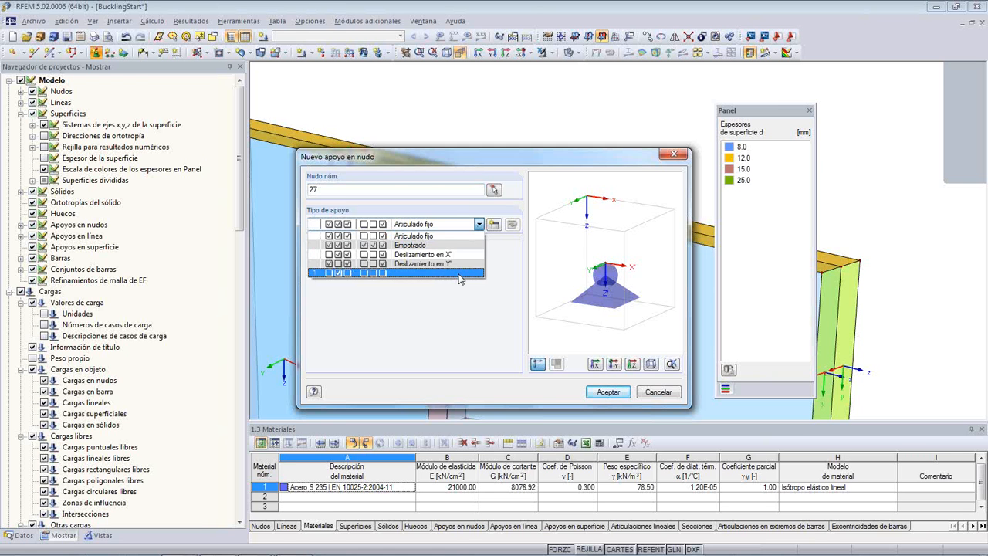
{"action": "left_click", "coordinate": [460, 274]}
{"action": "left_click", "coordinate": [608, 392]}
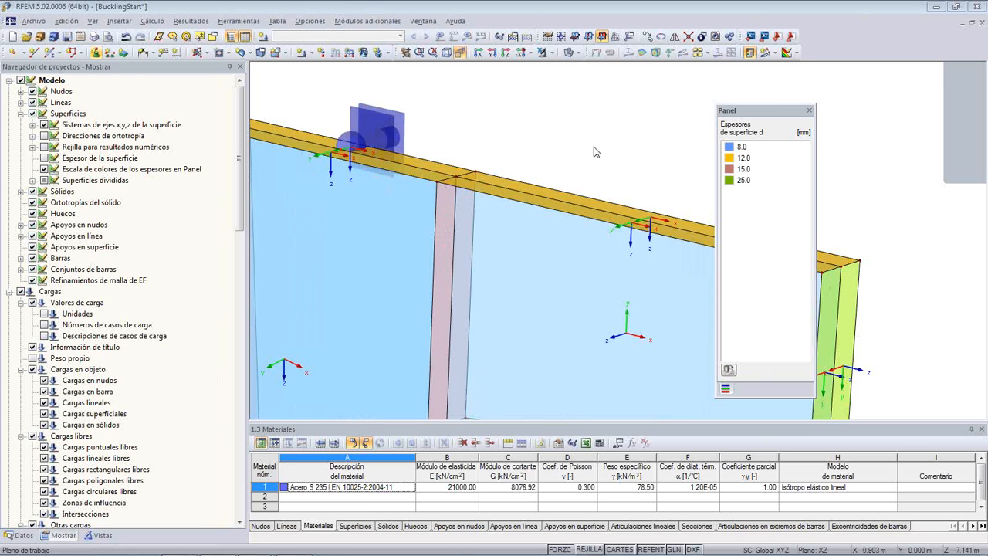
{"action": "key", "text": "Escape"}
- Assign nodal support type 1 to node 15 at the upper outer corner of the bracket
{"action": "middle_click_drag", "start_coordinate": [549, 132], "coordinate": [420, 109]}
{"action": "scroll", "coordinate": [560, 171], "scroll_direction": "down", "scroll_amount": 1}
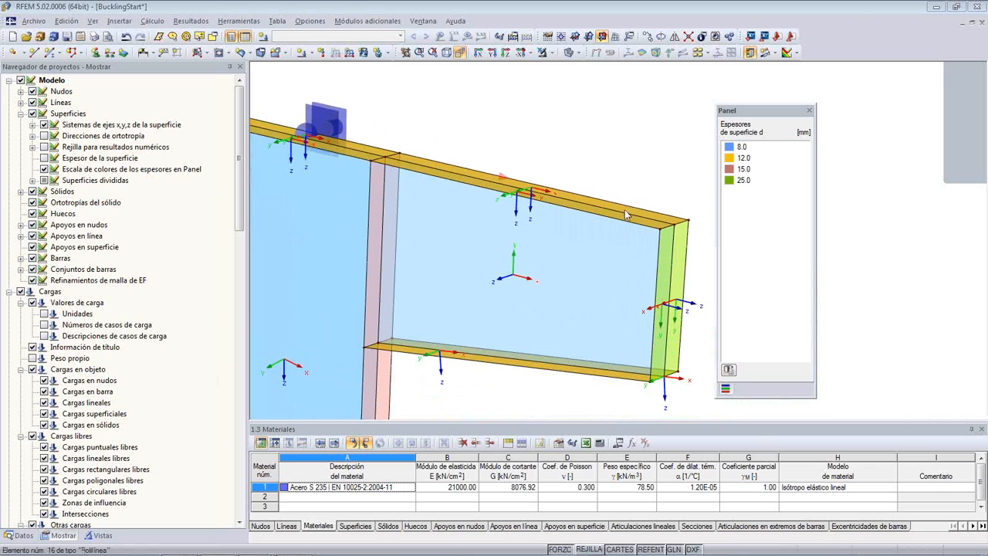
{"action": "middle_click_drag", "start_coordinate": [678, 190], "coordinate": [580, 177]}
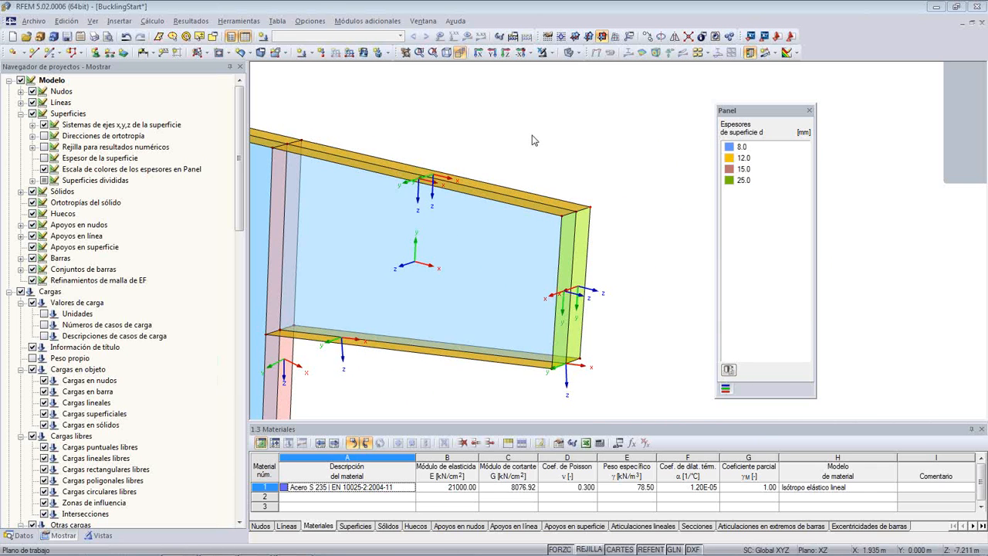
{"action": "middle_click_drag", "start_coordinate": [516, 133], "coordinate": [534, 139]}
{"action": "left_click", "coordinate": [96, 52]}
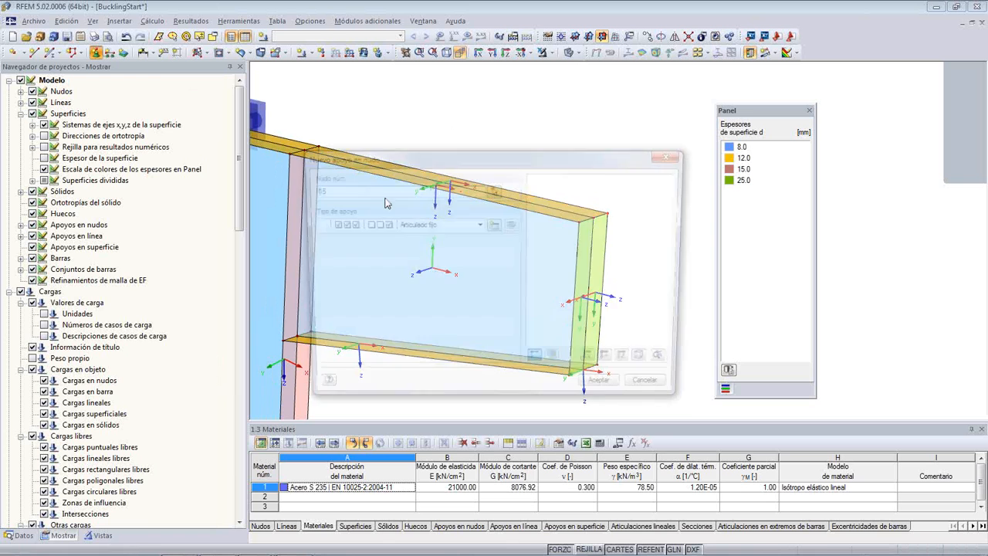
{"action": "left_click", "coordinate": [478, 224]}
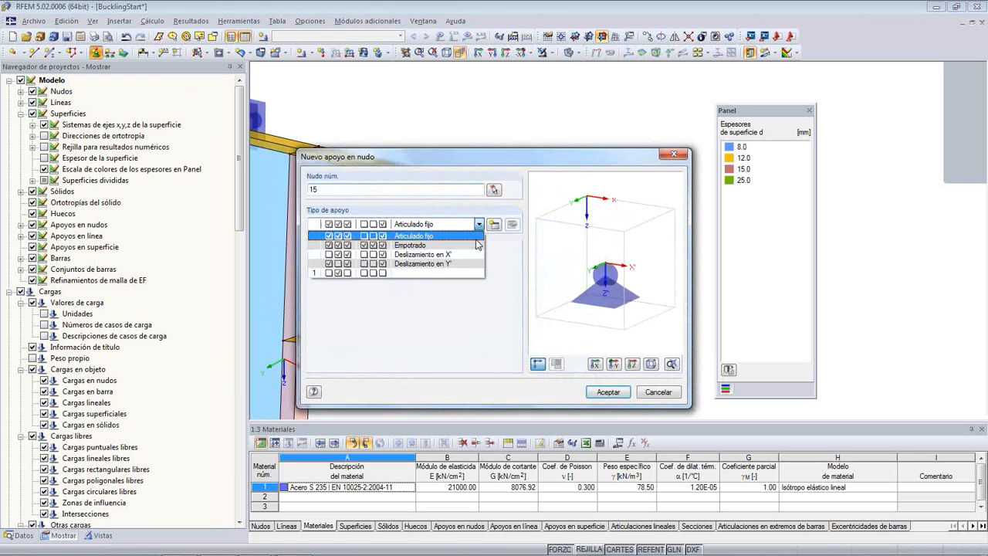
{"action": "left_click", "coordinate": [460, 276]}
{"action": "left_click", "coordinate": [606, 391]}
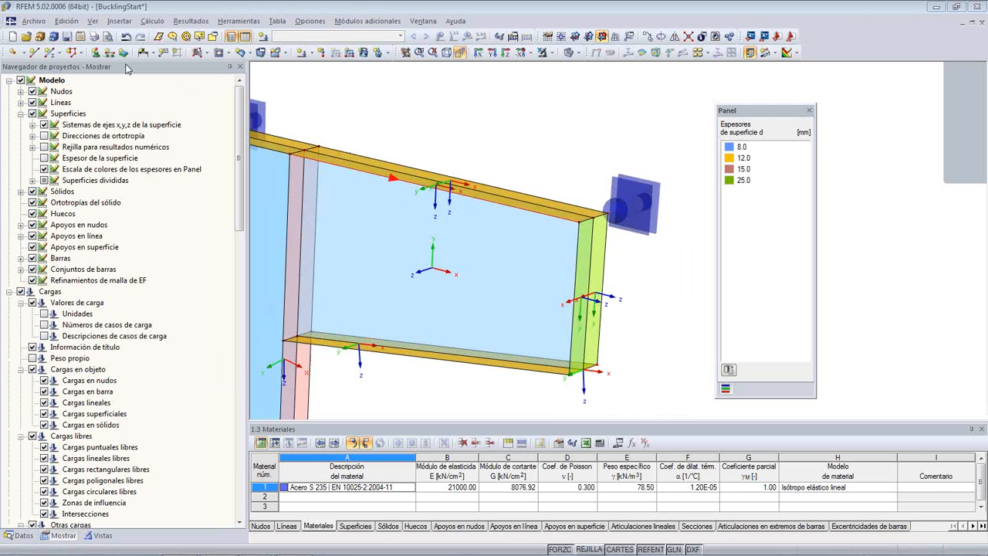
- Assign nodal support type 1 to node 18 at the lower outer corner of the bracket
{"action": "left_click", "coordinate": [95, 52]}
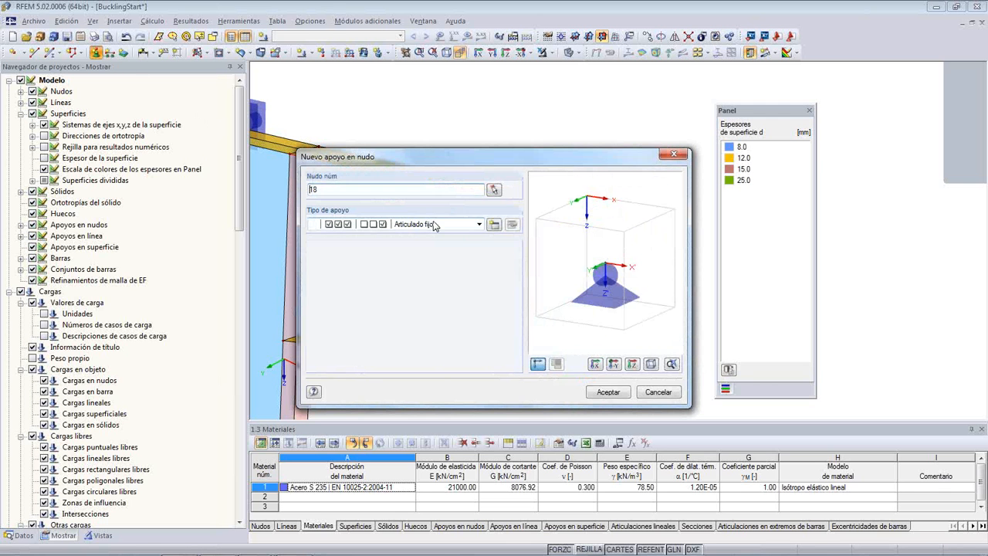
{"action": "left_click", "coordinate": [479, 223]}
{"action": "left_click", "coordinate": [454, 276]}
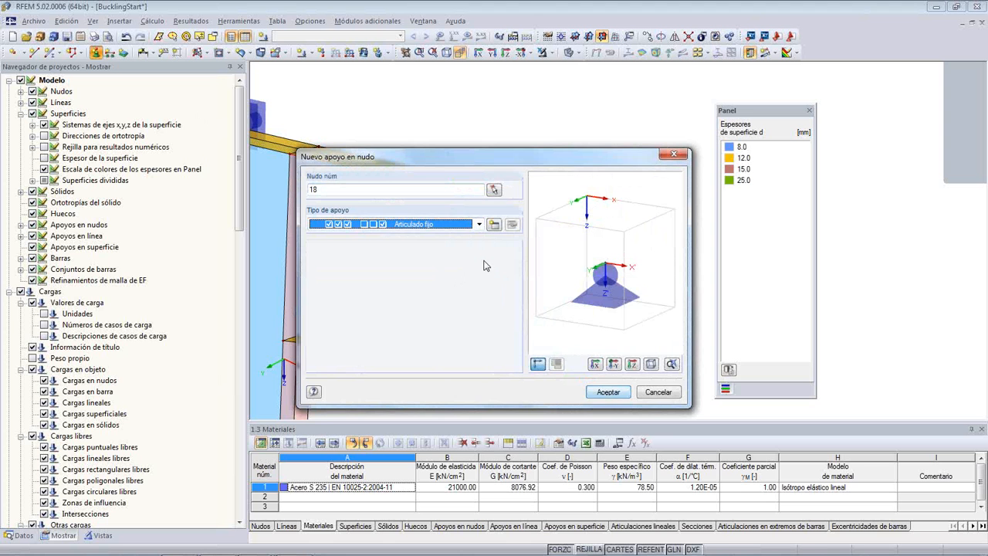
{"action": "left_click", "coordinate": [478, 226]}
{"action": "left_click", "coordinate": [452, 274]}
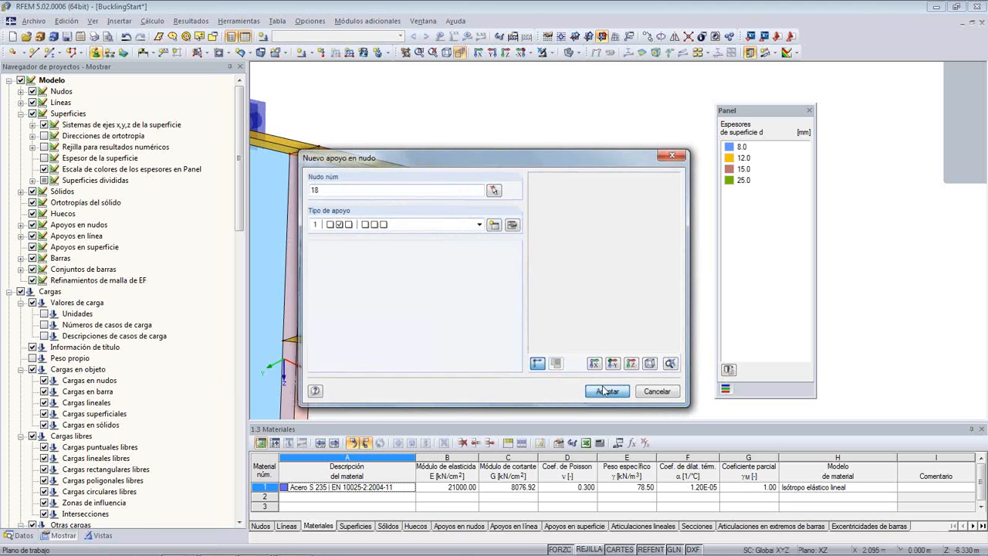
{"action": "left_click", "coordinate": [606, 391]}
- Assign nodal support type 1 to node 26 on the bracket-side flange below the column's mid-height
{"action": "scroll", "coordinate": [407, 363], "scroll_direction": "up", "scroll_amount": 1}
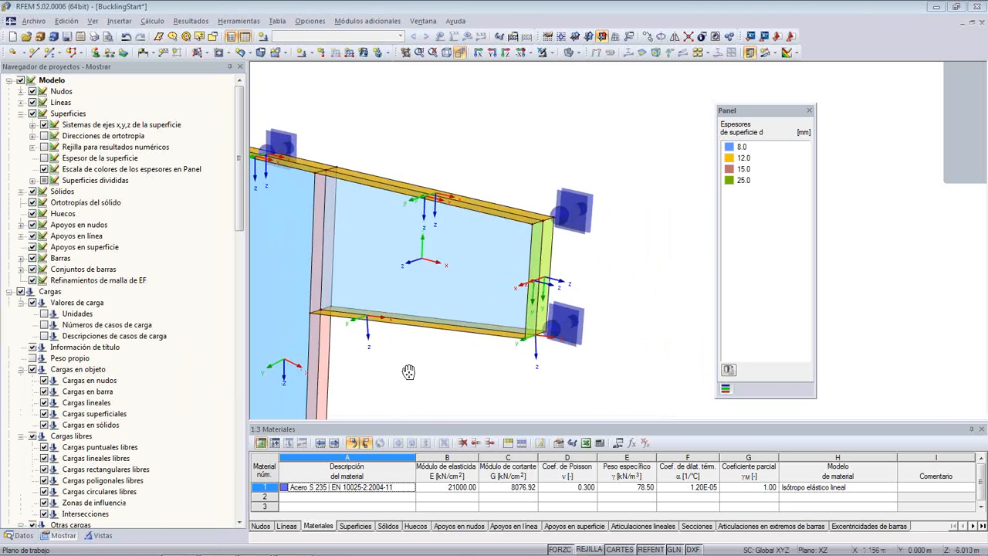
{"action": "middle_click_drag", "start_coordinate": [408, 371], "coordinate": [474, 263]}
{"action": "scroll", "coordinate": [474, 264], "scroll_direction": "down", "scroll_amount": 6}
{"action": "scroll", "coordinate": [491, 290], "scroll_direction": "up", "scroll_amount": 4}
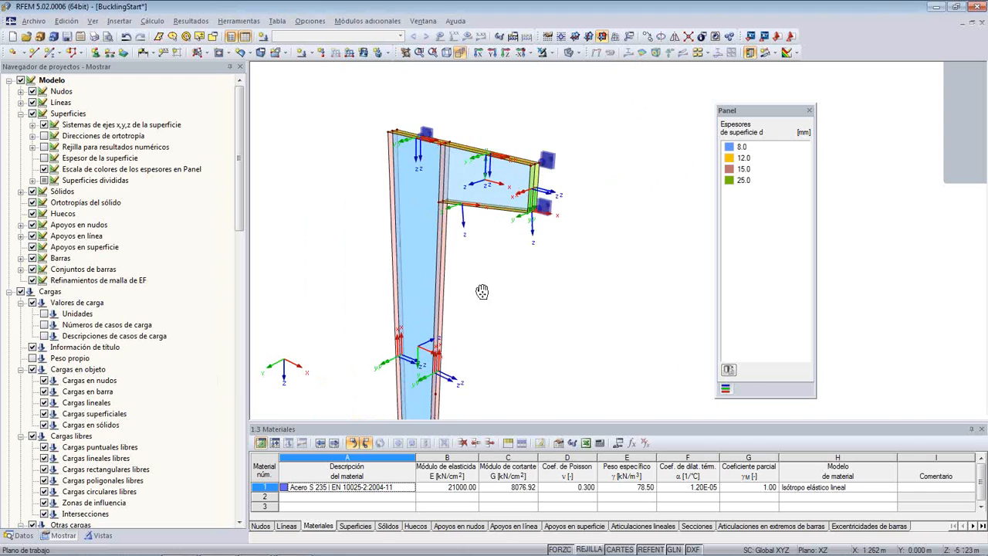
{"action": "middle_click_drag", "start_coordinate": [489, 245], "coordinate": [507, 237]}
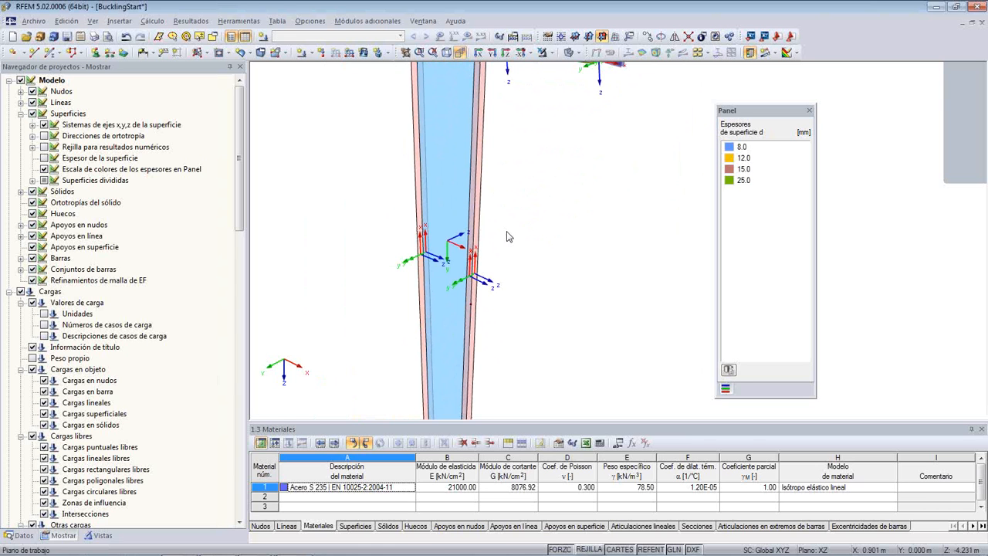
{"action": "scroll", "coordinate": [474, 326], "scroll_direction": "up", "scroll_amount": 1}
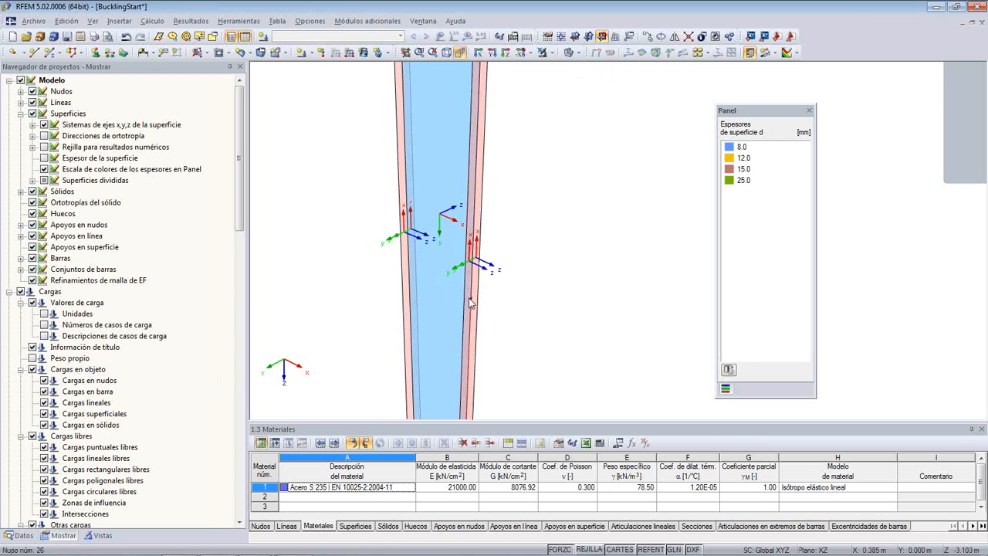
{"action": "left_click", "coordinate": [98, 55]}
{"action": "left_click", "coordinate": [478, 224]}
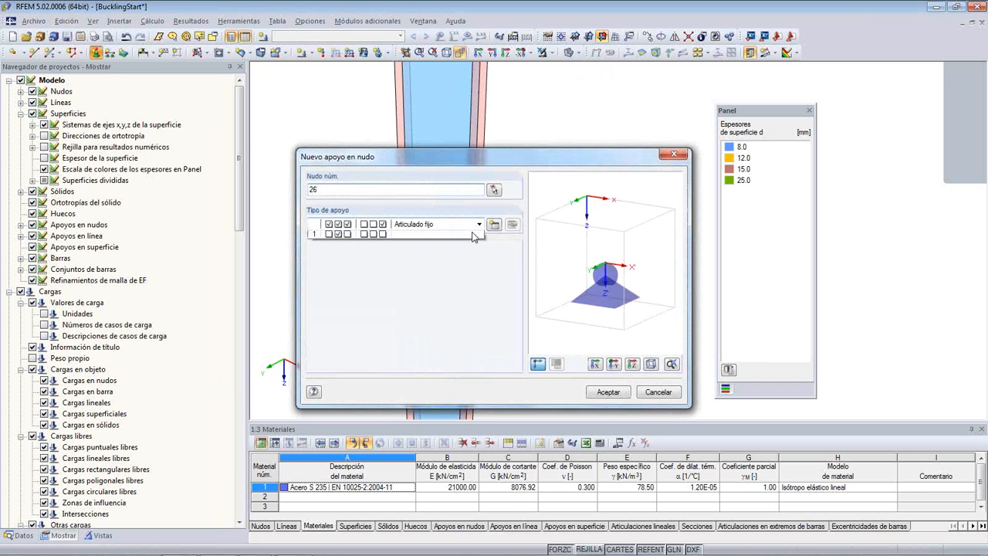
{"action": "left_click", "coordinate": [450, 273]}
{"action": "left_click", "coordinate": [609, 392]}
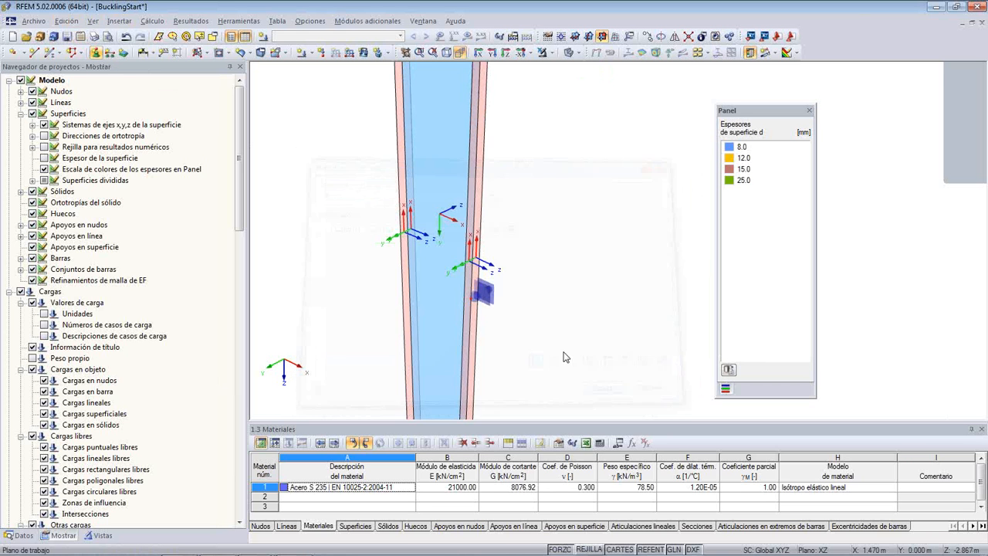
- Display the model's dimension lines and examine the dimension at the column base
{"action": "scroll", "coordinate": [572, 272], "scroll_direction": "down", "scroll_amount": 5}
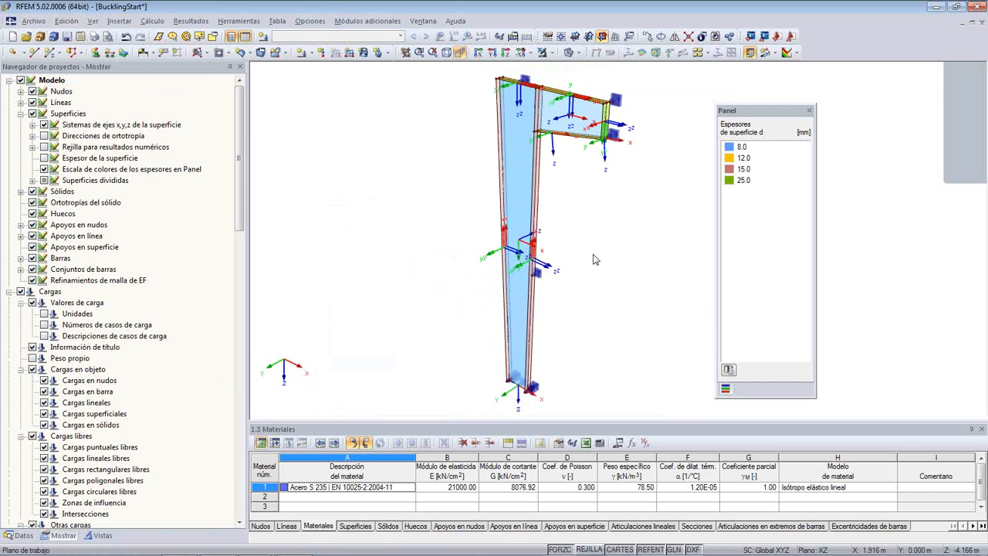
{"action": "middle_click_drag", "start_coordinate": [558, 255], "coordinate": [526, 248]}
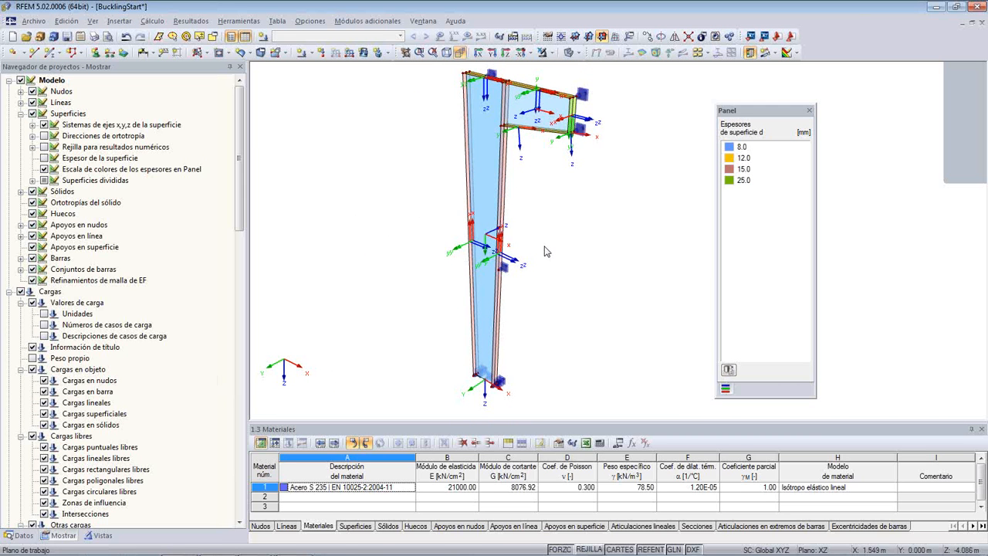
{"action": "middle_click_drag", "start_coordinate": [586, 243], "coordinate": [511, 238]}
{"action": "right_click", "coordinate": [303, 169]}
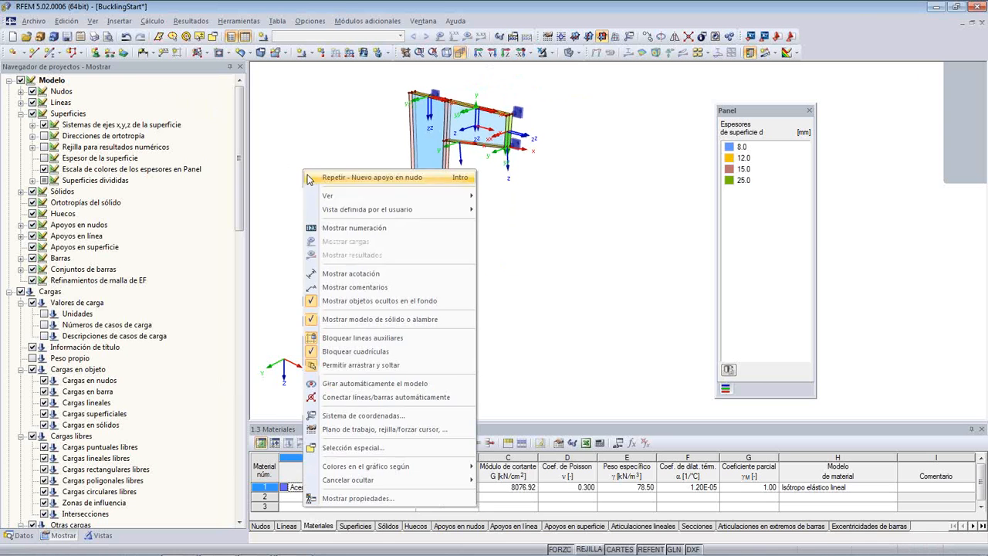
{"action": "left_click", "coordinate": [352, 273]}
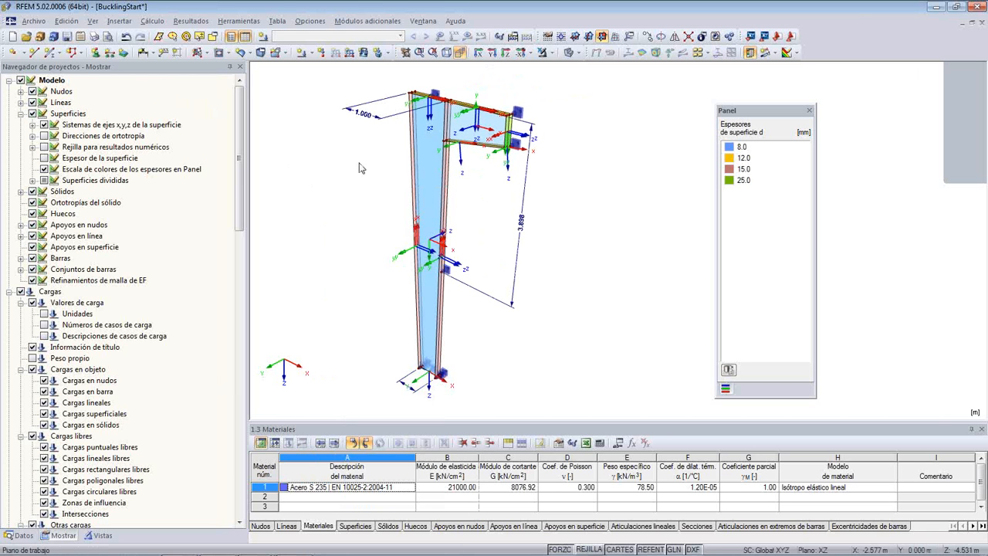
{"action": "scroll", "coordinate": [390, 368], "scroll_direction": "up", "scroll_amount": 4}
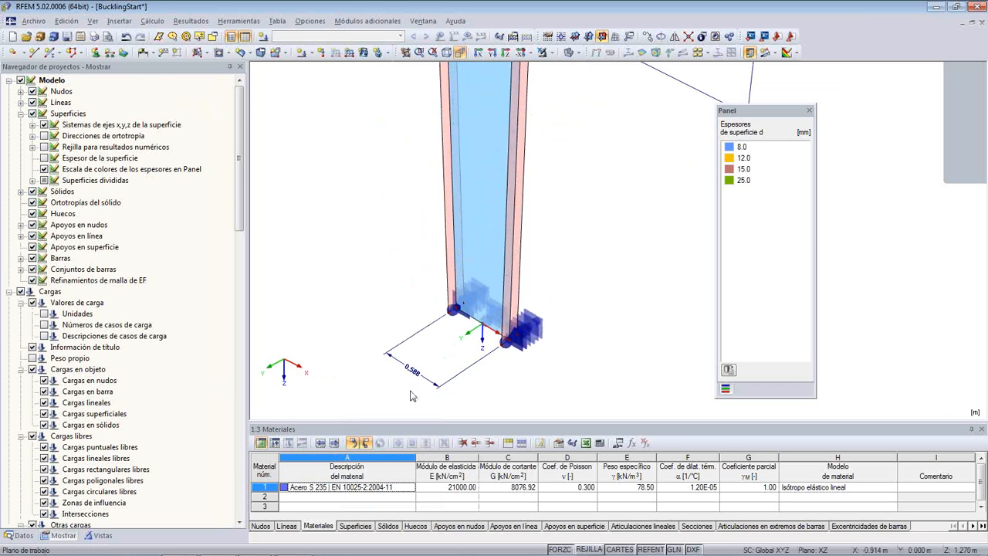
- Add a linear dimension from the supported node on the column's top flange to the bracket's upper outer corner, offset about -1.332 m
{"action": "scroll", "coordinate": [348, 162], "scroll_direction": "down", "scroll_amount": 5}
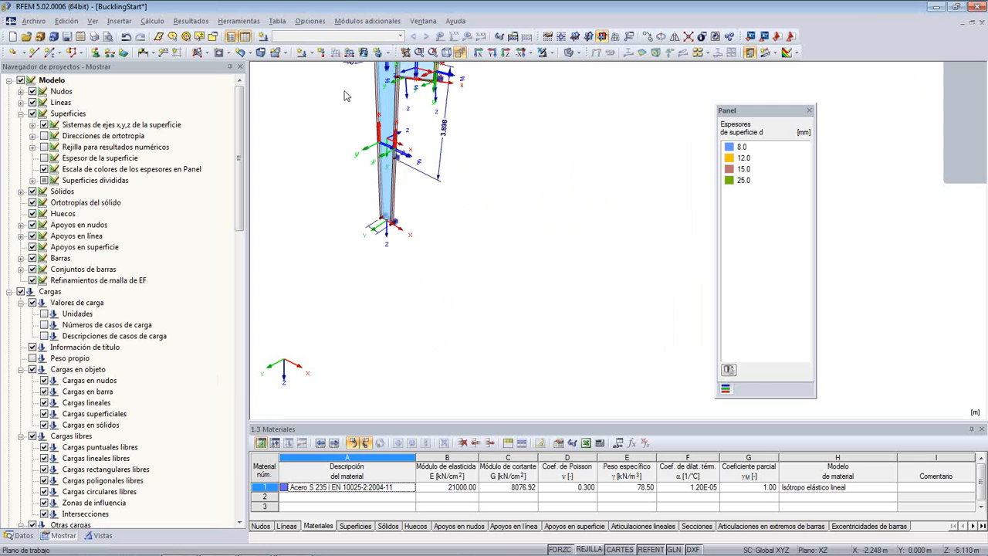
{"action": "scroll", "coordinate": [403, 182], "scroll_direction": "up", "scroll_amount": 3}
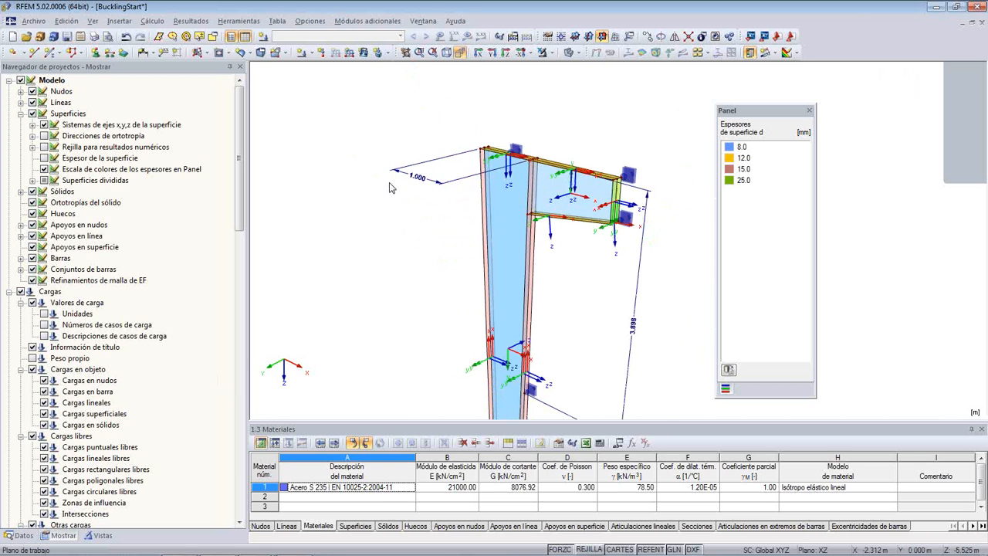
{"action": "middle_click_drag", "start_coordinate": [433, 278], "coordinate": [313, 204]}
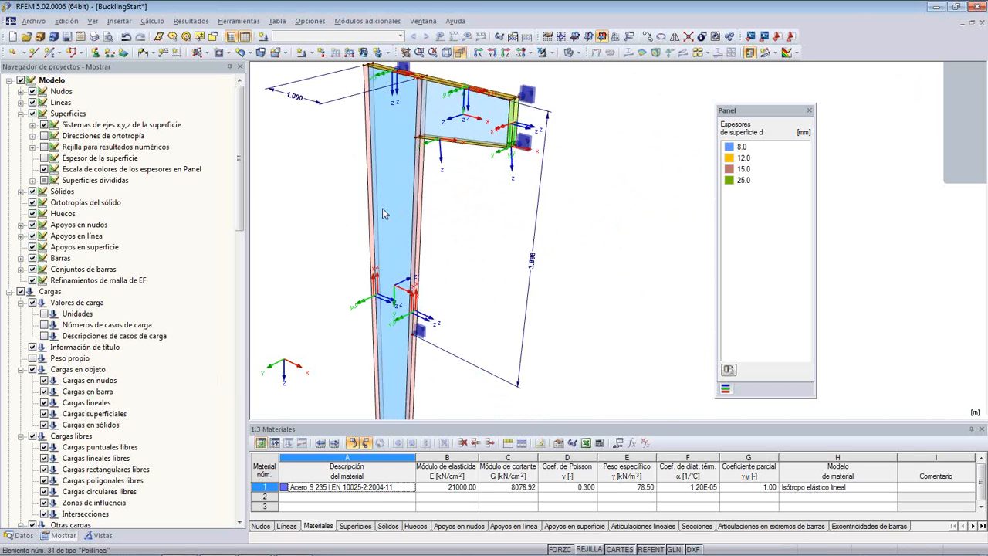
{"action": "middle_click_drag", "start_coordinate": [320, 164], "coordinate": [319, 220]}
{"action": "scroll", "coordinate": [397, 148], "scroll_direction": "up", "scroll_amount": 3}
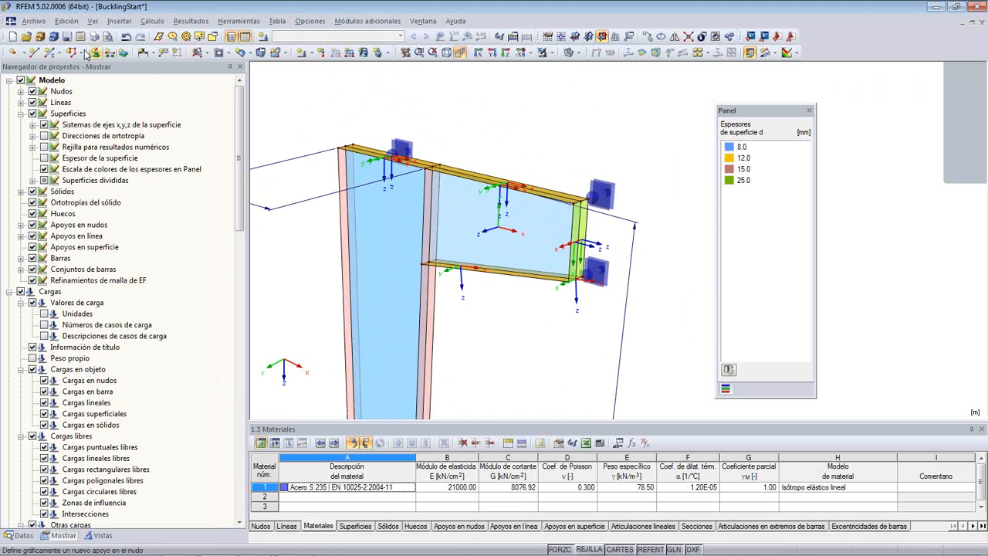
{"action": "left_click", "coordinate": [154, 53]}
{"action": "left_click", "coordinate": [155, 54]}
{"action": "left_click", "coordinate": [155, 53]}
{"action": "left_click", "coordinate": [164, 68]}
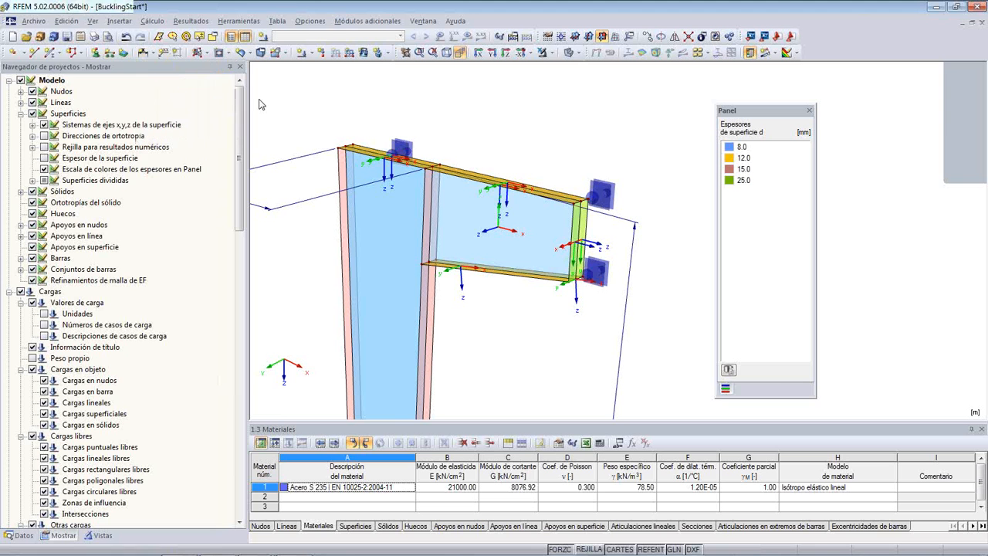
{"action": "left_click", "coordinate": [385, 159]}
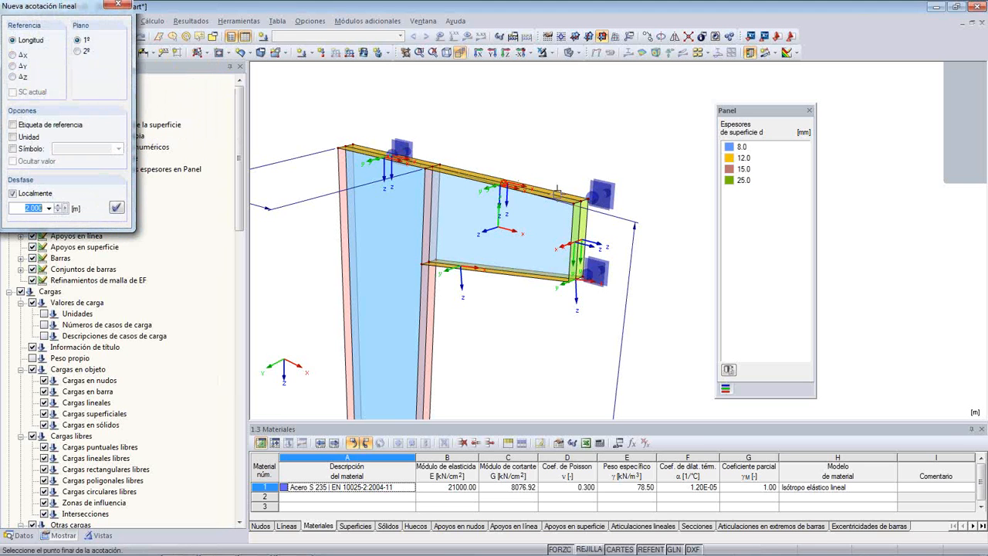
{"action": "left_click", "coordinate": [579, 197]}
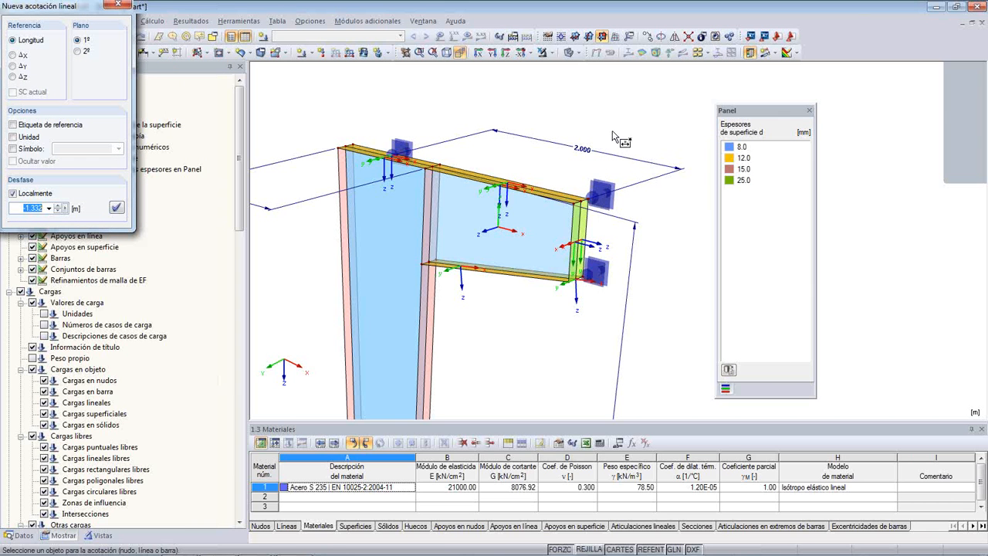
{"action": "key", "text": "Escape"}
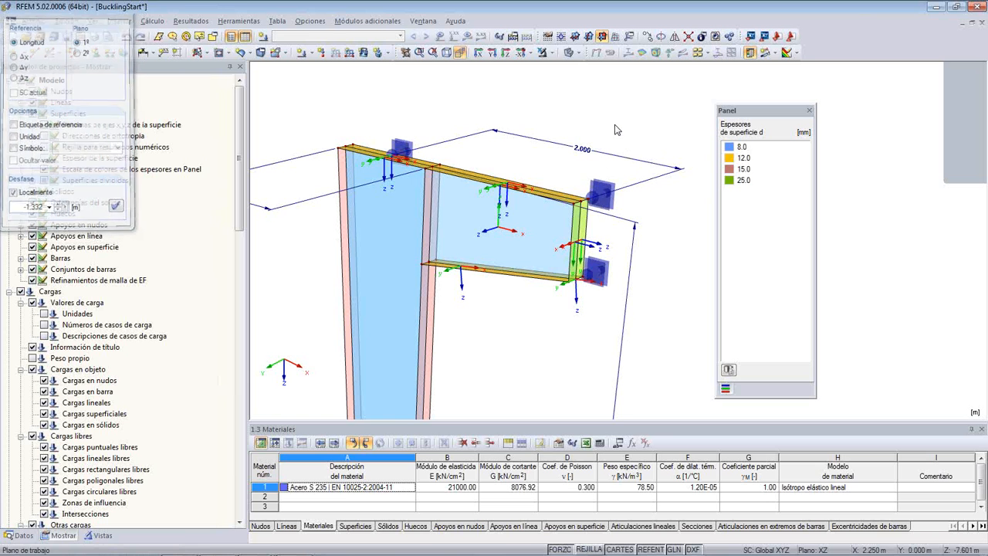
- Hide the dimension lines and the x,y,z axis systems of the surfaces in the model view
{"action": "middle_click_drag", "start_coordinate": [596, 110], "coordinate": [643, 102]}
{"action": "right_click", "coordinate": [642, 101]}
{"action": "left_click", "coordinate": [678, 203]}
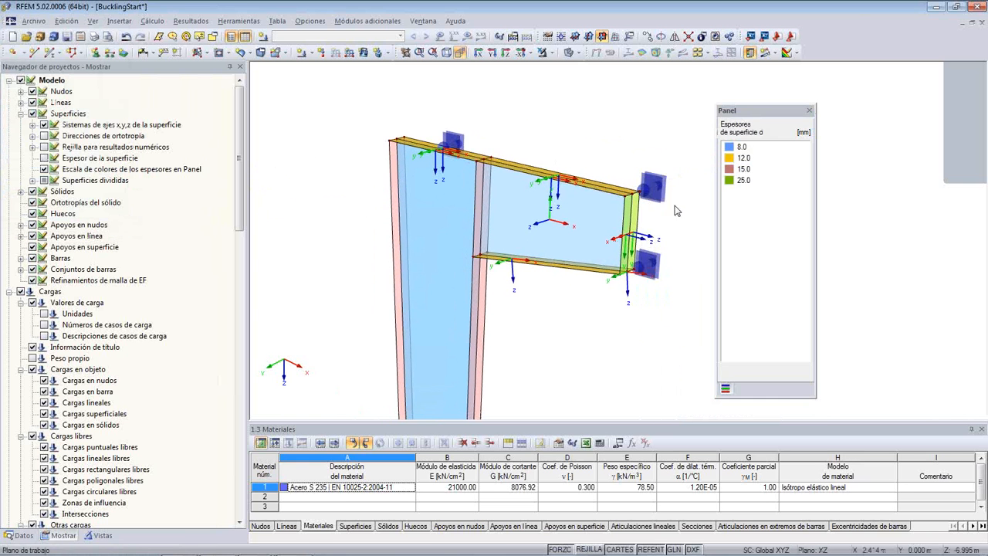
{"action": "scroll", "coordinate": [502, 121], "scroll_direction": "down", "scroll_amount": 4}
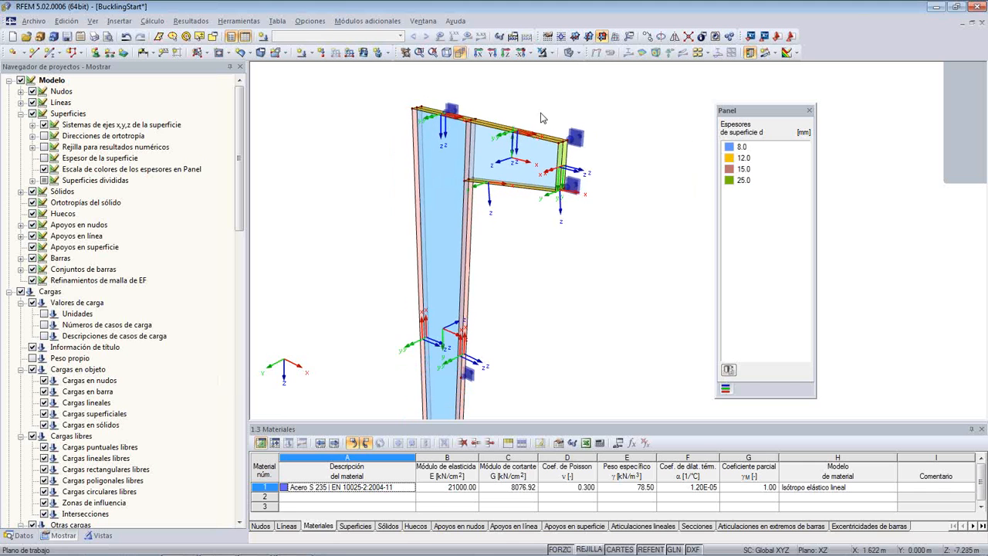
{"action": "scroll", "coordinate": [503, 115], "scroll_direction": "down", "scroll_amount": 2}
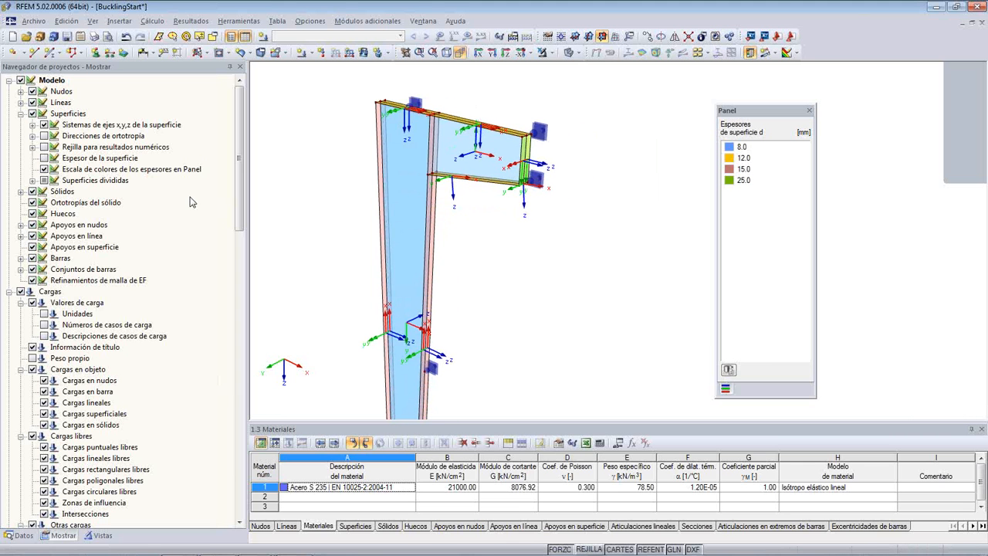
{"action": "left_click", "coordinate": [44, 125]}
- Create load case CC1 with the description "Carga de cálculo" and self-weight deactivated, and check its calculation parameters
{"action": "scroll", "coordinate": [312, 214], "scroll_direction": "down", "scroll_amount": 1}
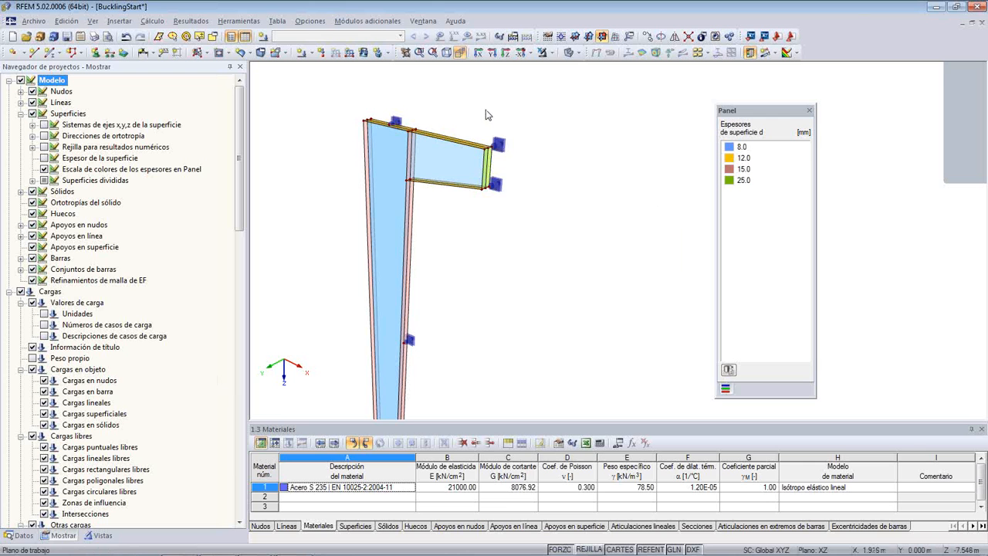
{"action": "scroll", "coordinate": [485, 120], "scroll_direction": "up", "scroll_amount": 2}
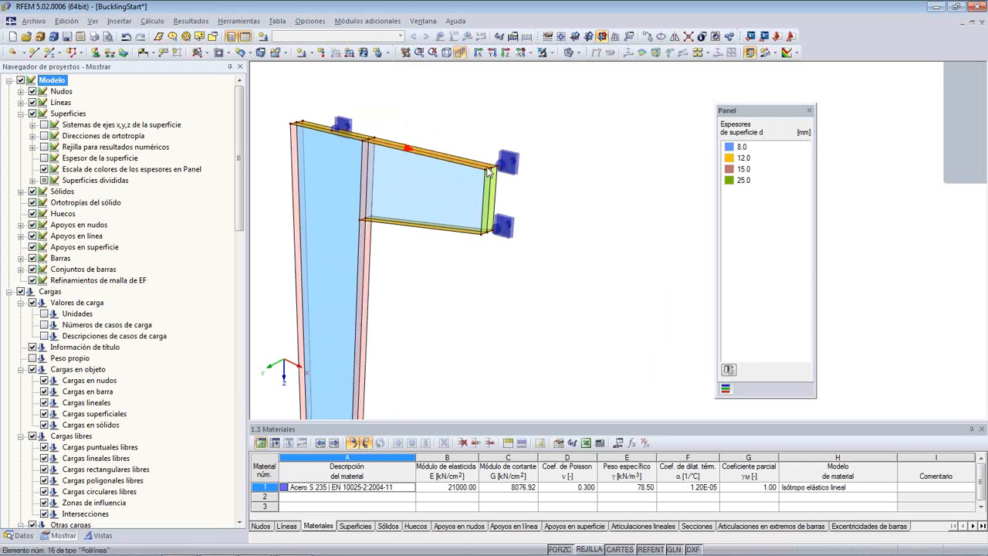
{"action": "scroll", "coordinate": [493, 176], "scroll_direction": "up", "scroll_amount": 1}
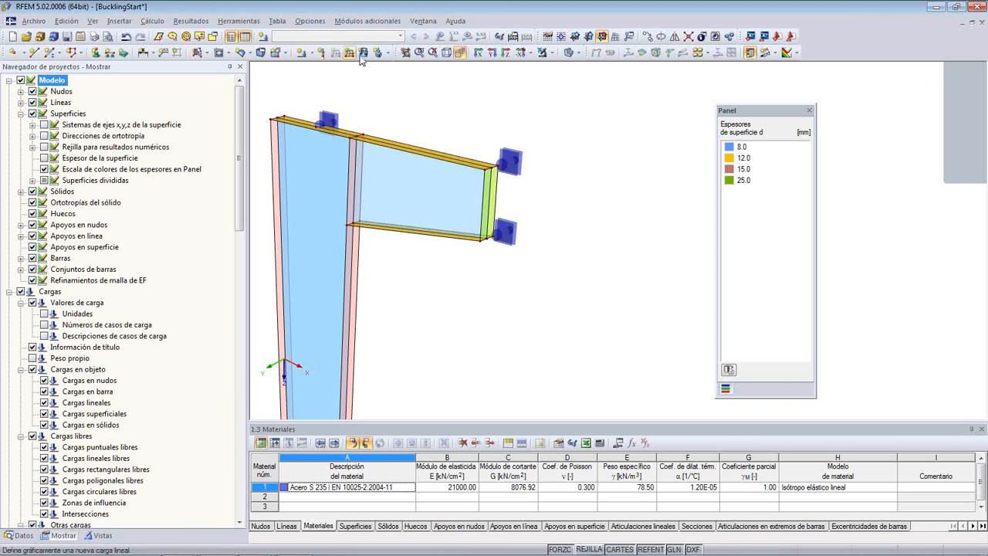
{"action": "left_click", "coordinate": [318, 54]}
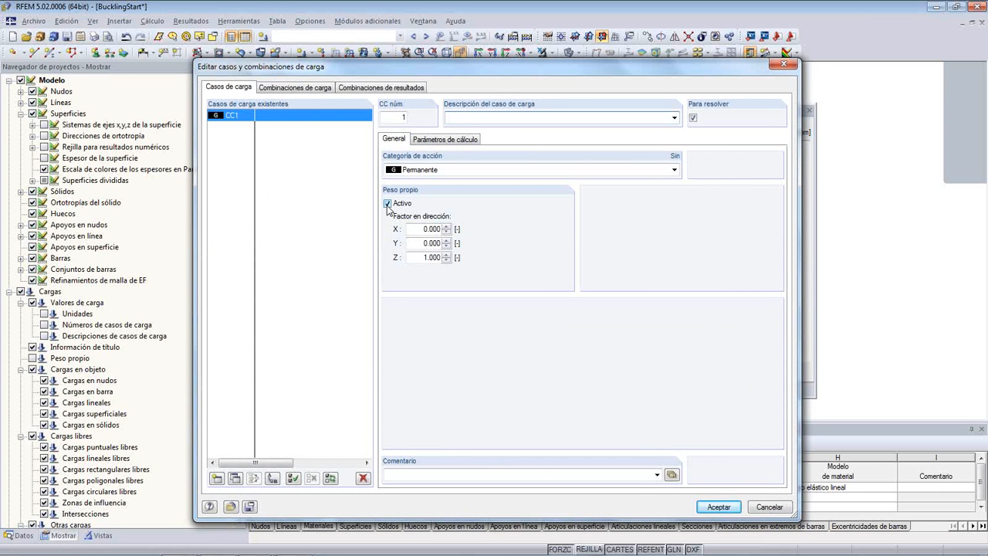
{"action": "left_click", "coordinate": [388, 205]}
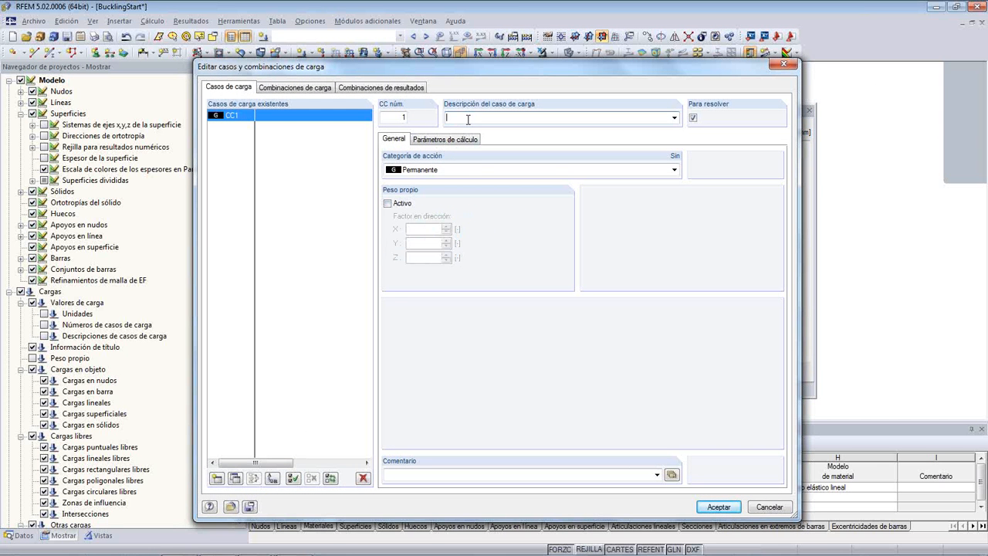
{"action": "type", "text": "Carga de cálculo"}
{"action": "left_click", "coordinate": [471, 143]}
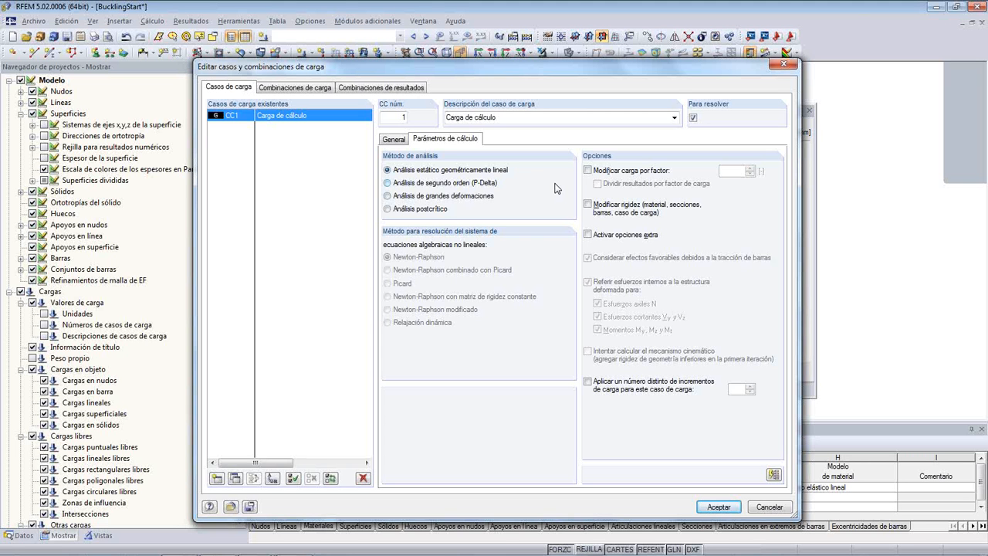
{"action": "left_click", "coordinate": [393, 139]}
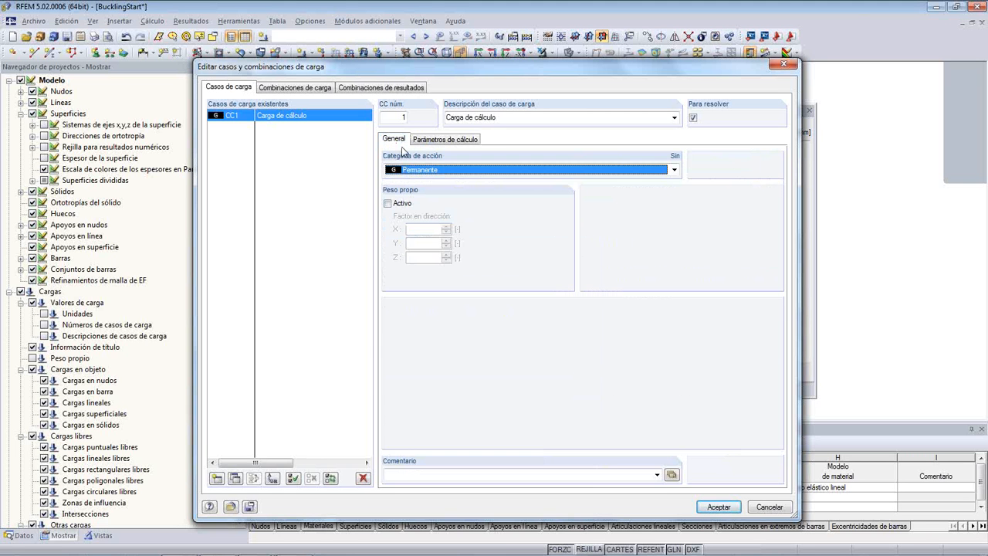
{"action": "left_click", "coordinate": [705, 506]}
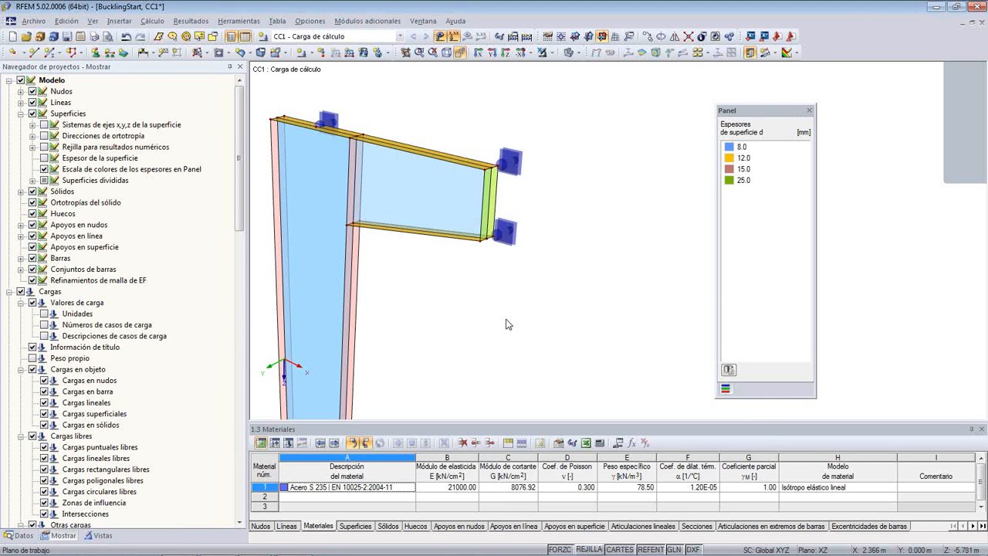
- Add a model parameter named Casodecarga with the unit type Fuerza
{"action": "left_click", "coordinate": [619, 442]}
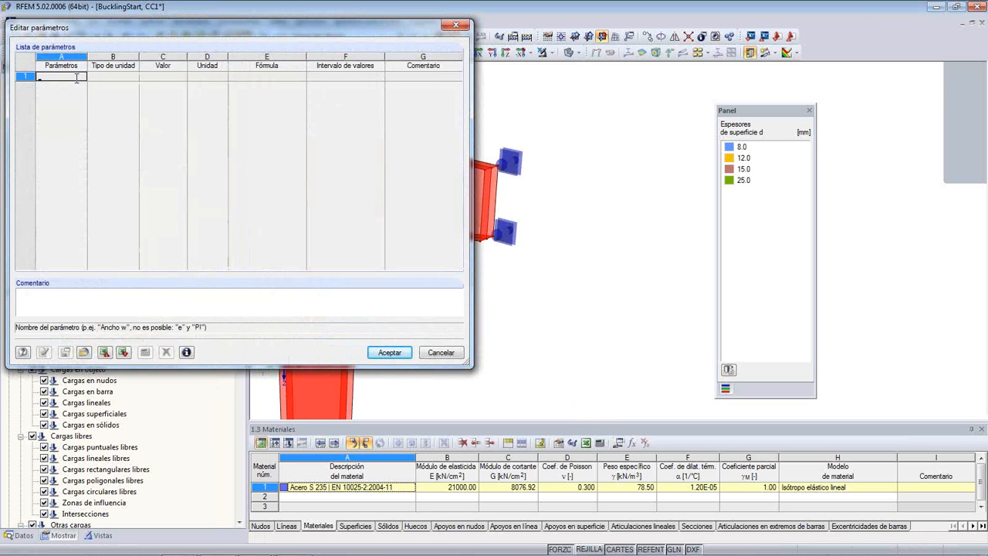
{"action": "type", "text": "Casodecarga"}
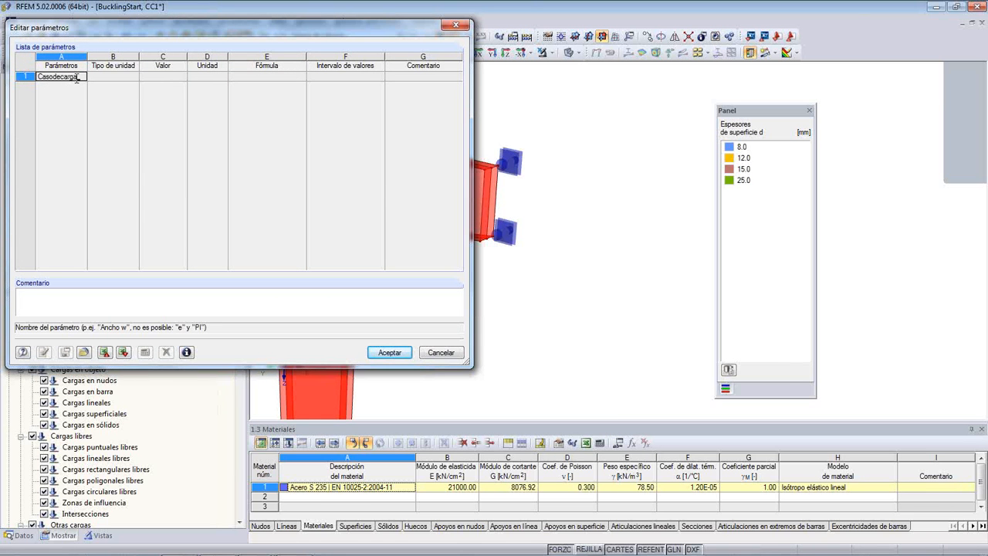
{"action": "left_click", "coordinate": [108, 78]}
{"action": "left_click", "coordinate": [135, 77]}
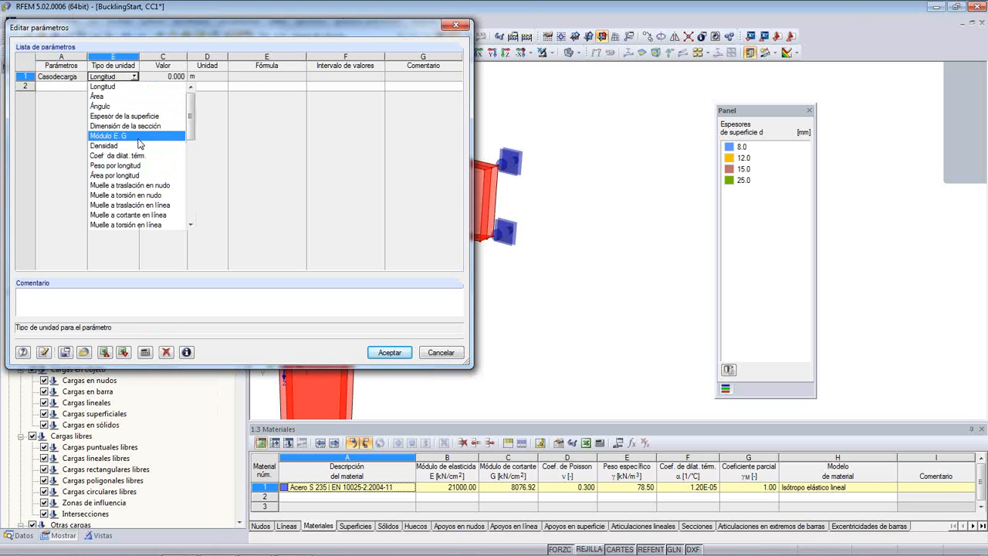
{"action": "scroll", "coordinate": [139, 144], "scroll_direction": "down", "scroll_amount": 2}
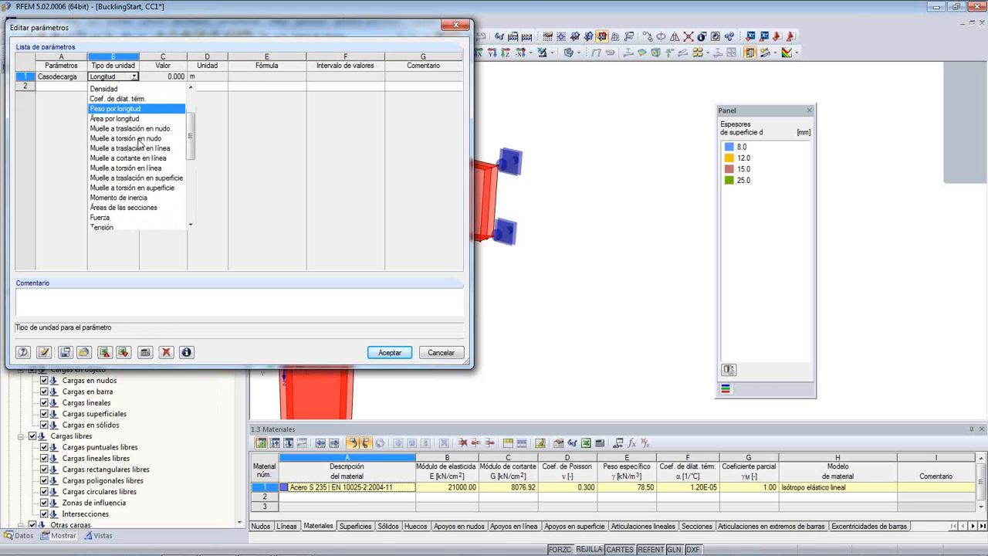
{"action": "left_click", "coordinate": [116, 215]}
- Set the Casodecarga parameter's value to 180 kN and accept the parameter list
{"action": "left_click", "coordinate": [170, 77]}
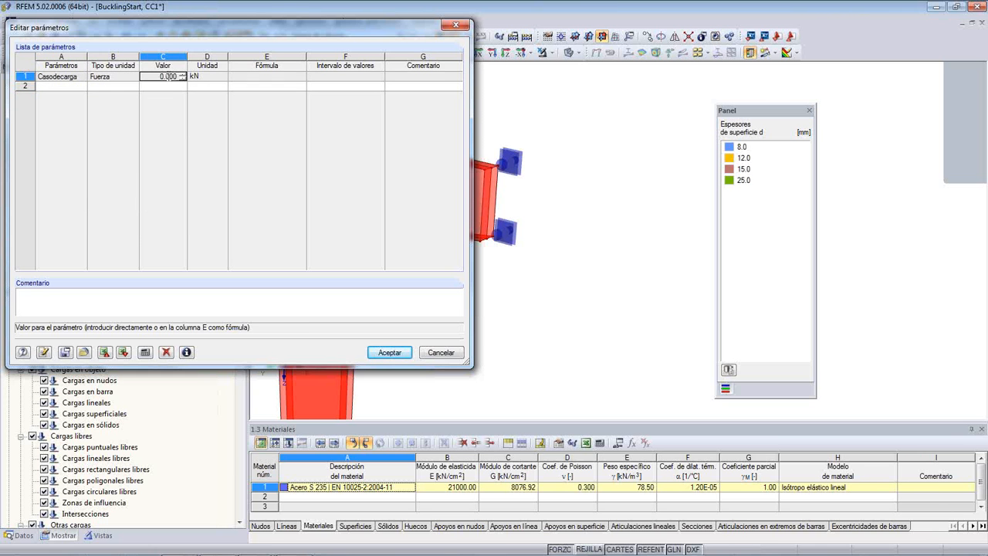
{"action": "left_click", "coordinate": [183, 75]}
{"action": "left_click", "coordinate": [183, 75]}
{"action": "left_click", "coordinate": [183, 75]}
{"action": "key", "text": "BackSpace"}
{"action": "key", "text": "BackSpace"}
{"action": "left_click", "coordinate": [202, 76]}
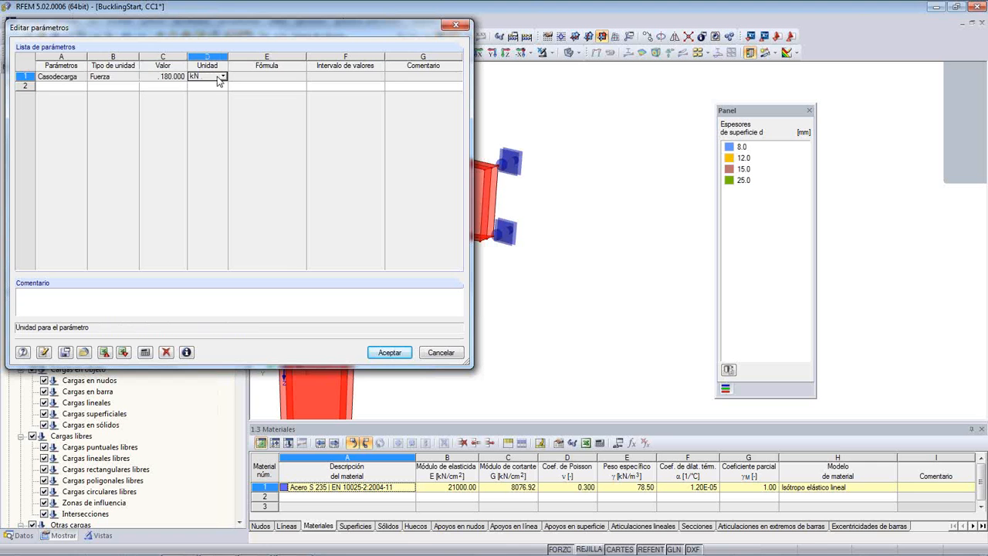
{"action": "left_click", "coordinate": [374, 353]}
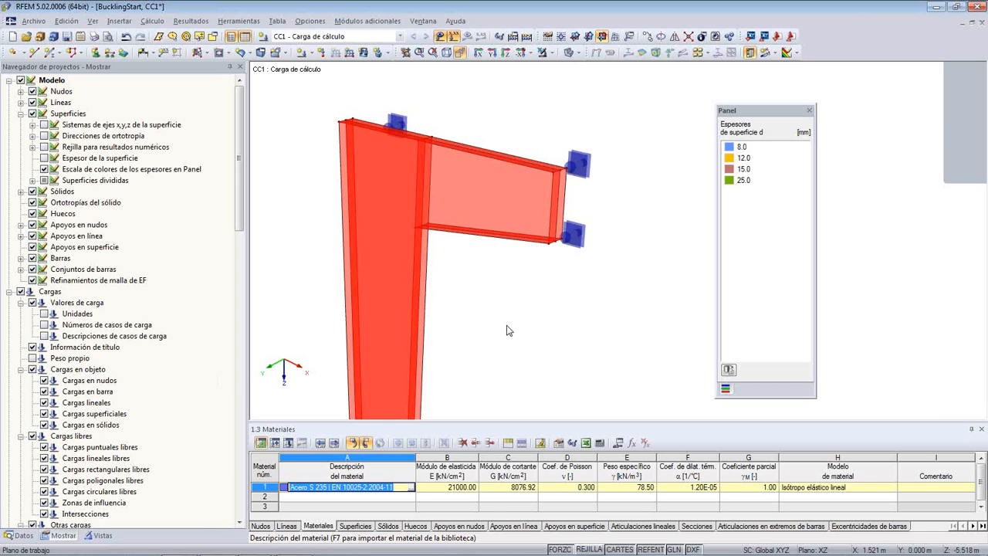
- Define a uniform line load in the global ZL direction with its magnitude p given by the formula Casodecarga/0.6
{"action": "left_click", "coordinate": [349, 54]}
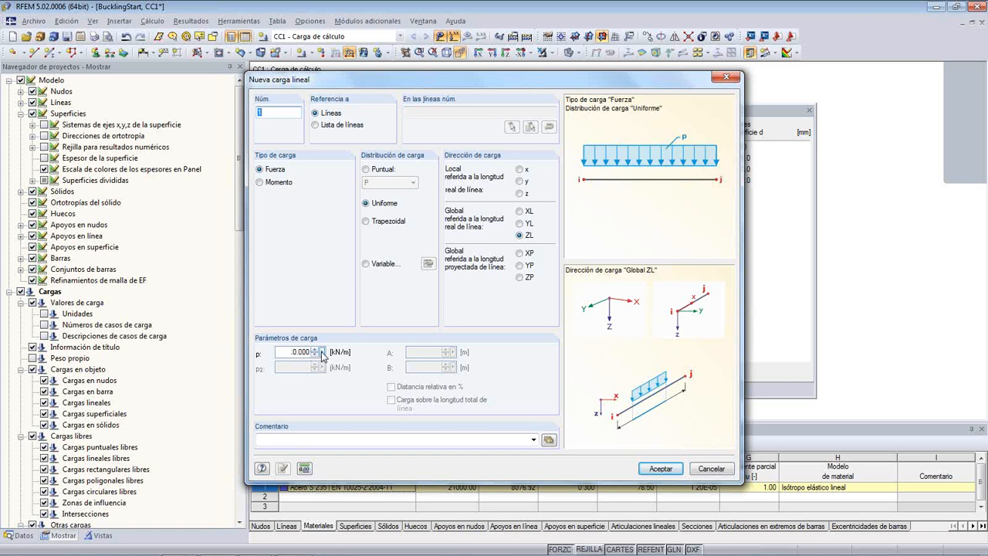
{"action": "left_click", "coordinate": [322, 353]}
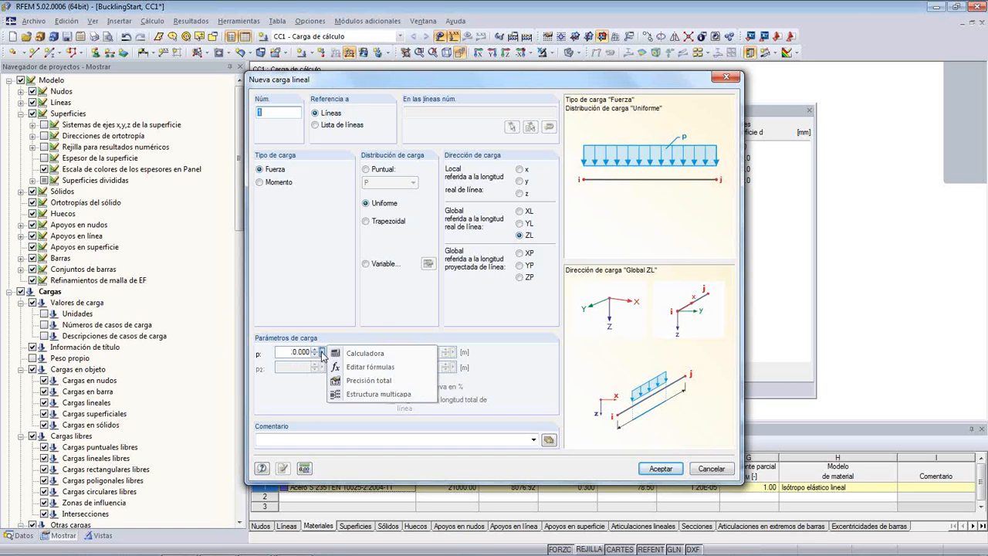
{"action": "left_click", "coordinate": [403, 375]}
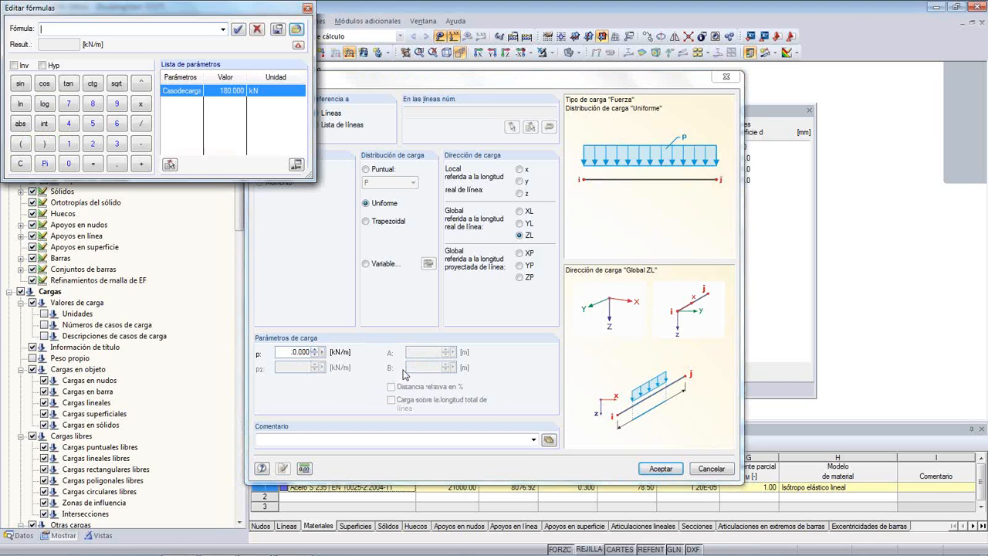
{"action": "double_click", "coordinate": [187, 92]}
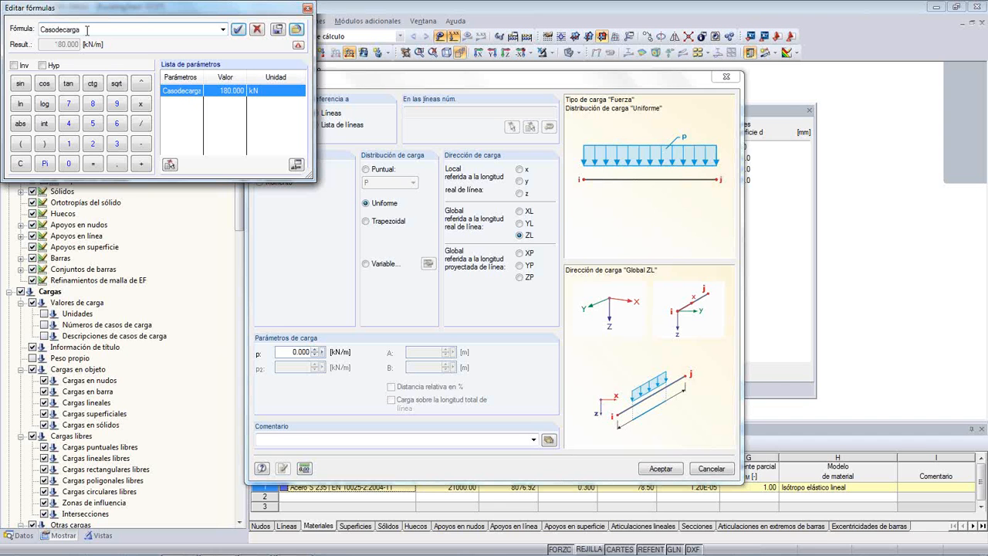
{"action": "left_click", "coordinate": [139, 124]}
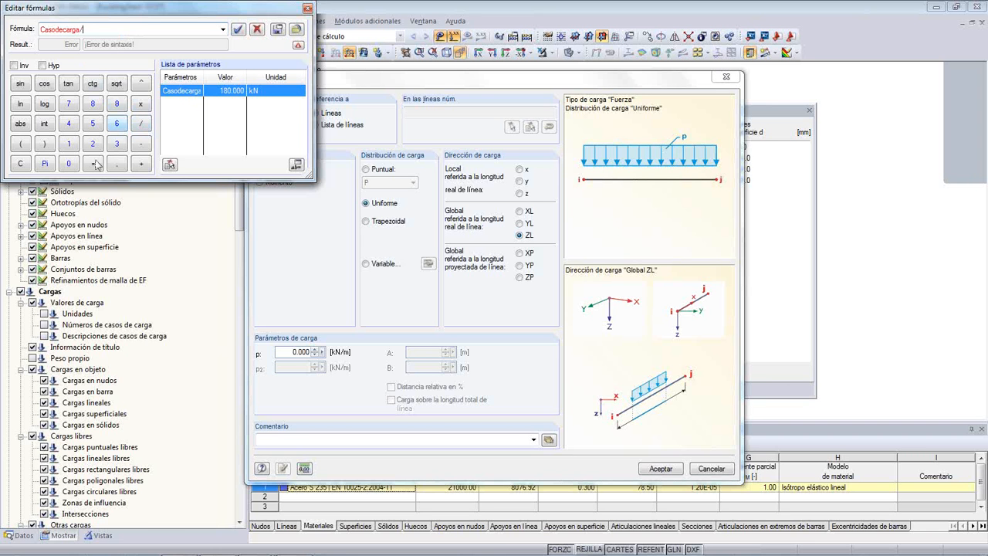
{"action": "left_click", "coordinate": [69, 164]}
{"action": "left_click", "coordinate": [117, 164]}
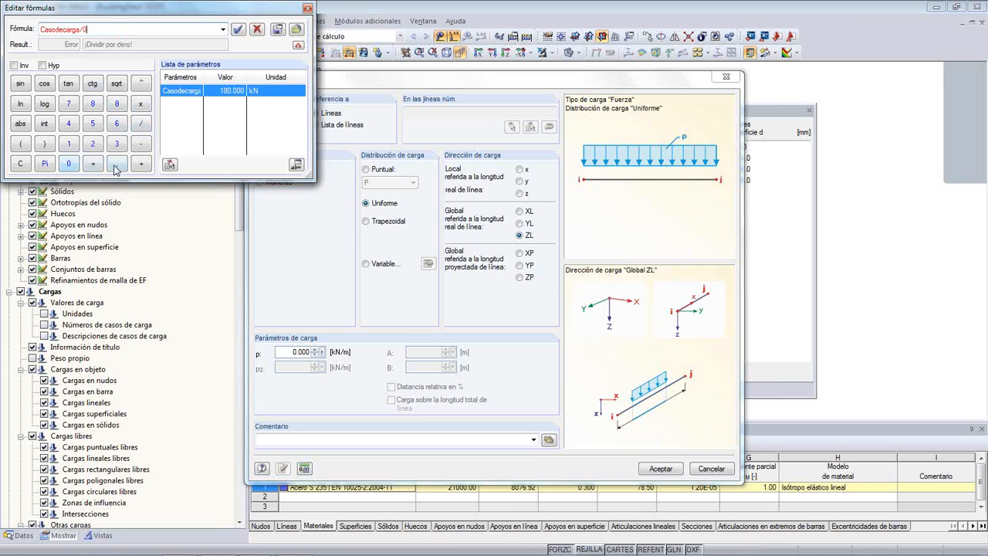
{"action": "left_click", "coordinate": [118, 123]}
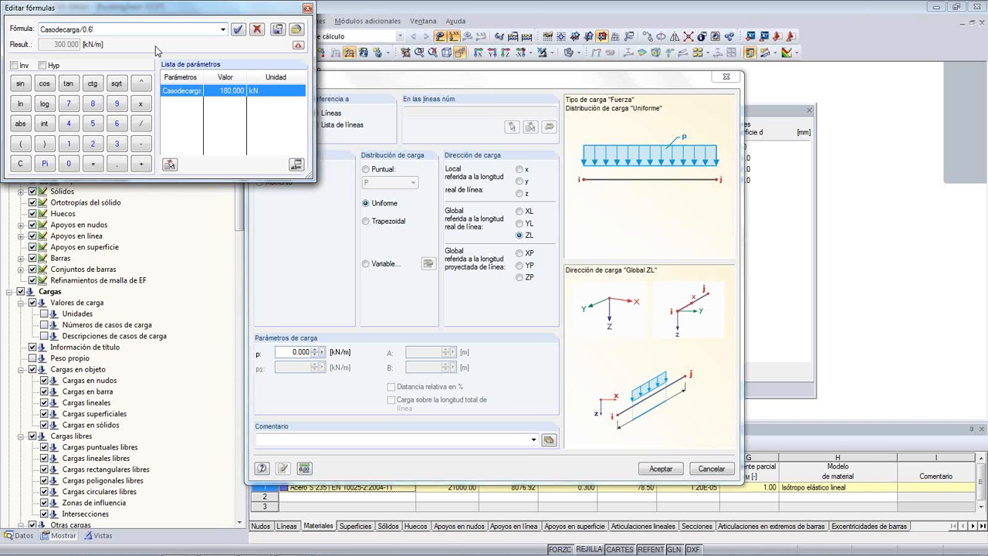
{"action": "left_click", "coordinate": [237, 31]}
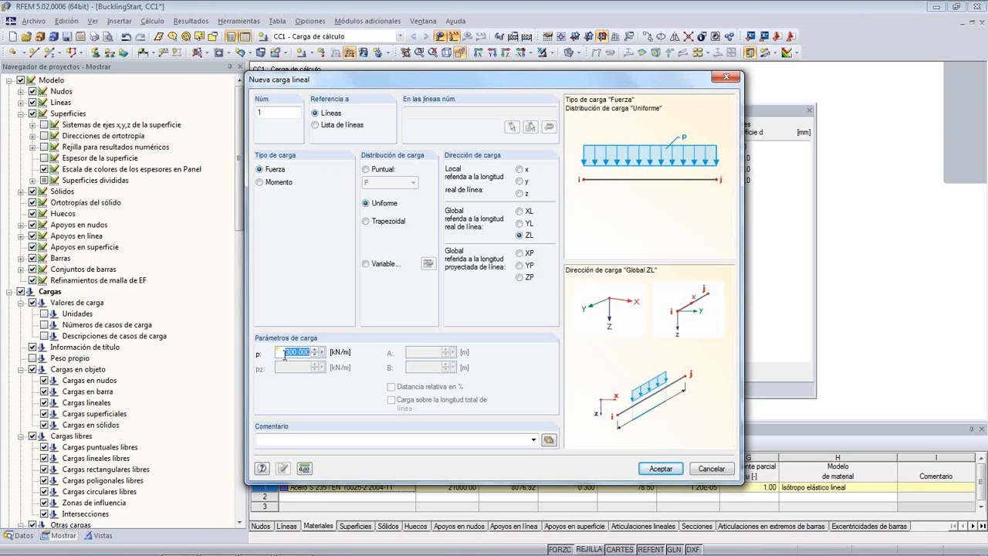
{"action": "left_click", "coordinate": [658, 468]}
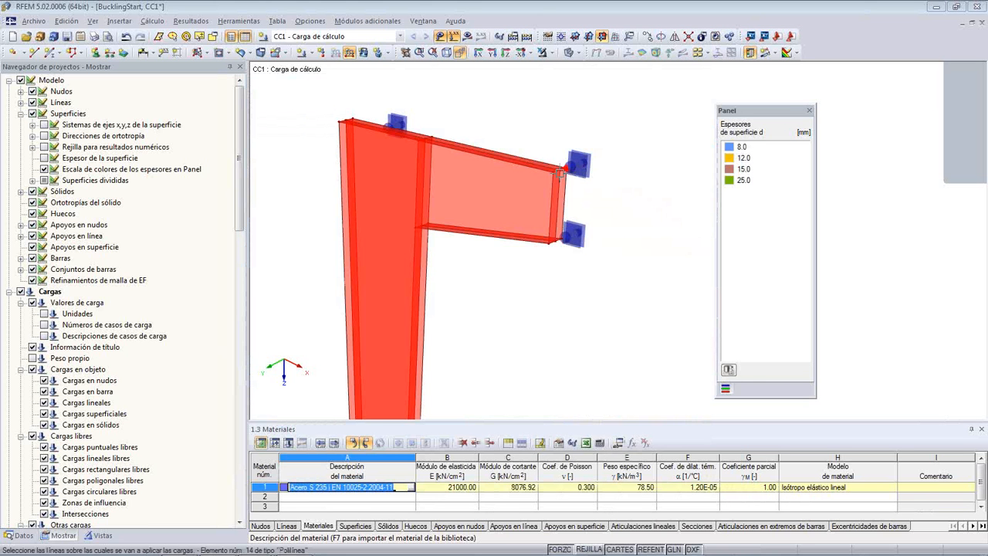
- Apply the defined line load to line 24, the vertical line in the middle of the bracket's end plate
{"action": "scroll", "coordinate": [589, 191], "scroll_direction": "up", "scroll_amount": 1}
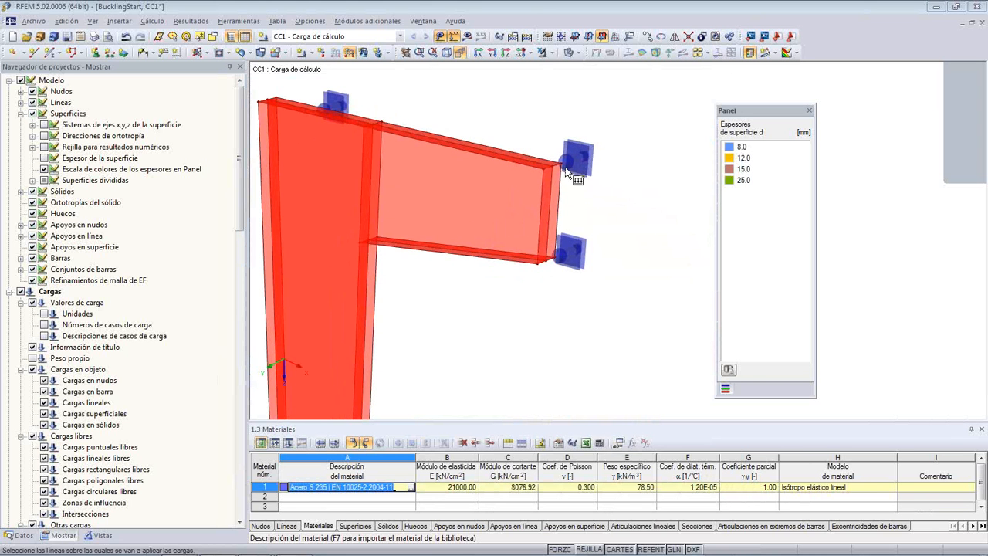
{"action": "scroll", "coordinate": [555, 184], "scroll_direction": "up", "scroll_amount": 1}
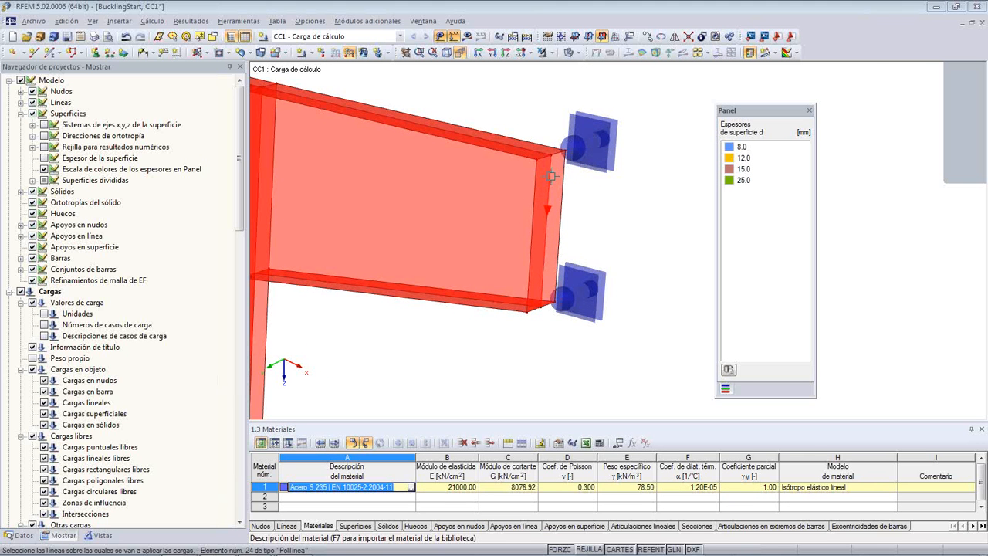
{"action": "scroll", "coordinate": [649, 212], "scroll_direction": "down", "scroll_amount": 2}
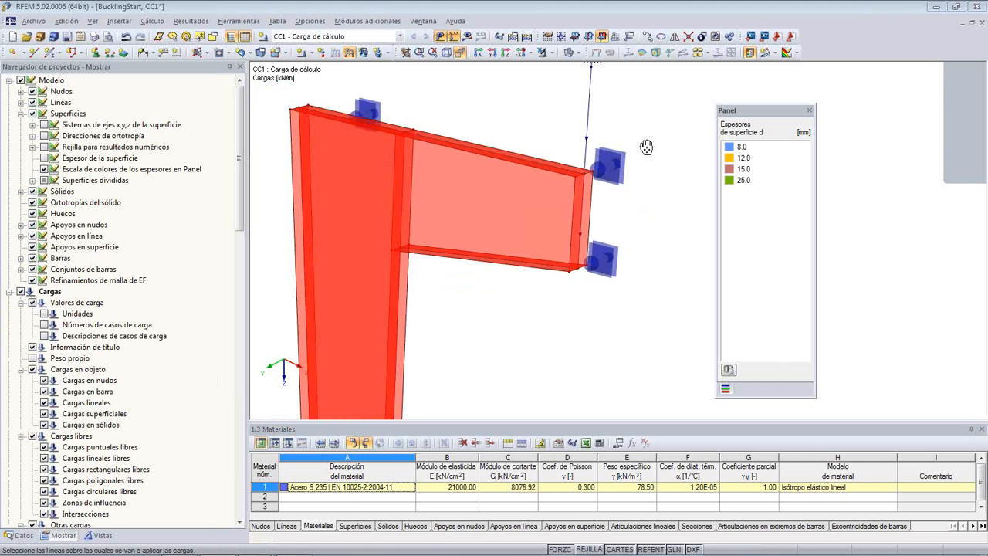
{"action": "middle_click_drag", "start_coordinate": [647, 146], "coordinate": [648, 196]}
{"action": "scroll", "coordinate": [618, 232], "scroll_direction": "down", "scroll_amount": 1}
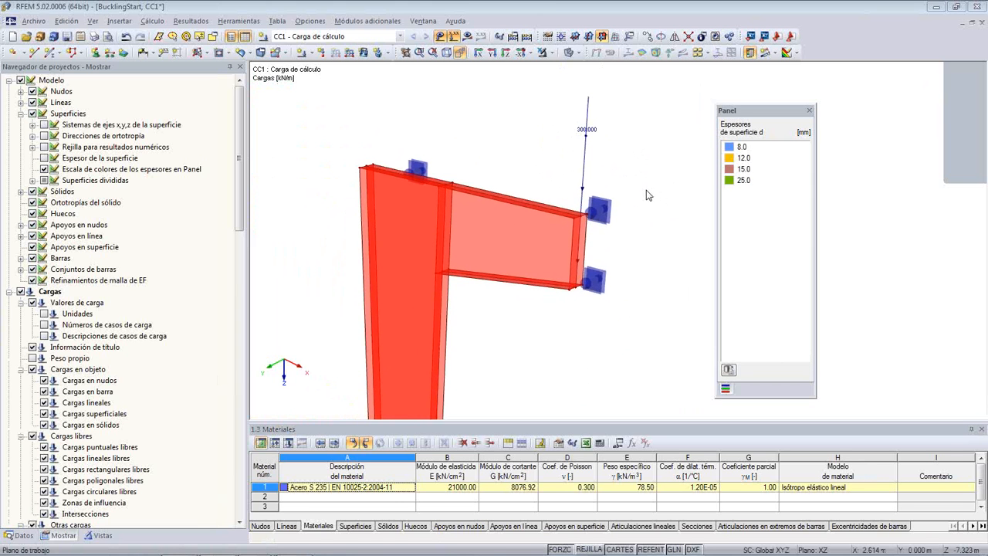
- Set the Casodecarga parameter's value to 179.2 kN and check the magnitude p of the line load on the end plate
{"action": "left_click", "coordinate": [619, 445]}
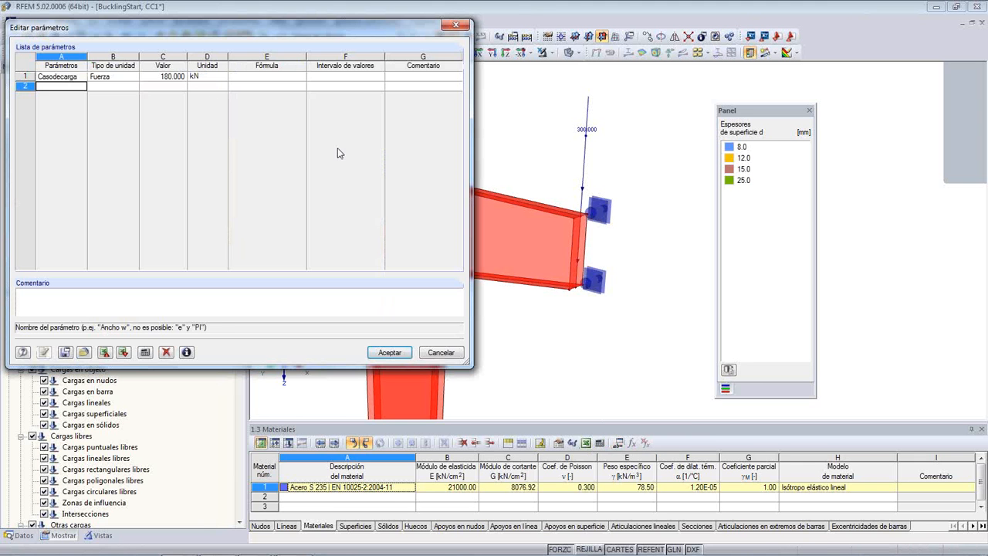
{"action": "left_click", "coordinate": [172, 76]}
{"action": "left_click", "coordinate": [182, 79]}
{"action": "left_click", "coordinate": [183, 79]}
{"action": "left_click", "coordinate": [182, 79]}
{"action": "left_click", "coordinate": [182, 79]}
{"action": "left_click", "coordinate": [182, 79]}
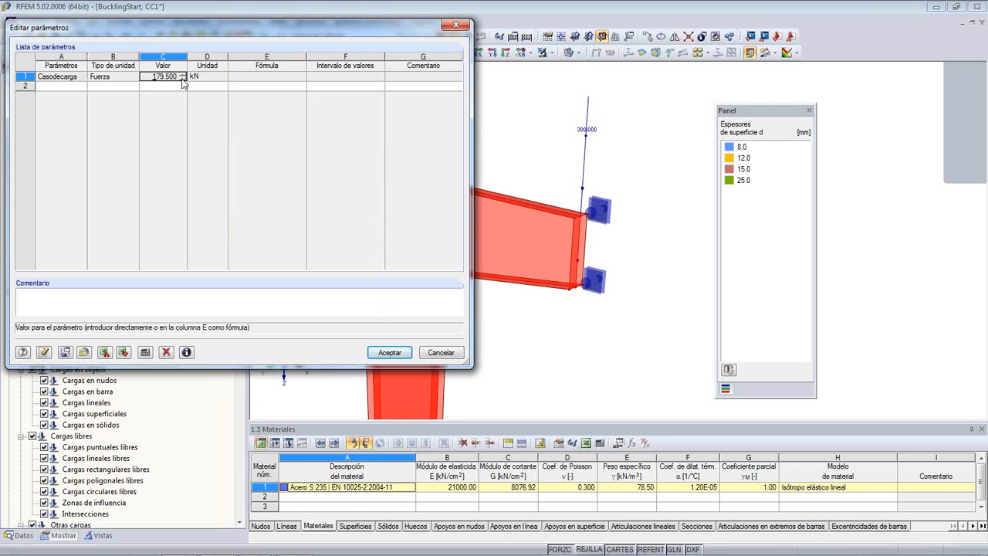
{"action": "left_click", "coordinate": [182, 79]}
{"action": "left_click", "coordinate": [182, 79]}
{"action": "left_click", "coordinate": [182, 79]}
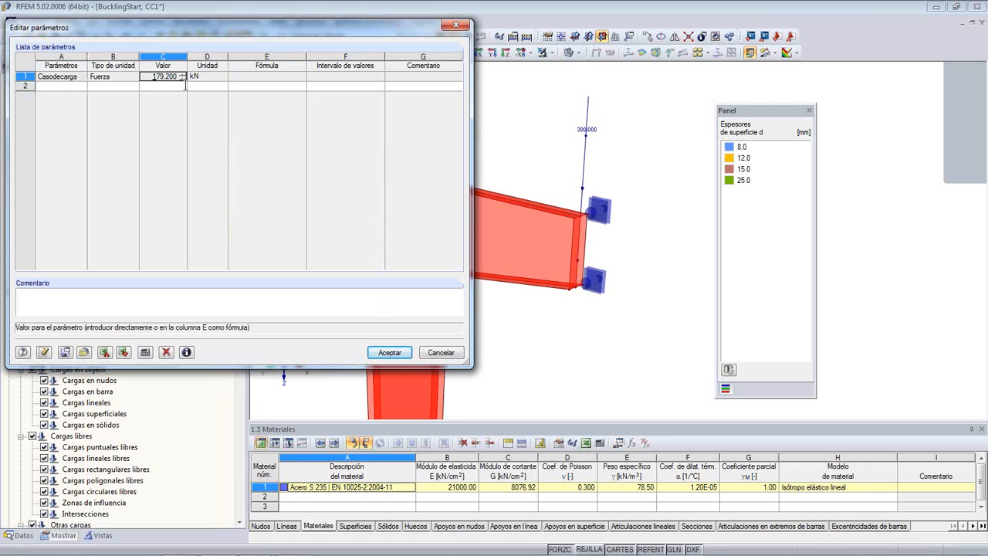
{"action": "left_click", "coordinate": [390, 352]}
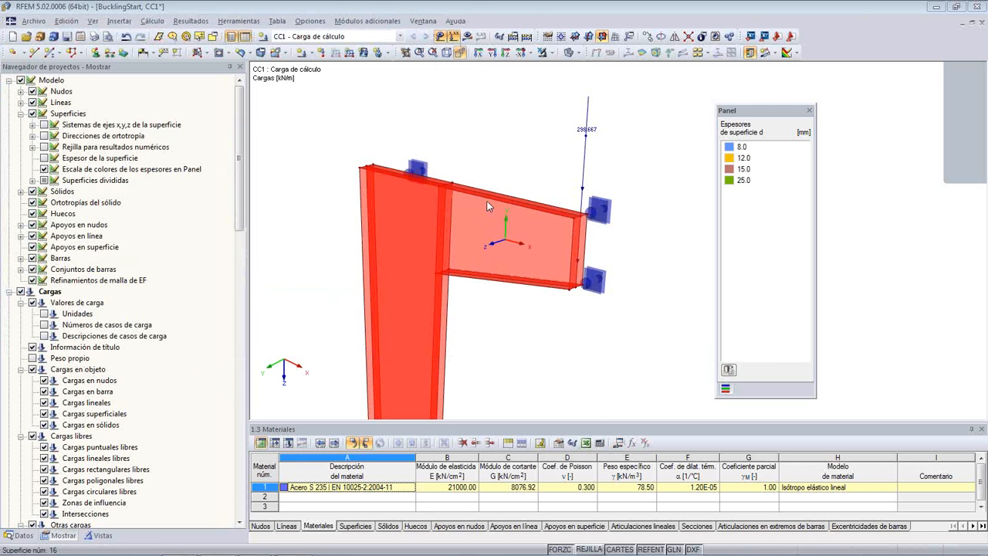
{"action": "double_click", "coordinate": [587, 136]}
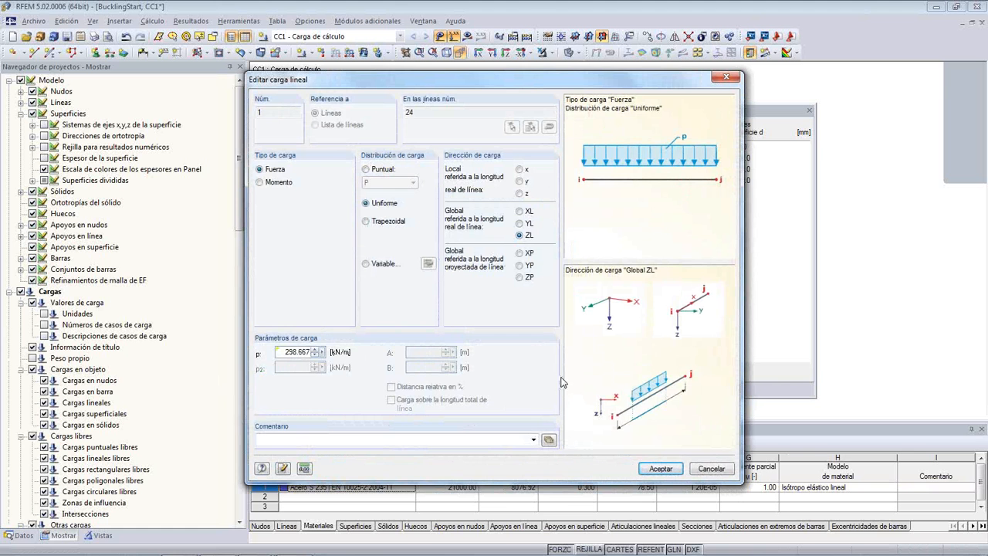
{"action": "left_click", "coordinate": [705, 471]}
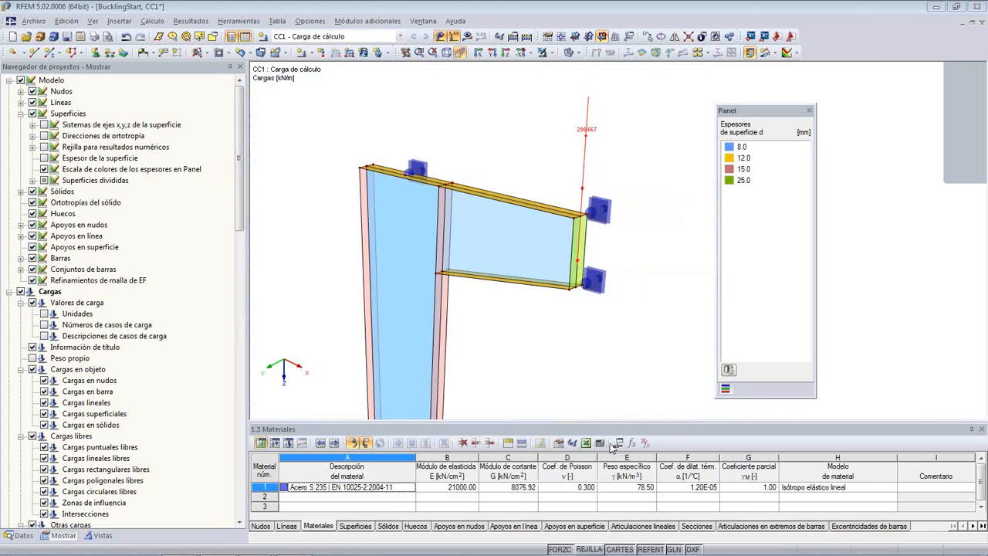
- Set the Casodecarga parameter's value back to 180 kN and accept the parameter list
{"action": "left_click", "coordinate": [619, 445]}
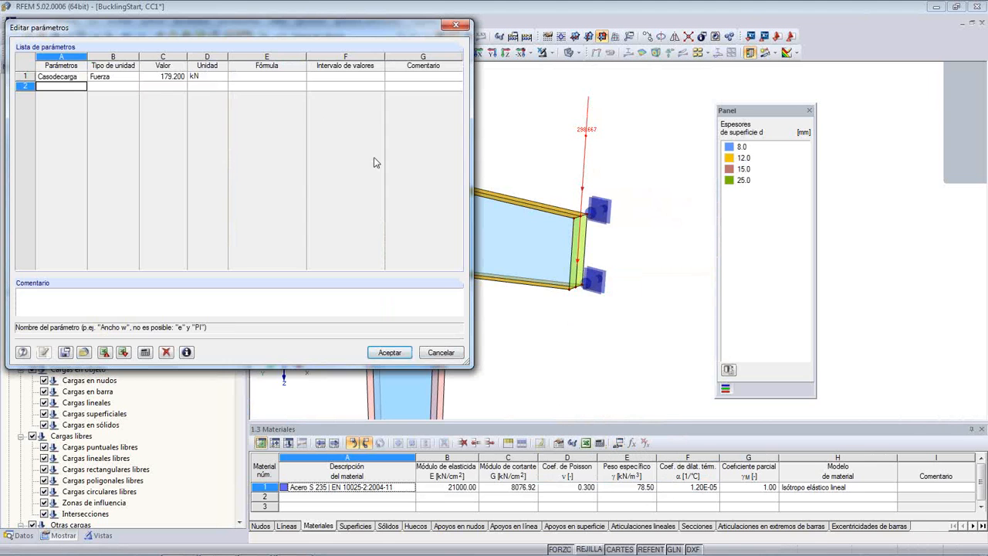
{"action": "left_click", "coordinate": [184, 78]}
{"action": "left_click", "coordinate": [185, 75]}
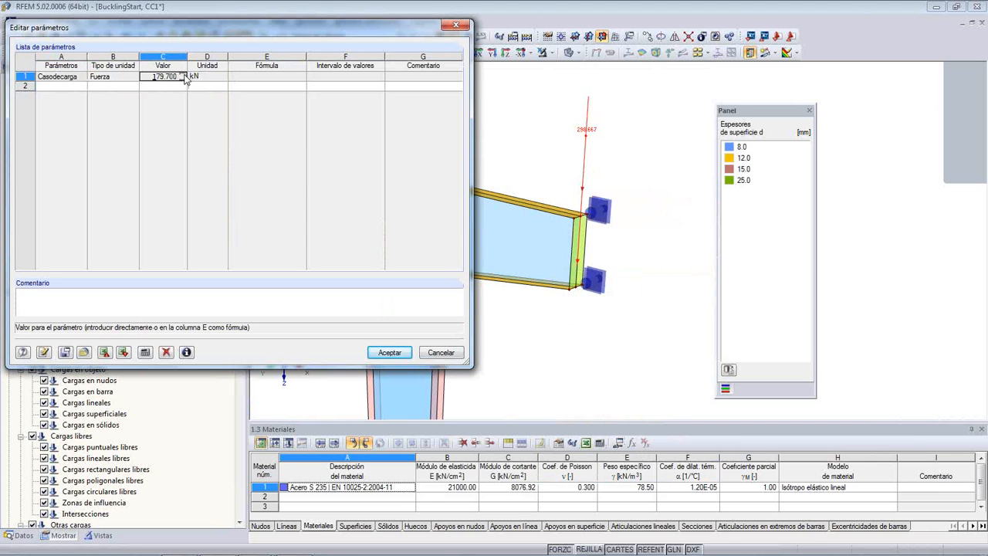
{"action": "left_click", "coordinate": [389, 352]}
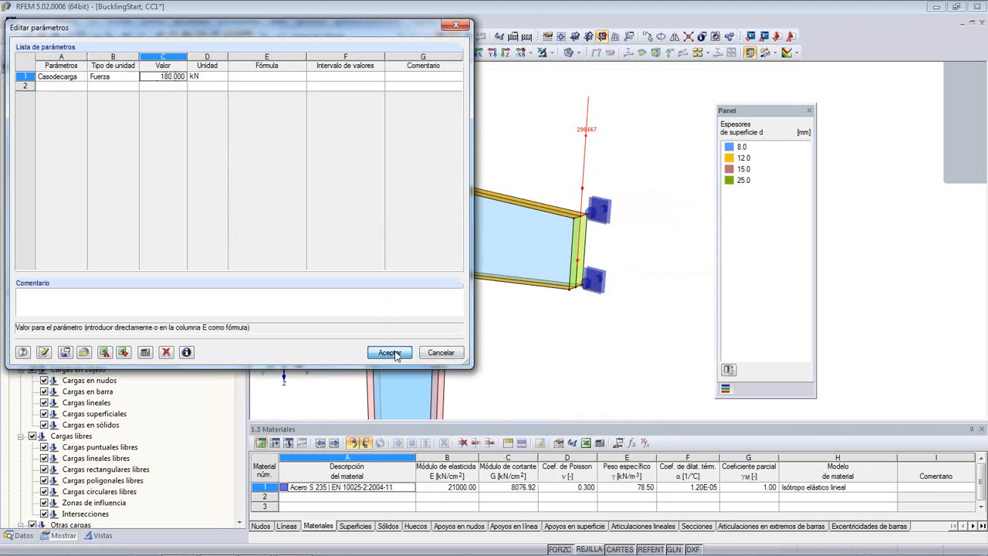
- Open the finite element mesh configuration for the model
{"action": "middle_click_drag", "start_coordinate": [521, 121], "coordinate": [452, 102]}
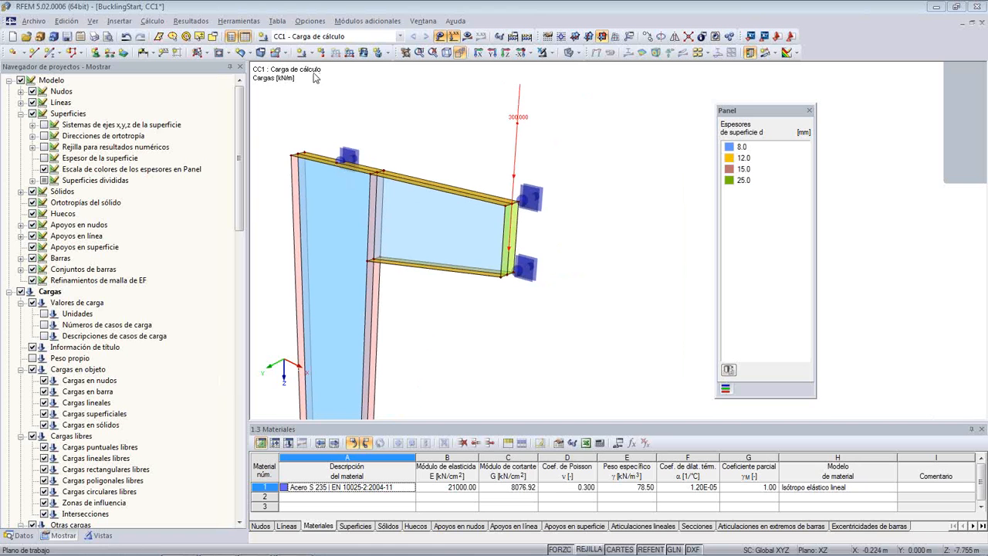
{"action": "left_click", "coordinate": [156, 22]}
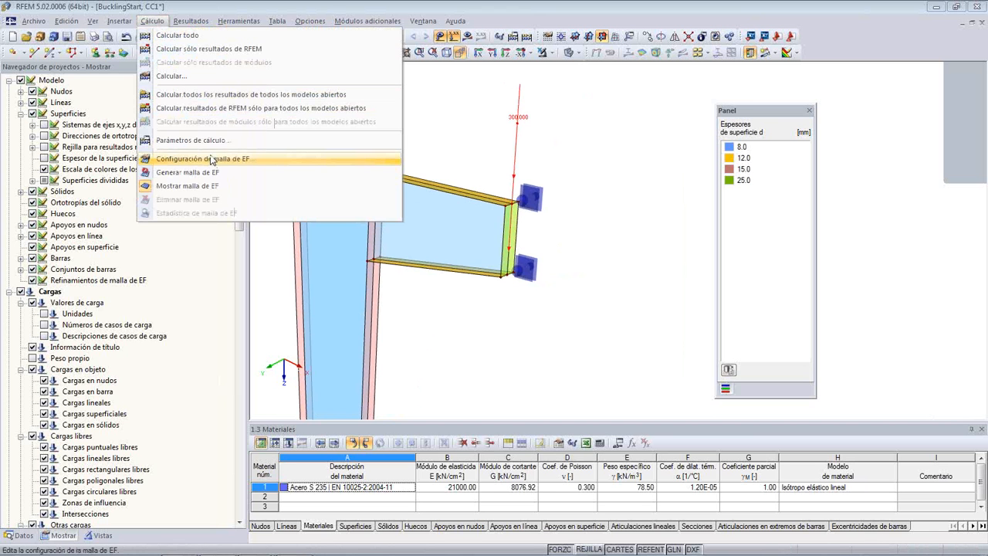
{"action": "left_click", "coordinate": [235, 164]}
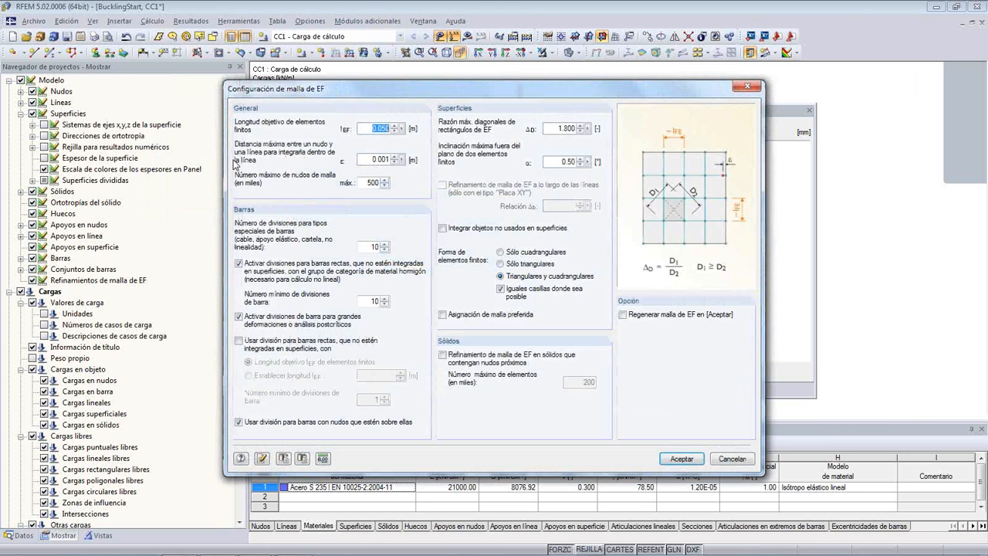
{"action": "left_click_drag", "start_coordinate": [333, 89], "coordinate": [288, 74]}
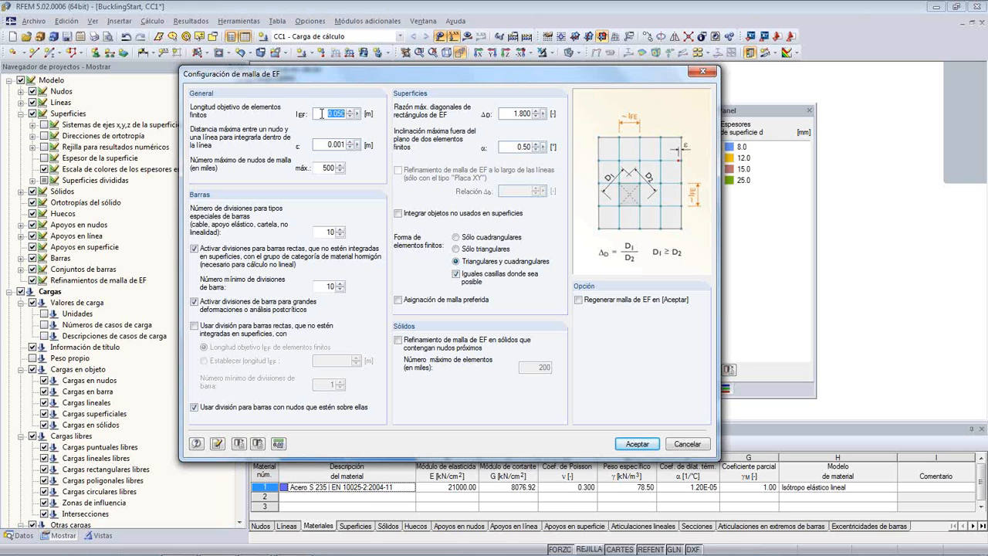
- Configure the FE mesh with a 0.050 m target length and triangular and quadrangular elements, and accept with mesh regeneration enabled
{"action": "left_click", "coordinate": [349, 111]}
{"action": "left_click", "coordinate": [352, 117]}
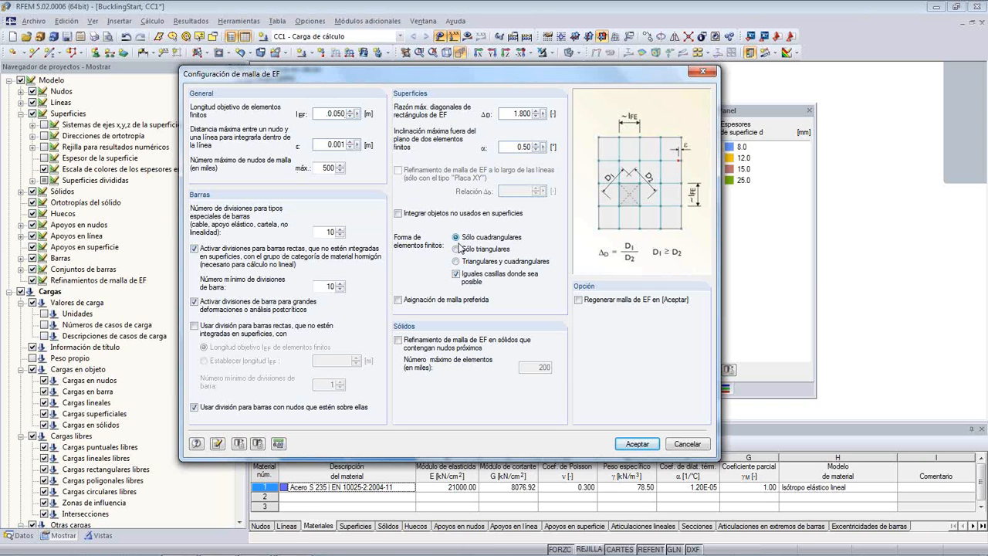
{"action": "left_click", "coordinate": [457, 249]}
{"action": "left_click", "coordinate": [457, 261]}
{"action": "left_click", "coordinate": [539, 113]}
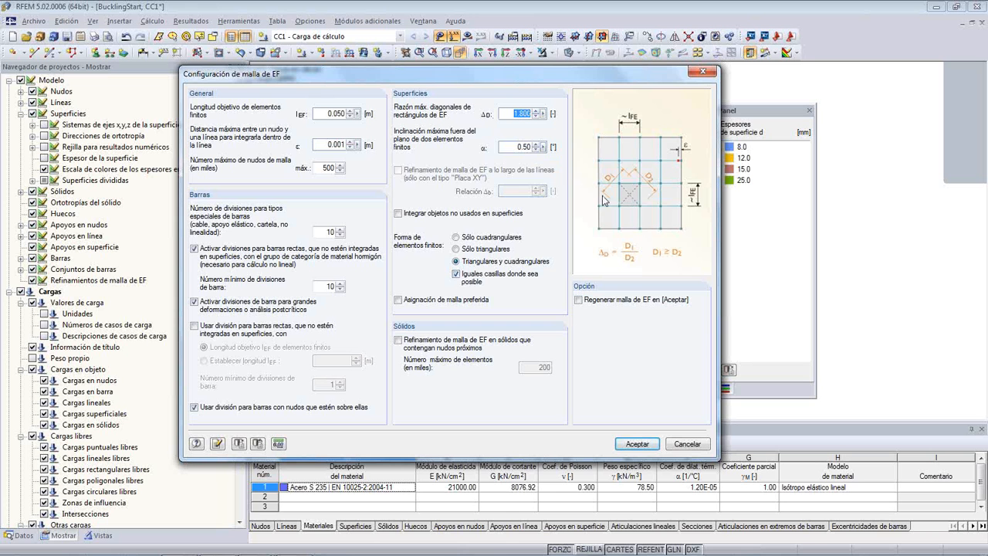
{"action": "left_click", "coordinate": [515, 115]}
{"action": "left_click", "coordinate": [579, 300]}
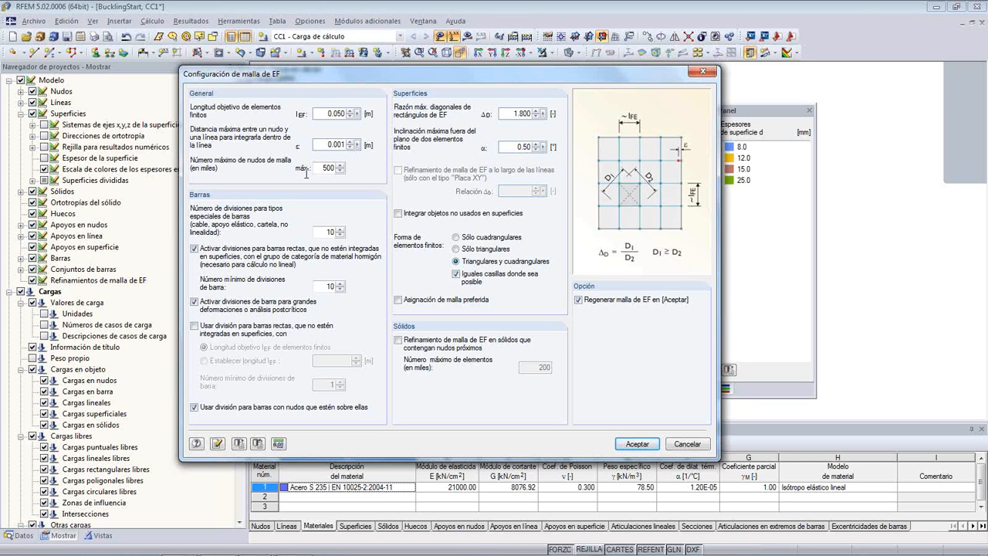
{"action": "left_click", "coordinate": [634, 445]}
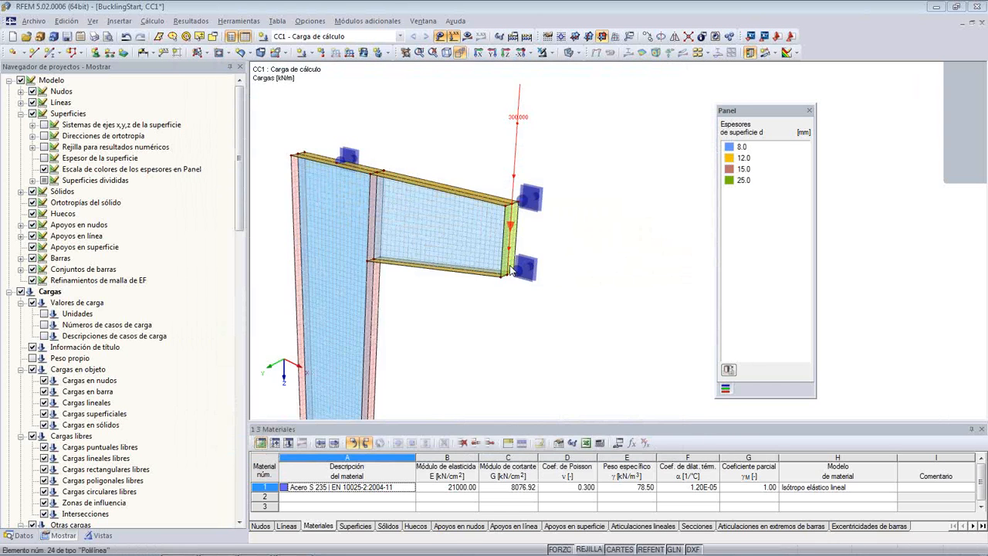
- Switch the FE mesh display off and on again and examine the generated mesh on the upper column and bracket
{"action": "middle_click_drag", "start_coordinate": [441, 152], "coordinate": [525, 121]}
{"action": "scroll", "coordinate": [534, 163], "scroll_direction": "up", "scroll_amount": 3}
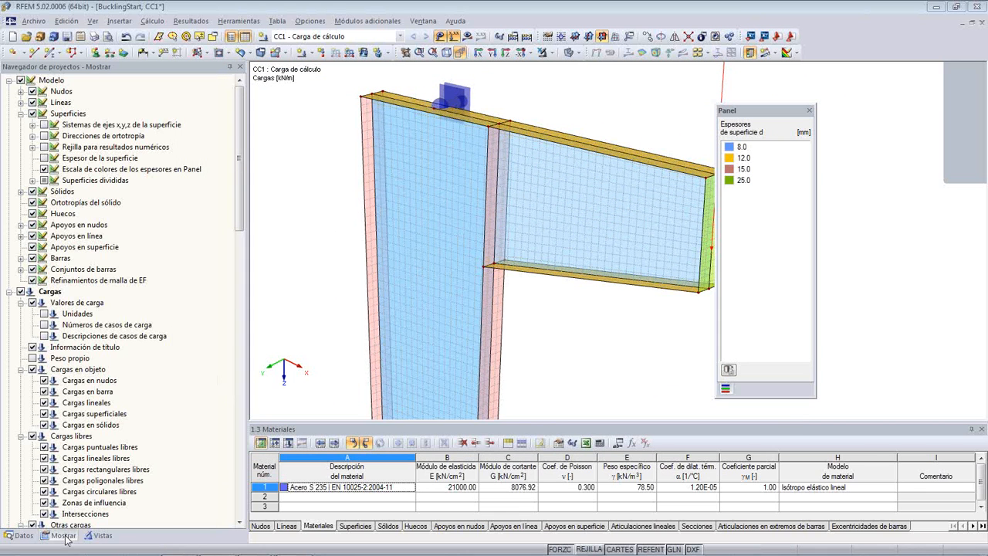
{"action": "left_click_drag", "start_coordinate": [237, 128], "coordinate": [242, 282]}
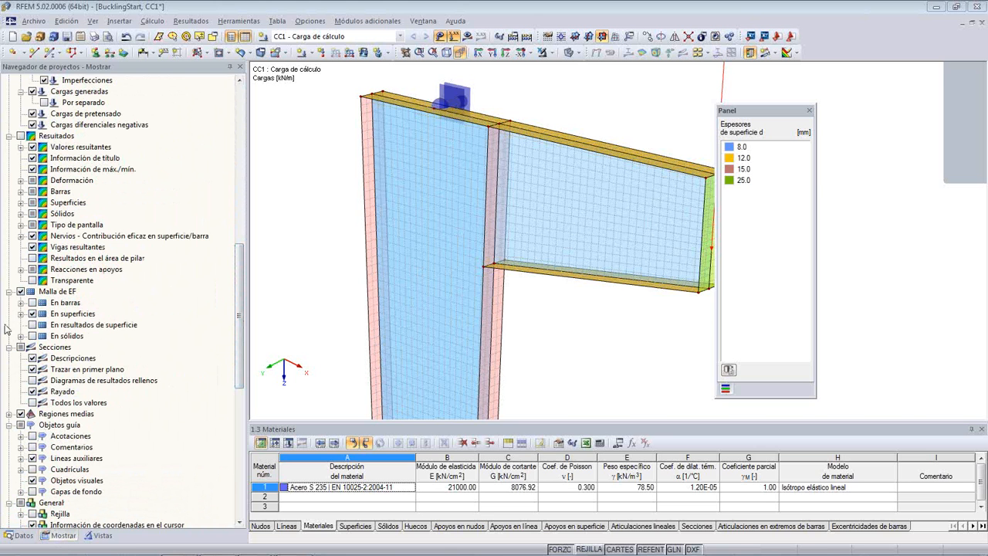
{"action": "left_click", "coordinate": [21, 291]}
{"action": "left_click", "coordinate": [21, 292]}
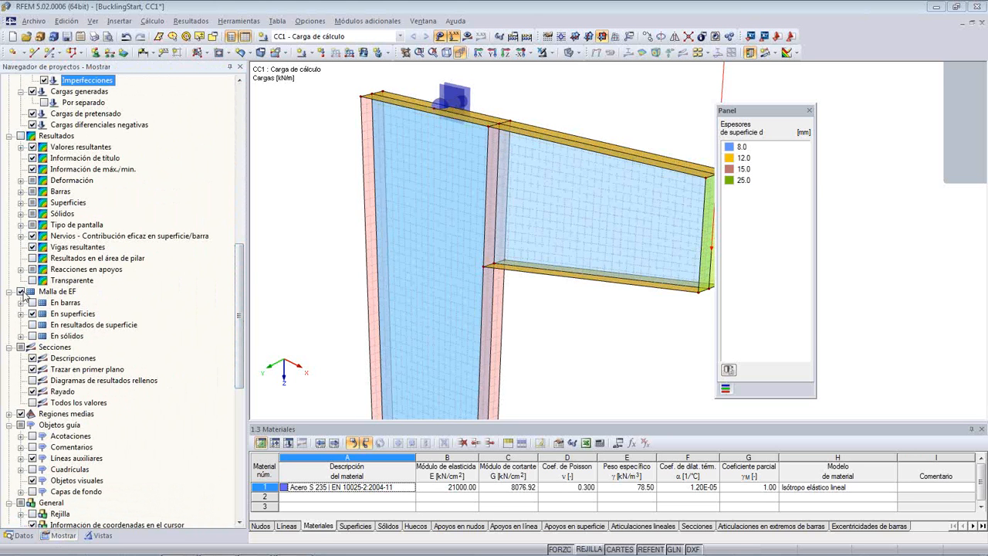
{"action": "scroll", "coordinate": [432, 162], "scroll_direction": "up", "scroll_amount": 2}
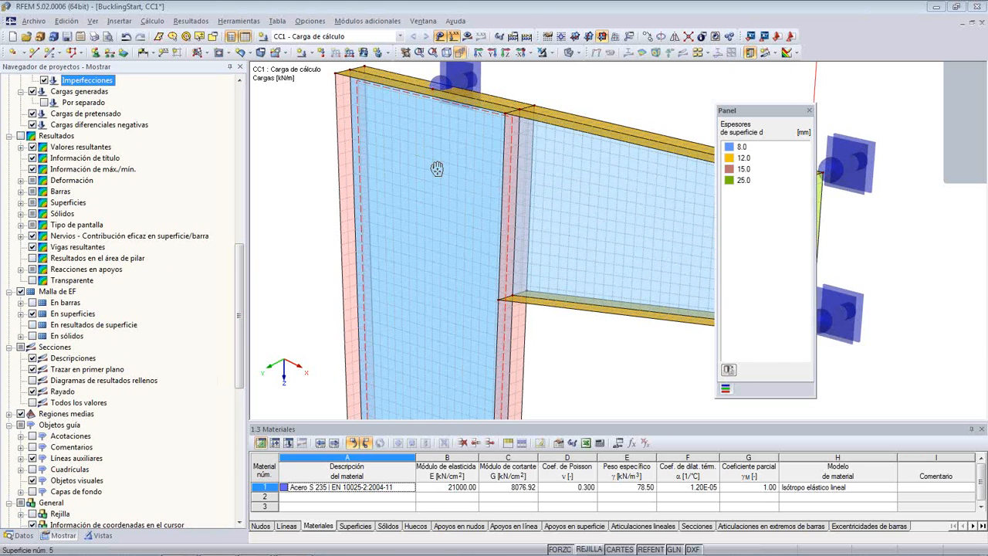
{"action": "middle_click_drag", "start_coordinate": [426, 153], "coordinate": [434, 164]}
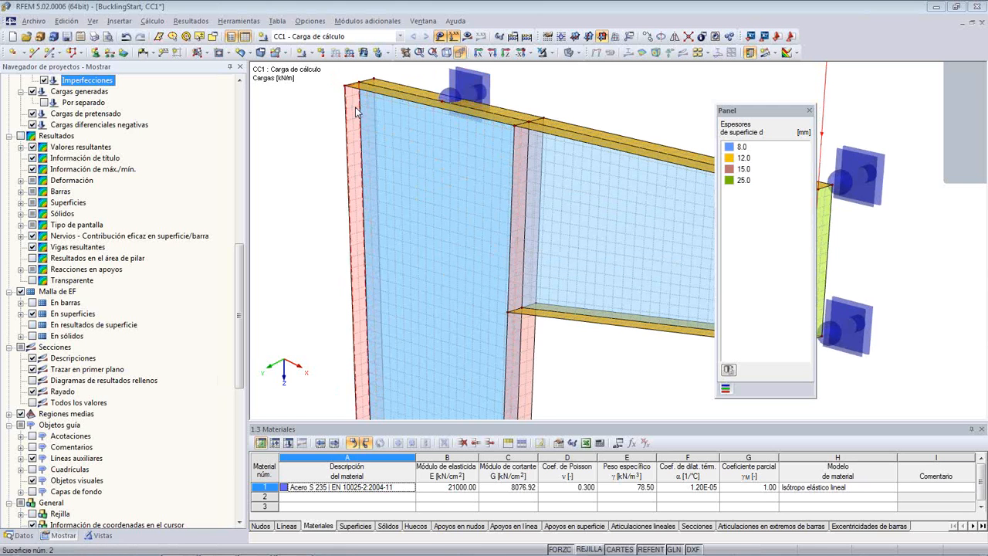
{"action": "middle_click_drag", "start_coordinate": [343, 115], "coordinate": [318, 124], "text": "ctrl"}
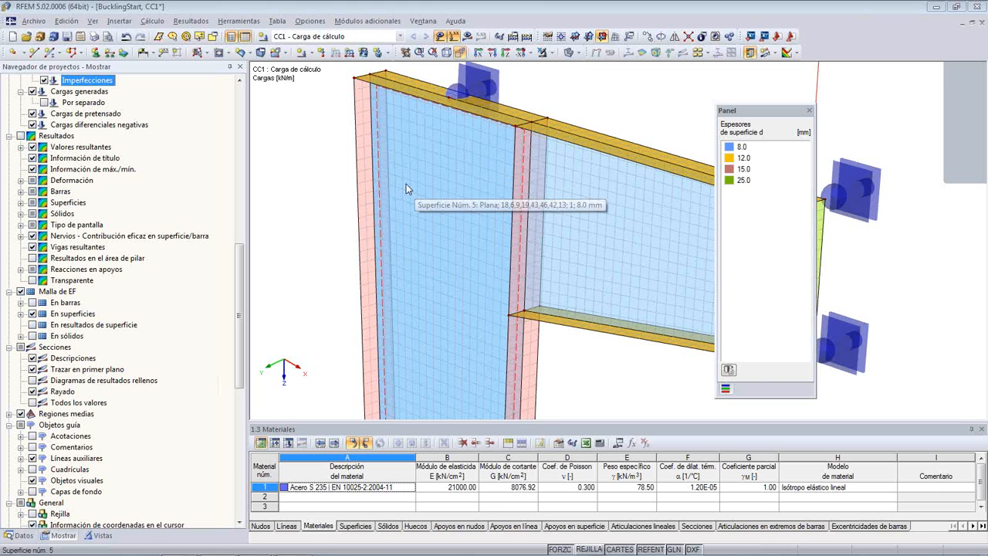
- Add an FE mesh refinement with a 0.010 m target element length to surface 2, the column's outer flange
{"action": "double_click", "coordinate": [360, 126]}
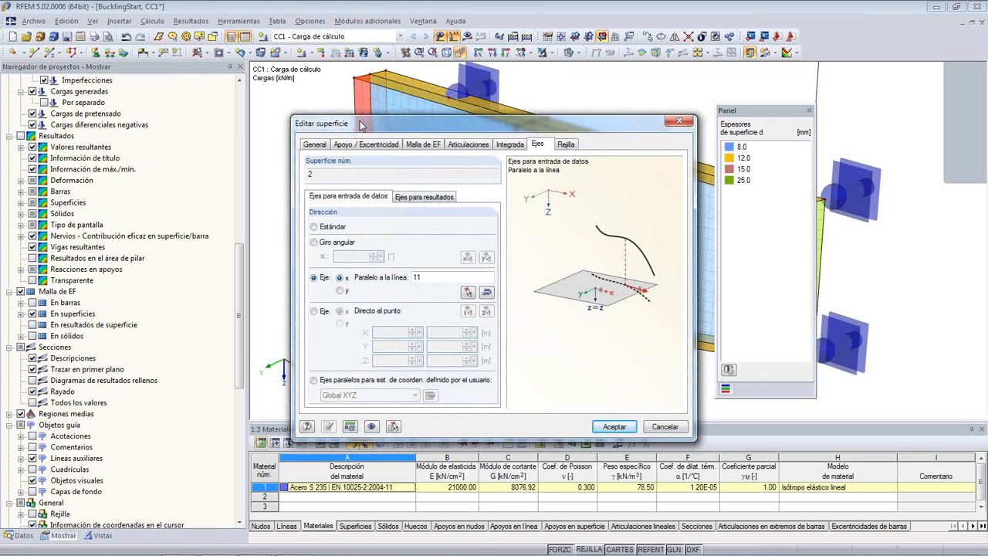
{"action": "left_click", "coordinate": [417, 145]}
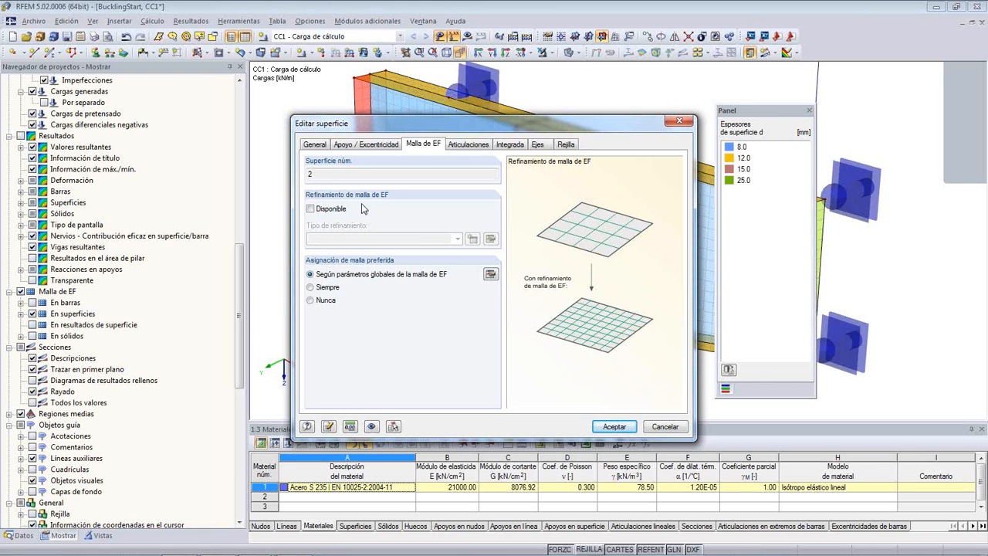
{"action": "left_click", "coordinate": [312, 209]}
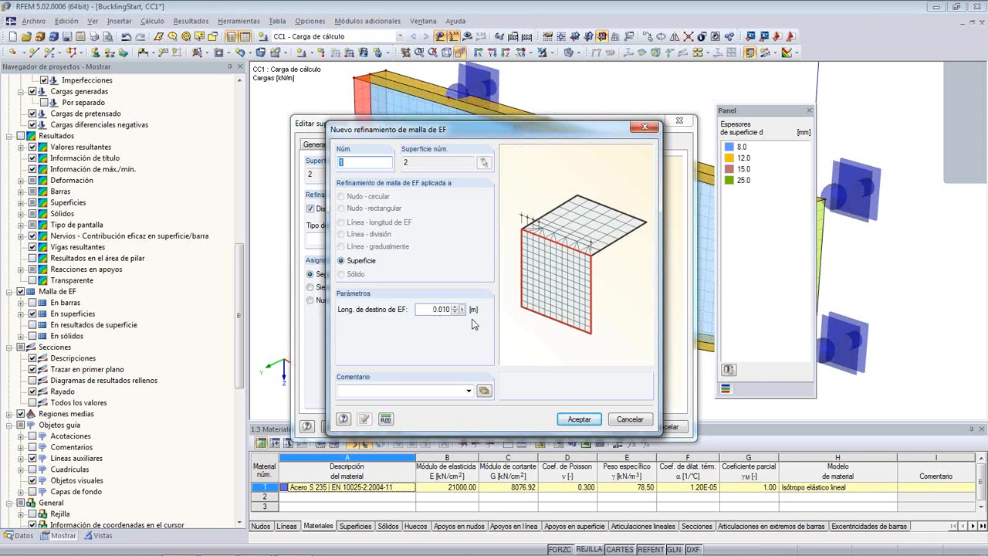
{"action": "left_click", "coordinate": [569, 419]}
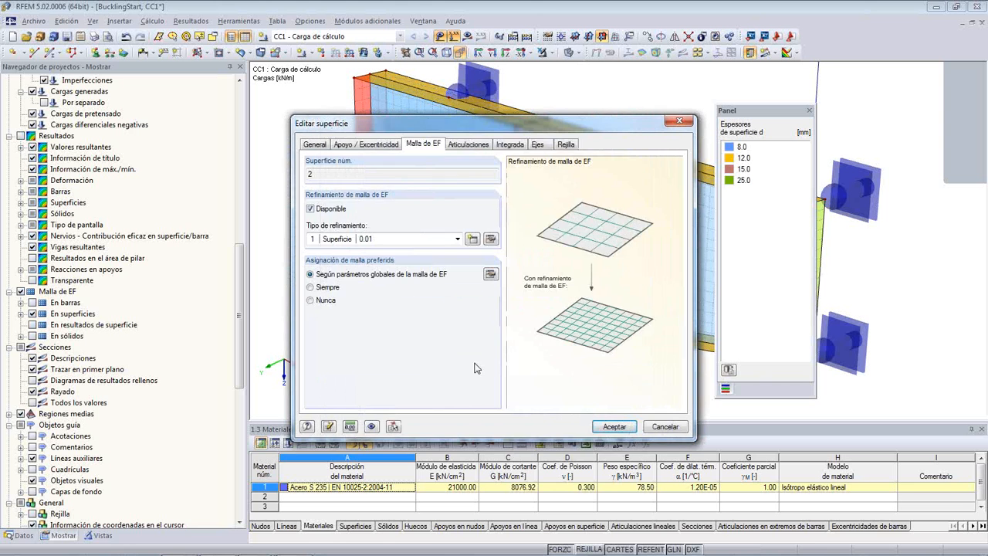
{"action": "left_click", "coordinate": [615, 429]}
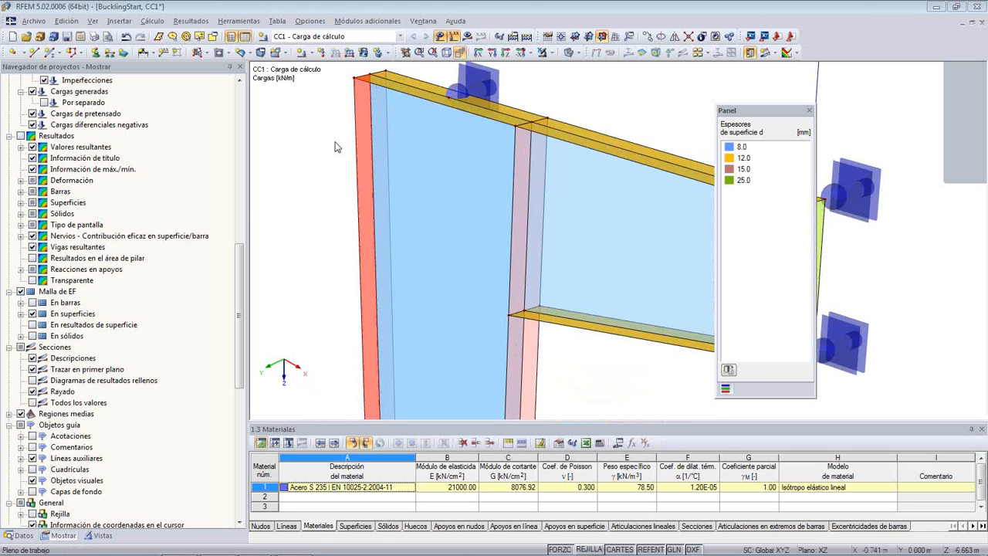
- Redisplay the FE mesh and examine how the refined outer flange mesh connects to the coarser web mesh
{"action": "left_click", "coordinate": [21, 298]}
{"action": "left_click", "coordinate": [21, 293]}
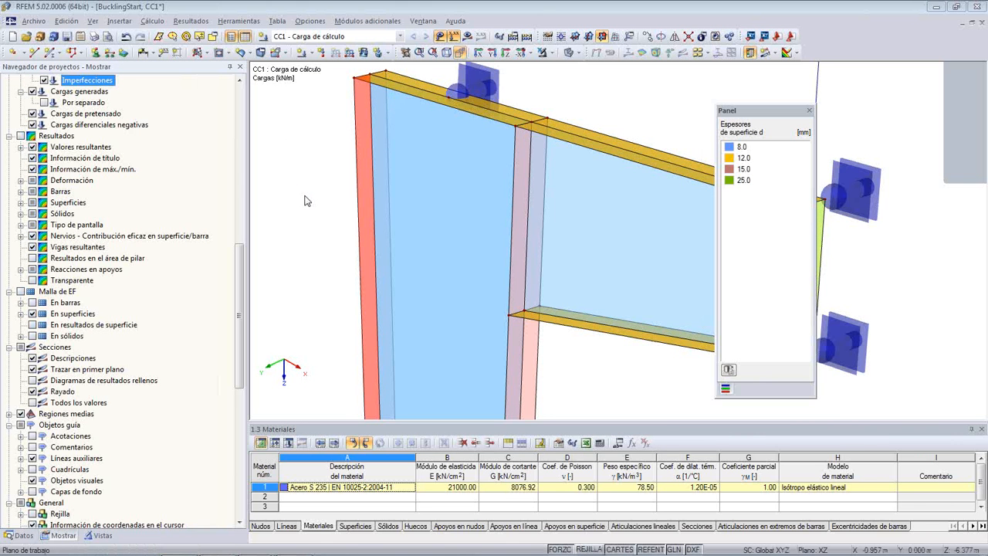
{"action": "scroll", "coordinate": [345, 112], "scroll_direction": "up", "scroll_amount": 2}
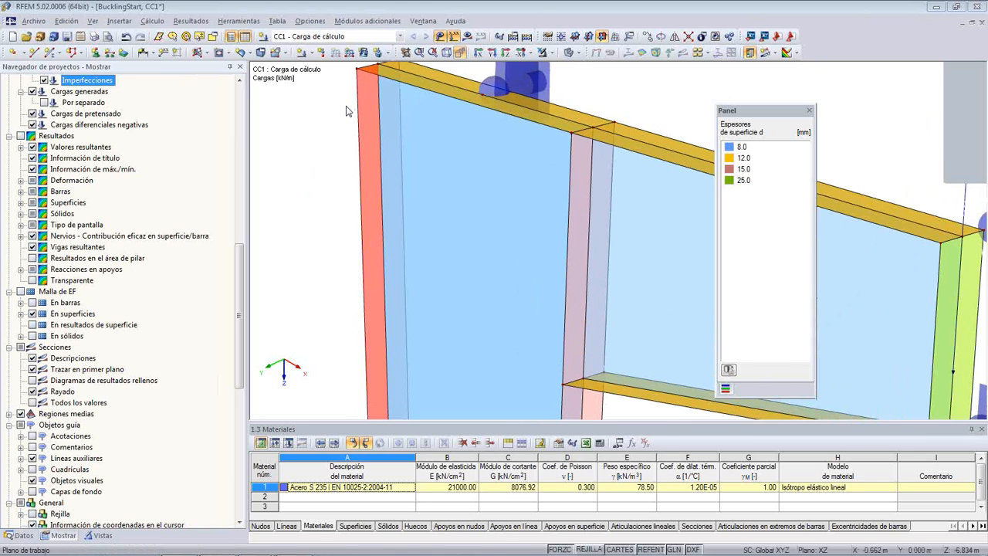
{"action": "scroll", "coordinate": [346, 111], "scroll_direction": "down", "scroll_amount": 1}
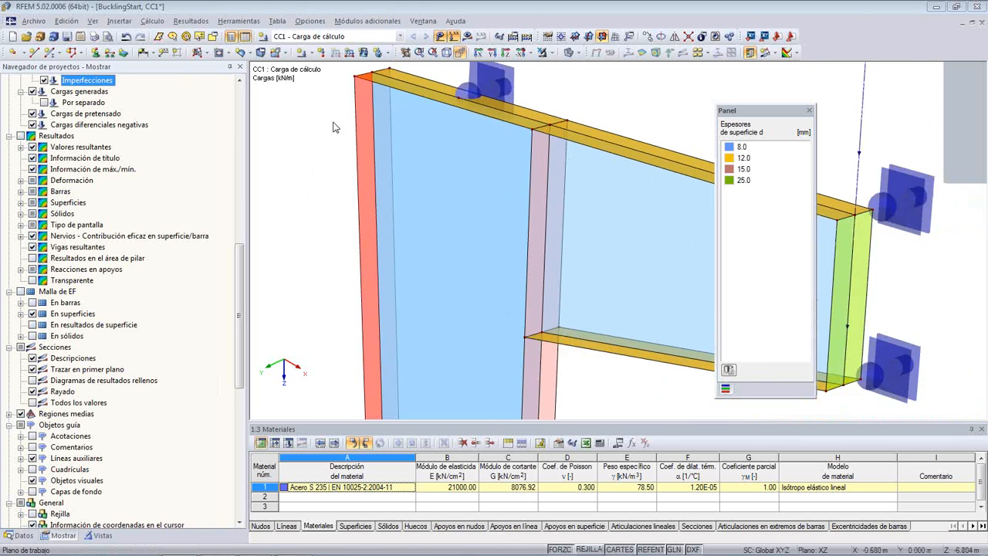
{"action": "left_click", "coordinate": [21, 292]}
{"action": "scroll", "coordinate": [372, 106], "scroll_direction": "up", "scroll_amount": 5}
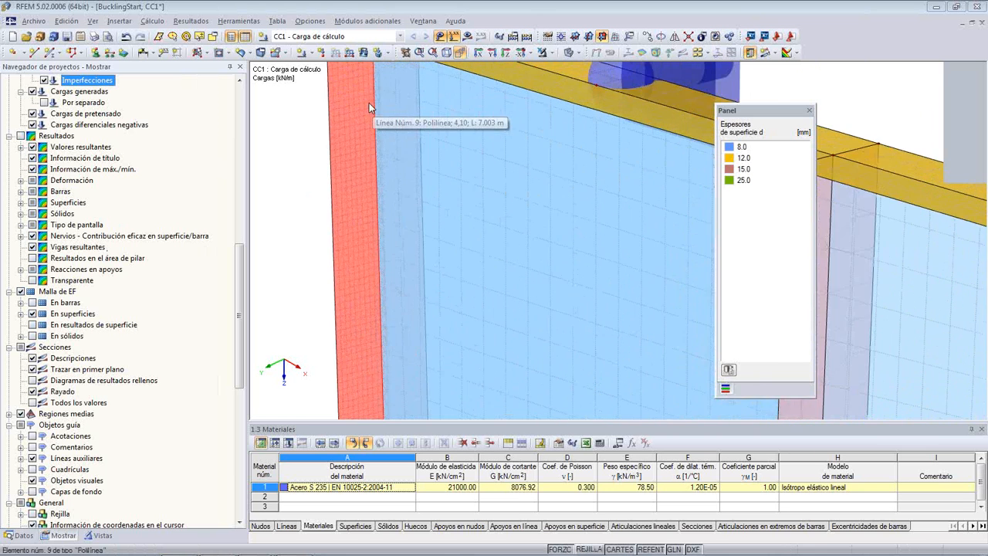
{"action": "scroll", "coordinate": [369, 103], "scroll_direction": "down", "scroll_amount": 4}
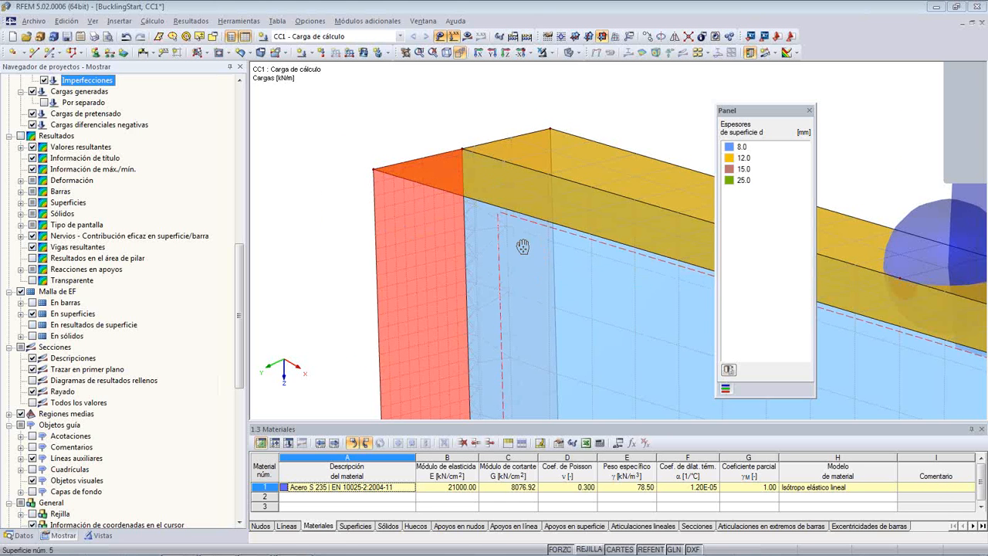
{"action": "middle_click_drag", "start_coordinate": [523, 246], "coordinate": [375, 179]}
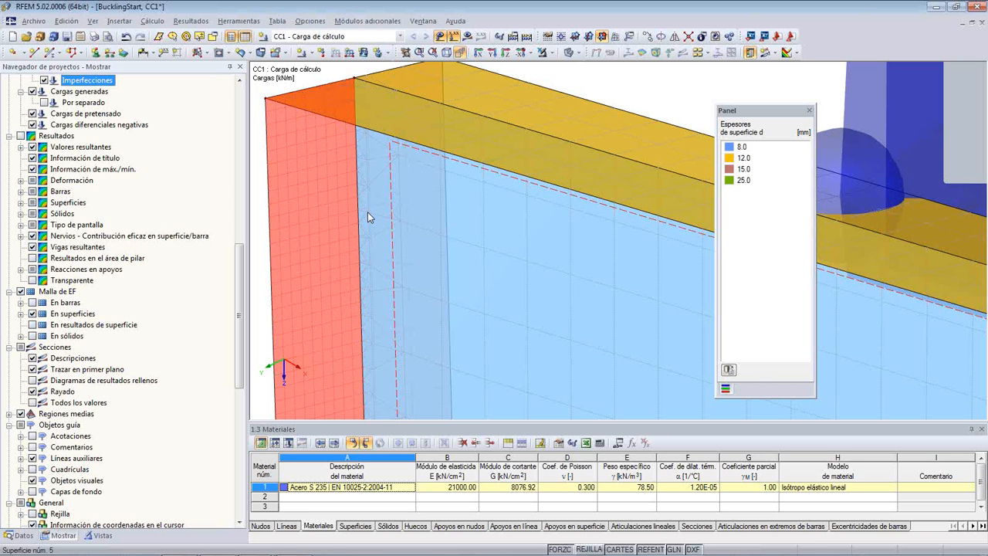
{"action": "scroll", "coordinate": [367, 209], "scroll_direction": "down", "scroll_amount": 5}
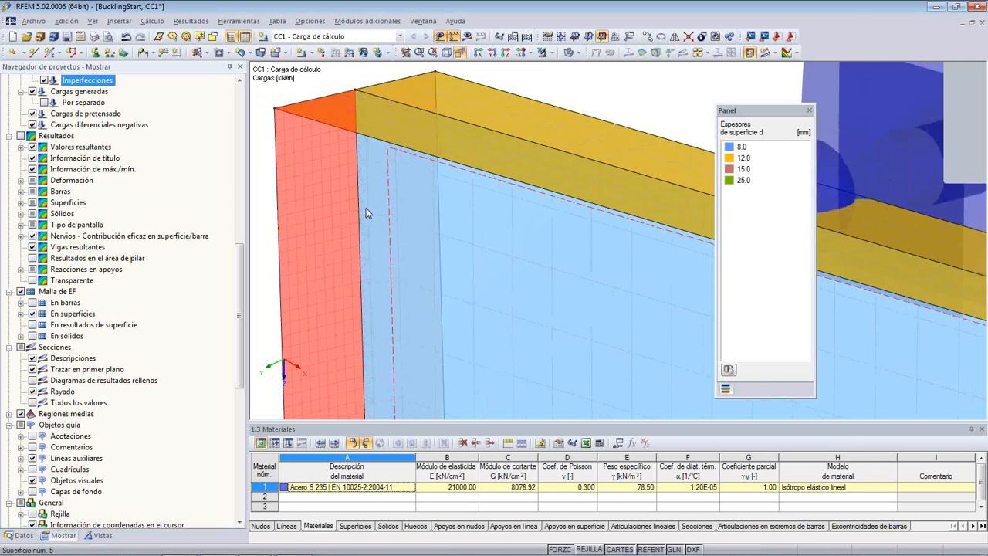
{"action": "scroll", "coordinate": [410, 126], "scroll_direction": "down", "scroll_amount": 3}
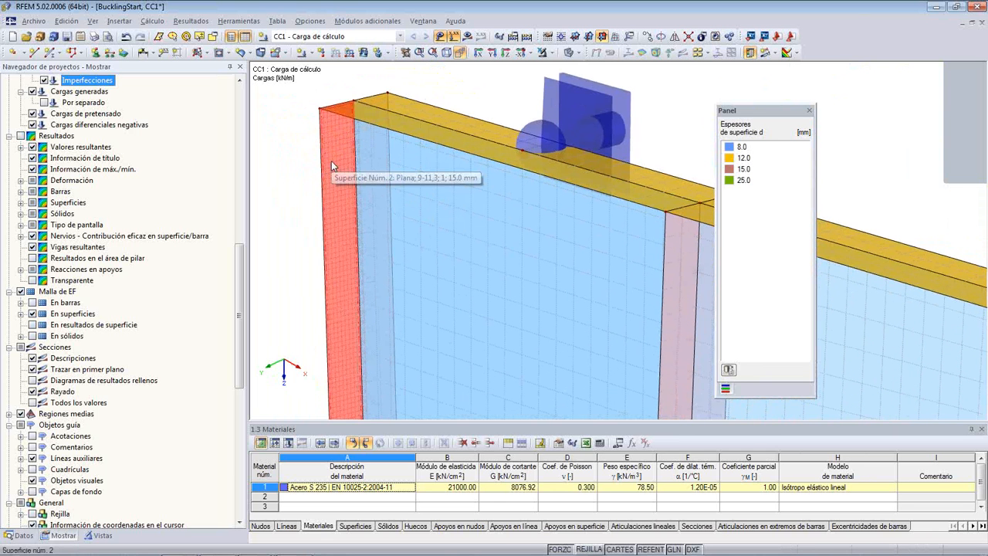
- Delete the FE mesh refinement from surface 2 and redisplay the mesh
{"action": "right_click", "coordinate": [332, 163]}
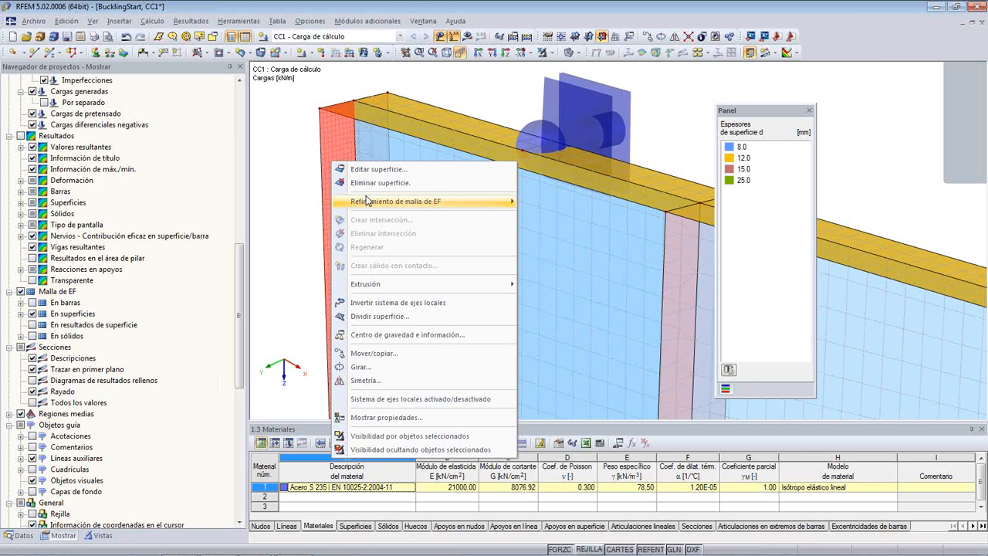
{"action": "mouse_move", "coordinate": [490, 201]}
{"action": "left_click", "coordinate": [547, 239]}
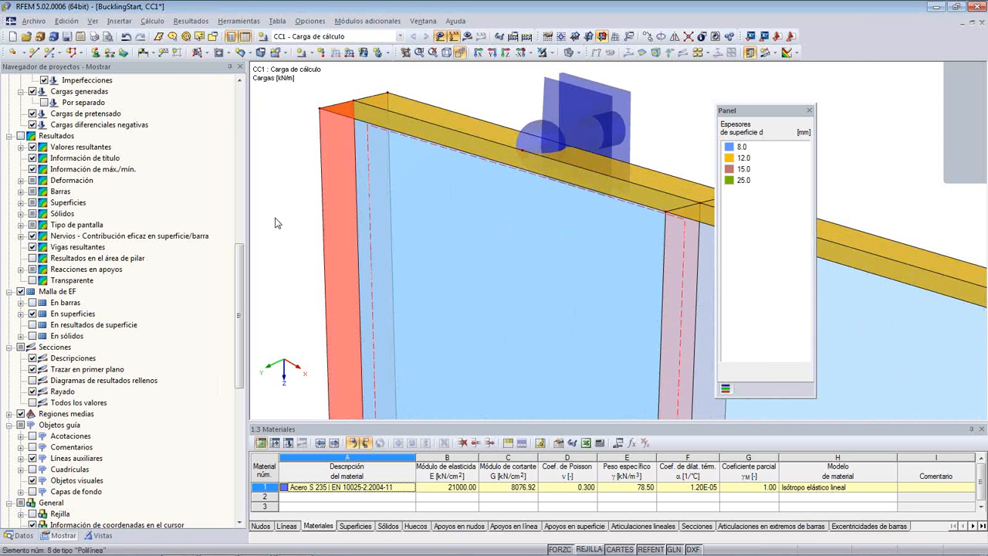
{"action": "scroll", "coordinate": [293, 217], "scroll_direction": "down", "scroll_amount": 2}
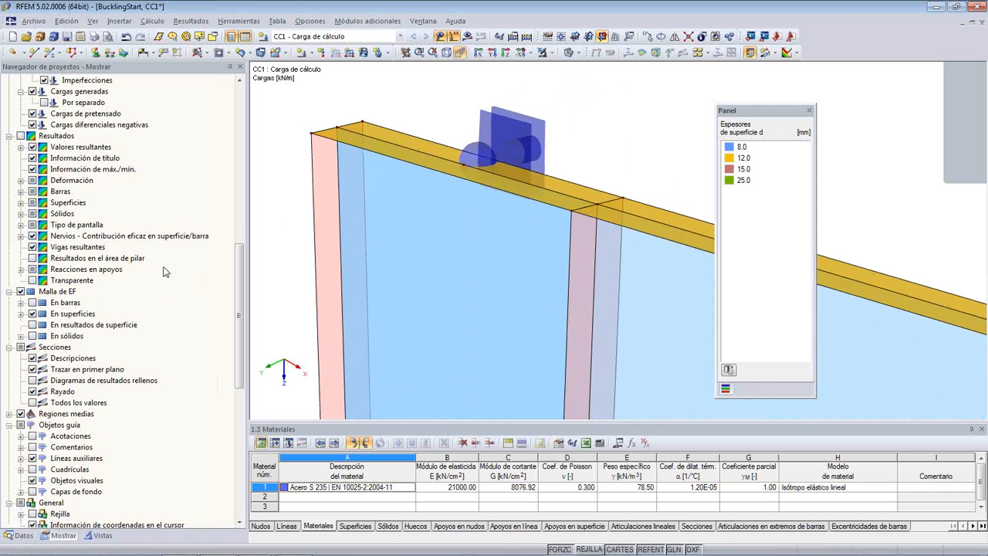
{"action": "left_click", "coordinate": [21, 292]}
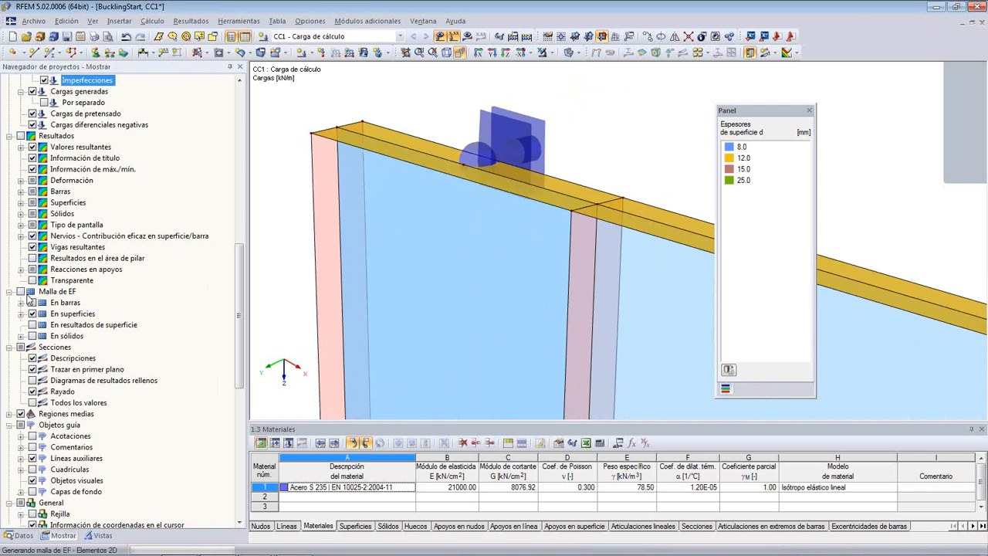
{"action": "left_click", "coordinate": [21, 291]}
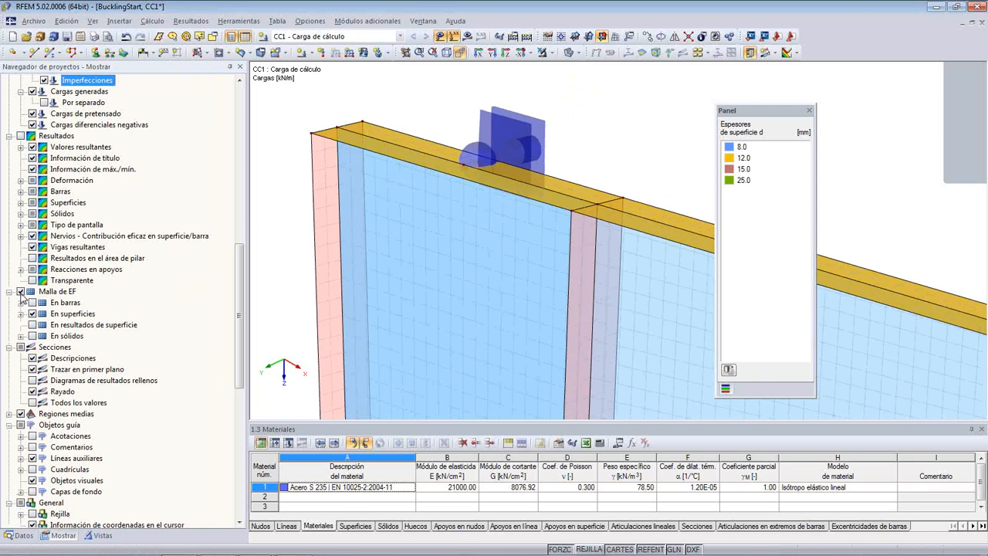
- Accept the FE mesh configuration again with regeneration enabled and inspect the mesh on the column and bracket
{"action": "left_click", "coordinate": [152, 21]}
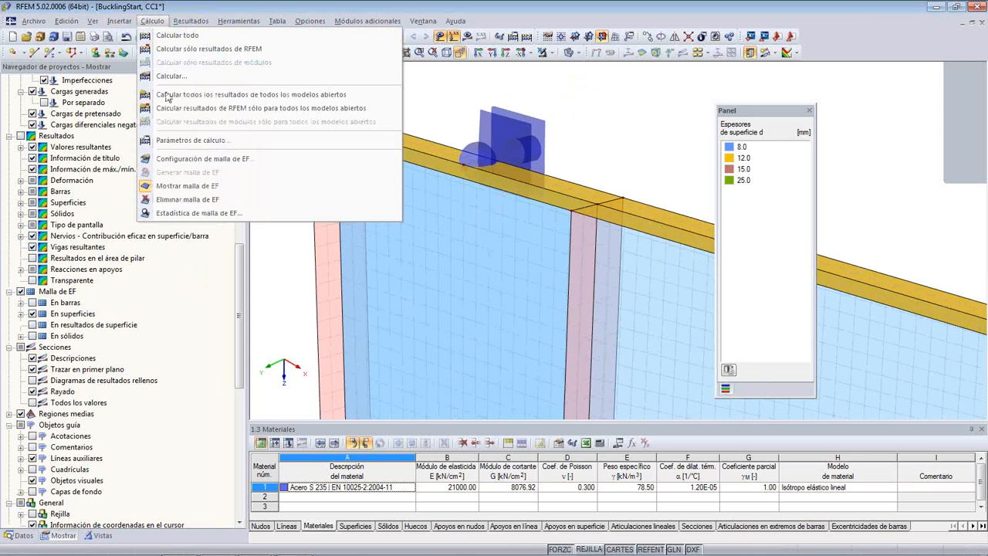
{"action": "left_click", "coordinate": [211, 162]}
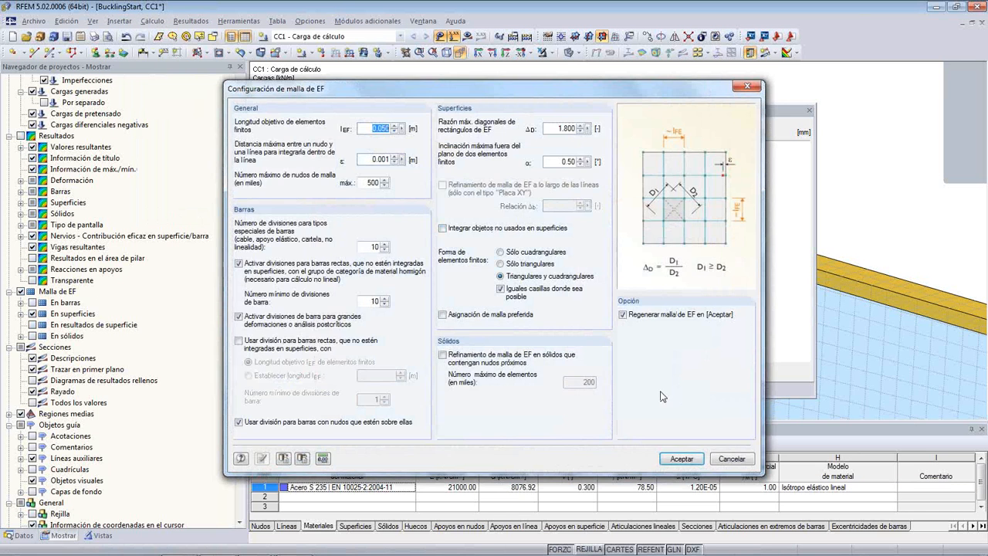
{"action": "left_click", "coordinate": [678, 460]}
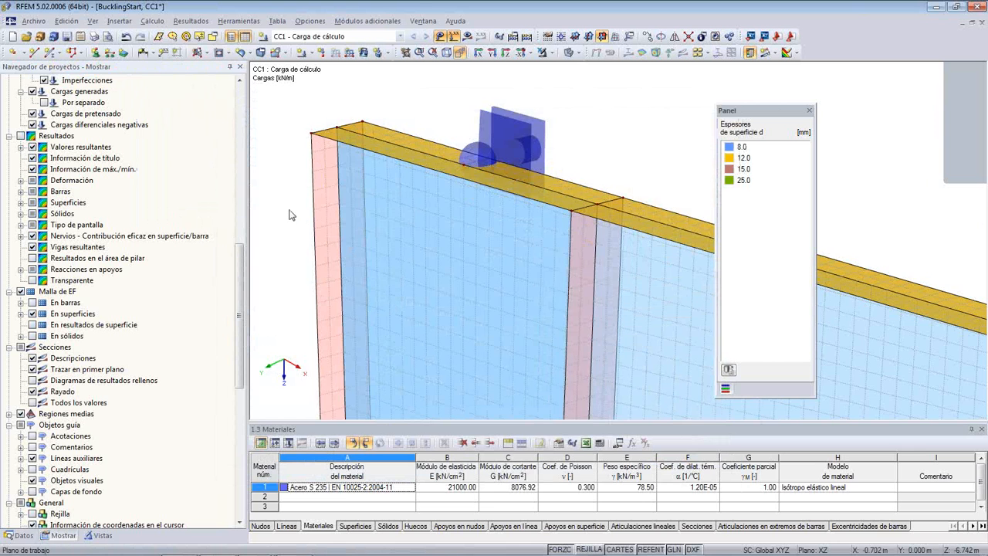
{"action": "scroll", "coordinate": [290, 215], "scroll_direction": "down", "scroll_amount": 2}
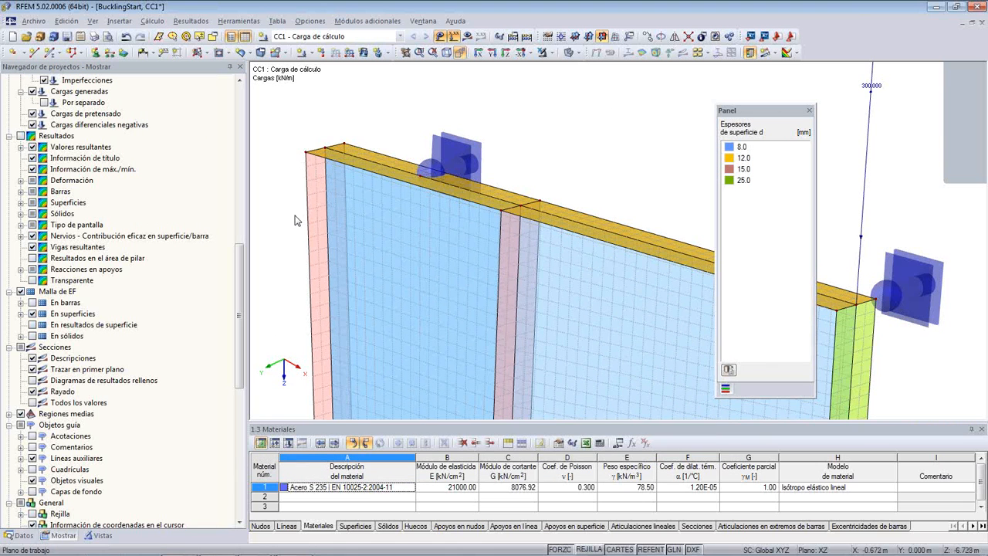
{"action": "scroll", "coordinate": [292, 221], "scroll_direction": "down", "scroll_amount": 1}
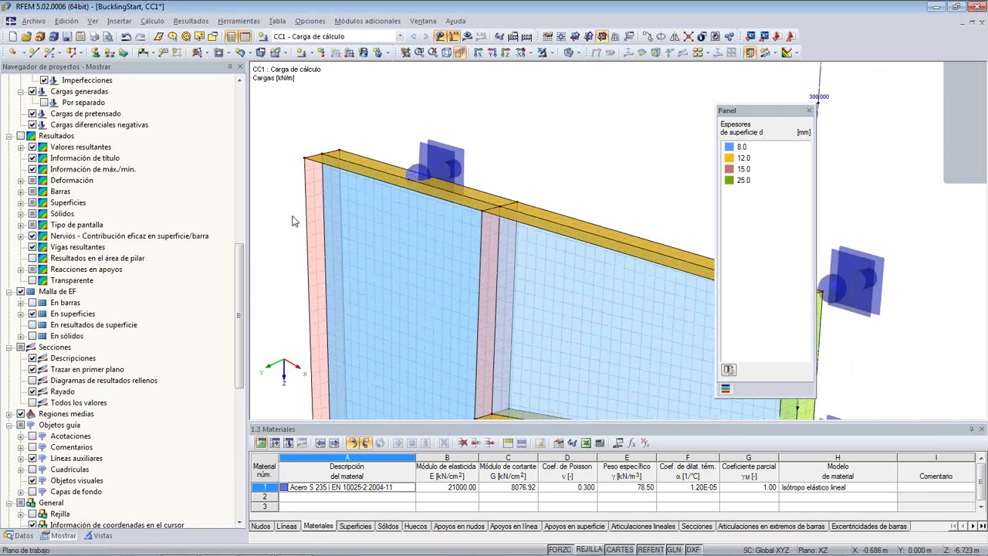
{"action": "scroll", "coordinate": [368, 207], "scroll_direction": "down", "scroll_amount": 3}
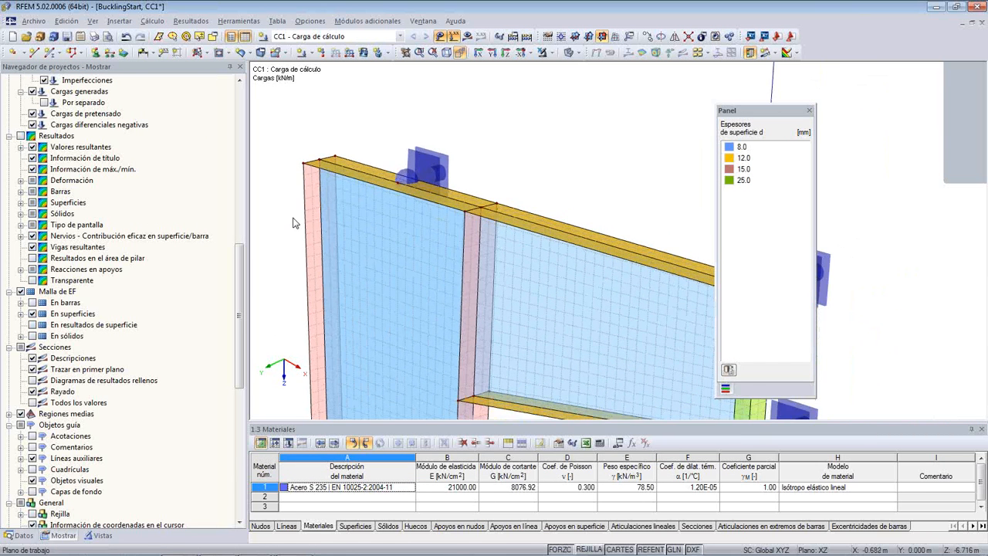
{"action": "middle_click_drag", "start_coordinate": [439, 169], "coordinate": [408, 143]}
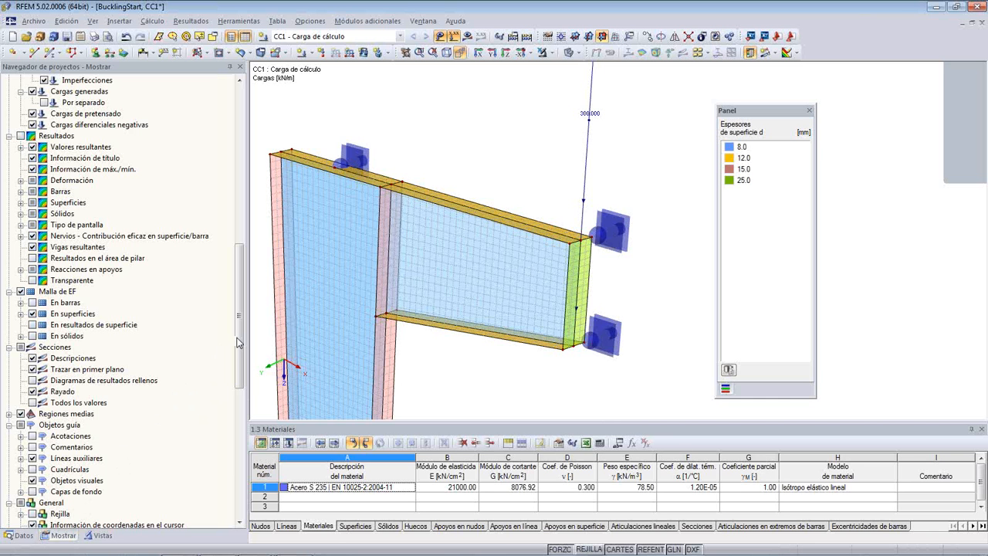
- Colour the rendered surfaces by their +/- z sides and inspect the orientation of the column and bracket surfaces
{"action": "left_click_drag", "start_coordinate": [238, 339], "coordinate": [238, 467]}
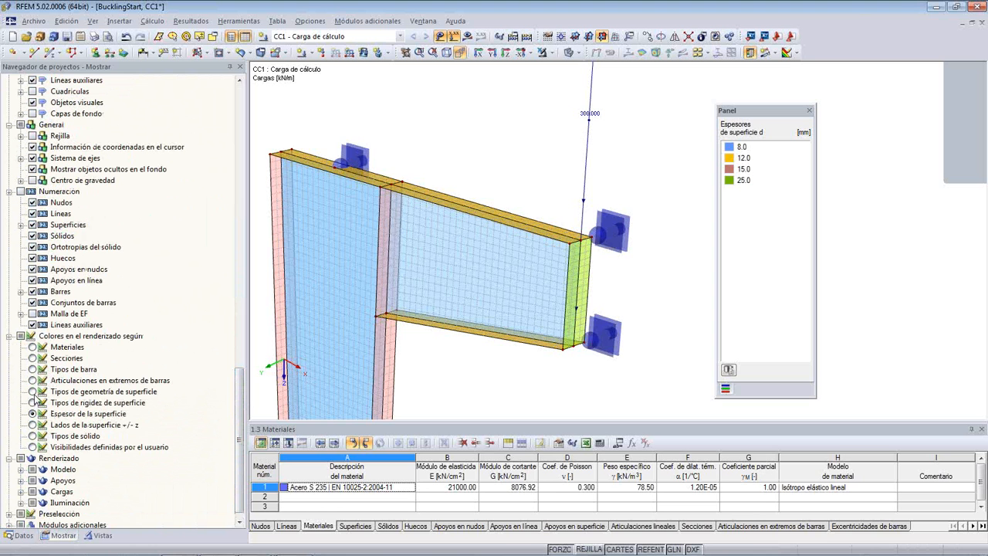
{"action": "left_click", "coordinate": [32, 424]}
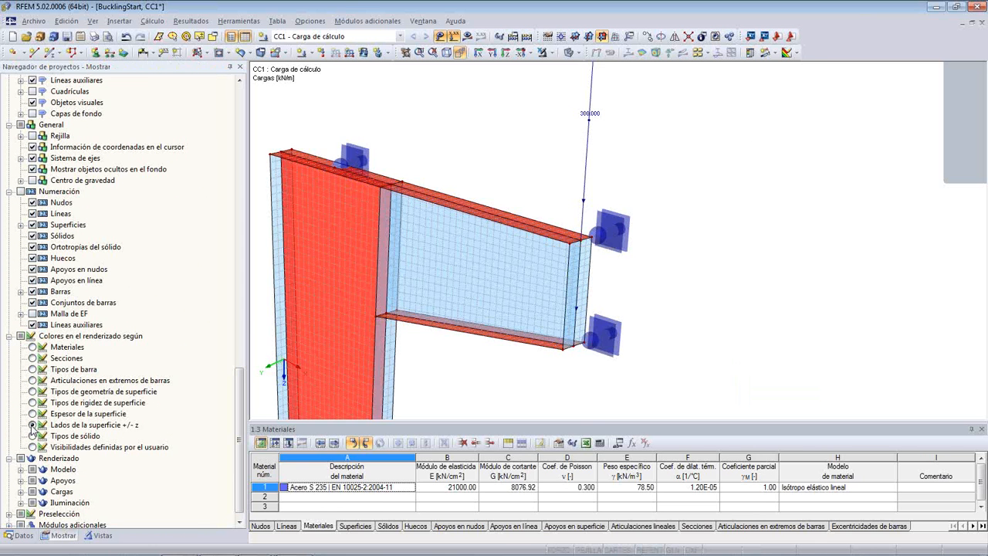
{"action": "middle_click_drag", "start_coordinate": [505, 157], "coordinate": [267, 140], "text": "ctrl"}
{"action": "middle_click_drag", "start_coordinate": [533, 174], "coordinate": [604, 171], "text": "ctrl"}
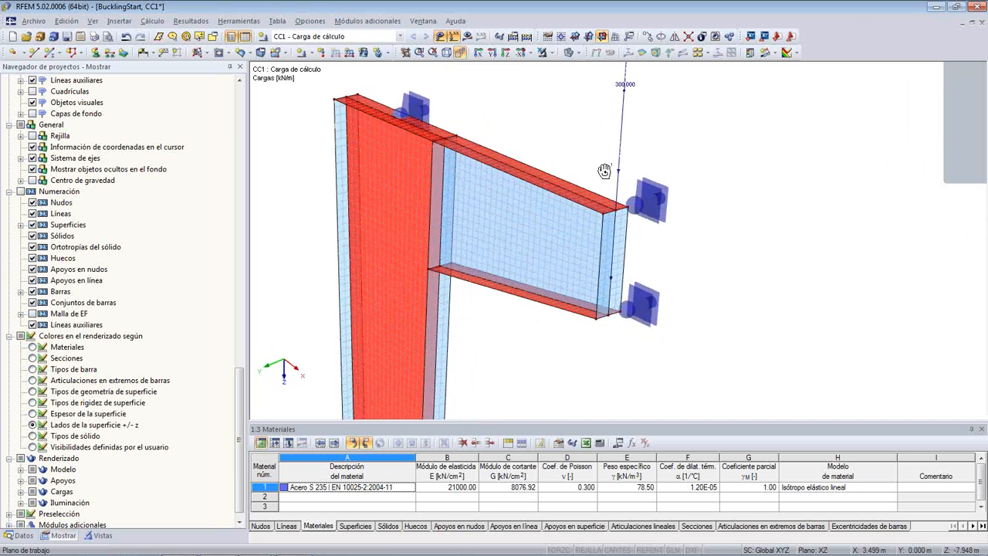
{"action": "middle_click_drag", "start_coordinate": [540, 140], "coordinate": [575, 150], "text": "ctrl"}
{"action": "scroll", "coordinate": [549, 154], "scroll_direction": "down", "scroll_amount": 2}
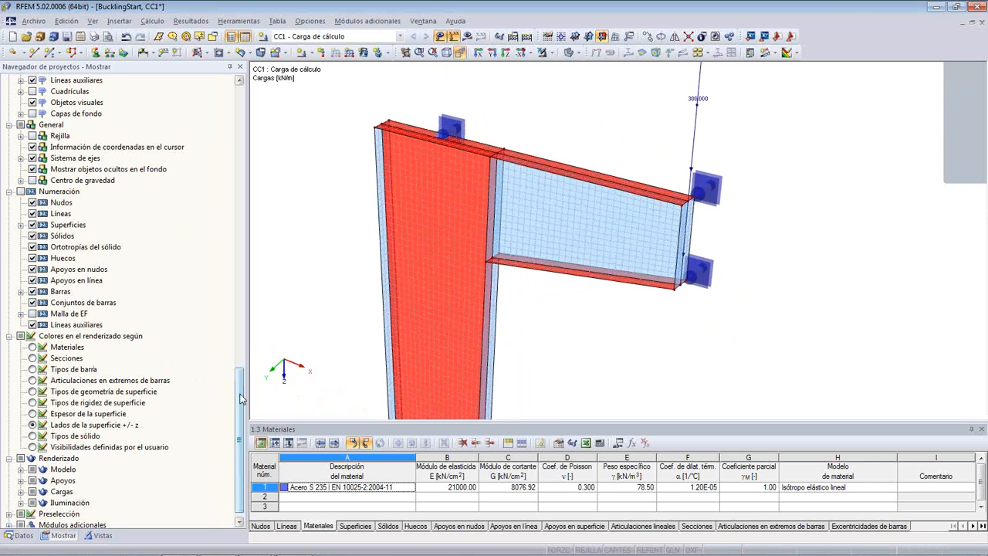
- Show the x,y,z axis systems of the surfaces and compare the column web's axes with the bracket web's
{"action": "left_click_drag", "start_coordinate": [239, 398], "coordinate": [247, 108]}
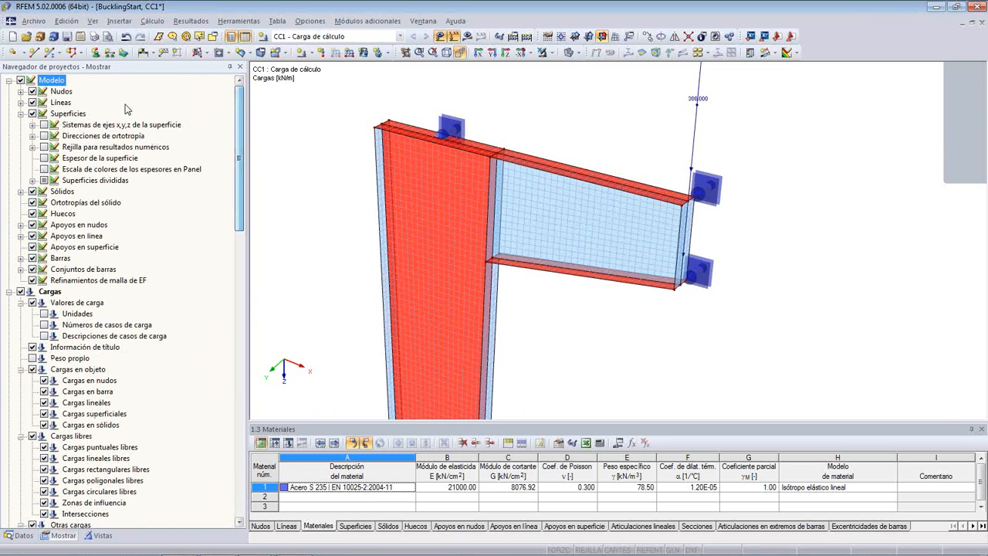
{"action": "left_click", "coordinate": [44, 125]}
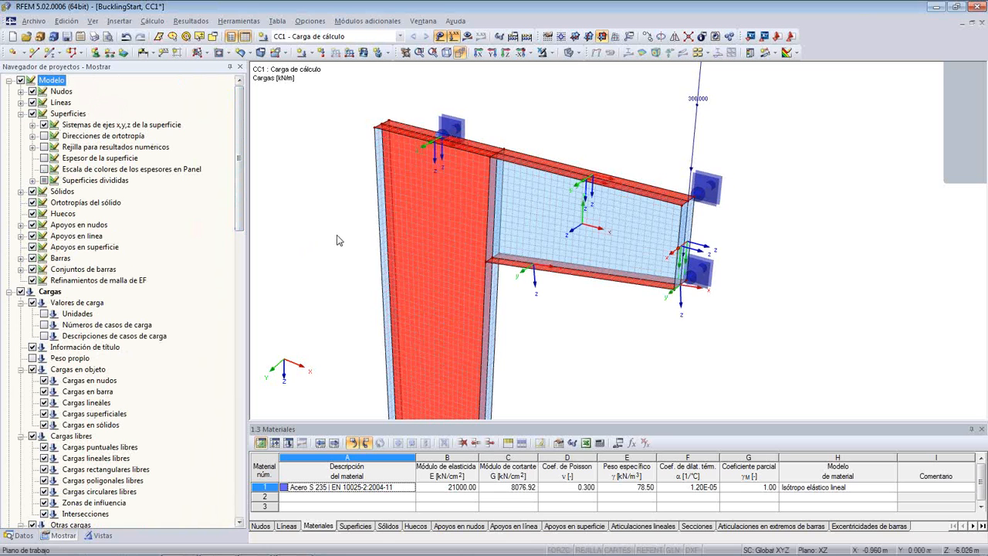
{"action": "middle_click_drag", "start_coordinate": [337, 237], "coordinate": [285, 130]}
{"action": "scroll", "coordinate": [281, 242], "scroll_direction": "down", "scroll_amount": 2}
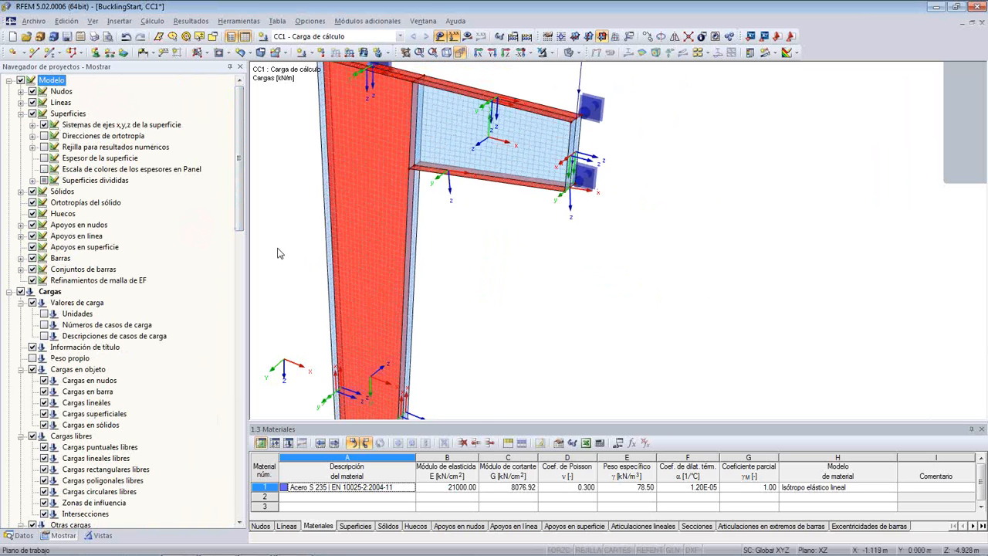
{"action": "scroll", "coordinate": [280, 253], "scroll_direction": "down", "scroll_amount": 1}
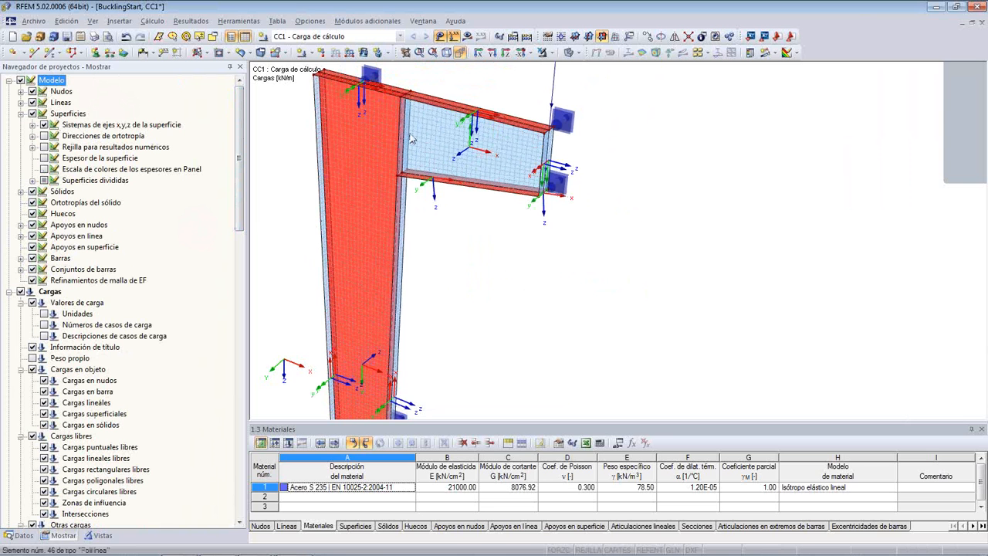
{"action": "scroll", "coordinate": [468, 151], "scroll_direction": "up", "scroll_amount": 1}
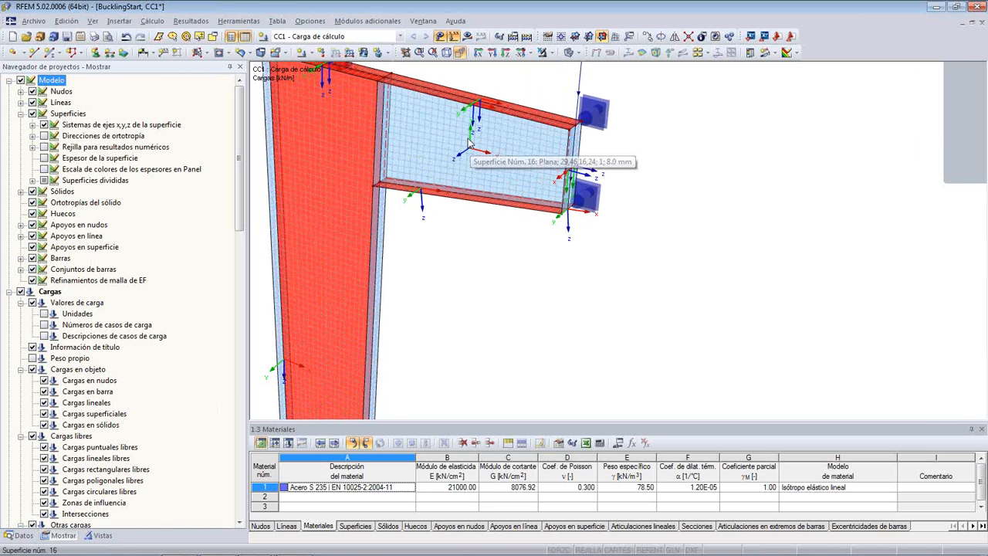
{"action": "scroll", "coordinate": [437, 246], "scroll_direction": "down", "scroll_amount": 1}
{"action": "middle_click_drag", "start_coordinate": [425, 288], "coordinate": [436, 237]}
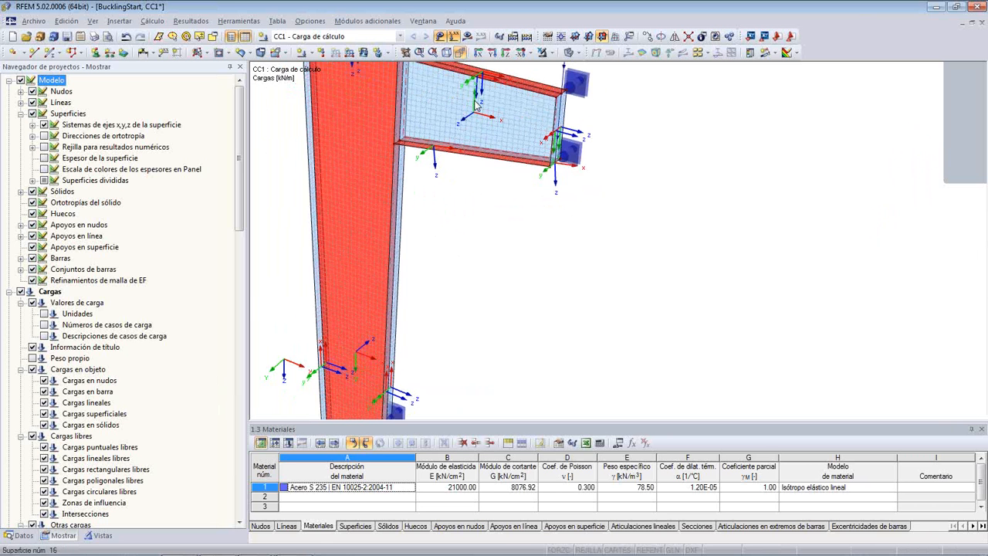
{"action": "scroll", "coordinate": [477, 106], "scroll_direction": "up", "scroll_amount": 2}
{"action": "scroll", "coordinate": [462, 133], "scroll_direction": "down", "scroll_amount": 3}
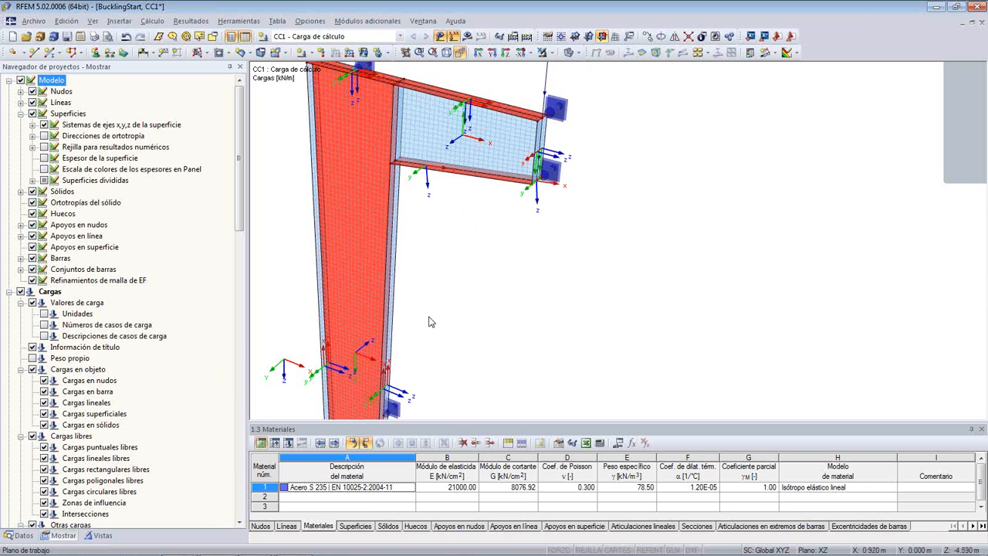
{"action": "scroll", "coordinate": [431, 321], "scroll_direction": "up", "scroll_amount": 1}
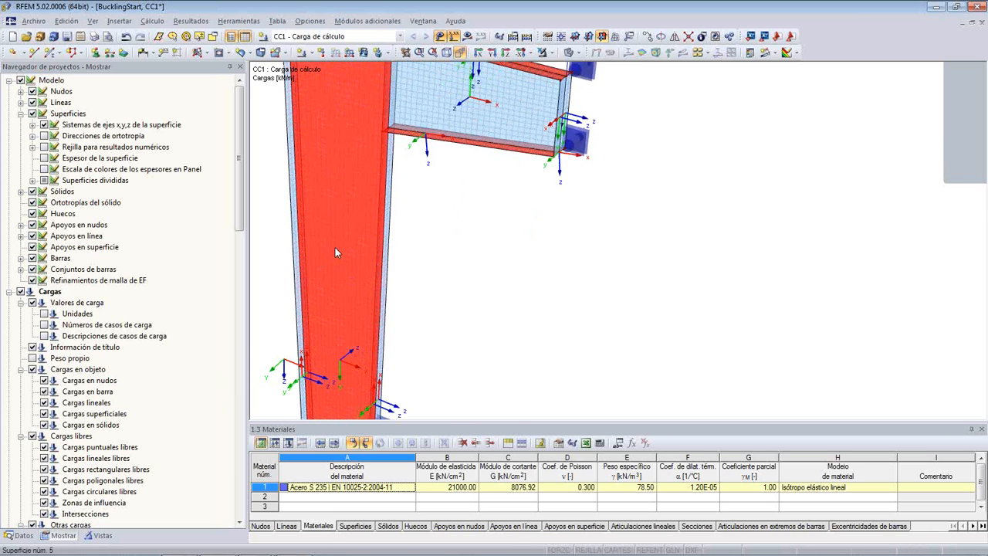
- Reverse the local axis system of surface 5, the column web, to match the bracket web's orientation
{"action": "right_click", "coordinate": [335, 252]}
{"action": "left_click", "coordinate": [401, 389]}
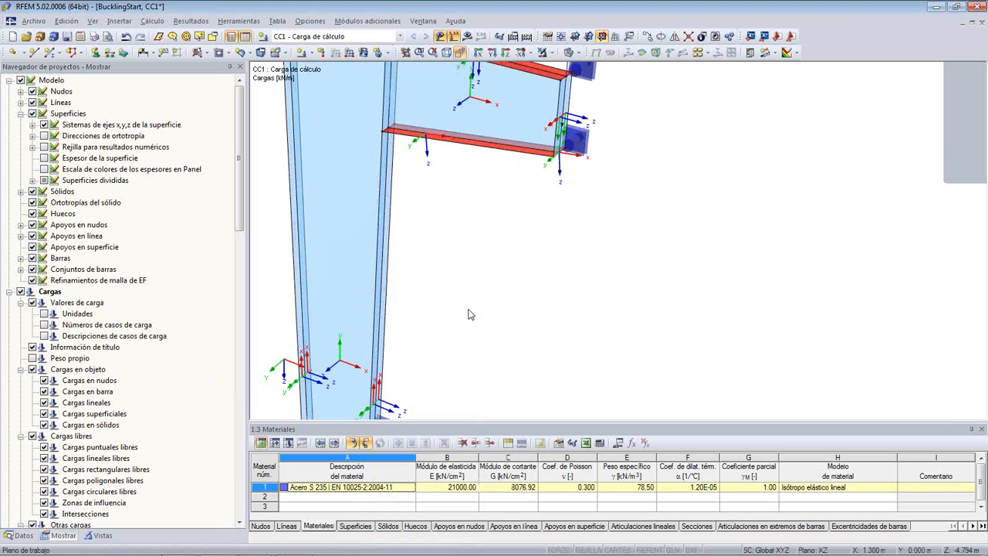
{"action": "middle_click_drag", "start_coordinate": [492, 244], "coordinate": [461, 177]}
{"action": "scroll", "coordinate": [465, 245], "scroll_direction": "down", "scroll_amount": 6}
{"action": "scroll", "coordinate": [474, 274], "scroll_direction": "up", "scroll_amount": 4}
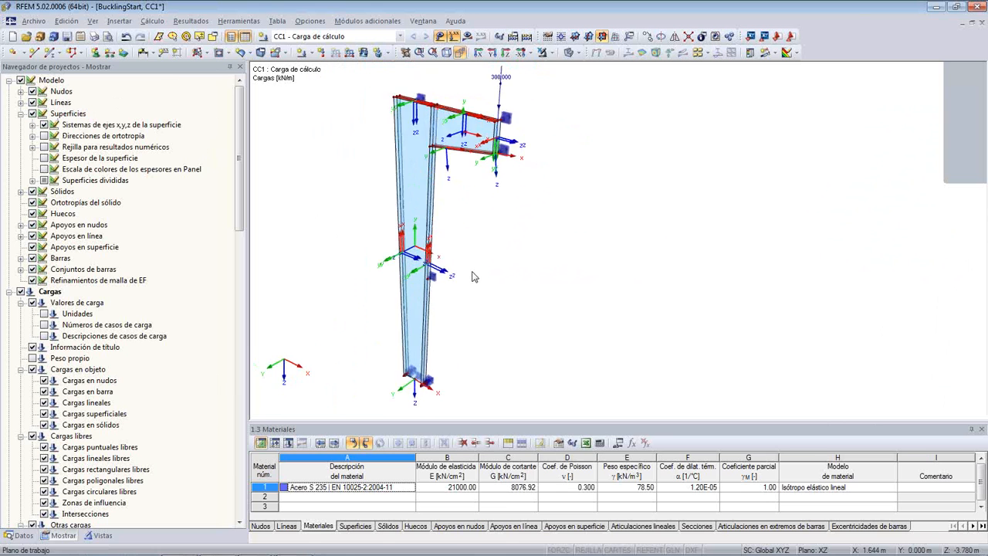
- Set the rendering colours back to surface thickness
{"action": "scroll", "coordinate": [451, 247], "scroll_direction": "up", "scroll_amount": 3}
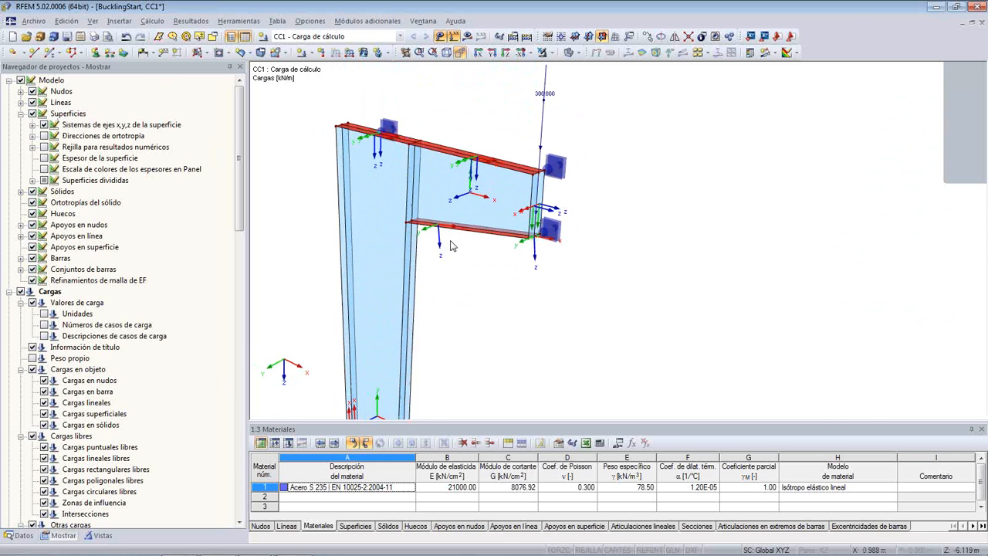
{"action": "scroll", "coordinate": [456, 255], "scroll_direction": "up", "scroll_amount": 1}
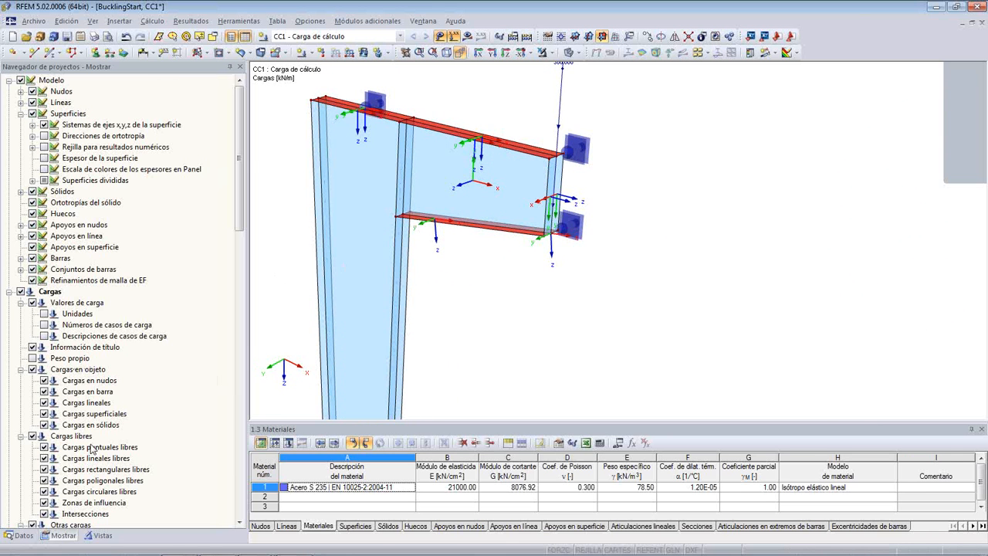
{"action": "left_click_drag", "start_coordinate": [240, 160], "coordinate": [240, 444]}
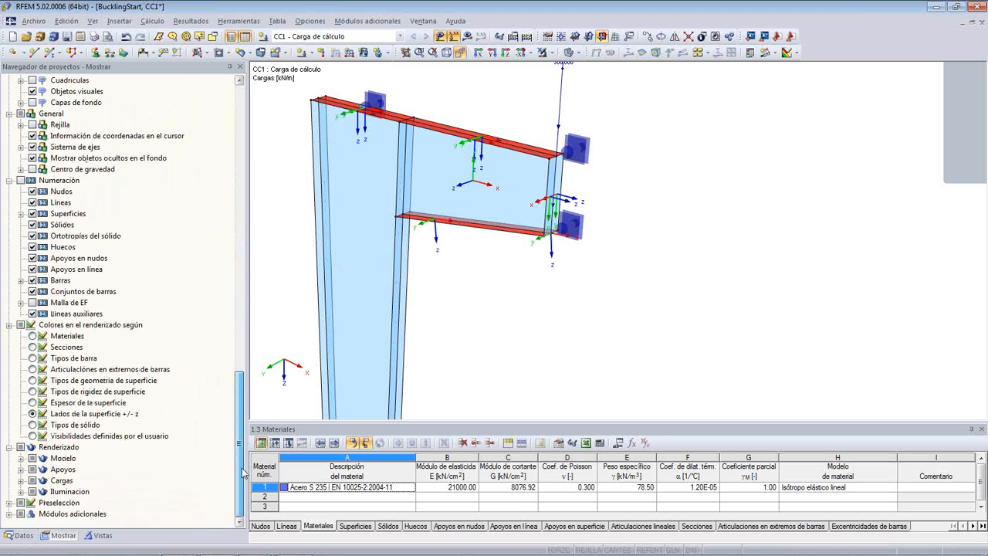
{"action": "left_click", "coordinate": [33, 403]}
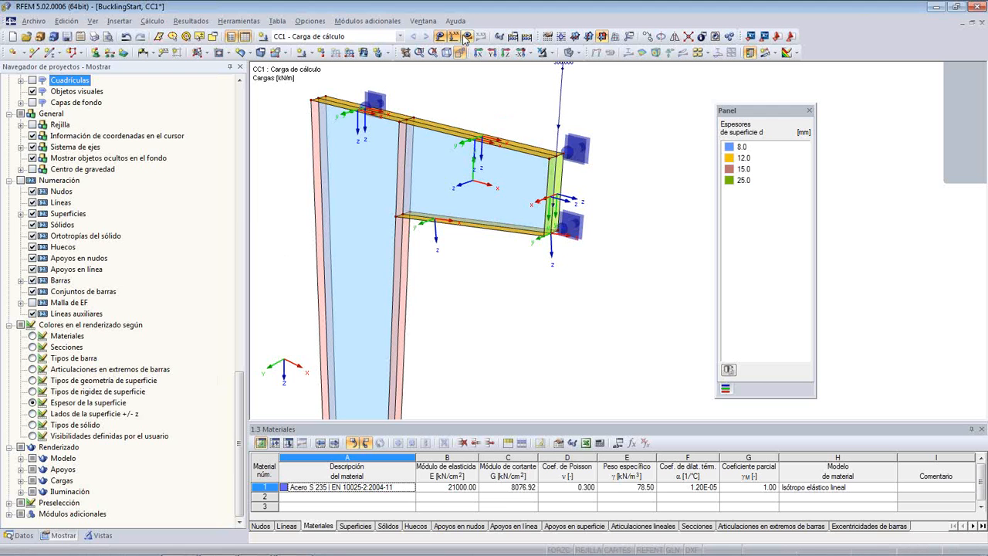
- Start the calculation of all results and interrupt the plausibility check
{"action": "left_click", "coordinate": [153, 20]}
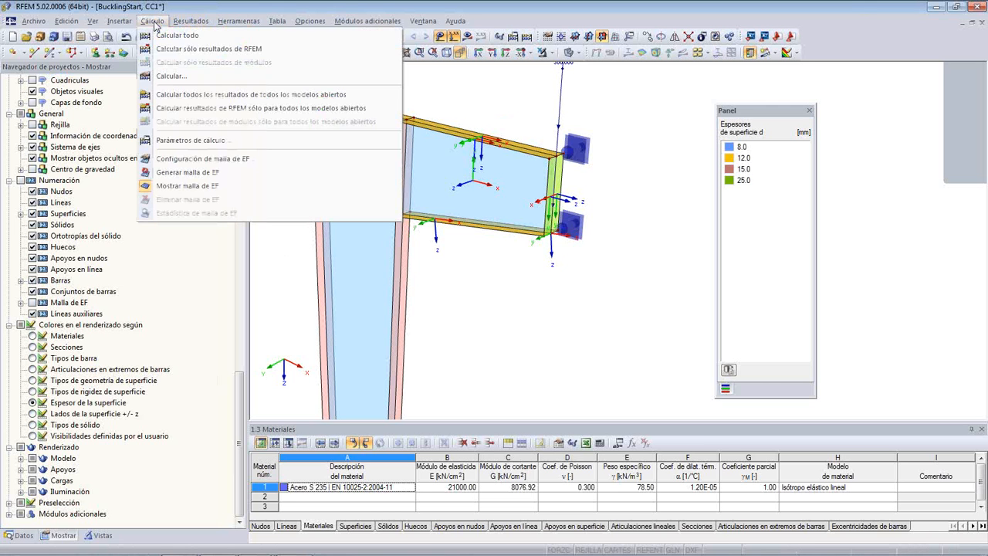
{"action": "left_click", "coordinate": [160, 36]}
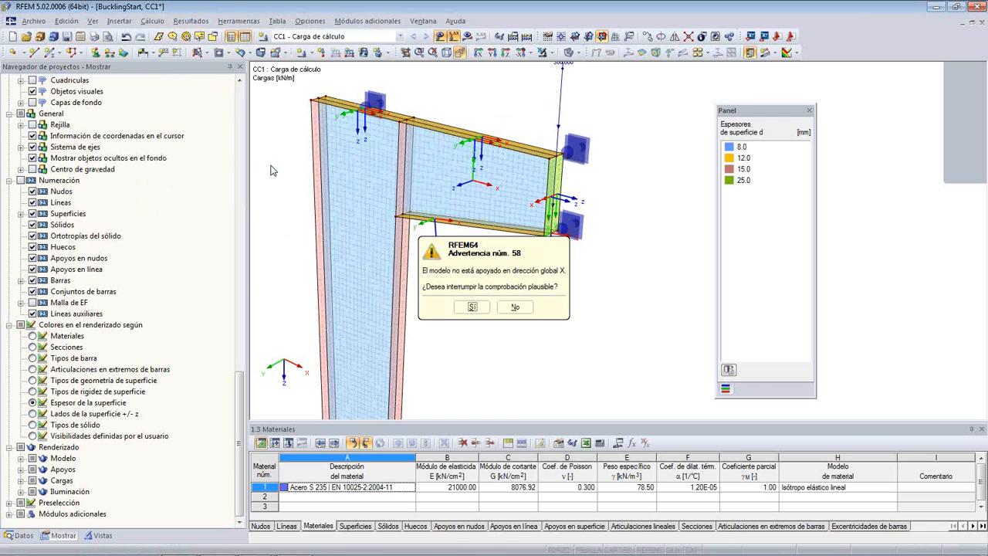
{"action": "left_click", "coordinate": [474, 308]}
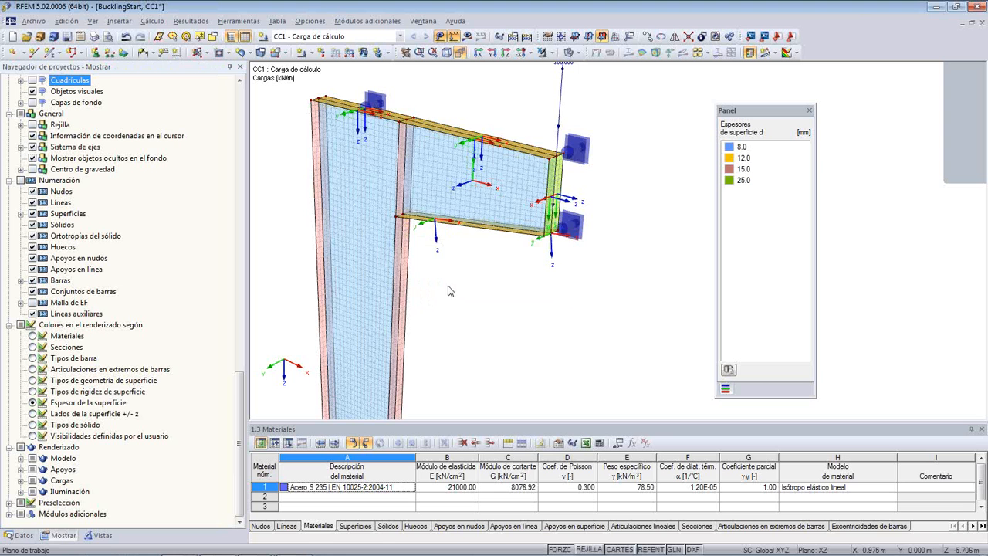
- Examine the nodal supports at the column base and display the model as wireframe there
{"action": "middle_click_drag", "start_coordinate": [451, 291], "coordinate": [430, 333], "text": "ctrl"}
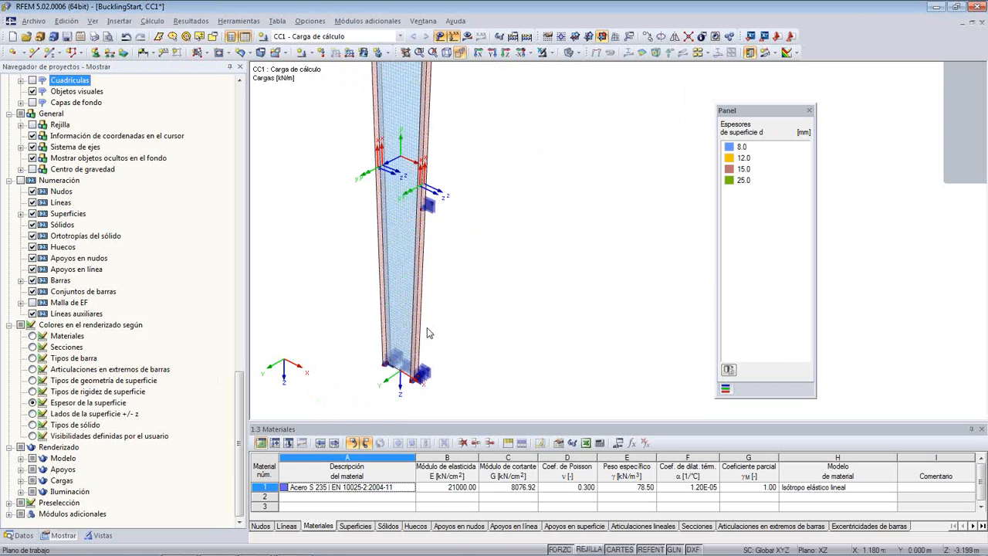
{"action": "middle_click_drag", "start_coordinate": [463, 366], "coordinate": [442, 354], "text": "ctrl"}
{"action": "scroll", "coordinate": [475, 284], "scroll_direction": "down", "scroll_amount": 5}
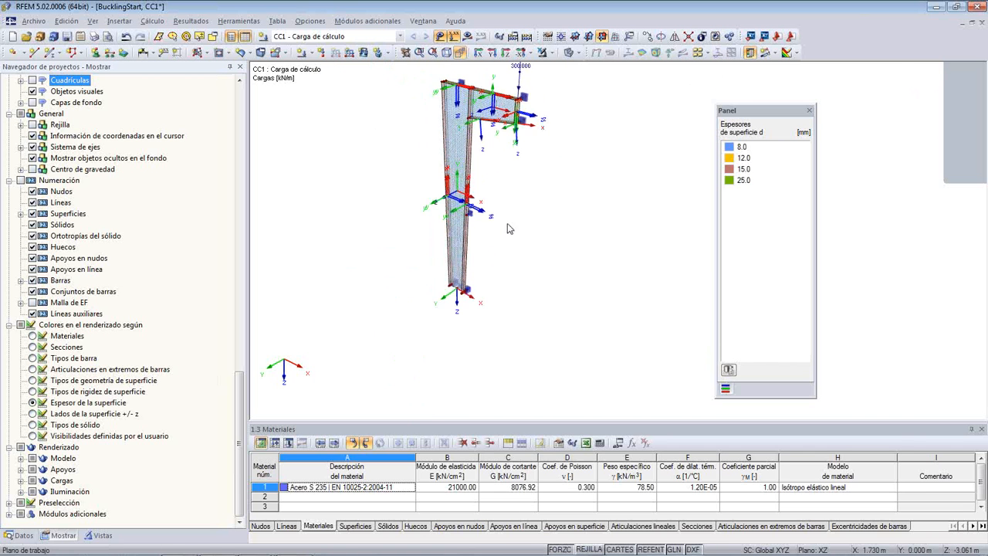
{"action": "scroll", "coordinate": [479, 274], "scroll_direction": "up", "scroll_amount": 5}
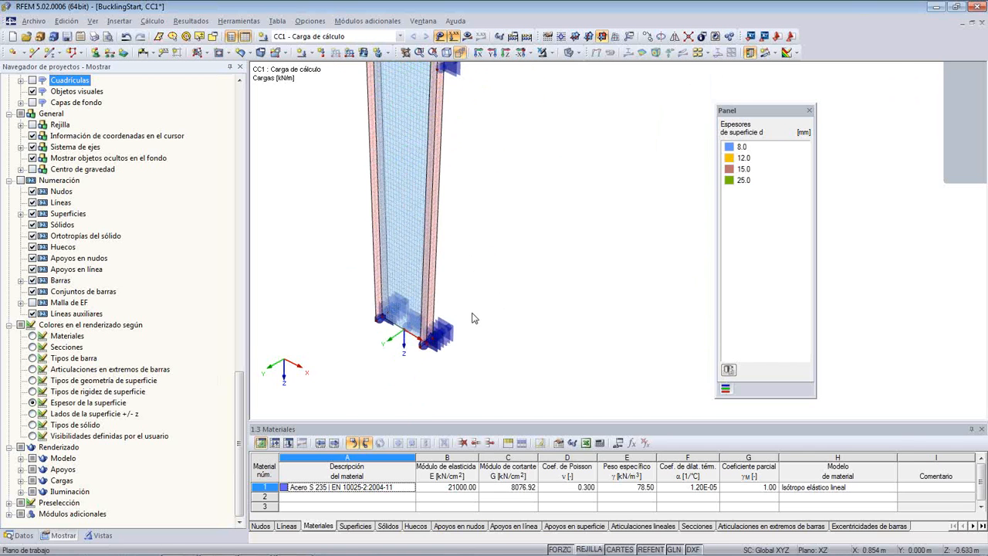
{"action": "scroll", "coordinate": [473, 313], "scroll_direction": "up", "scroll_amount": 5}
{"action": "middle_click_drag", "start_coordinate": [460, 322], "coordinate": [547, 228]}
{"action": "scroll", "coordinate": [563, 273], "scroll_direction": "down", "scroll_amount": 1}
{"action": "left_click_drag", "start_coordinate": [538, 370], "coordinate": [511, 393]}
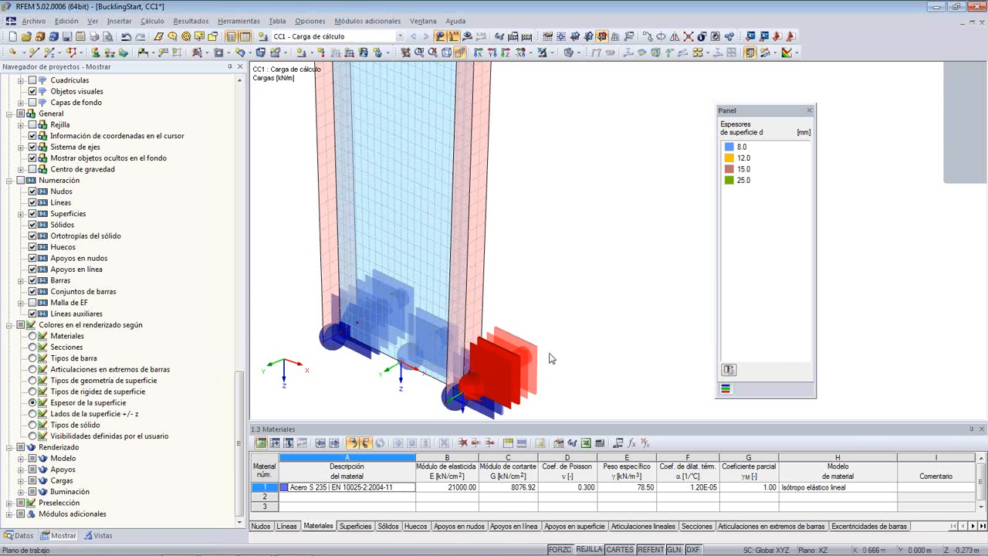
{"action": "middle_click_drag", "start_coordinate": [566, 339], "coordinate": [653, 290], "text": "ctrl"}
{"action": "left_click_drag", "start_coordinate": [597, 296], "coordinate": [515, 418]}
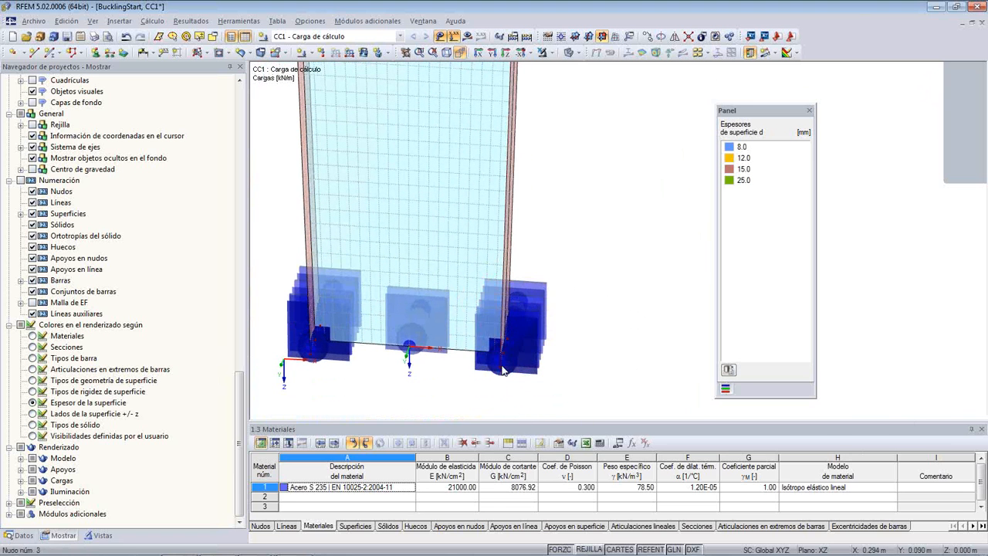
{"action": "left_click", "coordinate": [569, 52]}
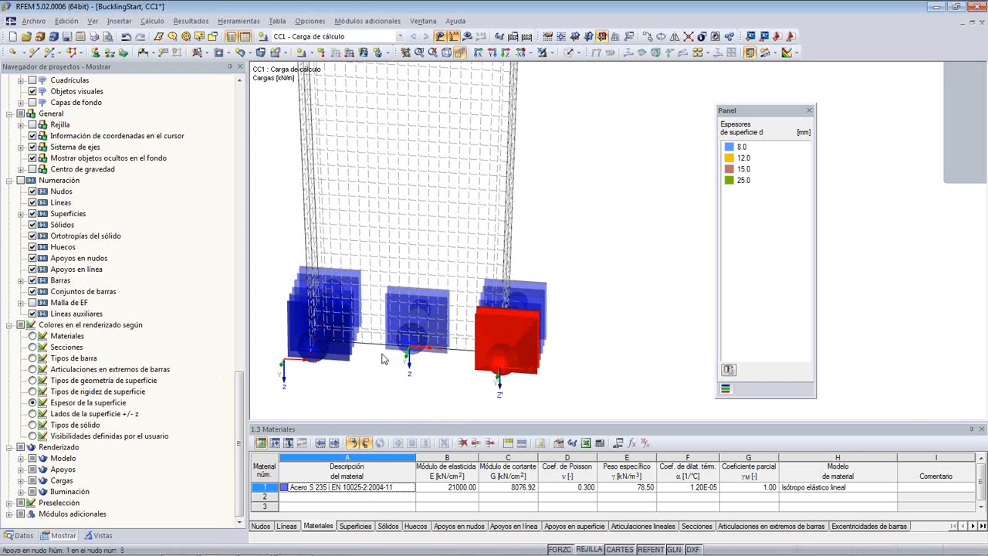
{"action": "scroll", "coordinate": [408, 365], "scroll_direction": "up", "scroll_amount": 2}
{"action": "scroll", "coordinate": [423, 361], "scroll_direction": "down", "scroll_amount": 2}
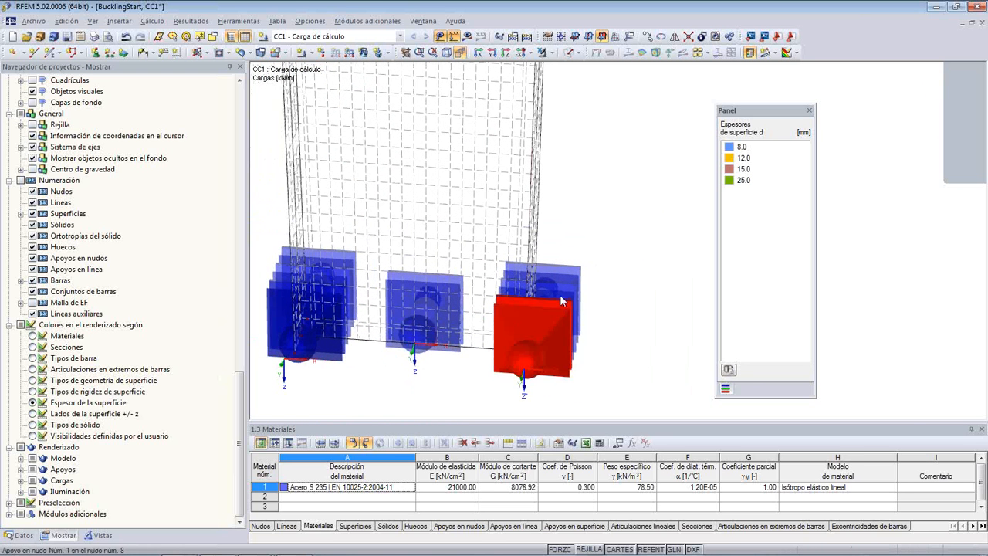
- Reduce the display size of the nodal support symbols twice so the base supports can be told apart
{"action": "right_click", "coordinate": [566, 293]}
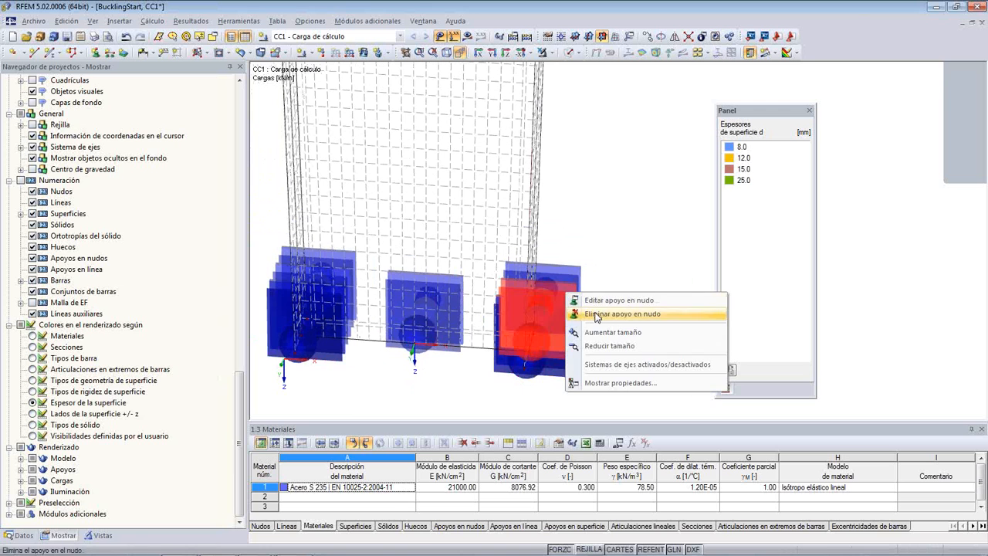
{"action": "left_click", "coordinate": [600, 346]}
{"action": "right_click", "coordinate": [564, 320]}
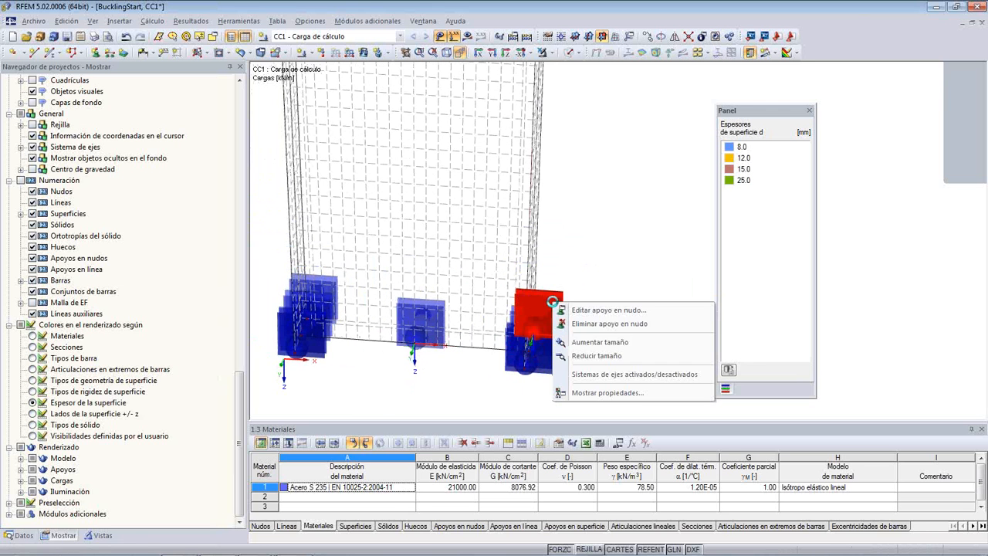
{"action": "left_click", "coordinate": [583, 353]}
{"action": "left_click", "coordinate": [616, 335]}
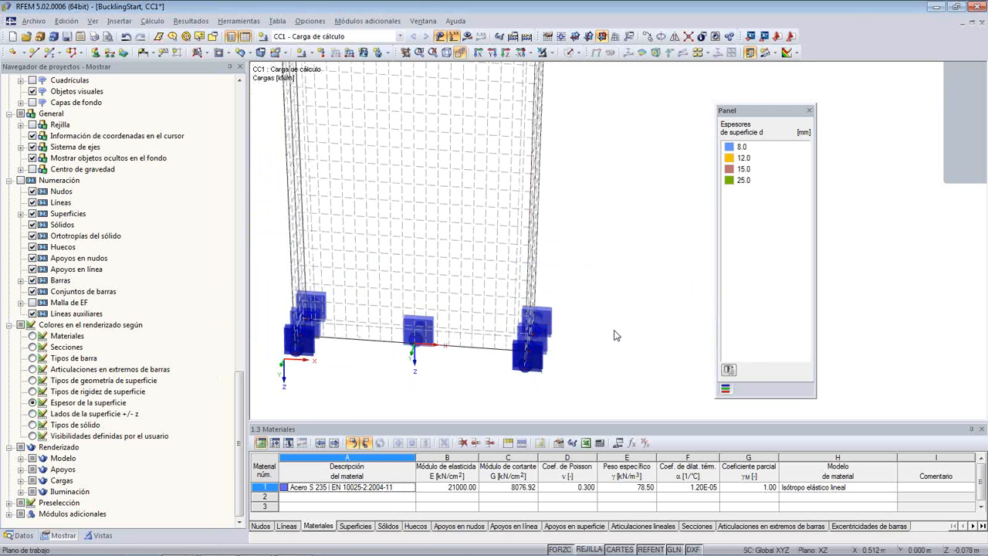
- Select all the nodal supports at the column base and change their support type to the hinged option Articulado fijo
{"action": "scroll", "coordinate": [564, 354], "scroll_direction": "up", "scroll_amount": 2}
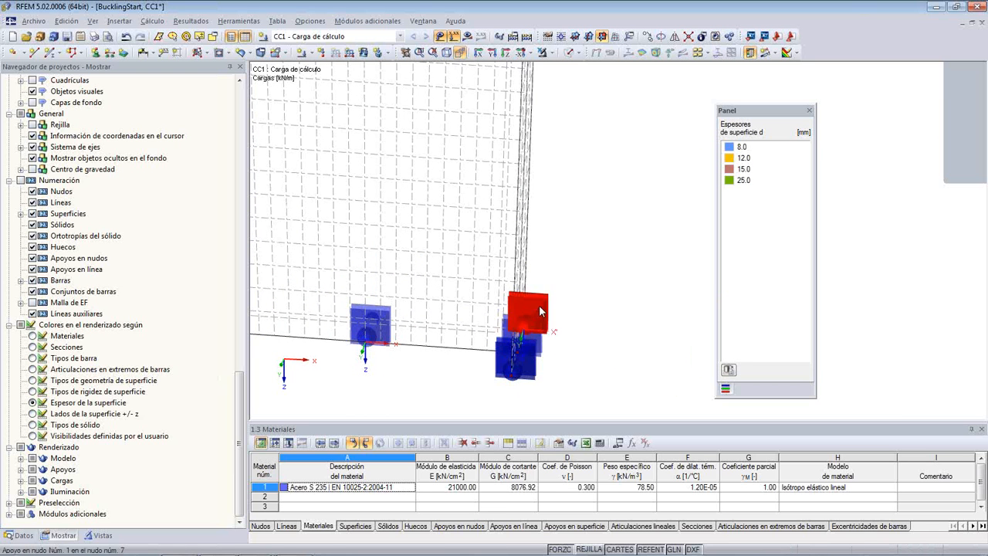
{"action": "left_click", "coordinate": [534, 337], "text": "ctrl"}
{"action": "left_click", "coordinate": [521, 357], "text": "ctrl"}
{"action": "left_click", "coordinate": [383, 336], "text": "ctrl"}
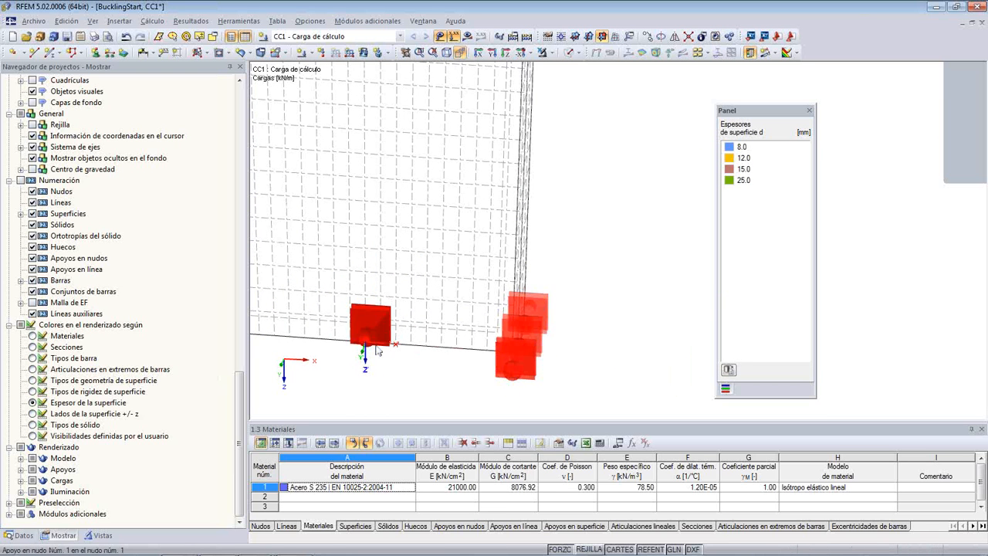
{"action": "middle_click_drag", "start_coordinate": [349, 387], "coordinate": [506, 369]}
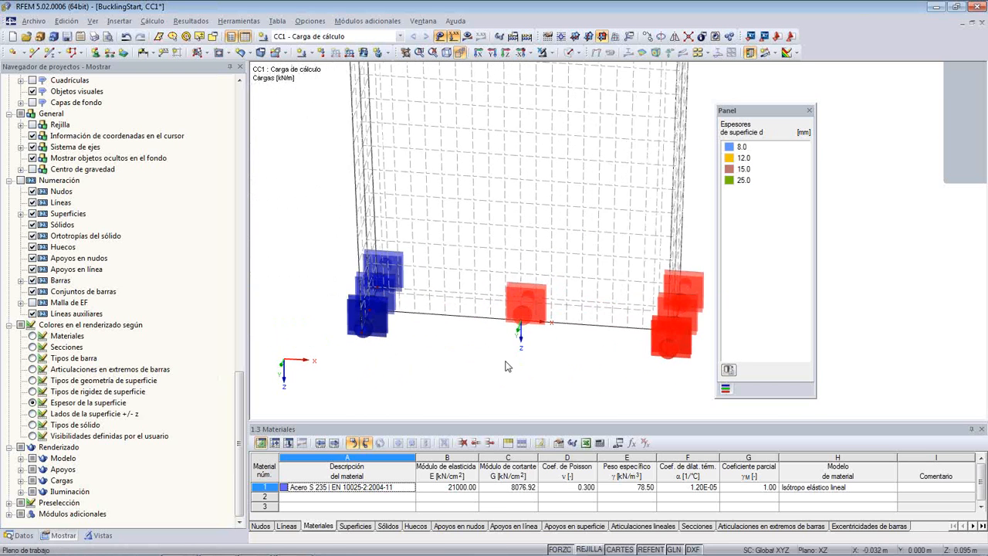
{"action": "left_click", "coordinate": [388, 298], "text": "ctrl"}
{"action": "right_click", "coordinate": [392, 268]}
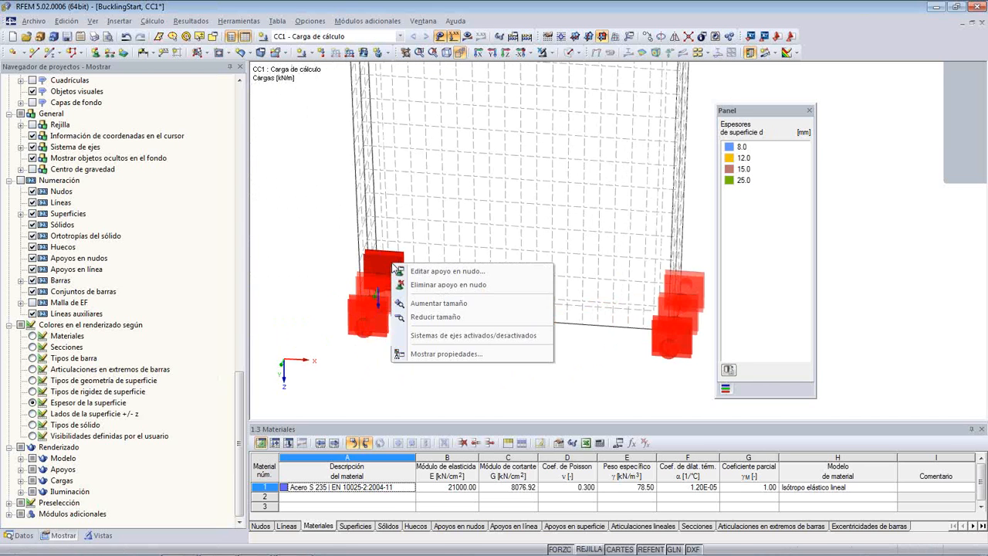
{"action": "left_click", "coordinate": [432, 271]}
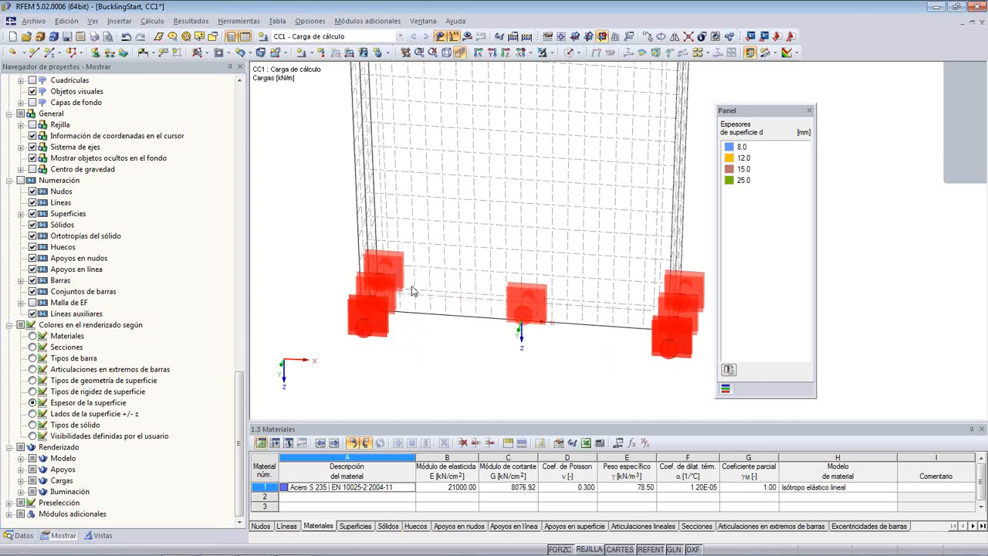
{"action": "left_click", "coordinate": [478, 224]}
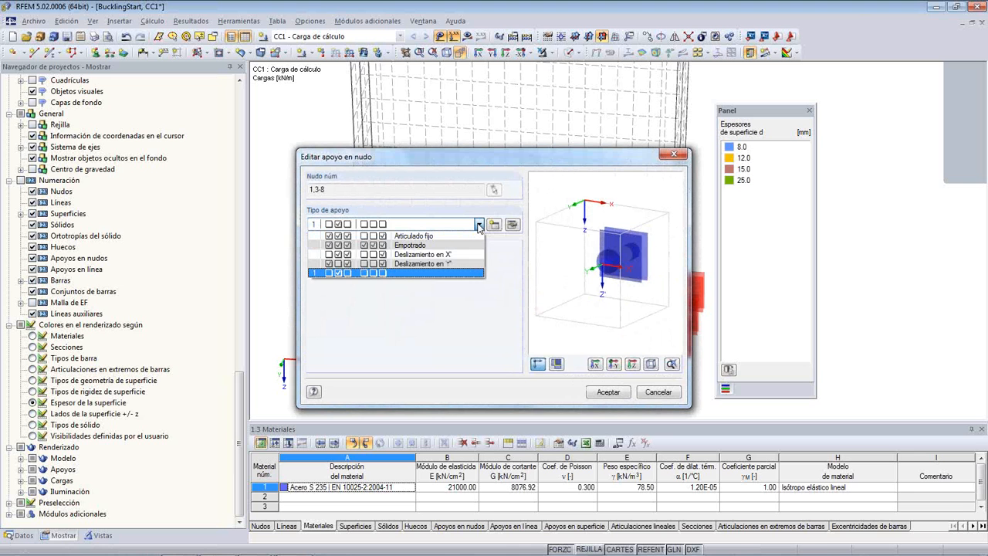
{"action": "left_click", "coordinate": [474, 236]}
{"action": "left_click", "coordinate": [590, 392]}
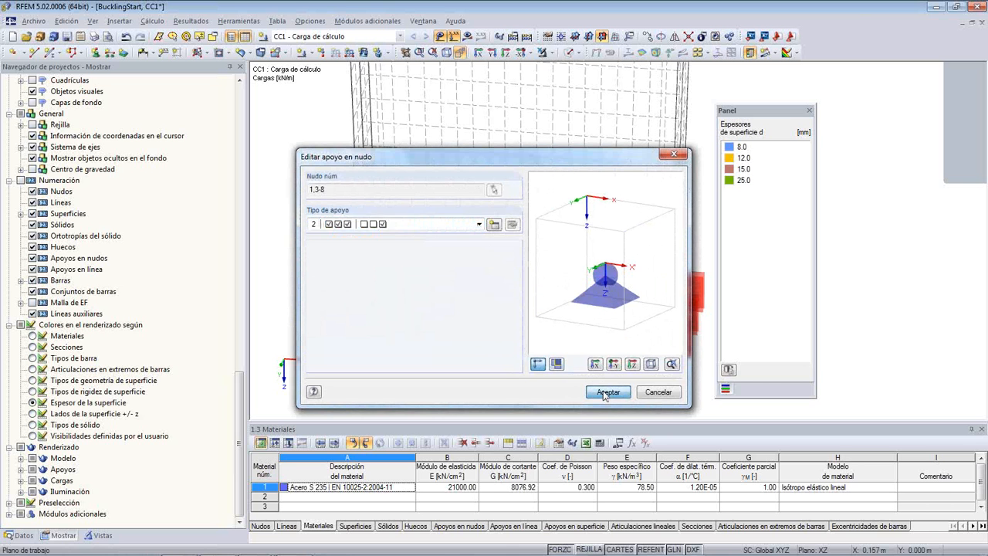
{"action": "left_click", "coordinate": [589, 388]}
- Request the results of load case CC1 and start its calculation
{"action": "scroll", "coordinate": [615, 332], "scroll_direction": "down", "scroll_amount": 7}
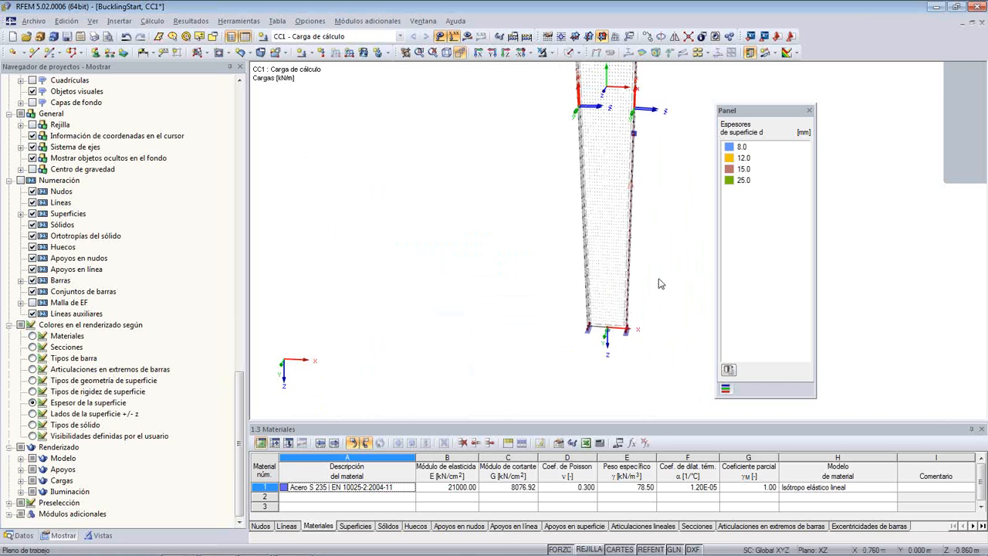
{"action": "scroll", "coordinate": [654, 278], "scroll_direction": "up", "scroll_amount": 3}
{"action": "middle_click_drag", "start_coordinate": [654, 278], "coordinate": [601, 289], "text": "ctrl"}
{"action": "middle_click_drag", "start_coordinate": [637, 262], "coordinate": [548, 278]}
{"action": "left_click", "coordinate": [466, 37]}
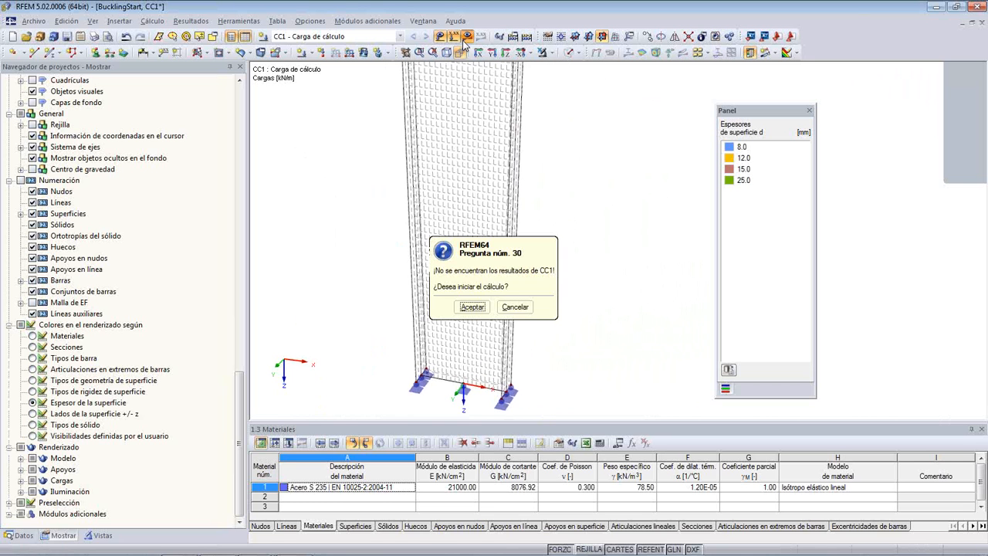
{"action": "left_click", "coordinate": [472, 307]}
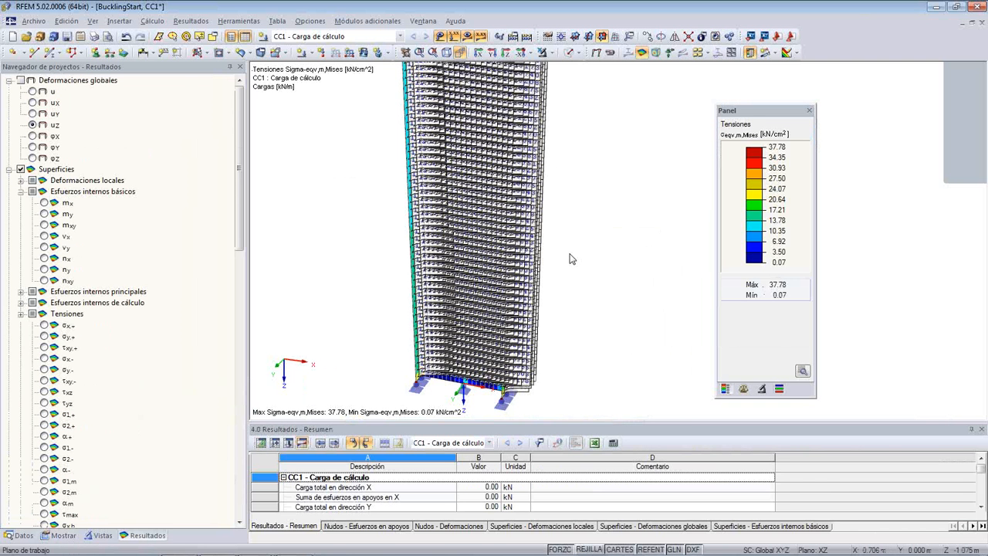
- Hide the result values on the surfaces so only the coloured stress plot is displayed
{"action": "scroll", "coordinate": [641, 115], "scroll_direction": "down", "scroll_amount": 4}
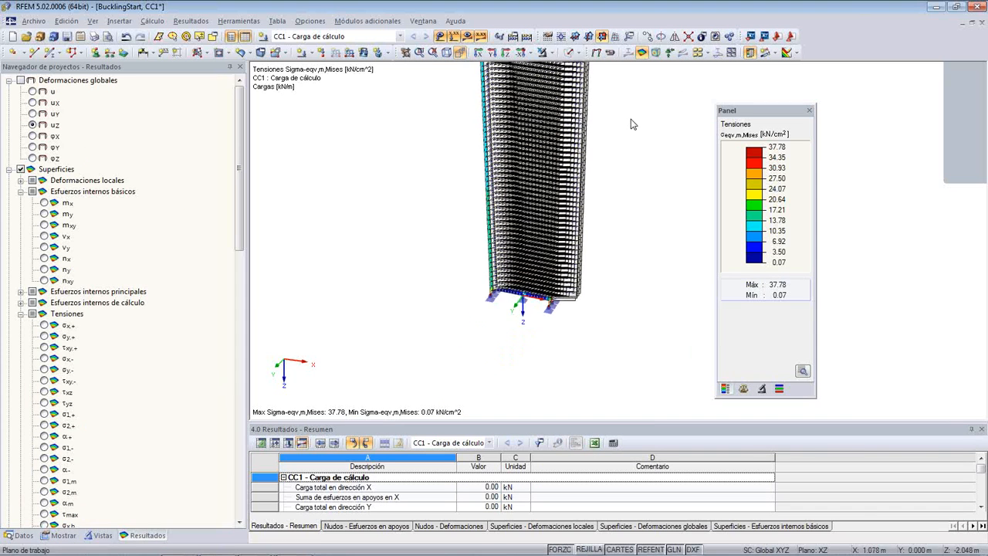
{"action": "middle_click_drag", "start_coordinate": [631, 119], "coordinate": [545, 137]}
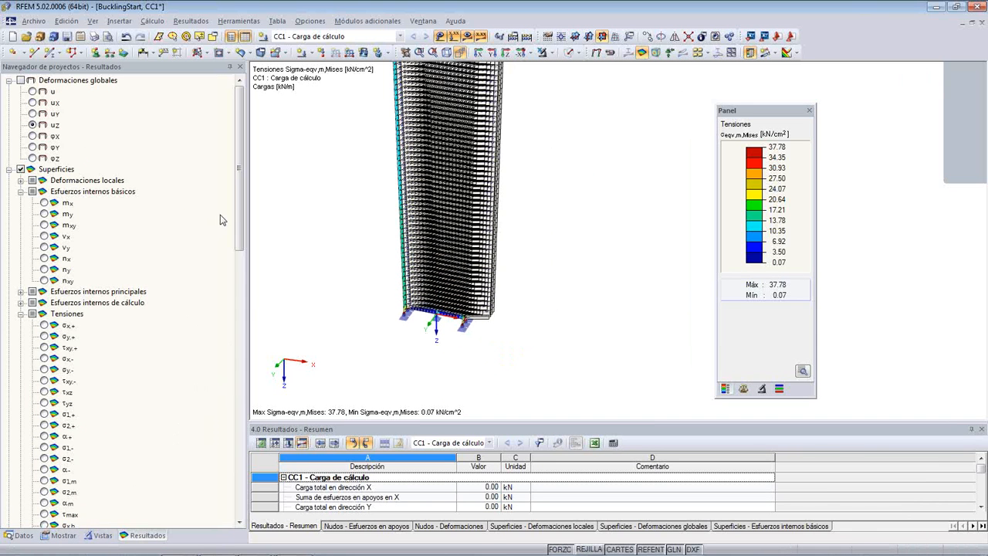
{"action": "scroll", "coordinate": [231, 316], "scroll_direction": "down", "scroll_amount": 20}
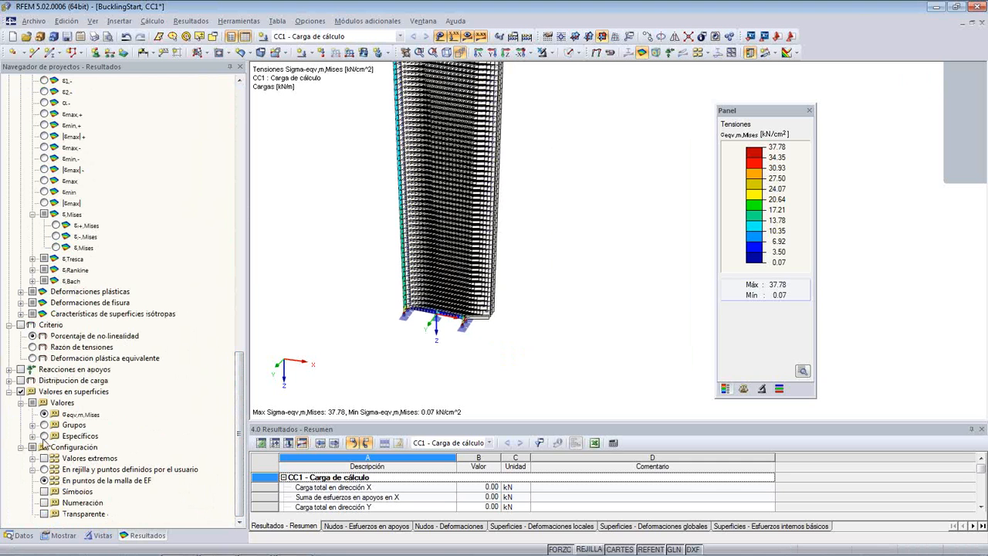
{"action": "left_click", "coordinate": [21, 392]}
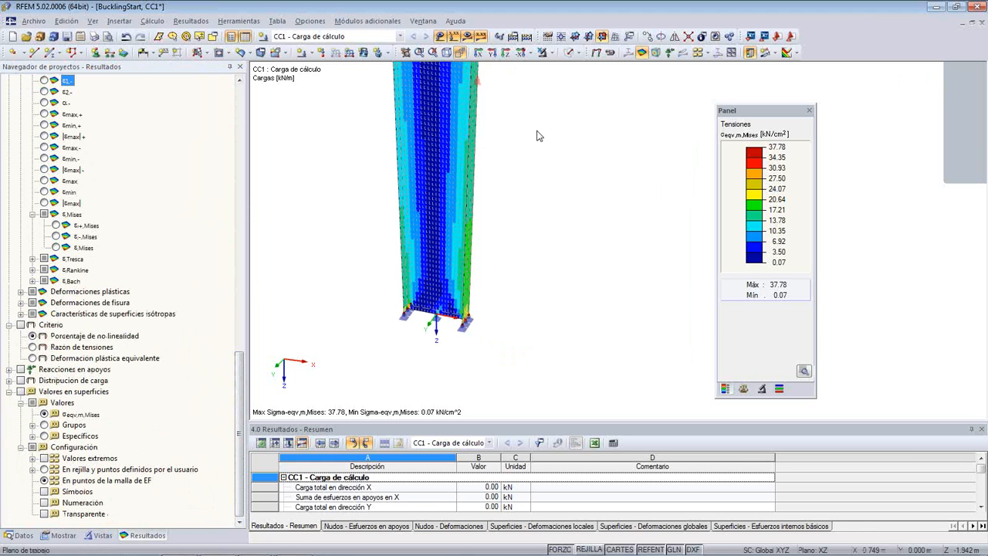
- Examine the von Mises membrane stresses along the column and around the inner corner where the beam joins it
{"action": "middle_click_drag", "start_coordinate": [536, 131], "coordinate": [445, 412]}
{"action": "middle_click_drag", "start_coordinate": [464, 145], "coordinate": [543, 394]}
{"action": "middle_click_drag", "start_coordinate": [586, 209], "coordinate": [501, 309]}
{"action": "middle_click_drag", "start_coordinate": [456, 287], "coordinate": [585, 287]}
{"action": "scroll", "coordinate": [541, 284], "scroll_direction": "up", "scroll_amount": 3}
{"action": "scroll", "coordinate": [460, 247], "scroll_direction": "up", "scroll_amount": 4}
{"action": "scroll", "coordinate": [489, 285], "scroll_direction": "up", "scroll_amount": 1}
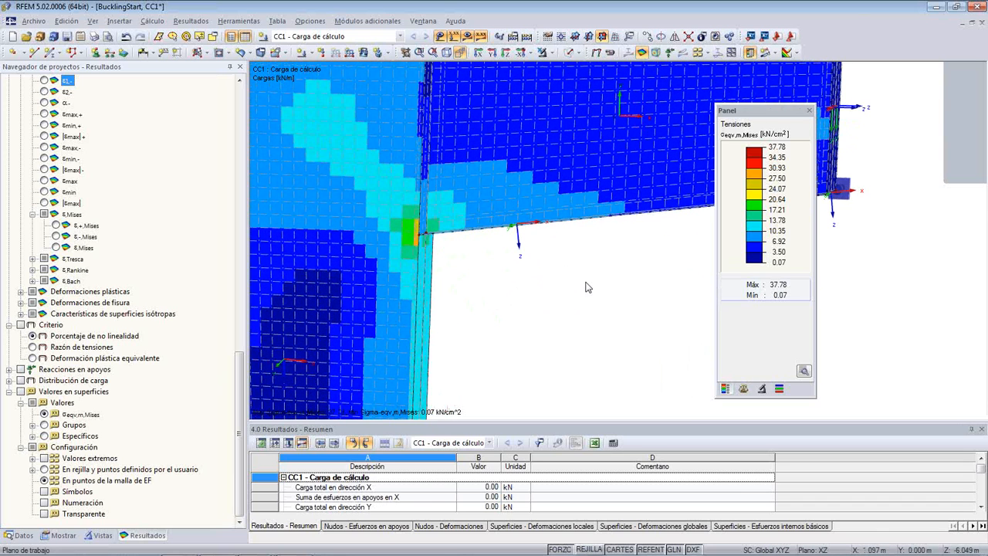
{"action": "left_click", "coordinate": [63, 535]}
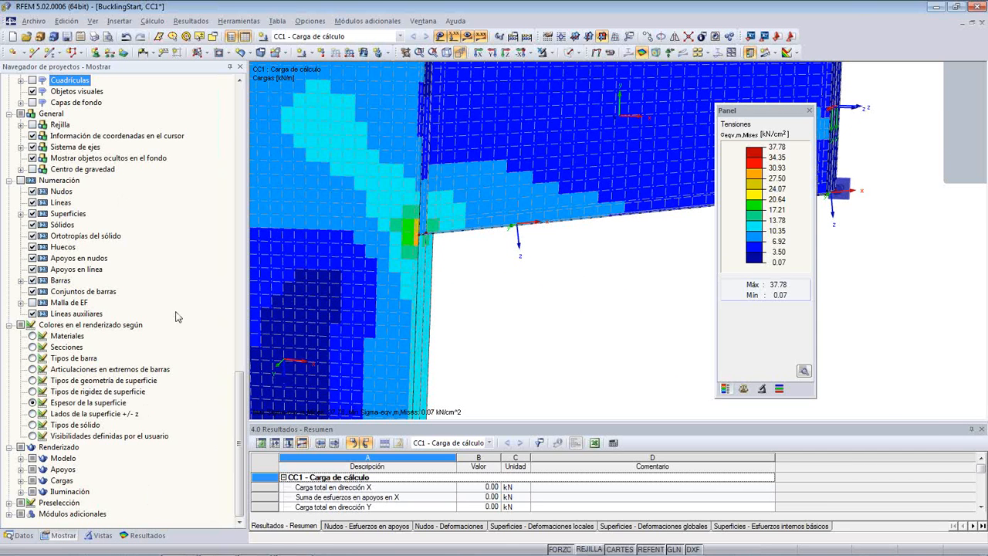
{"action": "left_click", "coordinate": [143, 535]}
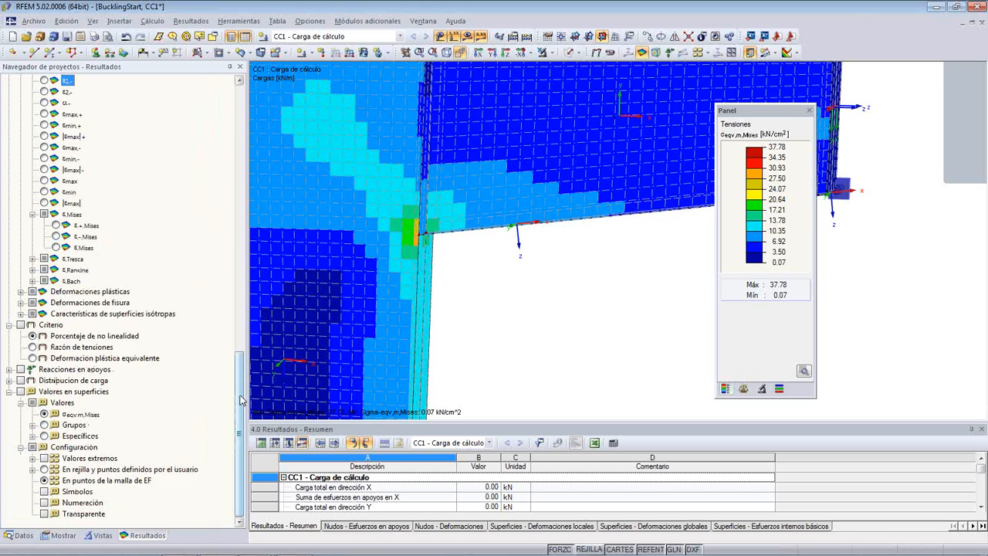
- Display the total global deformation u of the frame and animate it
{"action": "left_click_drag", "start_coordinate": [240, 396], "coordinate": [256, 74]}
{"action": "left_click", "coordinate": [43, 93]}
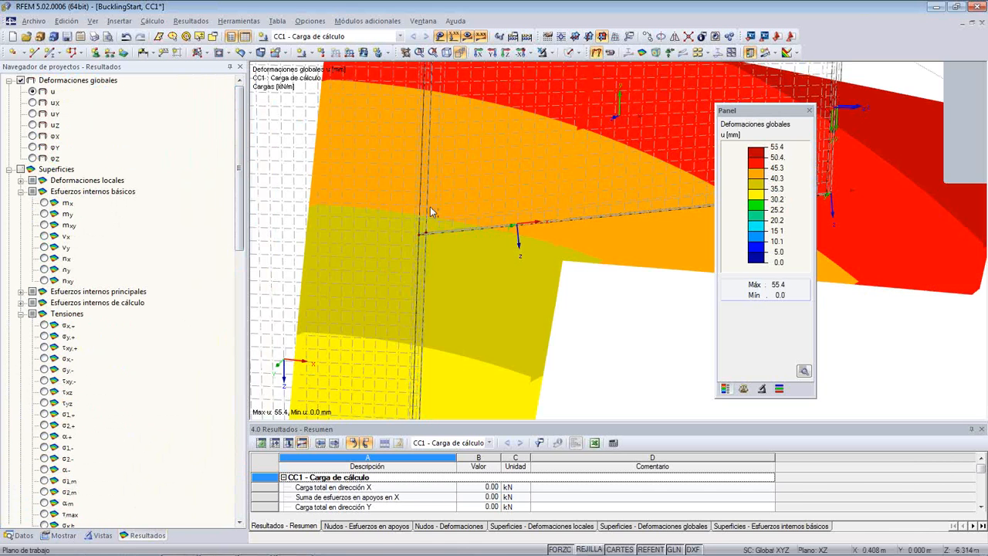
{"action": "middle_click_drag", "start_coordinate": [491, 238], "coordinate": [481, 345], "text": "ctrl"}
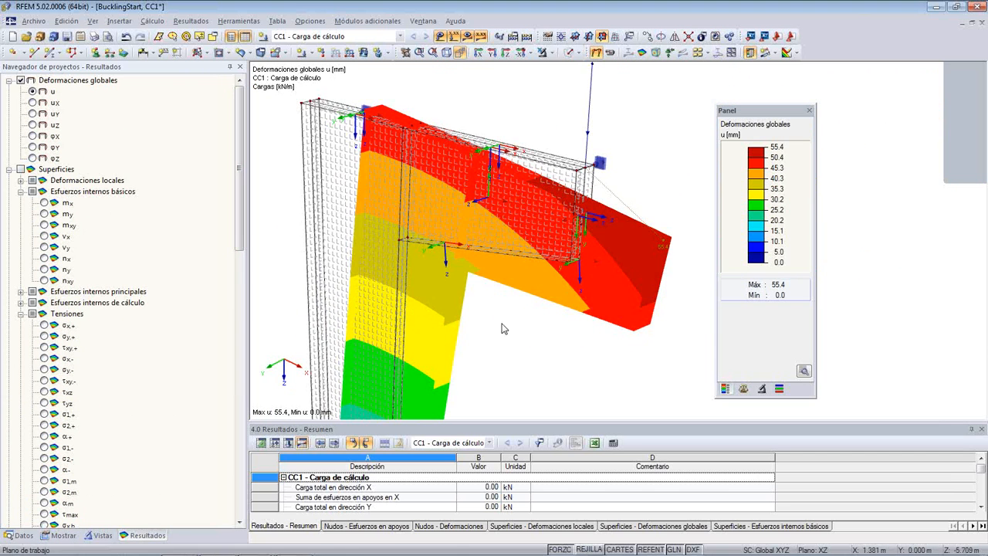
{"action": "left_click", "coordinate": [610, 52]}
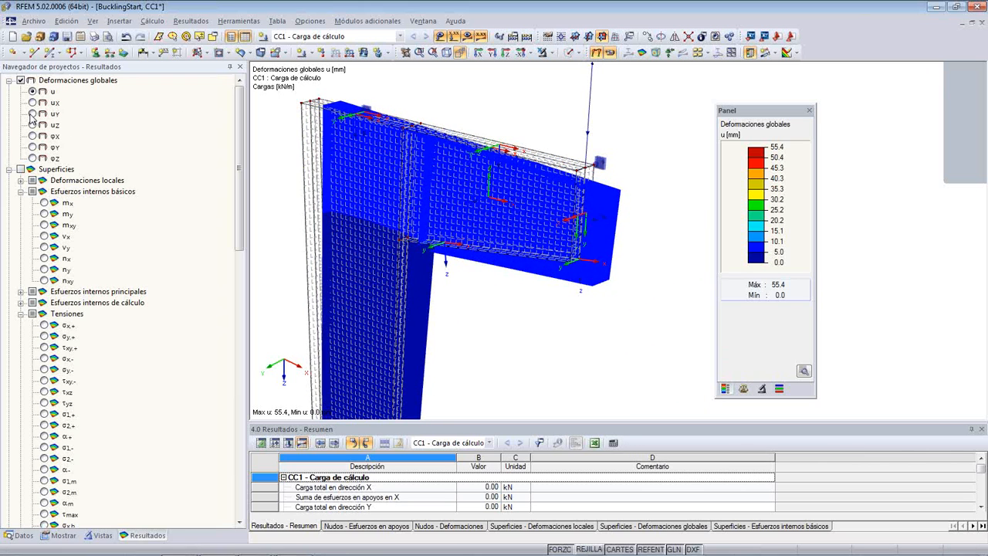
- View the animated global deformations uX and uZ, and look up the command for creating a video file
{"action": "left_click", "coordinate": [32, 103]}
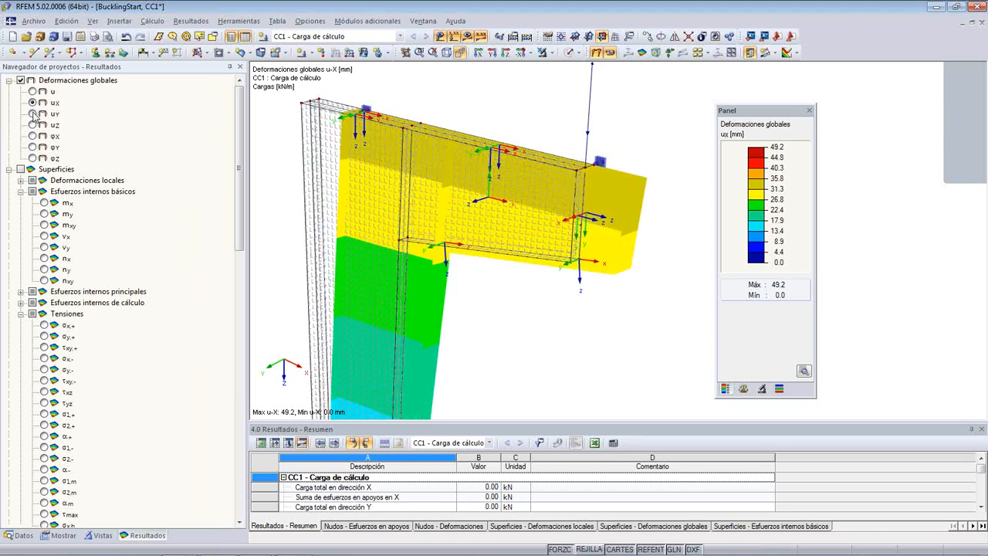
{"action": "left_click", "coordinate": [32, 124]}
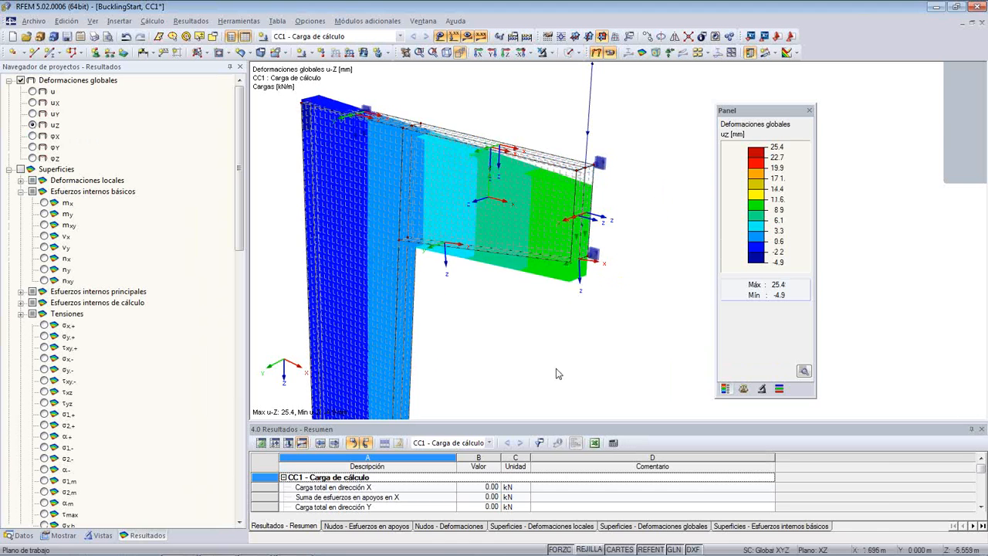
{"action": "middle_click_drag", "start_coordinate": [578, 371], "coordinate": [421, 345], "text": "ctrl"}
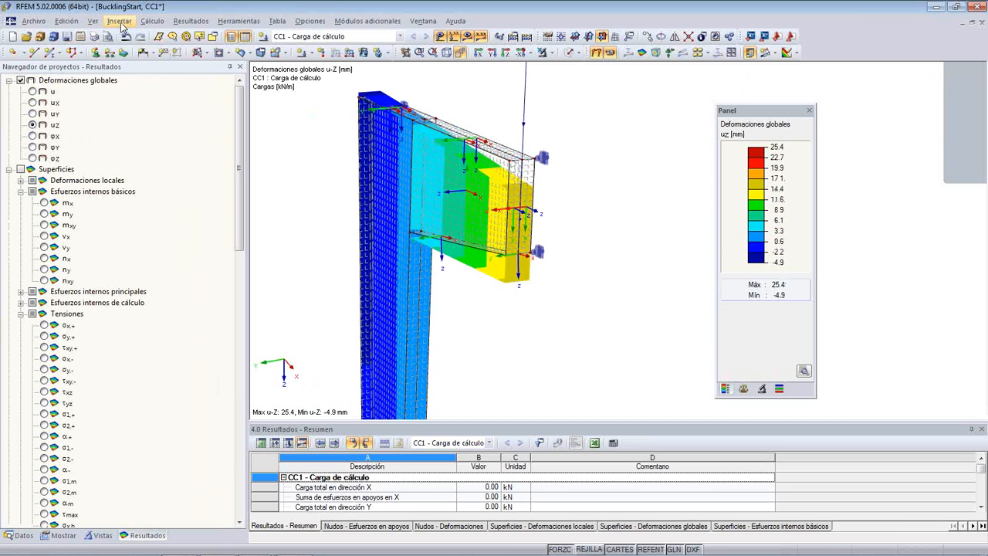
{"action": "left_click", "coordinate": [239, 20]}
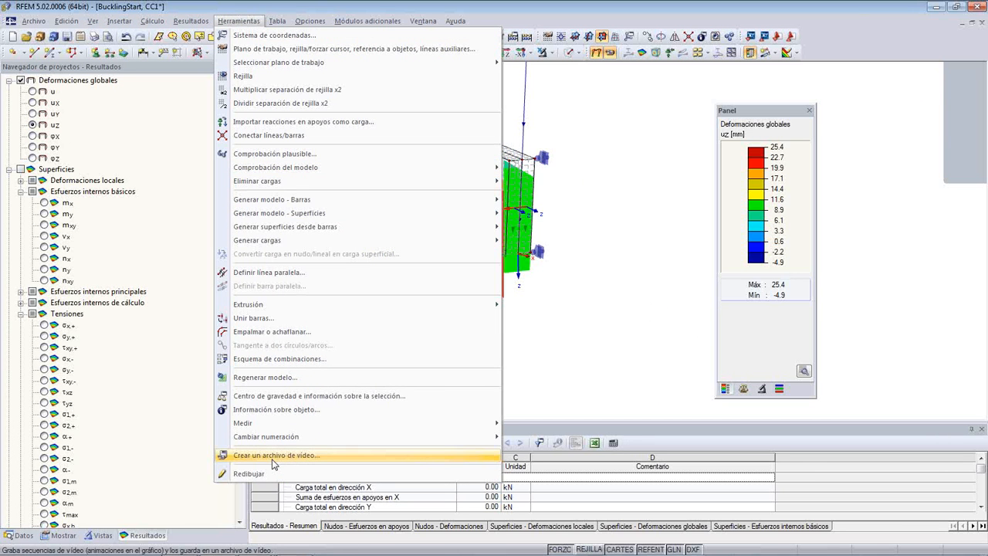
{"action": "left_click", "coordinate": [639, 102]}
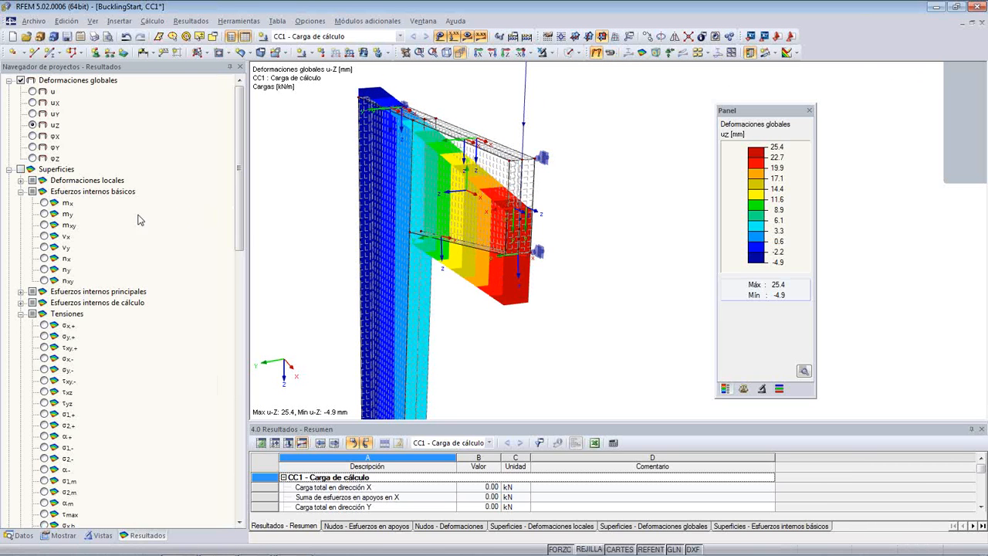
- Display the basic internal moments mx and my on the surfaces and examine them at the column-beam corner
{"action": "left_click", "coordinate": [44, 202]}
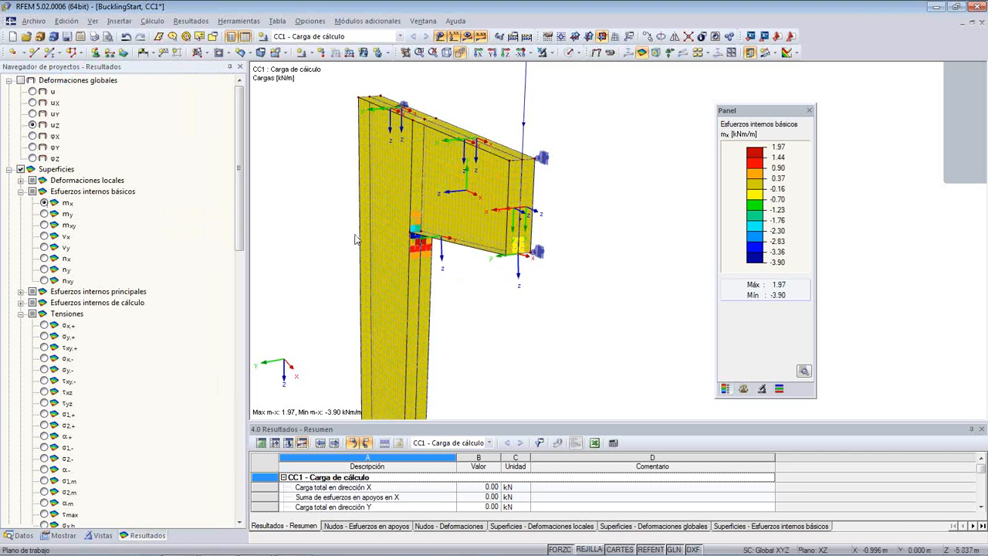
{"action": "scroll", "coordinate": [335, 236], "scroll_direction": "down", "scroll_amount": 2}
{"action": "middle_click_drag", "start_coordinate": [332, 238], "coordinate": [362, 189], "text": "ctrl"}
{"action": "scroll", "coordinate": [208, 146], "scroll_direction": "up", "scroll_amount": 2}
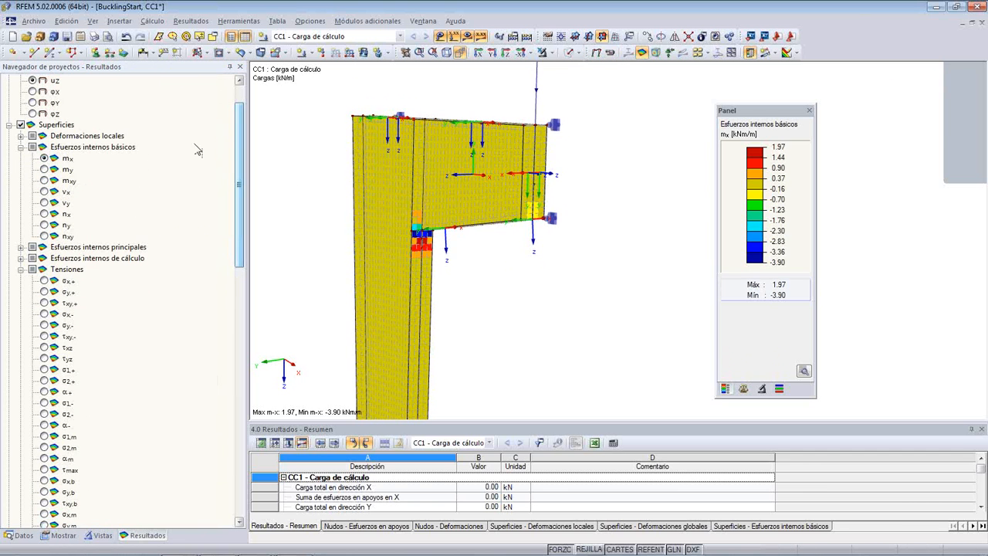
{"action": "left_click", "coordinate": [45, 170]}
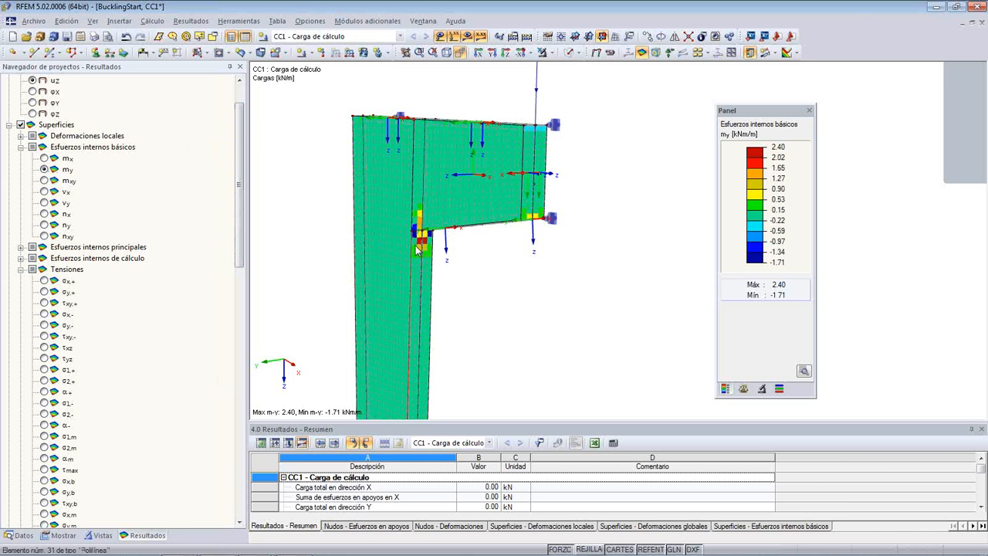
{"action": "scroll", "coordinate": [419, 249], "scroll_direction": "up", "scroll_amount": 1}
{"action": "scroll", "coordinate": [420, 249], "scroll_direction": "up", "scroll_amount": 1}
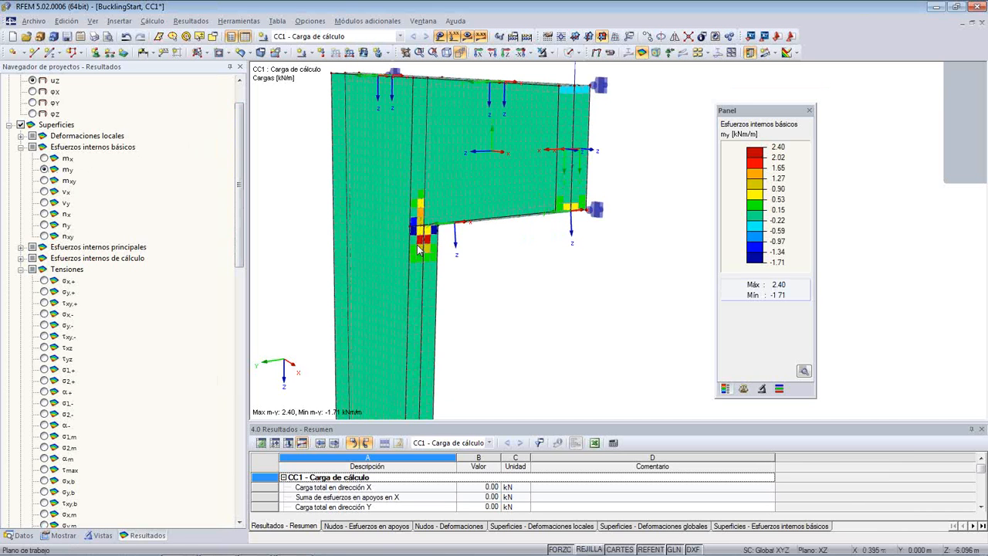
- Display the basic internal force nx on the surfaces and inspect its distribution around the corner
{"action": "left_click", "coordinate": [45, 214]}
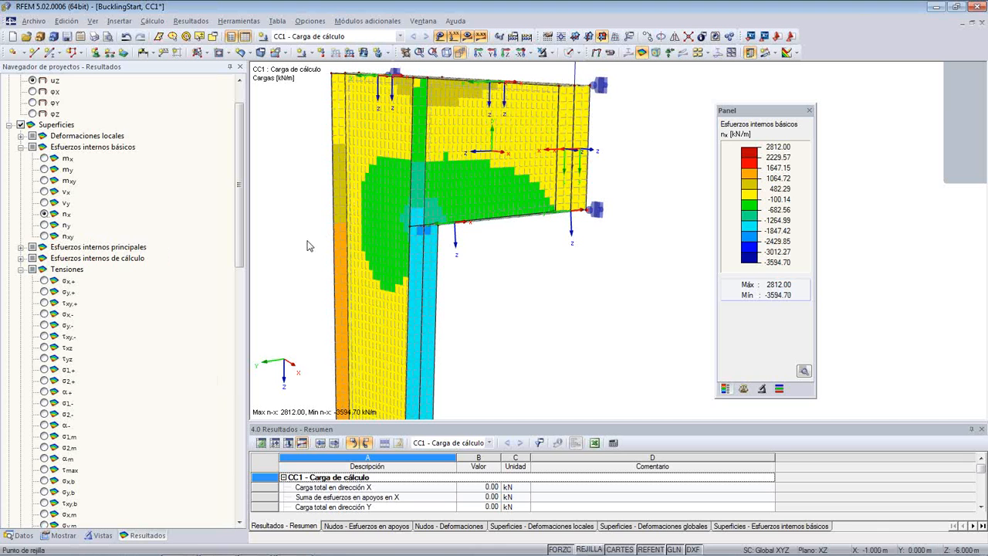
{"action": "middle_click_drag", "start_coordinate": [301, 245], "coordinate": [322, 254]}
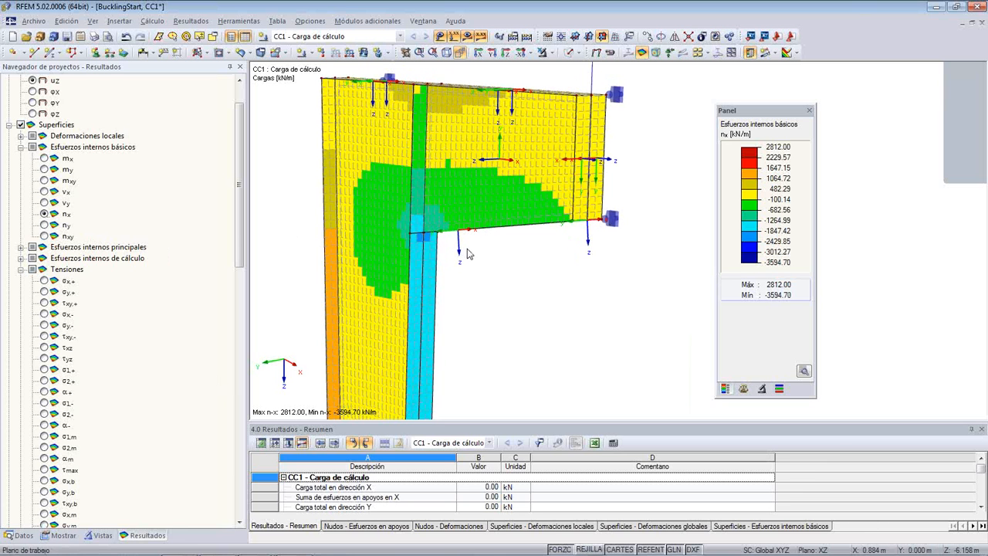
{"action": "scroll", "coordinate": [503, 207], "scroll_direction": "up", "scroll_amount": 2}
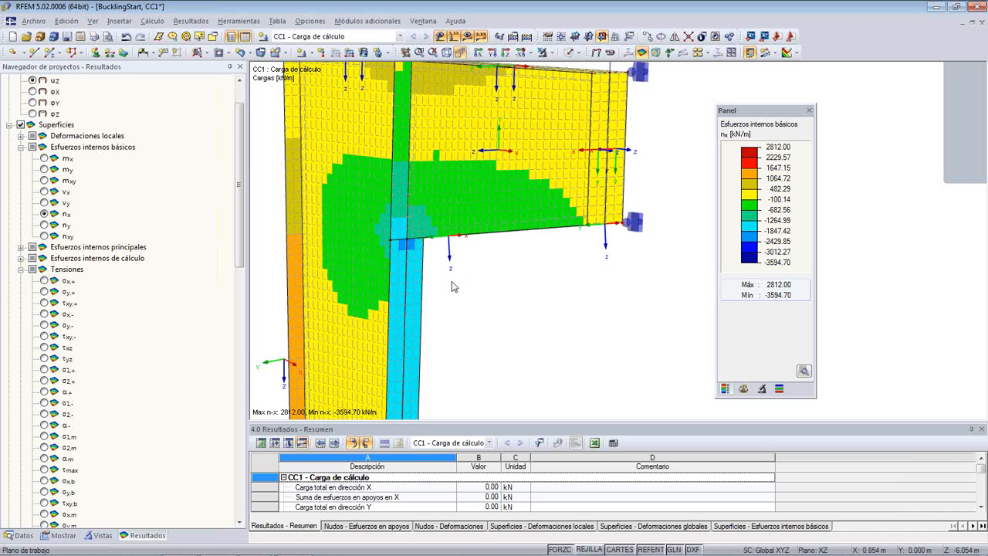
- Display the surface stresses σx,+ and look through the other available stress results
{"action": "left_click", "coordinate": [44, 281]}
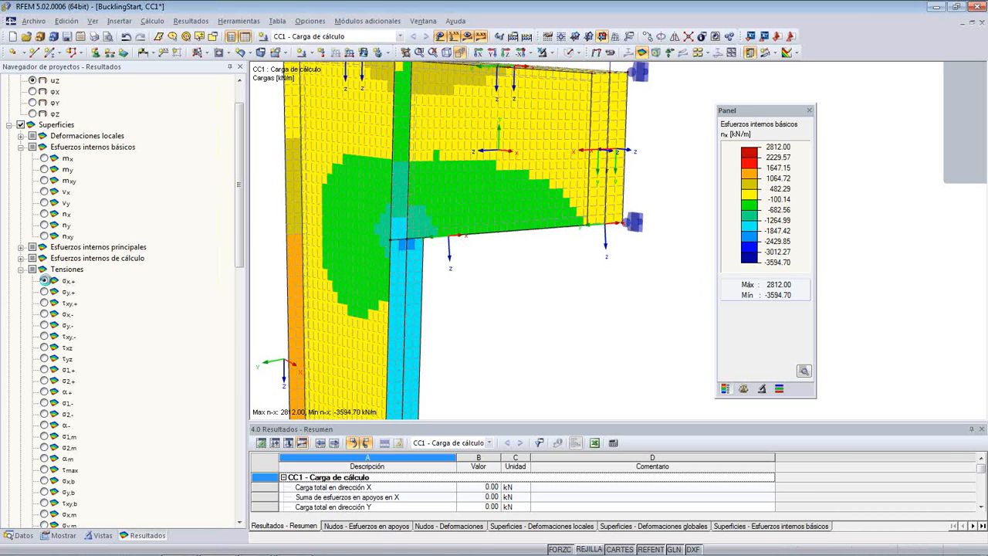
{"action": "scroll", "coordinate": [229, 324], "scroll_direction": "down", "scroll_amount": 7}
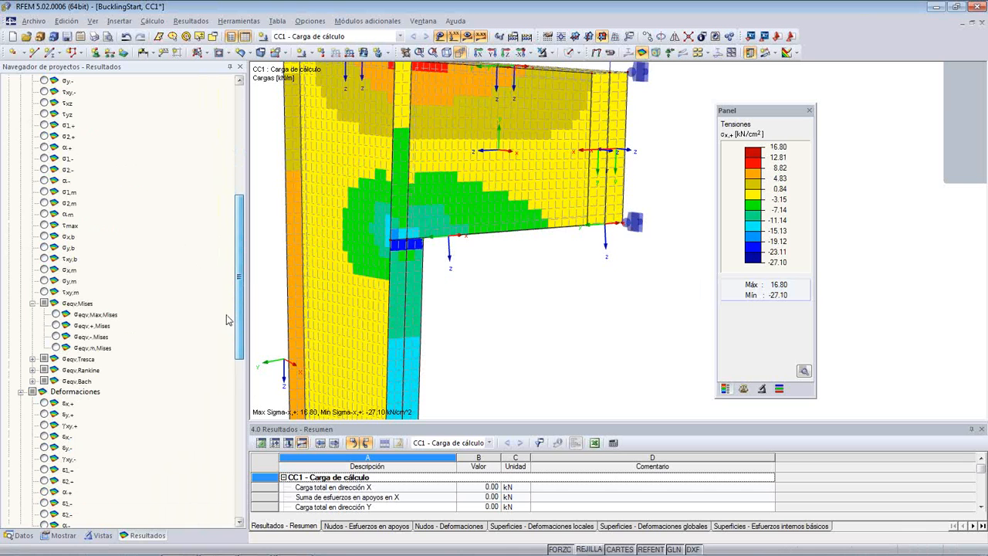
{"action": "scroll", "coordinate": [224, 236], "scroll_direction": "up", "scroll_amount": 3}
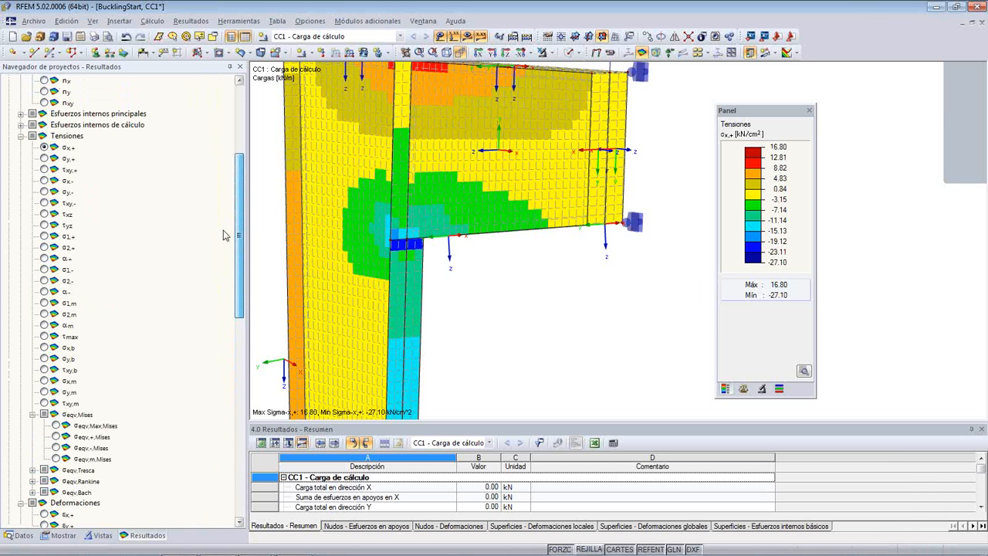
- Display the surface stress σy,- and the von Mises equivalent stresses σeqv,m and σeqv,Max, and examine them at the column-beam corner
{"action": "left_click", "coordinate": [44, 191]}
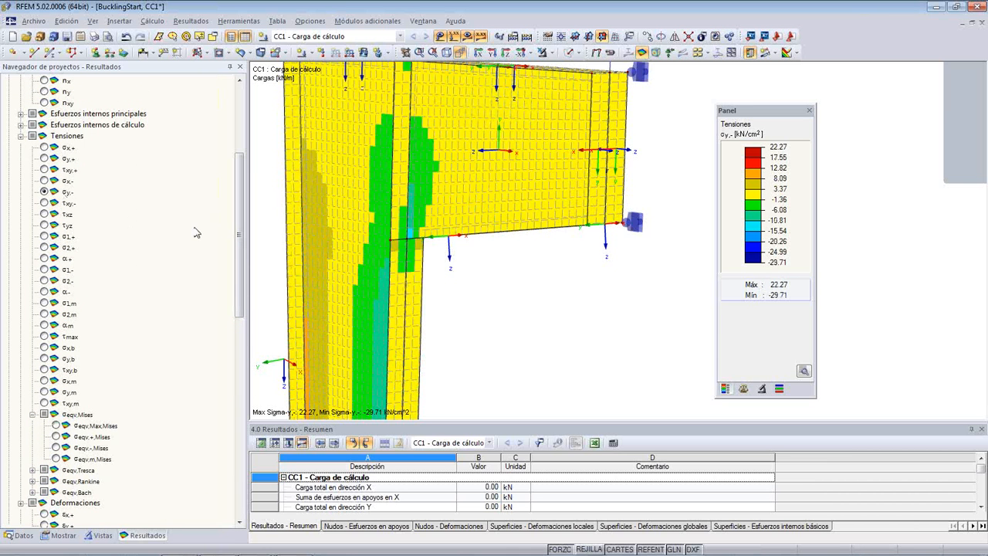
{"action": "scroll", "coordinate": [218, 245], "scroll_direction": "down", "scroll_amount": 4}
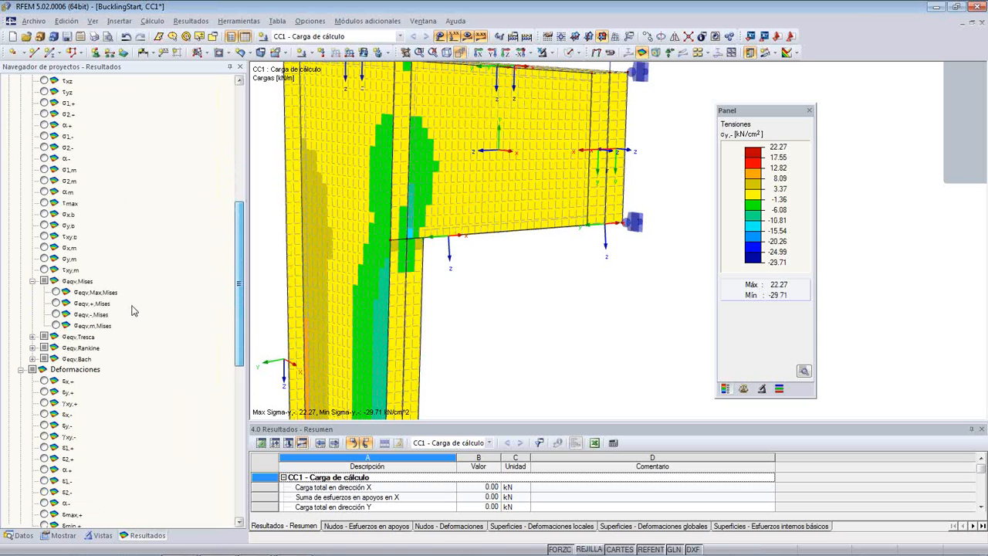
{"action": "left_click", "coordinate": [56, 325]}
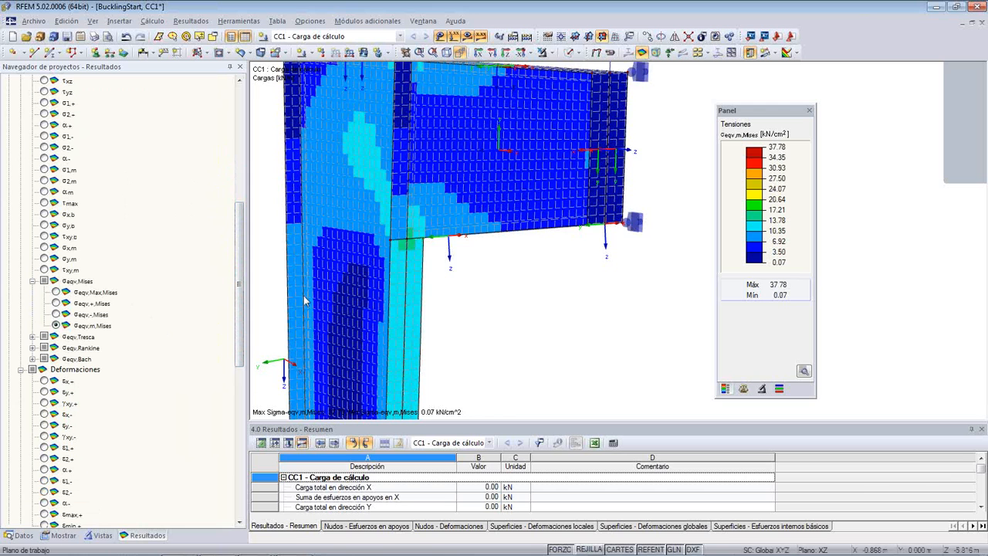
{"action": "left_click", "coordinate": [56, 292]}
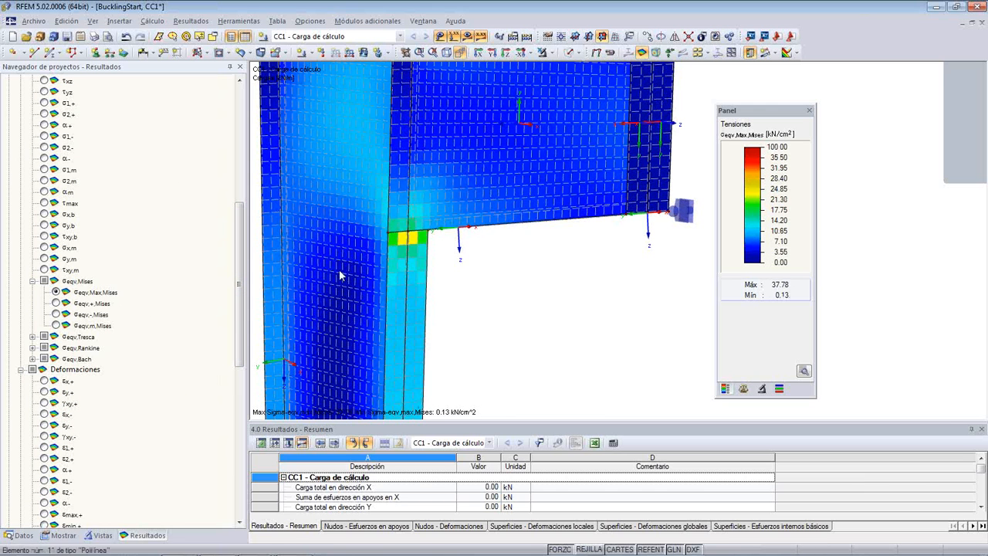
{"action": "scroll", "coordinate": [371, 273], "scroll_direction": "down", "scroll_amount": 3}
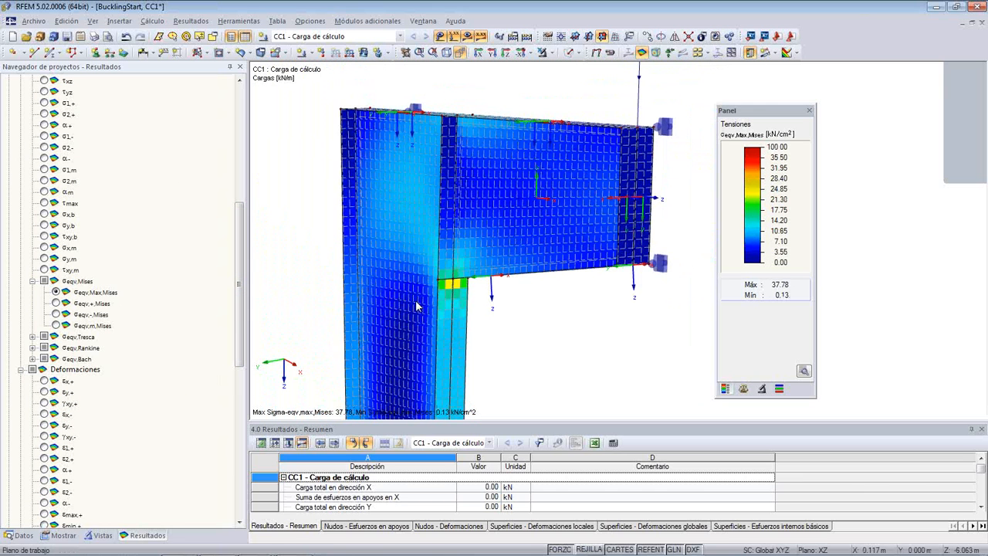
{"action": "mouse_move", "coordinate": [543, 338]}
{"action": "middle_mouse_down", "text": "ctrl"}
{"action": "mouse_move", "coordinate": [489, 314]}
{"action": "mouse_move", "coordinate": [525, 317]}
{"action": "mouse_move", "coordinate": [558, 341]}
{"action": "middle_mouse_up", "text": "ctrl"}
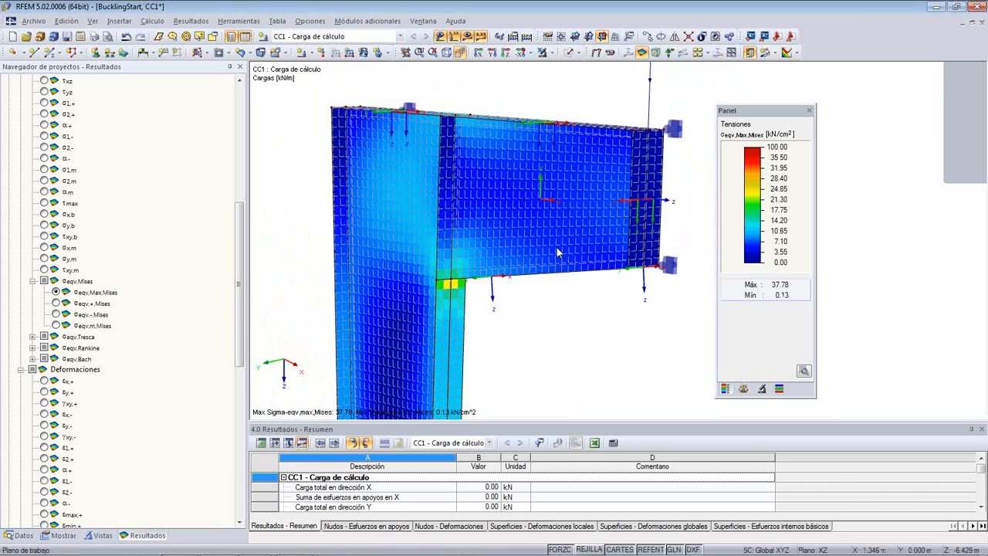
- Hide the FE mesh (Malla de EF) in the model display and inspect the von Mises stresses around the corner
{"action": "left_click", "coordinate": [61, 535]}
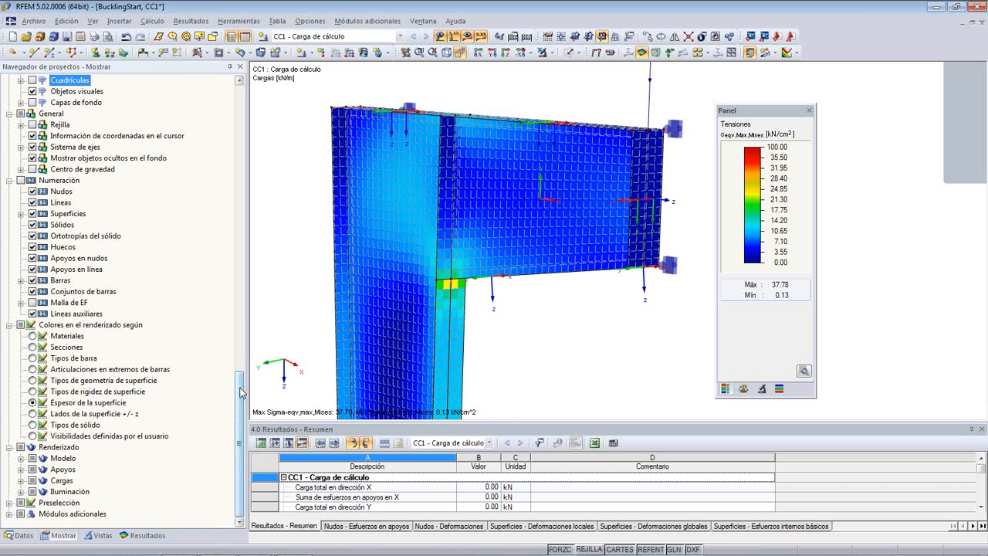
{"action": "left_click_drag", "start_coordinate": [243, 390], "coordinate": [244, 281]}
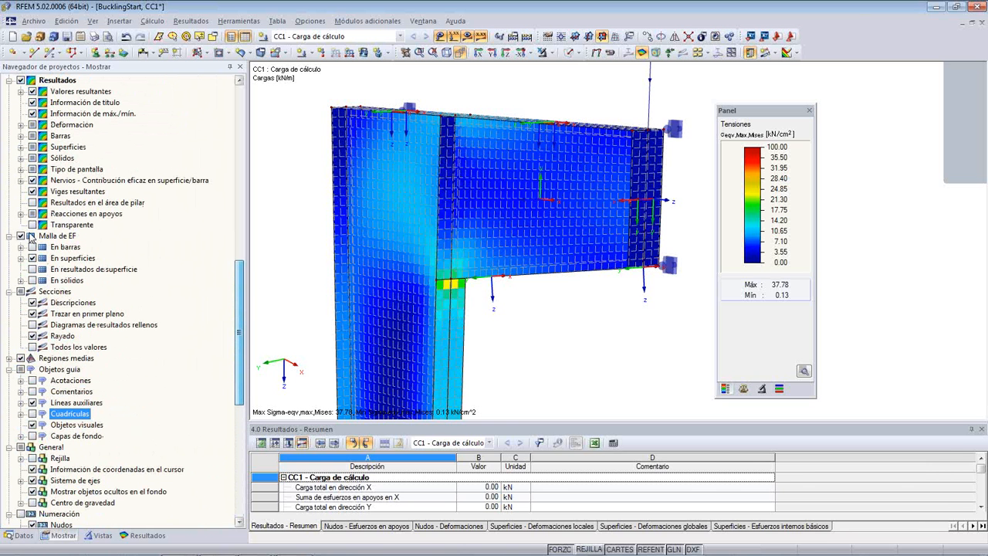
{"action": "left_click", "coordinate": [21, 236]}
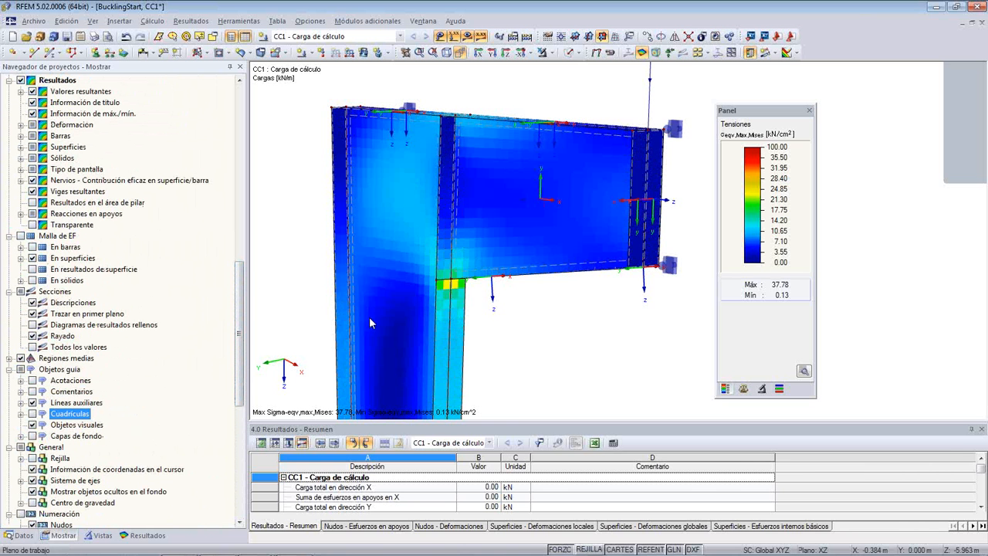
{"action": "scroll", "coordinate": [371, 318], "scroll_direction": "up", "scroll_amount": 4}
{"action": "scroll", "coordinate": [431, 309], "scroll_direction": "up", "scroll_amount": 1}
{"action": "middle_click_drag", "start_coordinate": [392, 292], "coordinate": [422, 323], "text": "ctrl"}
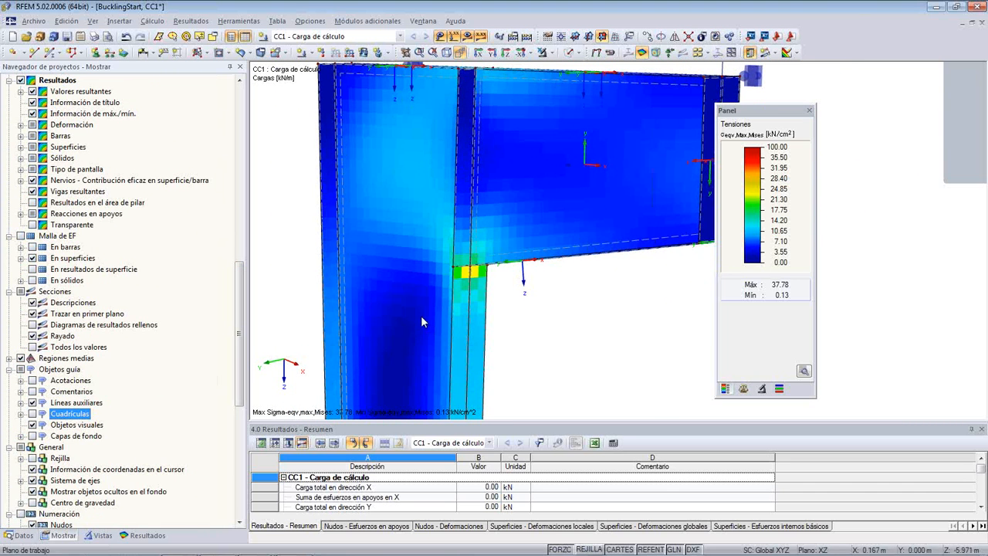
- Look through the surface value settings and the display options for loads, results and the FE mesh on surfaces
{"action": "left_click", "coordinate": [143, 535]}
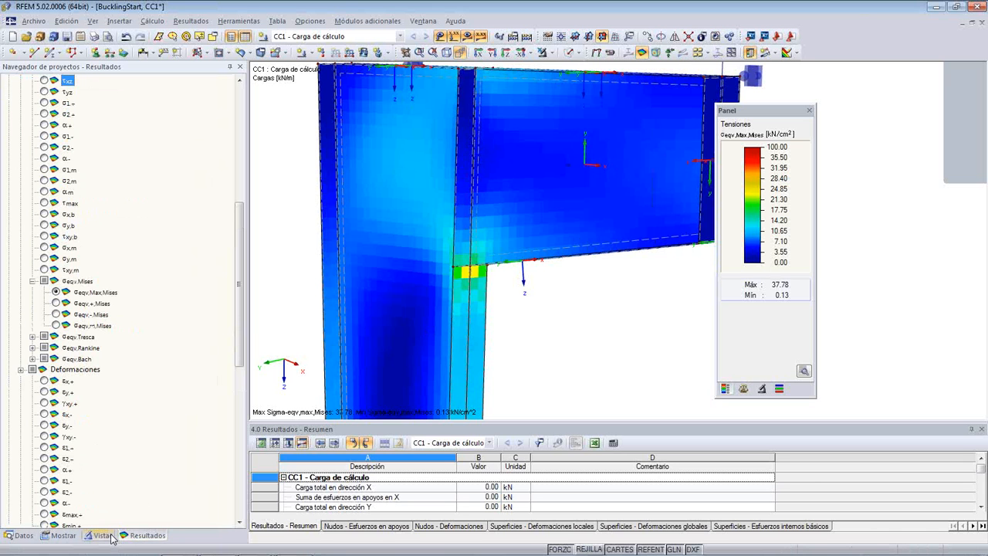
{"action": "left_click_drag", "start_coordinate": [240, 339], "coordinate": [240, 498]}
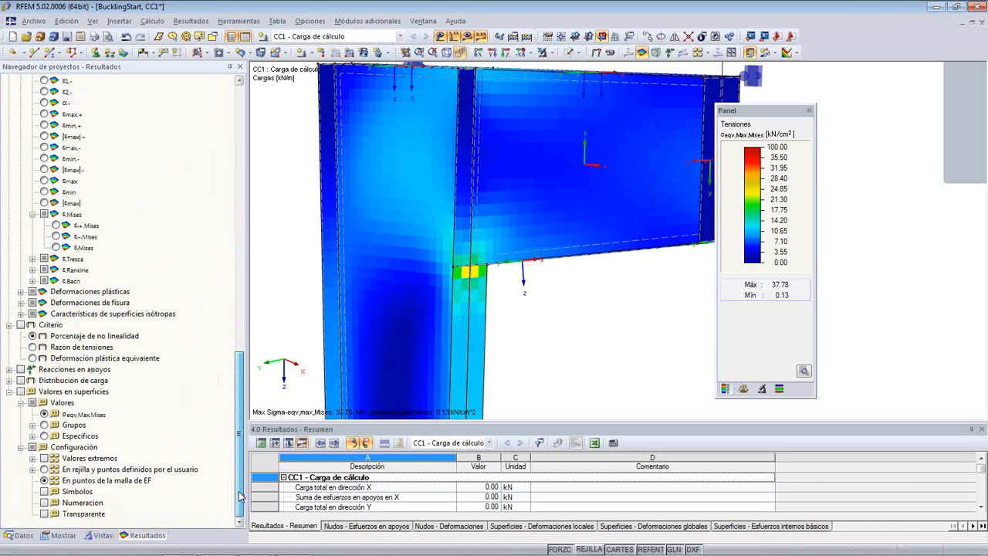
{"action": "left_click", "coordinate": [62, 535]}
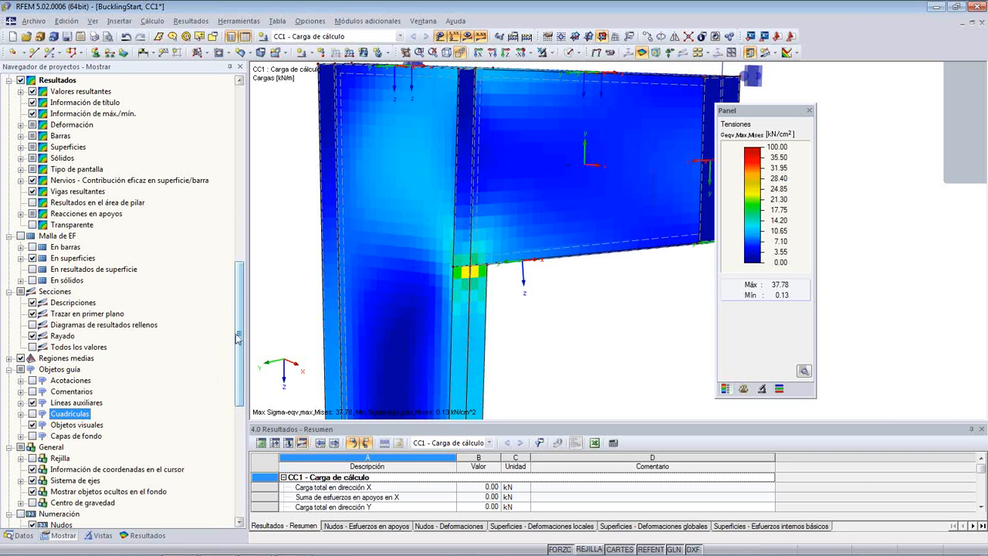
{"action": "left_click_drag", "start_coordinate": [239, 337], "coordinate": [251, 311]}
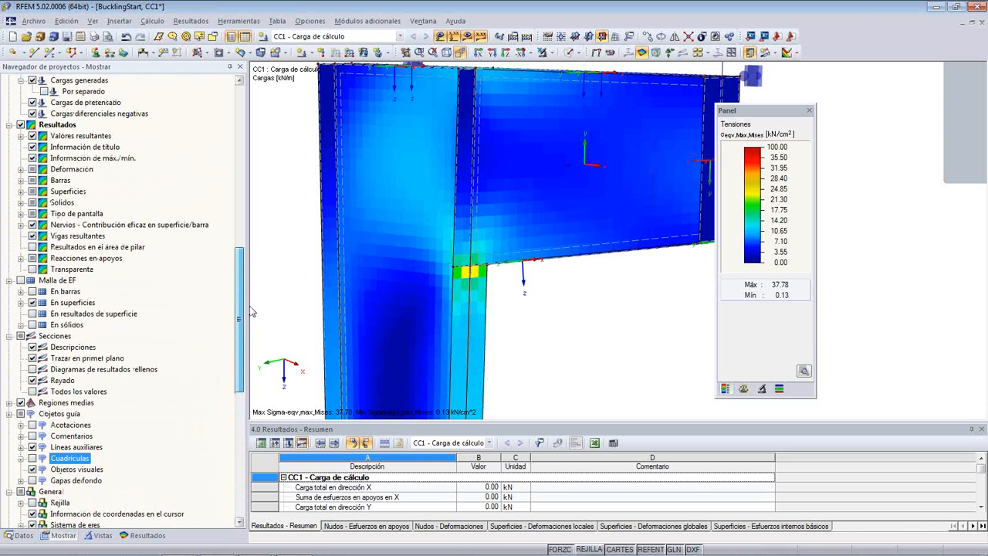
{"action": "left_click_drag", "start_coordinate": [251, 312], "coordinate": [248, 244]}
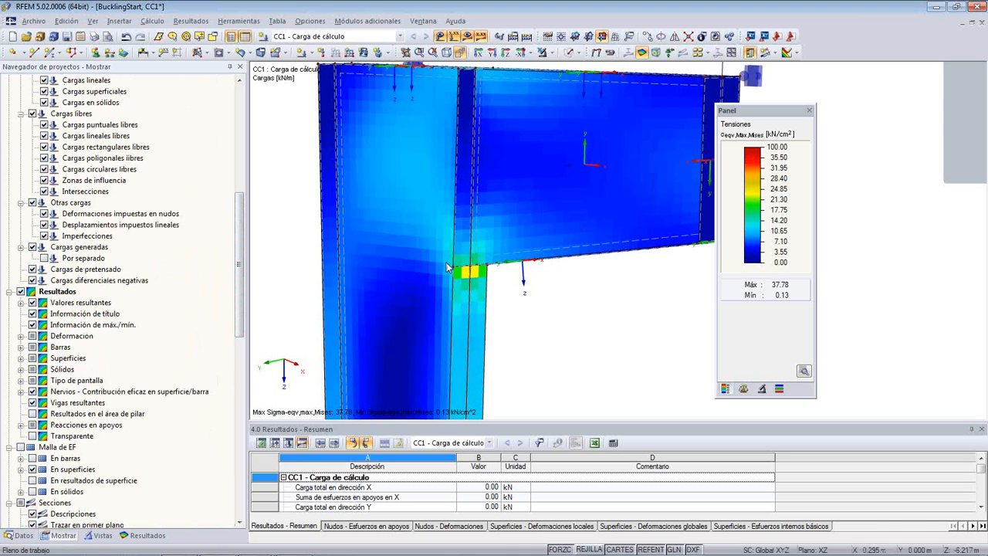
{"action": "left_click_drag", "start_coordinate": [238, 288], "coordinate": [238, 374]}
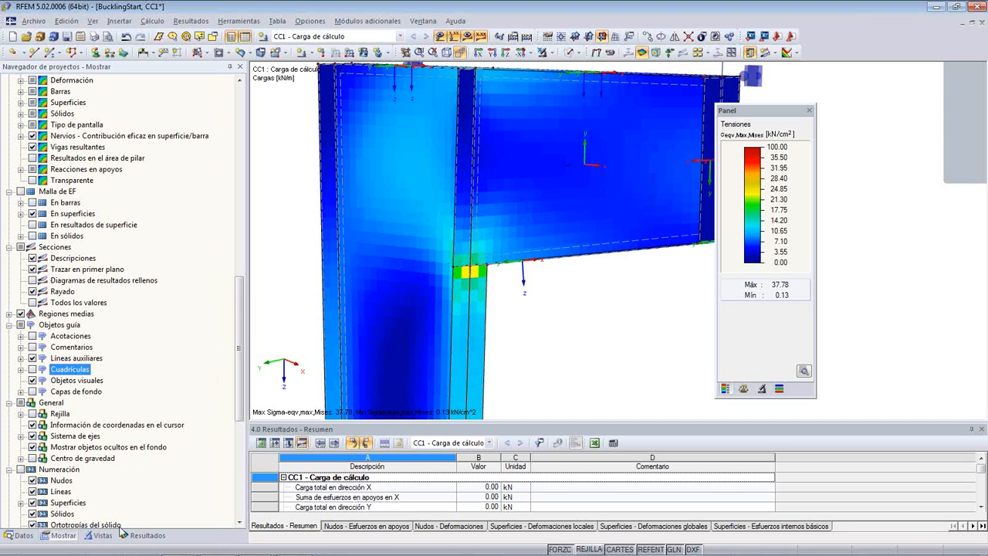
{"action": "left_click", "coordinate": [141, 535]}
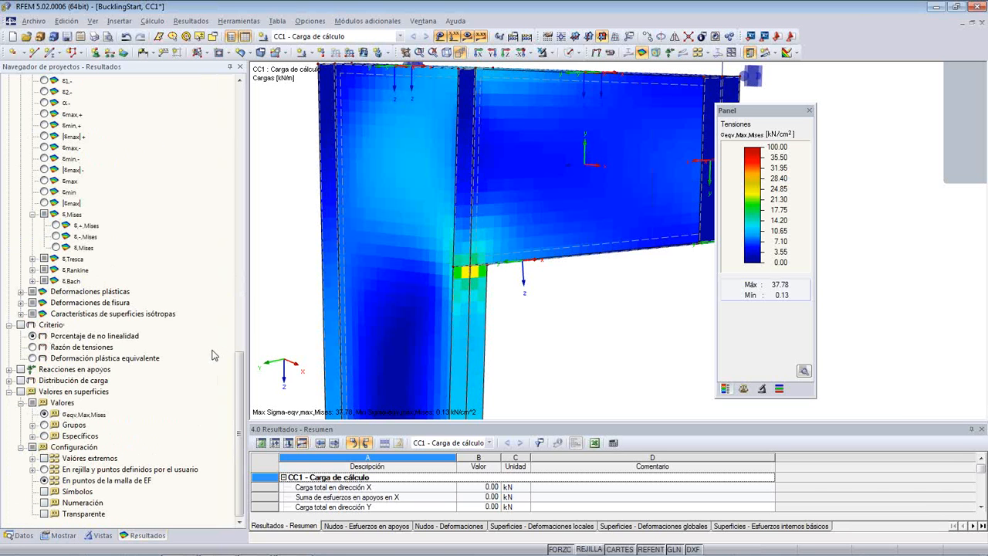
{"action": "left_click_drag", "start_coordinate": [236, 379], "coordinate": [197, 452]}
{"action": "left_click", "coordinate": [9, 381]}
{"action": "left_click", "coordinate": [9, 380]}
{"action": "left_click", "coordinate": [64, 537]}
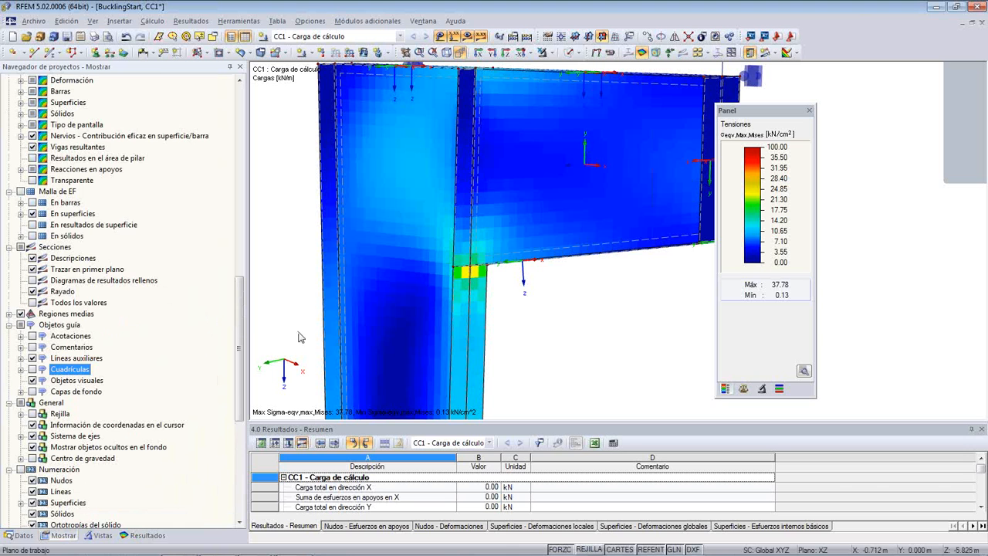
{"action": "left_click_drag", "start_coordinate": [239, 348], "coordinate": [239, 309]}
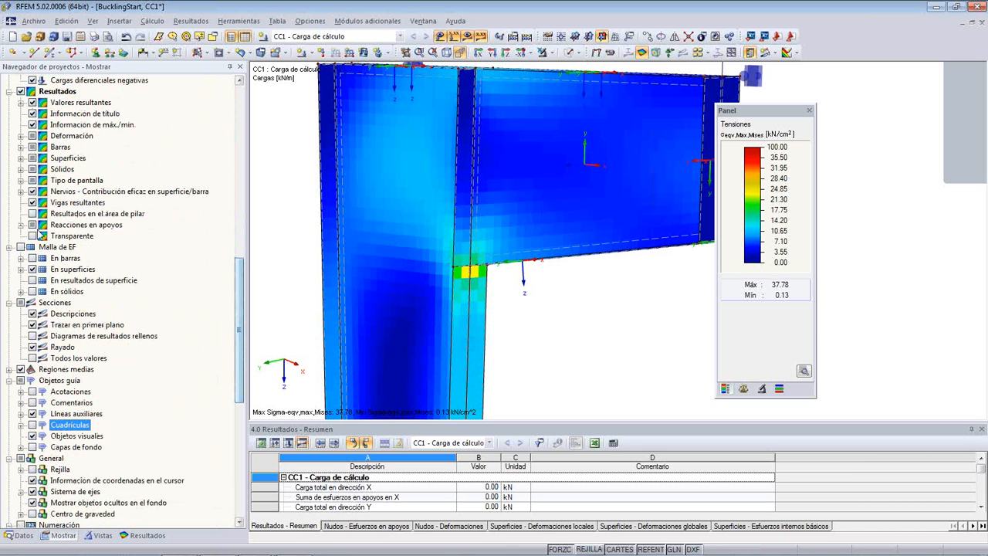
{"action": "left_click", "coordinate": [21, 269]}
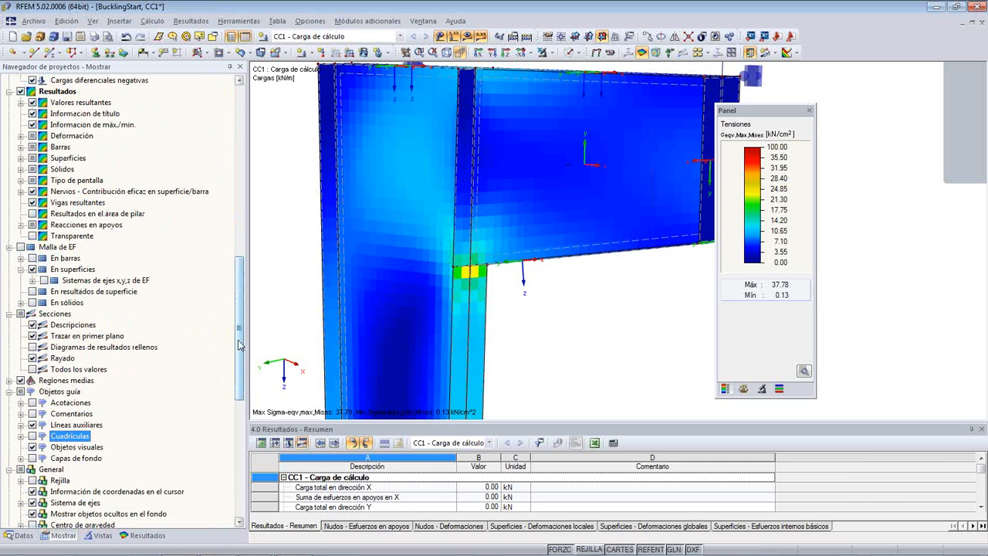
{"action": "left_click_drag", "start_coordinate": [238, 347], "coordinate": [239, 297]}
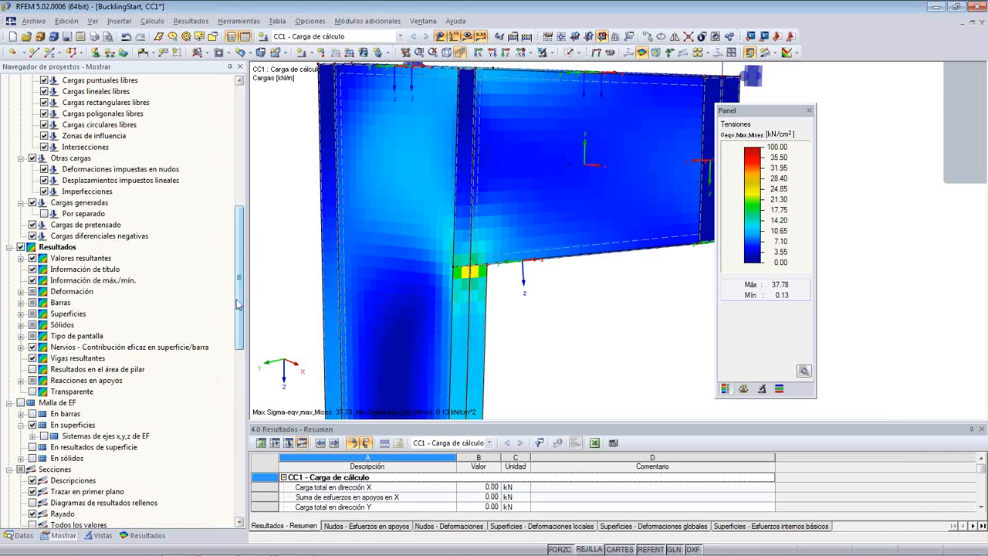
- Look through the available surface results, from internal forces and stresses to strains, criteria and surface values
{"action": "left_click", "coordinate": [144, 535]}
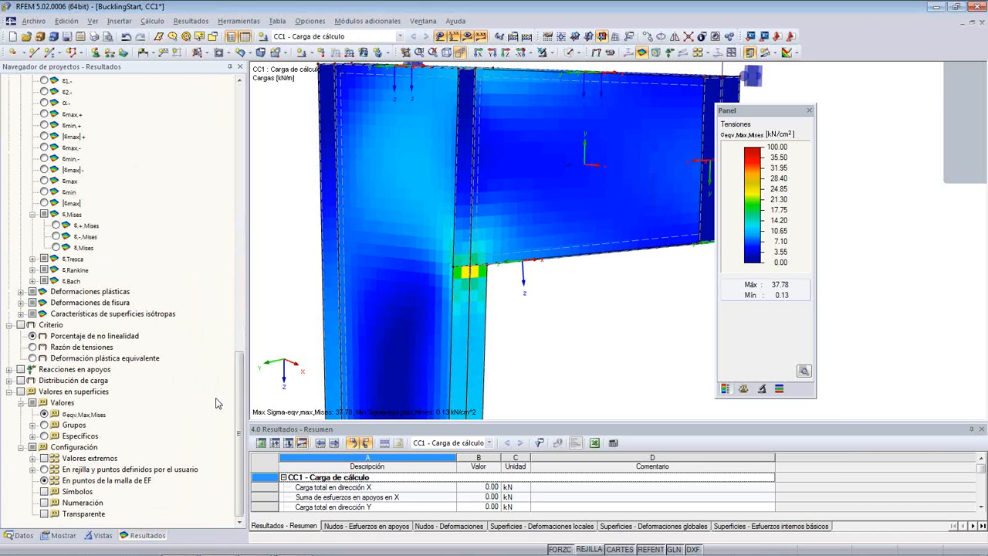
{"action": "left_click_drag", "start_coordinate": [237, 407], "coordinate": [238, 206]}
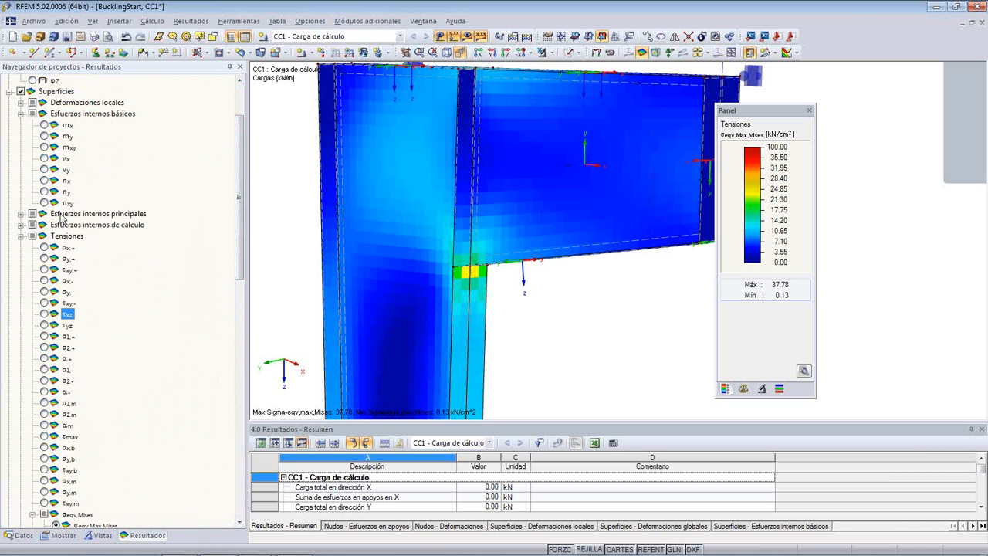
{"action": "scroll", "coordinate": [111, 290], "scroll_direction": "down", "scroll_amount": 14}
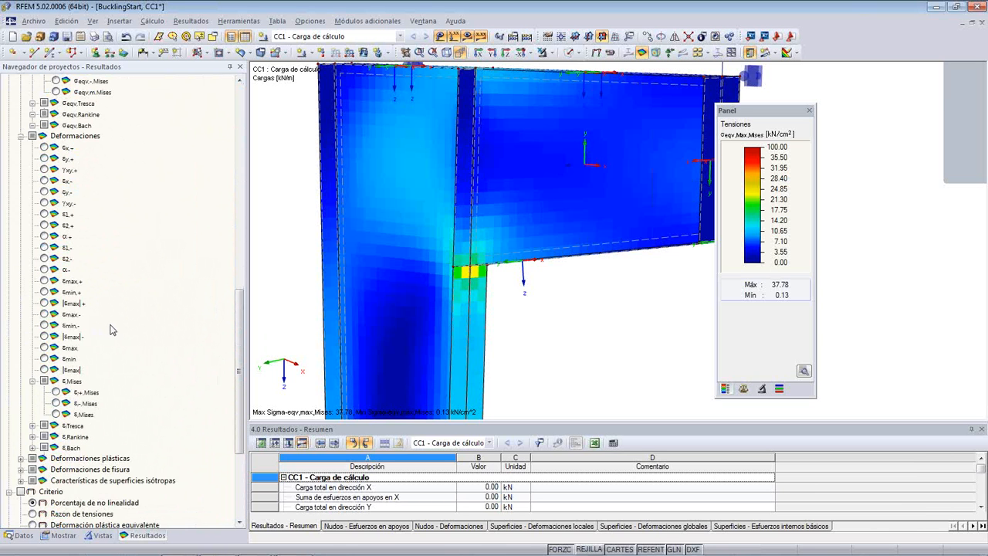
{"action": "scroll", "coordinate": [110, 330], "scroll_direction": "down", "scroll_amount": 4}
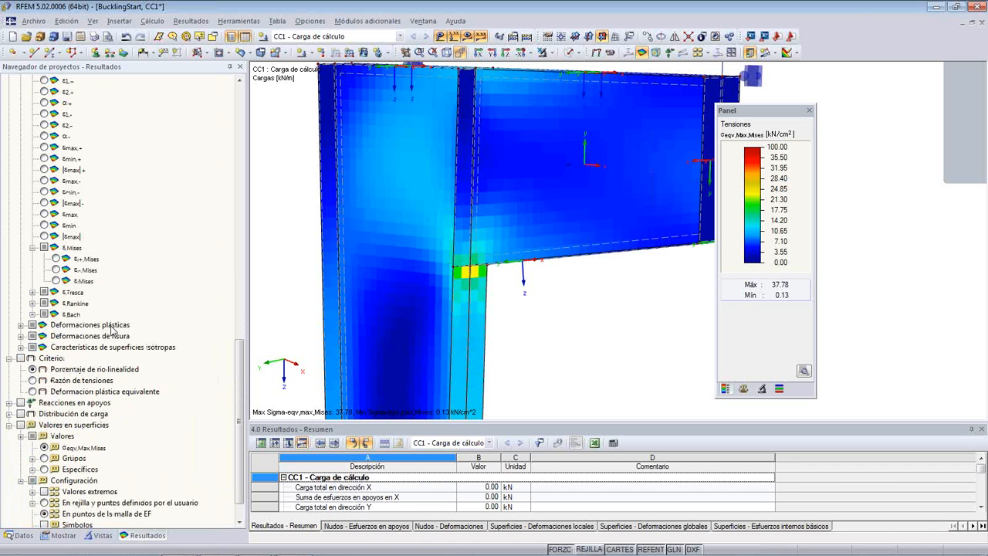
{"action": "scroll", "coordinate": [112, 330], "scroll_direction": "down", "scroll_amount": 1}
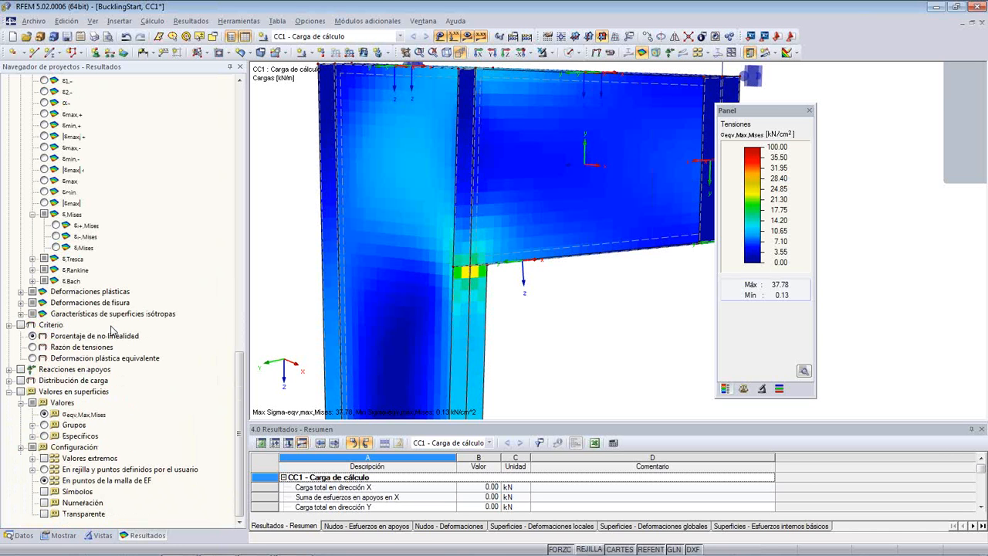
{"action": "scroll", "coordinate": [112, 330], "scroll_direction": "up", "scroll_amount": 3}
{"action": "scroll", "coordinate": [112, 331], "scroll_direction": "up", "scroll_amount": 8}
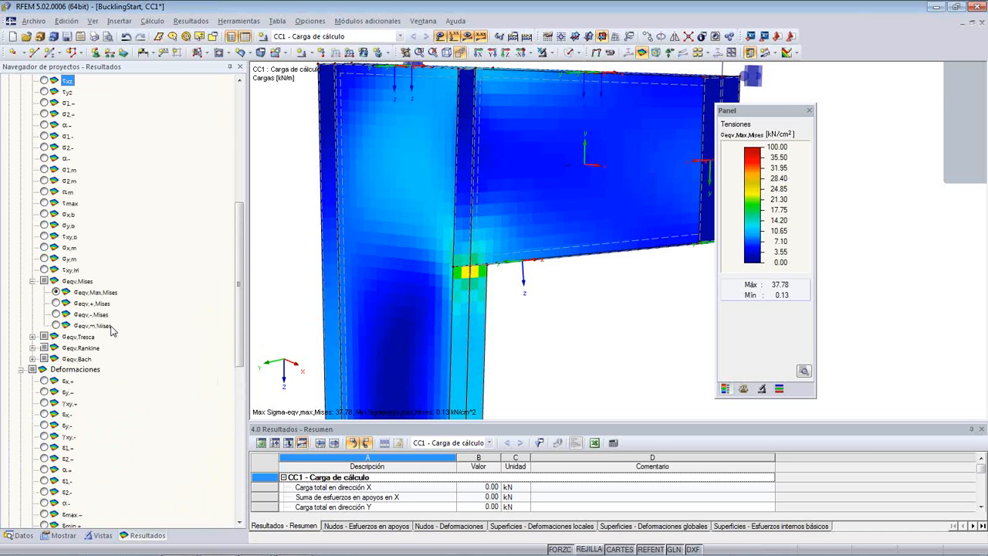
{"action": "scroll", "coordinate": [115, 335], "scroll_direction": "down", "scroll_amount": 5}
{"action": "scroll", "coordinate": [115, 337], "scroll_direction": "down", "scroll_amount": 7}
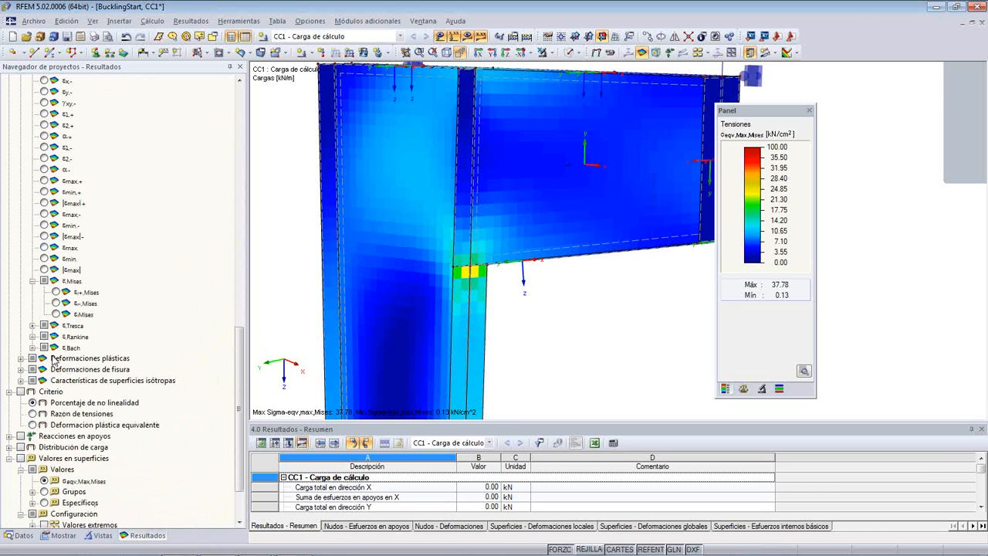
{"action": "scroll", "coordinate": [31, 376], "scroll_direction": "down", "scroll_amount": 2}
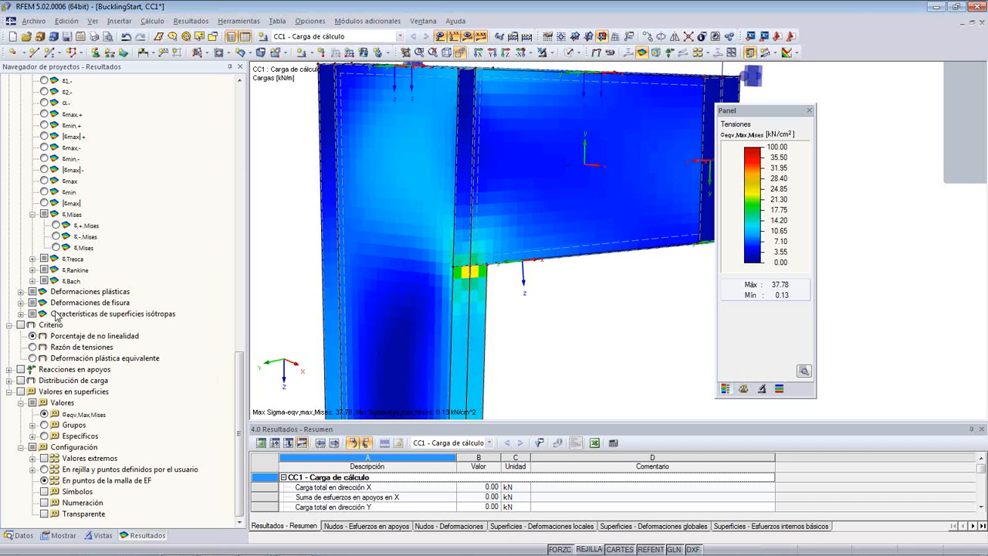
- Examine the FE node and FE element components available under the load distribution results
{"action": "left_click", "coordinate": [9, 381]}
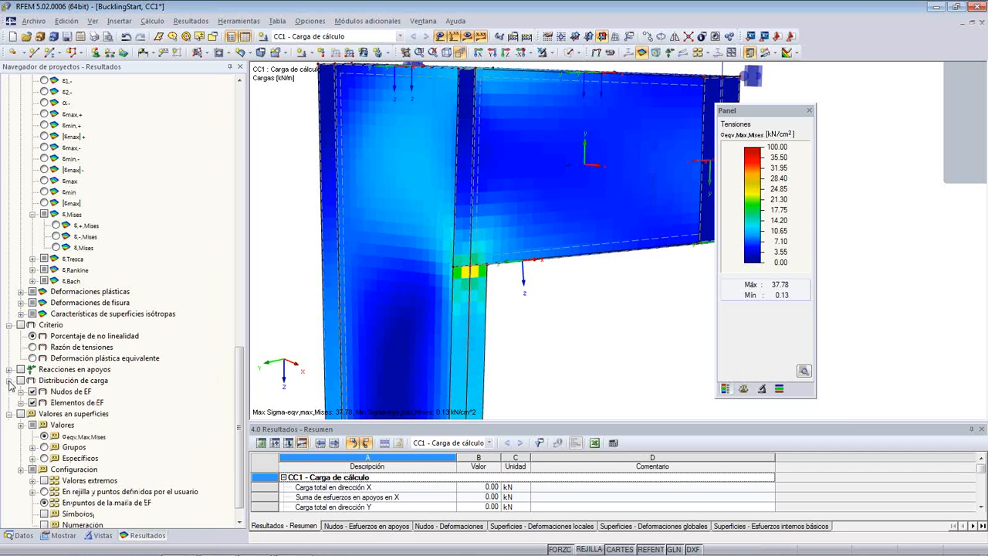
{"action": "left_click", "coordinate": [21, 391]}
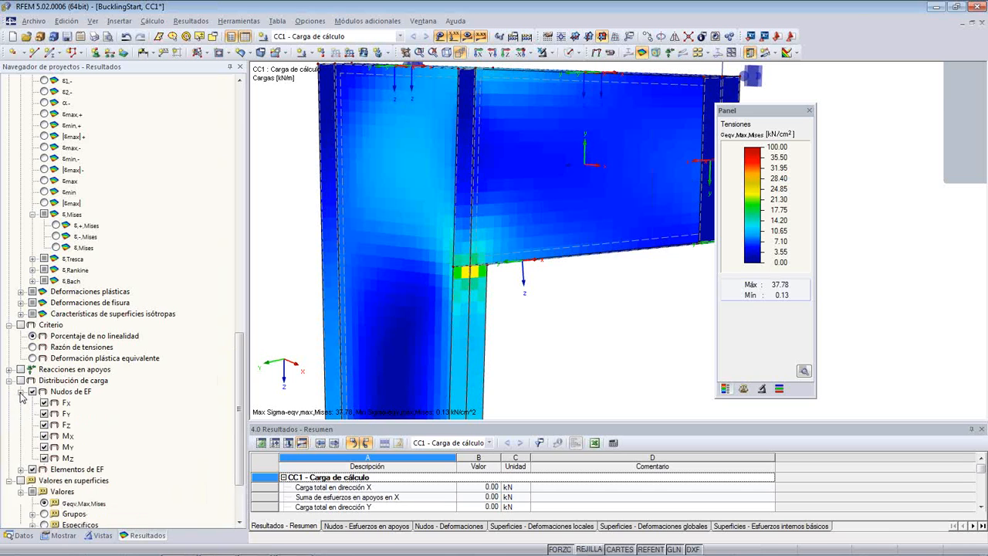
{"action": "left_click", "coordinate": [21, 392]}
{"action": "left_click", "coordinate": [20, 402]}
{"action": "left_click", "coordinate": [21, 402]}
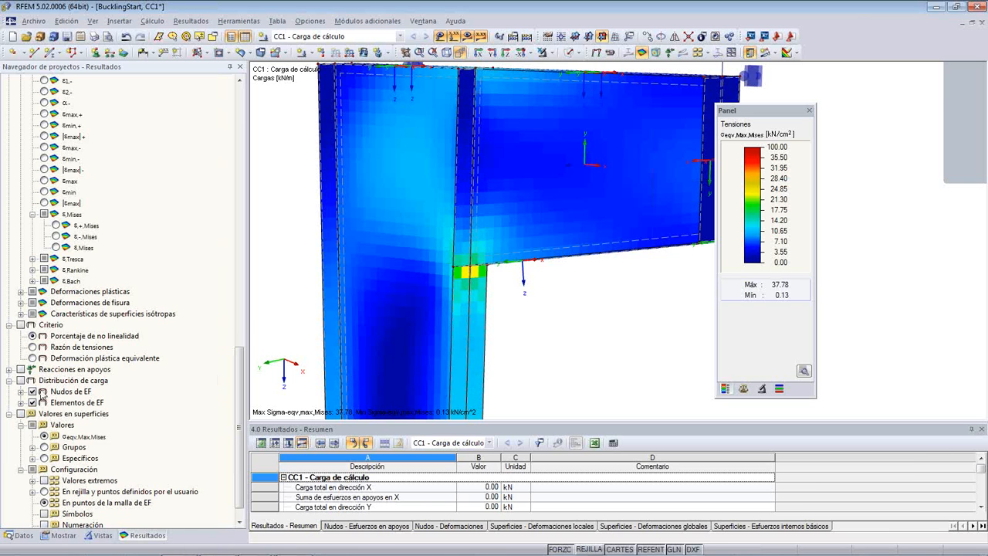
{"action": "scroll", "coordinate": [192, 361], "scroll_direction": "down", "scroll_amount": 1}
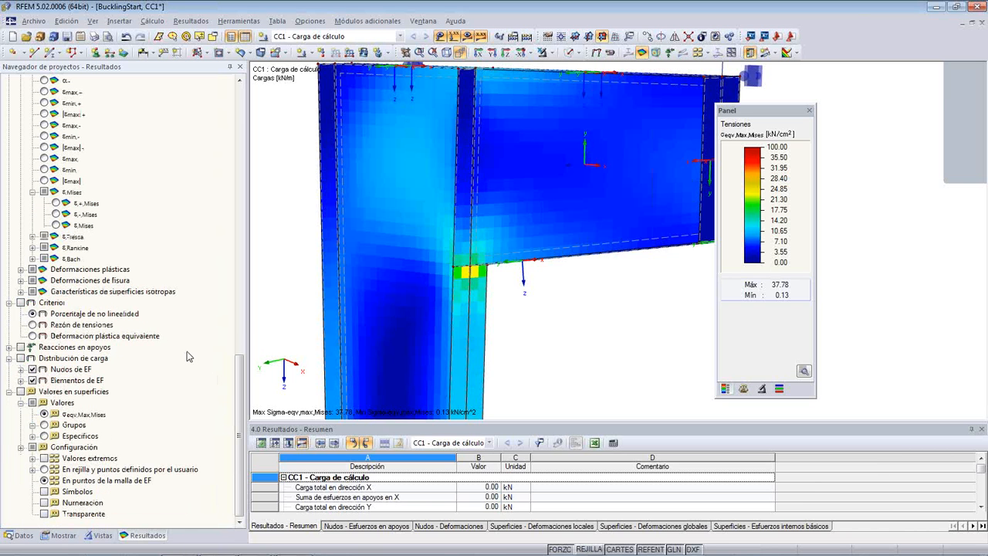
- Set the distribution of internal forces and stresses on surfaces to Continuo dentro de superficies in the results display
{"action": "left_click", "coordinate": [69, 536]}
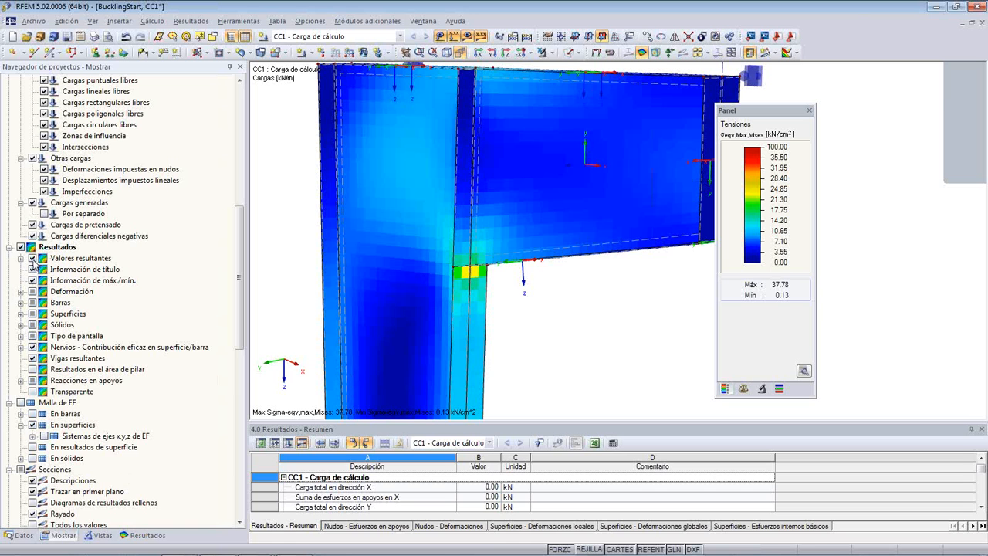
{"action": "left_click", "coordinate": [21, 313]}
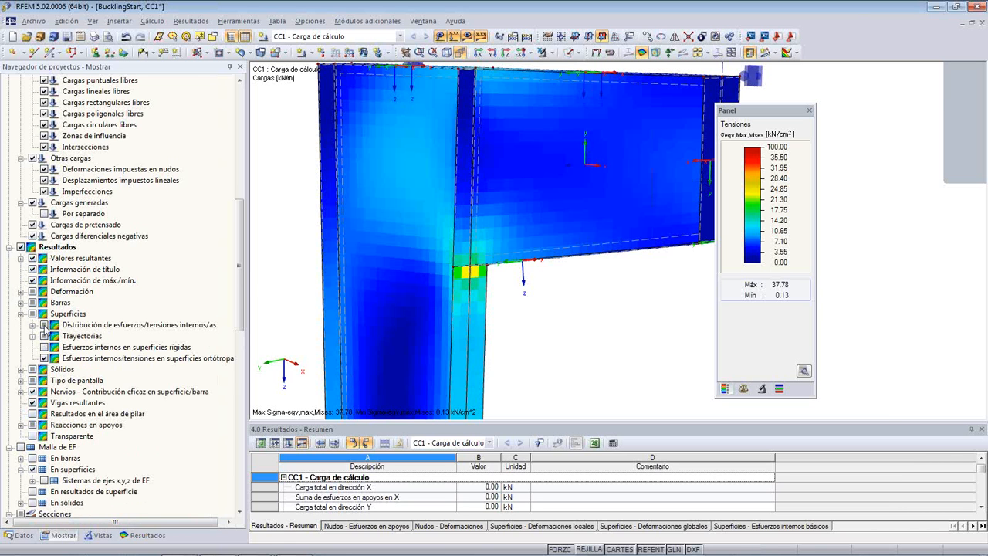
{"action": "left_click", "coordinate": [32, 325]}
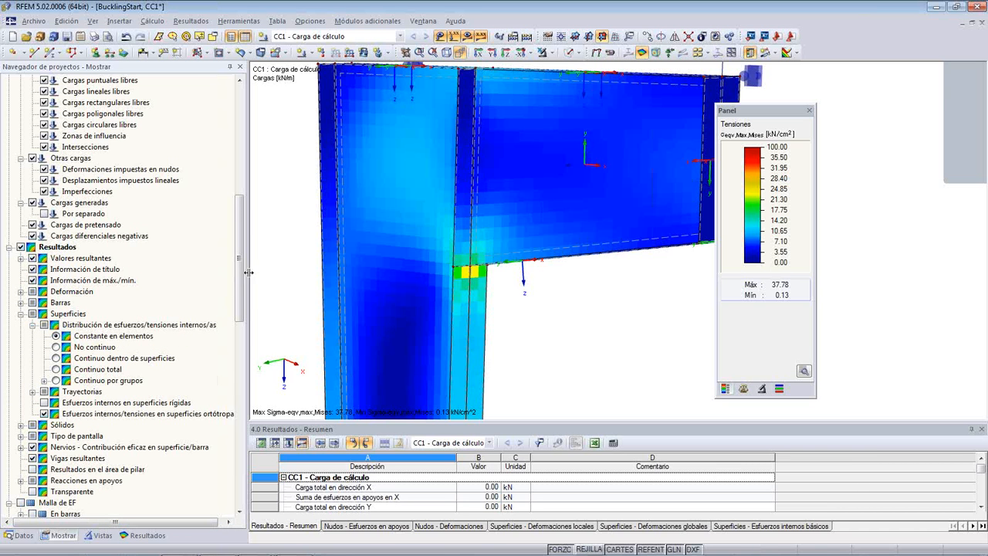
{"action": "left_click_drag", "start_coordinate": [249, 272], "coordinate": [260, 271]}
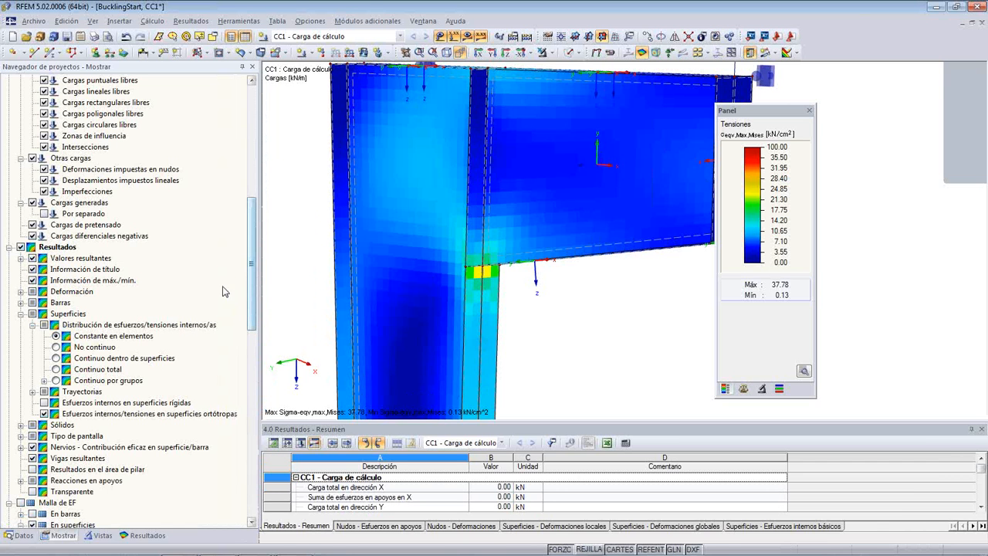
{"action": "left_click", "coordinate": [56, 358]}
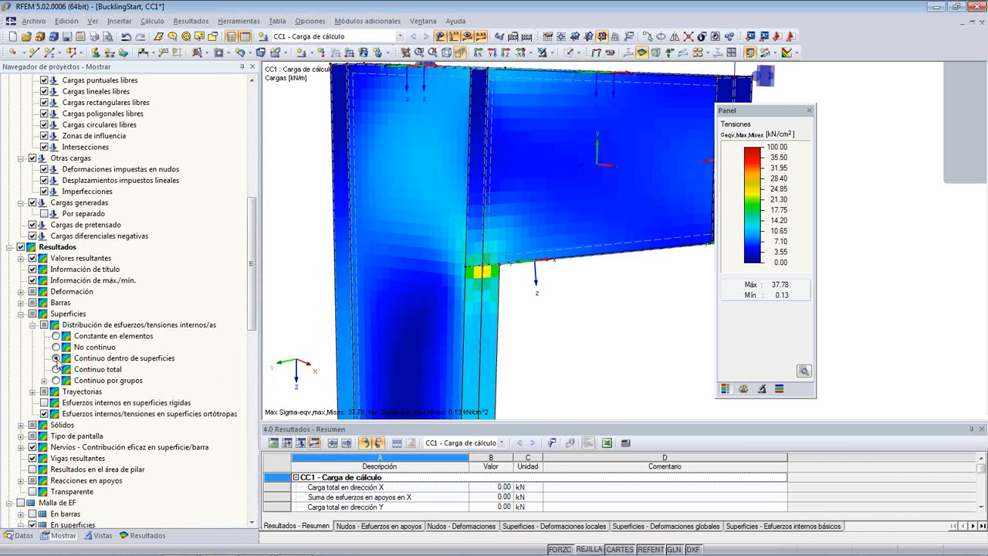
- Inspect the smoothed von Mises stress peak at the corner between the column flange and the bracket
{"action": "scroll", "coordinate": [480, 271], "scroll_direction": "up", "scroll_amount": 3}
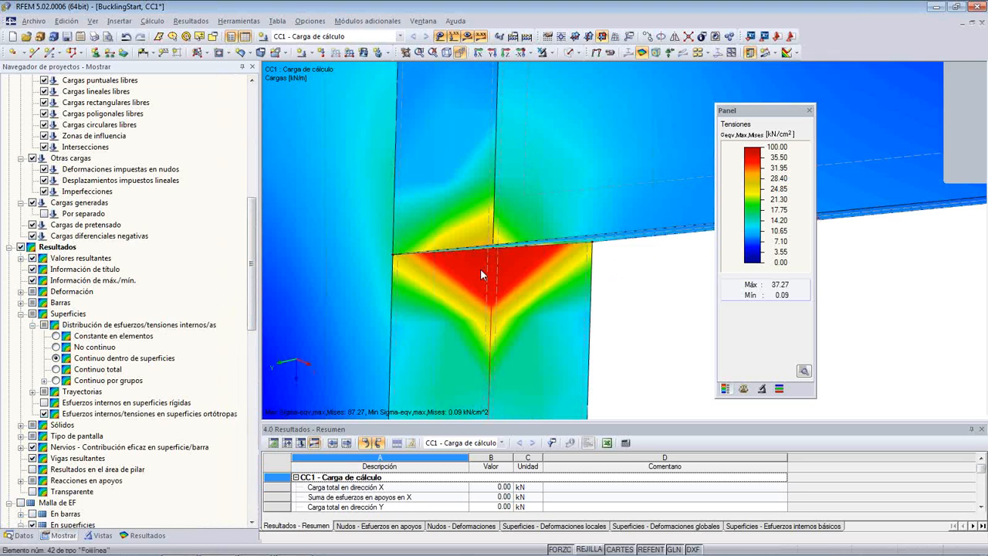
{"action": "scroll", "coordinate": [481, 270], "scroll_direction": "down", "scroll_amount": 4}
{"action": "scroll", "coordinate": [509, 293], "scroll_direction": "up", "scroll_amount": 4}
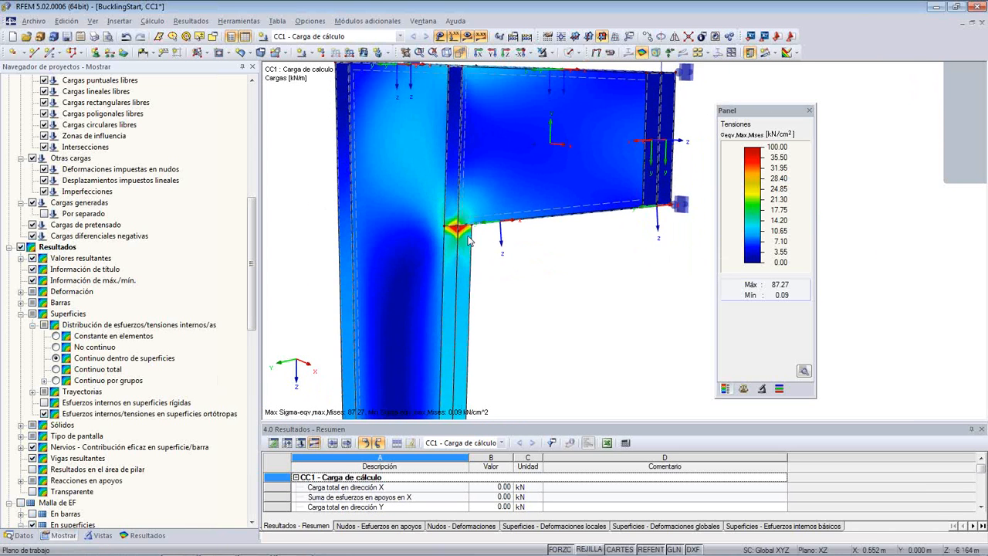
{"action": "scroll", "coordinate": [475, 254], "scroll_direction": "down", "scroll_amount": 1}
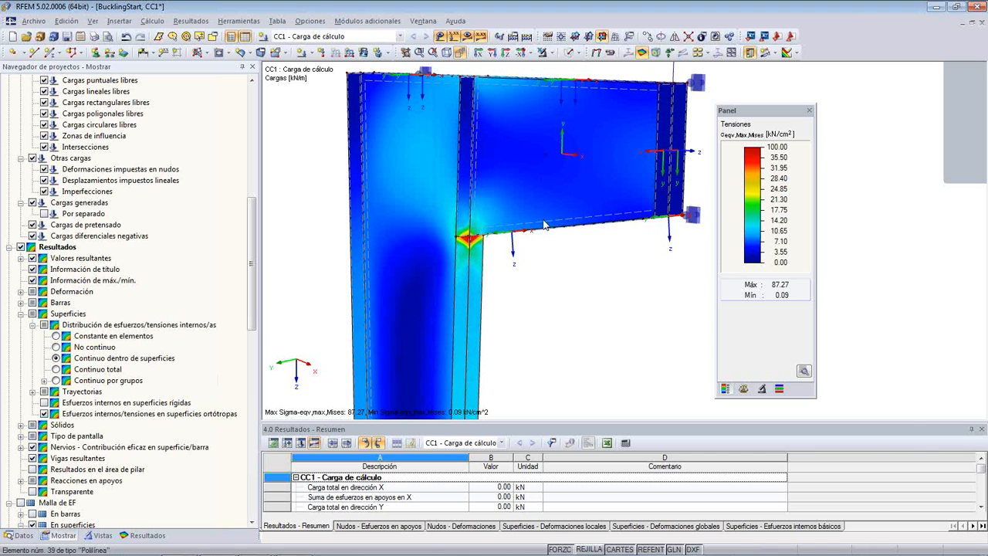
{"action": "scroll", "coordinate": [528, 267], "scroll_direction": "up", "scroll_amount": 2}
{"action": "scroll", "coordinate": [524, 273], "scroll_direction": "down", "scroll_amount": 4}
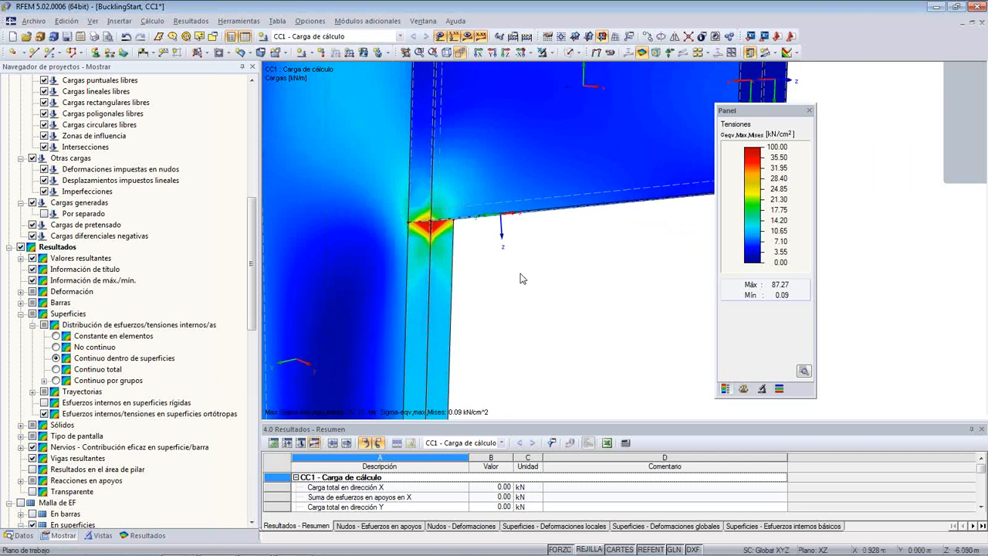
{"action": "middle_click_drag", "start_coordinate": [531, 302], "coordinate": [549, 349]}
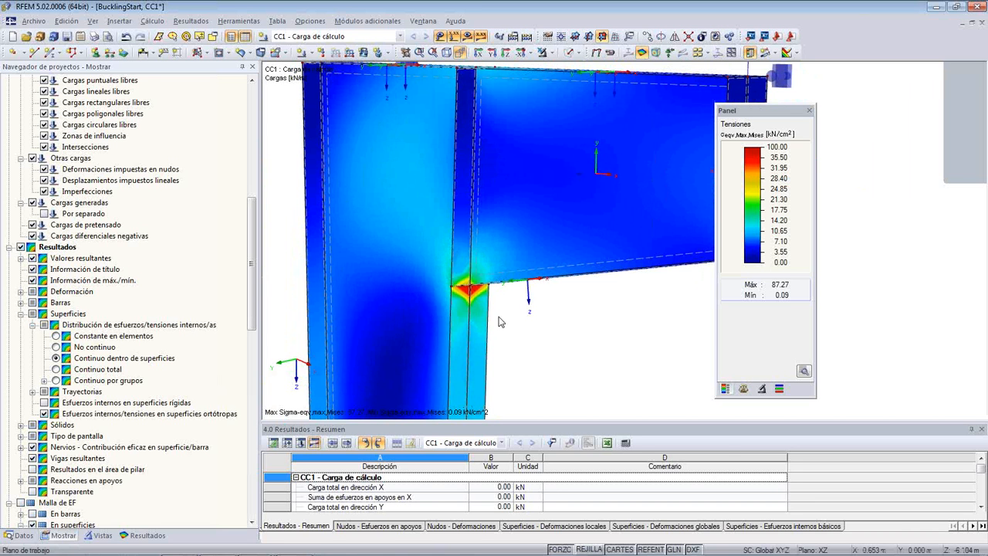
{"action": "scroll", "coordinate": [499, 322], "scroll_direction": "down", "scroll_amount": 3}
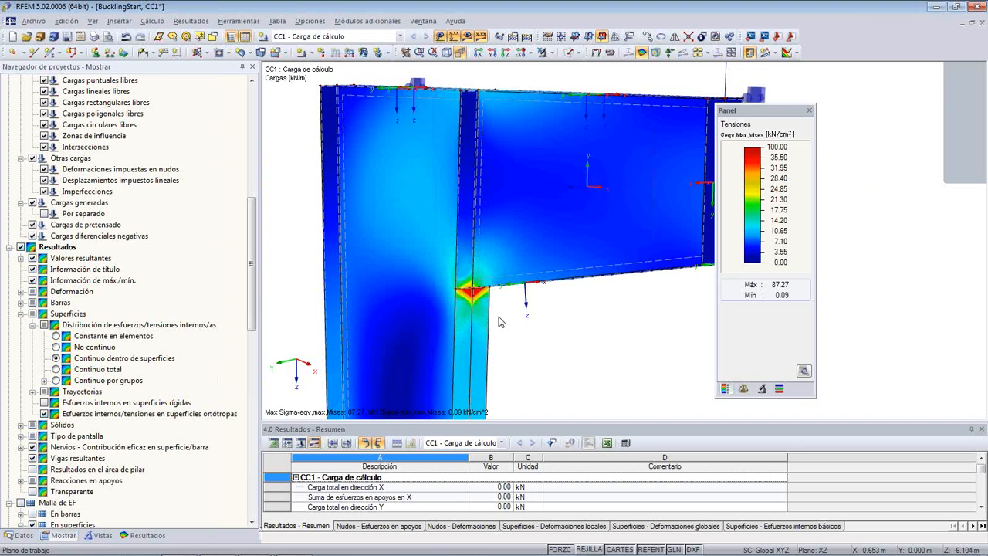
{"action": "middle_click_drag", "start_coordinate": [541, 327], "coordinate": [517, 325]}
- Start the RF-STEEL Surfaces add-on module and check the load cases selected for the ultimate and serviceability limit states
{"action": "left_click", "coordinate": [22, 535]}
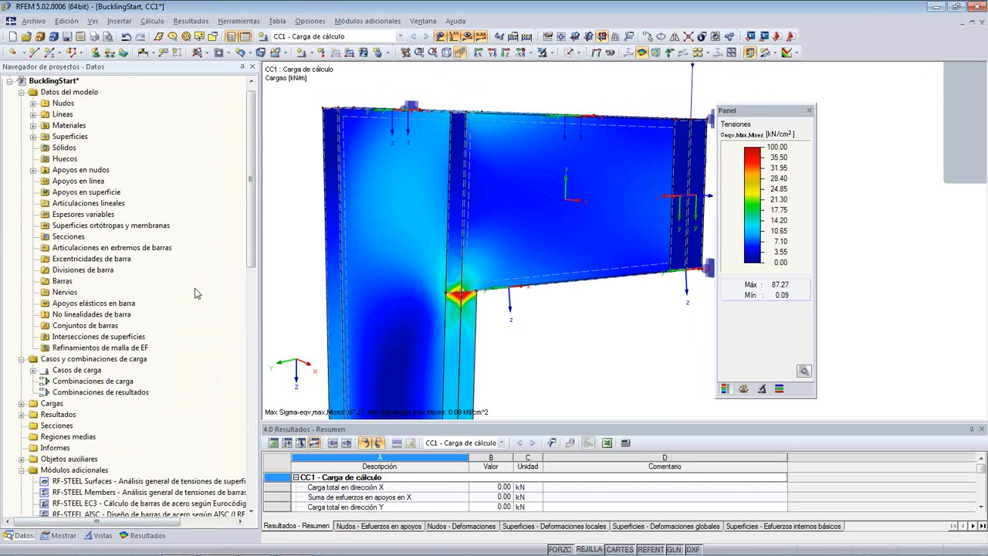
{"action": "scroll", "coordinate": [253, 282], "scroll_direction": "down", "scroll_amount": 5}
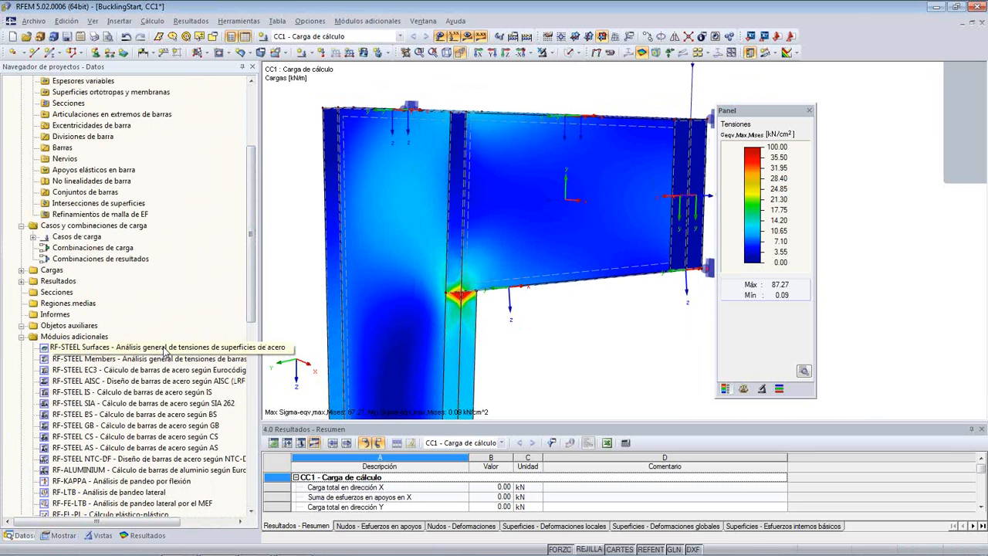
{"action": "double_click", "coordinate": [164, 348]}
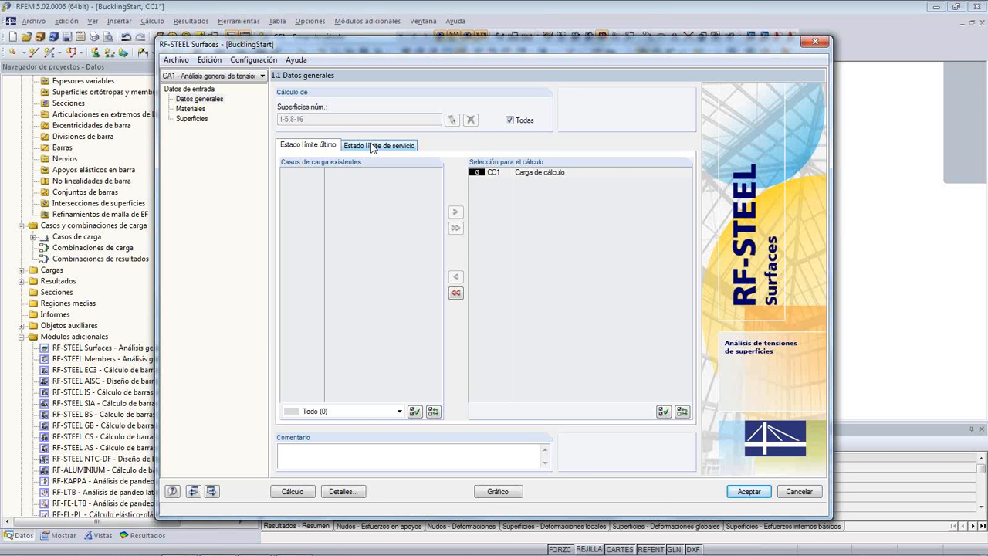
{"action": "left_click", "coordinate": [549, 173]}
{"action": "left_click", "coordinate": [369, 146]}
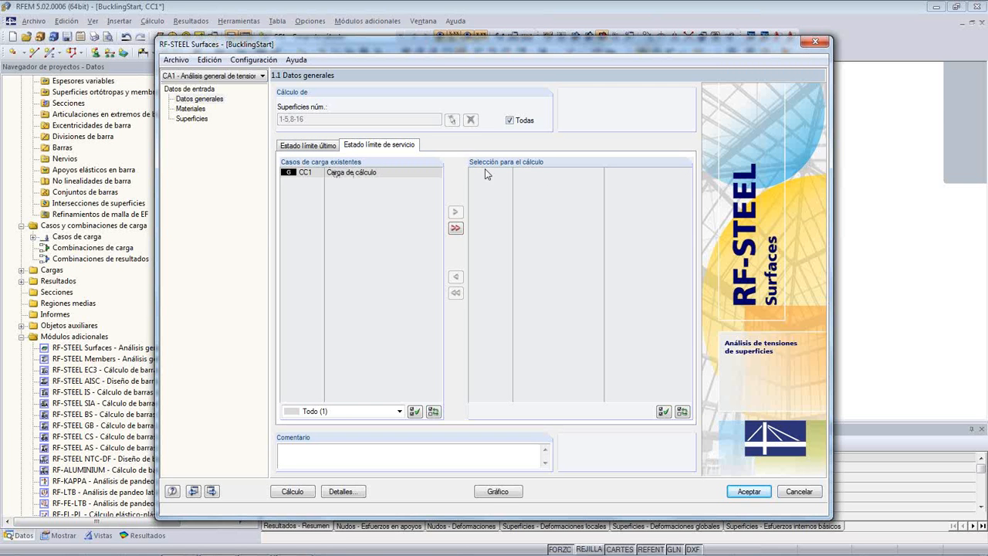
{"action": "left_click", "coordinate": [317, 147]}
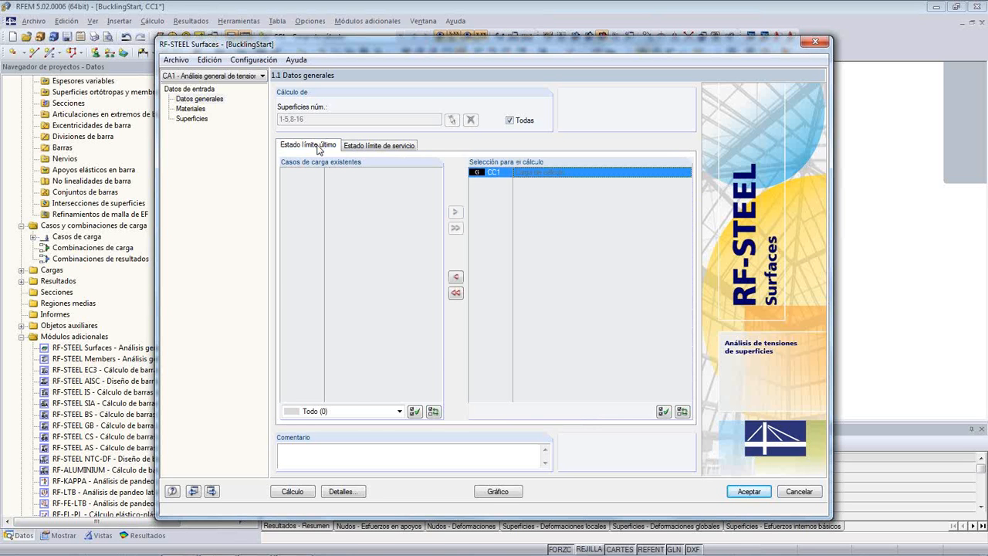
- Review the module's material properties for Acero S 235 and the thickness data of the surfaces
{"action": "left_click", "coordinate": [191, 109]}
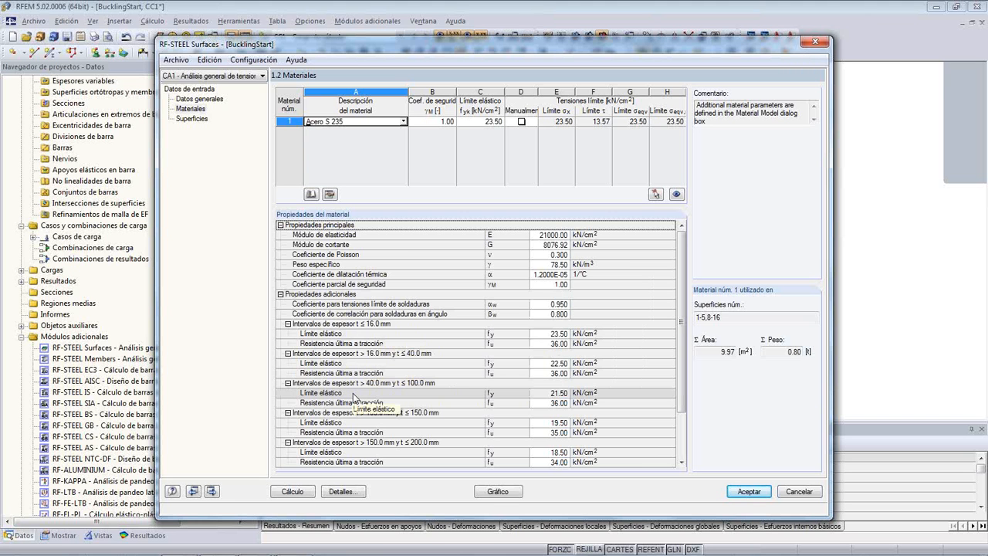
{"action": "left_click", "coordinate": [195, 120]}
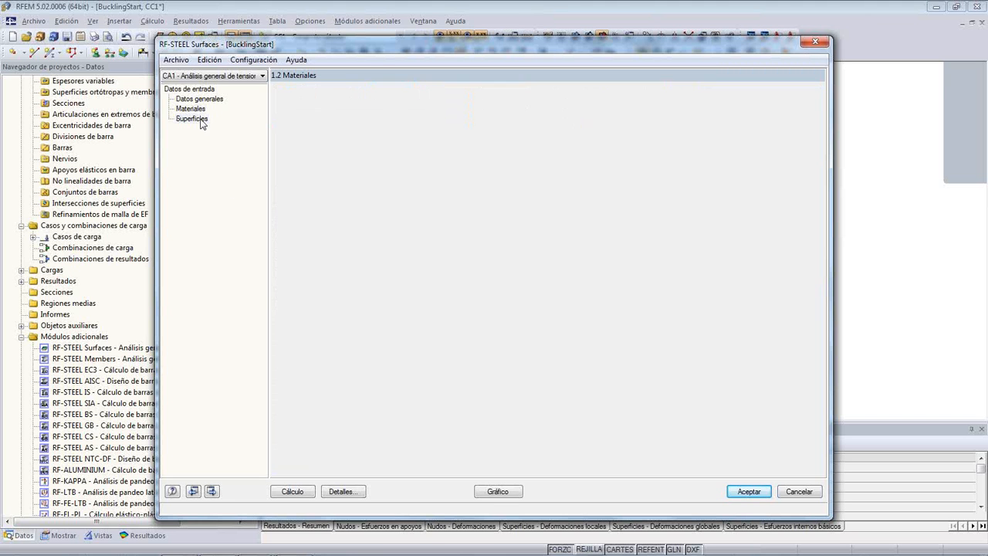
{"action": "left_click_drag", "start_coordinate": [384, 45], "coordinate": [361, 83]}
{"action": "left_click", "coordinate": [375, 377]}
{"action": "left_click", "coordinate": [382, 425]}
{"action": "left_click", "coordinate": [381, 446]}
{"action": "left_click", "coordinate": [379, 465]}
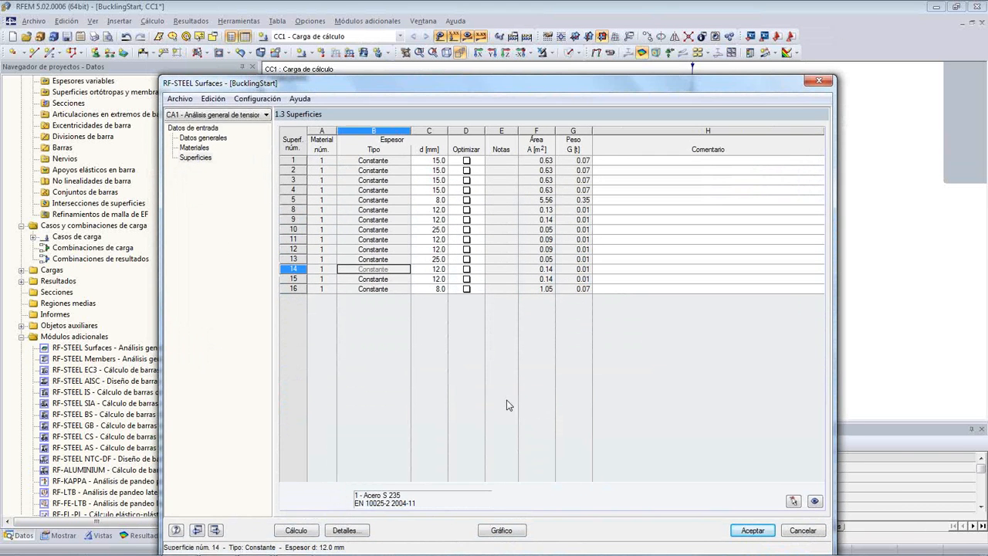
- Review the calculation details for design stresses, serviceability limits and analysis options, and accept them
{"action": "left_click", "coordinate": [361, 530]}
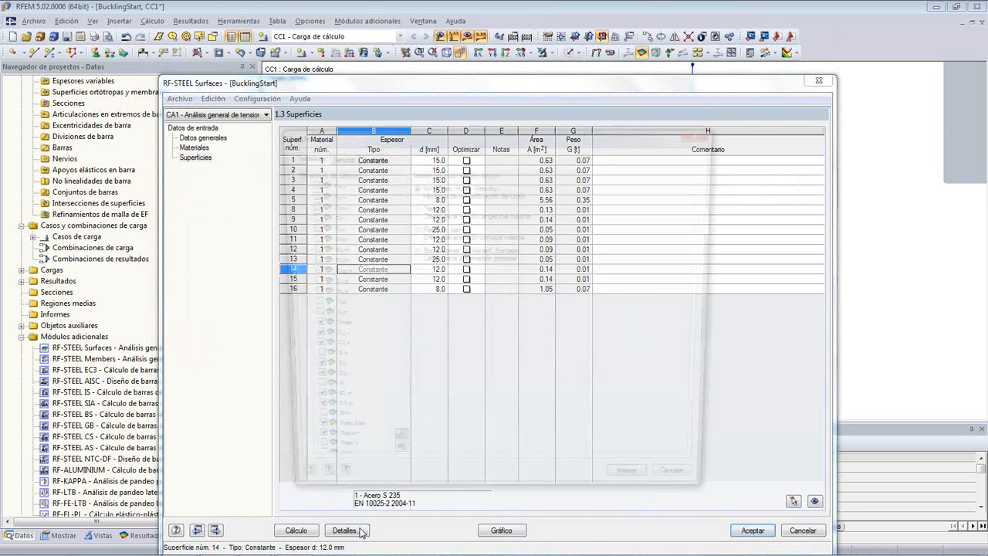
{"action": "scroll", "coordinate": [370, 233], "scroll_direction": "down", "scroll_amount": 1}
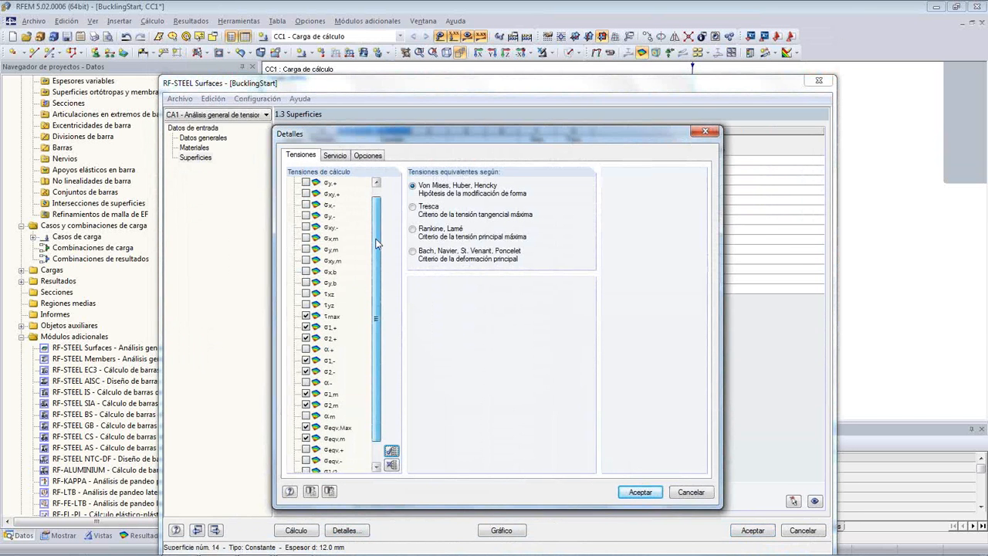
{"action": "left_click", "coordinate": [335, 156]}
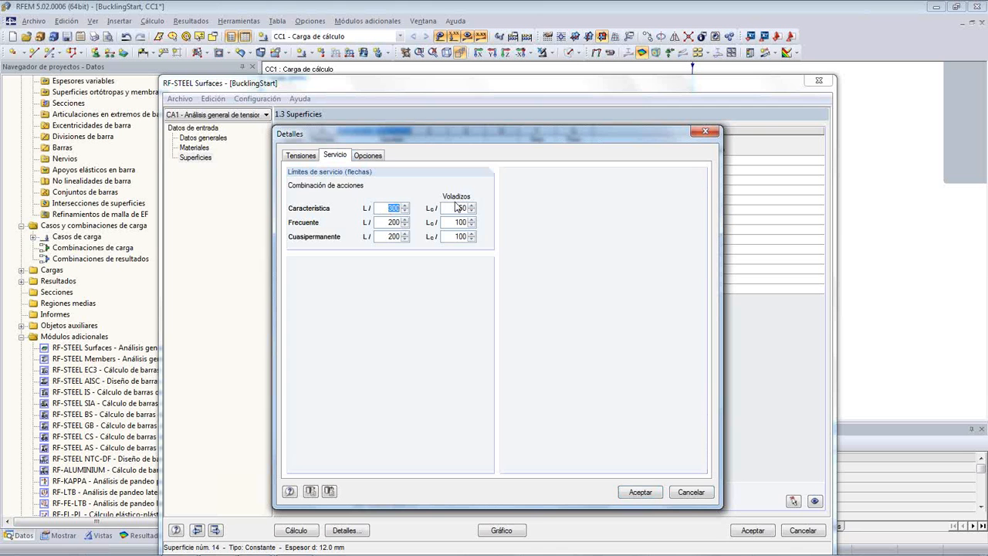
{"action": "left_click", "coordinate": [375, 156]}
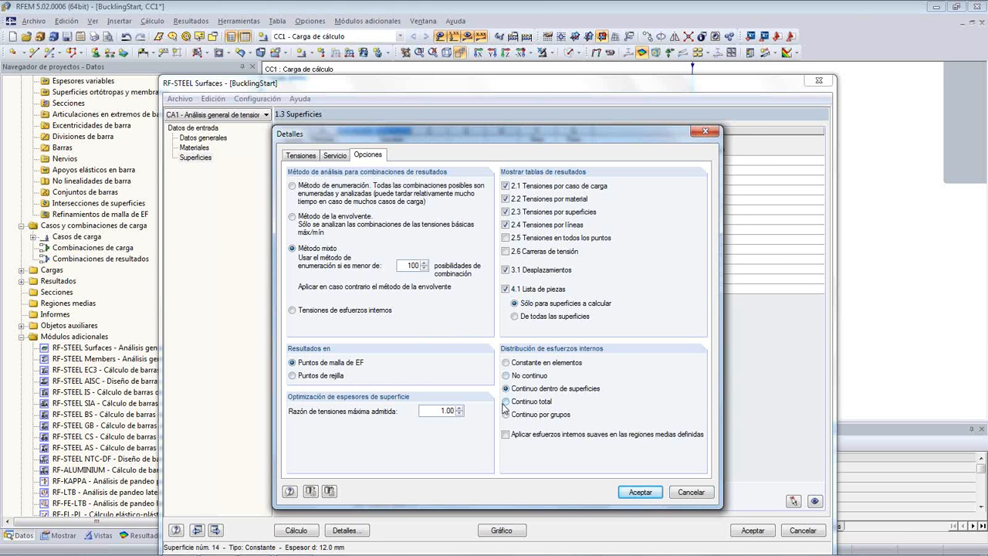
{"action": "left_click", "coordinate": [629, 496]}
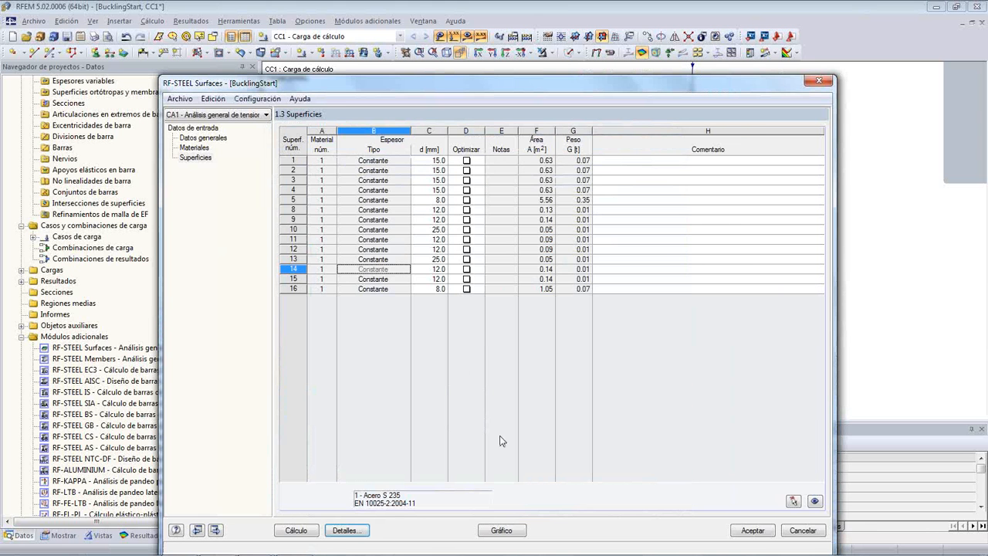
- Run the RF-STEEL Surfaces stress calculation and arrange its results window so the model can be seen
{"action": "left_click", "coordinate": [287, 532]}
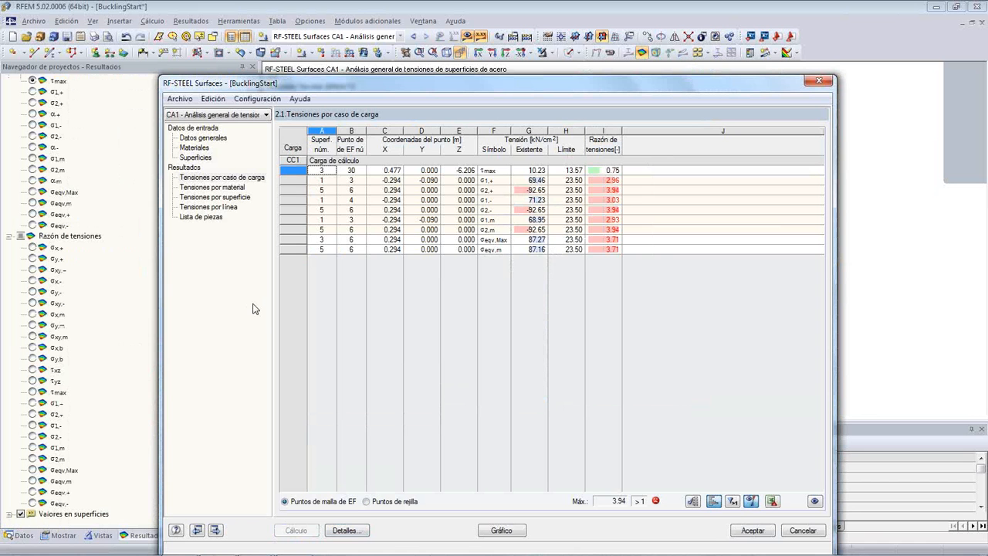
{"action": "left_click_drag", "start_coordinate": [421, 87], "coordinate": [438, 359]}
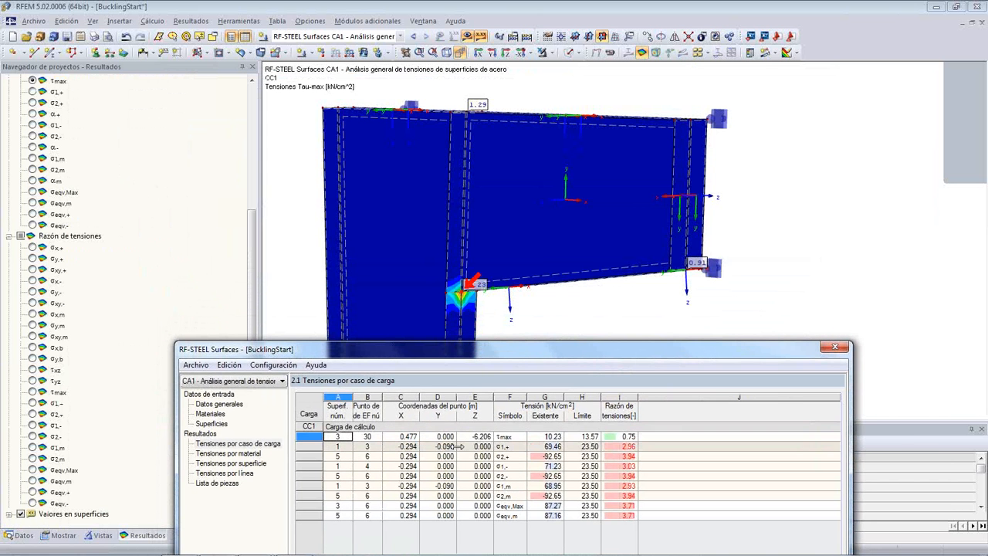
- Go through the governing stresses by load case from σ2,+ to σeqv,Max, comparing their model plots and stress ratios
{"action": "left_click", "coordinate": [445, 456]}
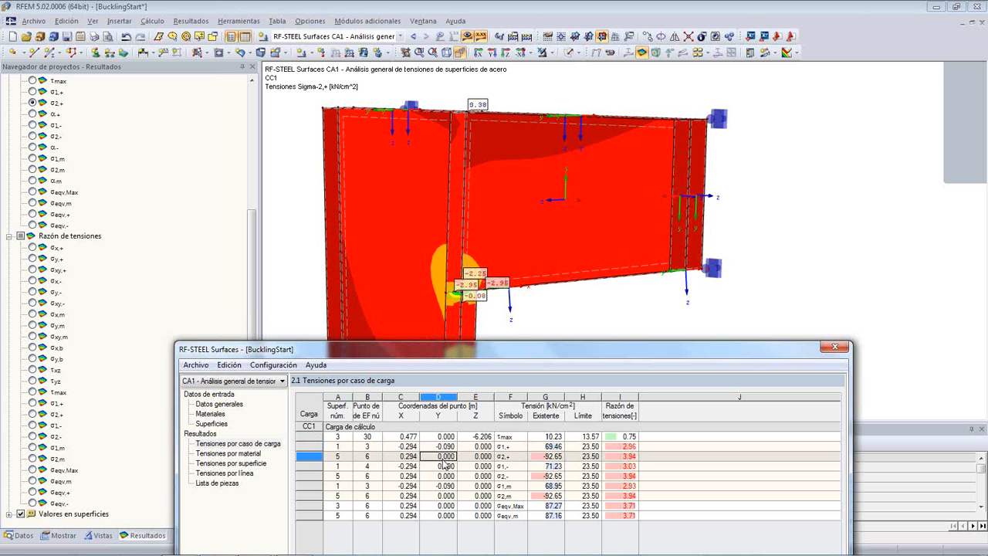
{"action": "left_click", "coordinate": [446, 468]}
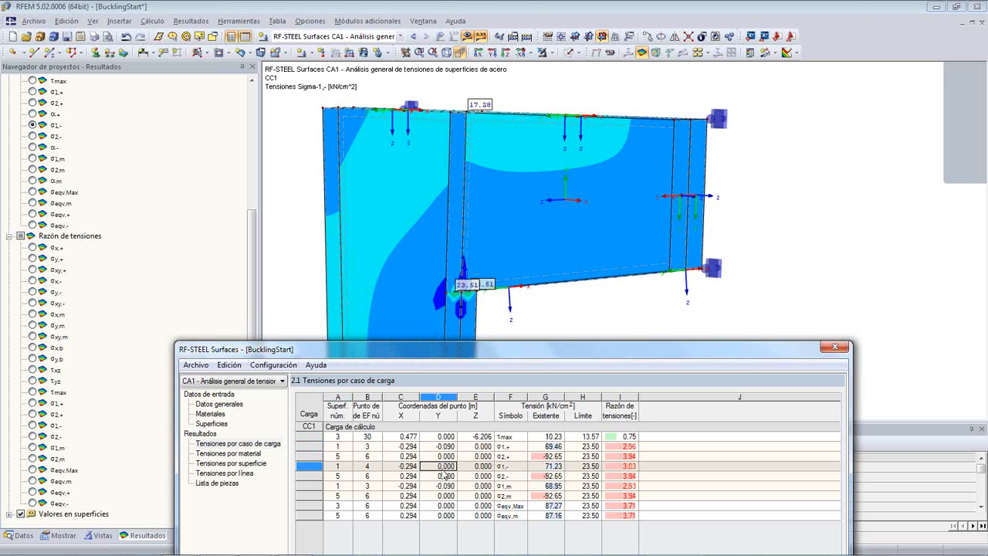
{"action": "left_click", "coordinate": [446, 475]}
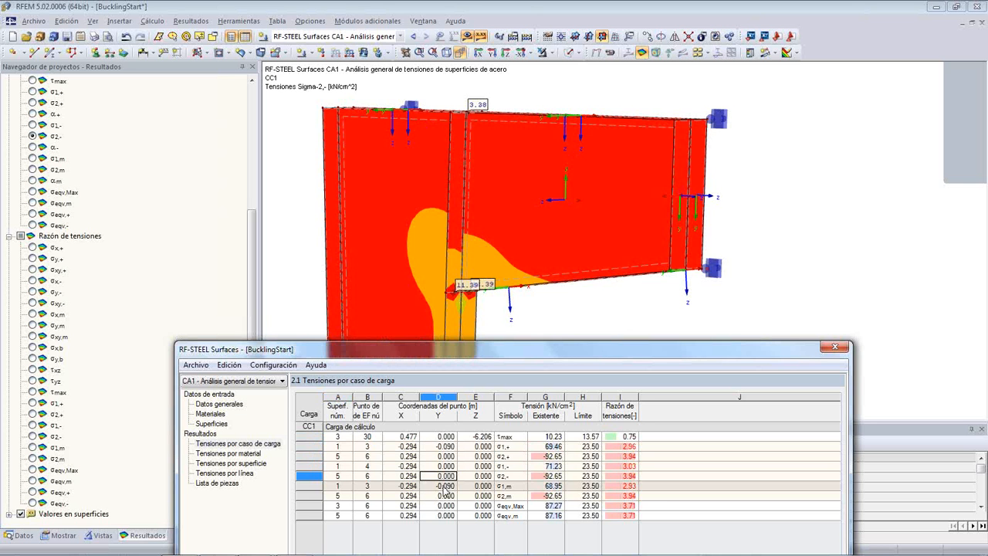
{"action": "left_click", "coordinate": [445, 496]}
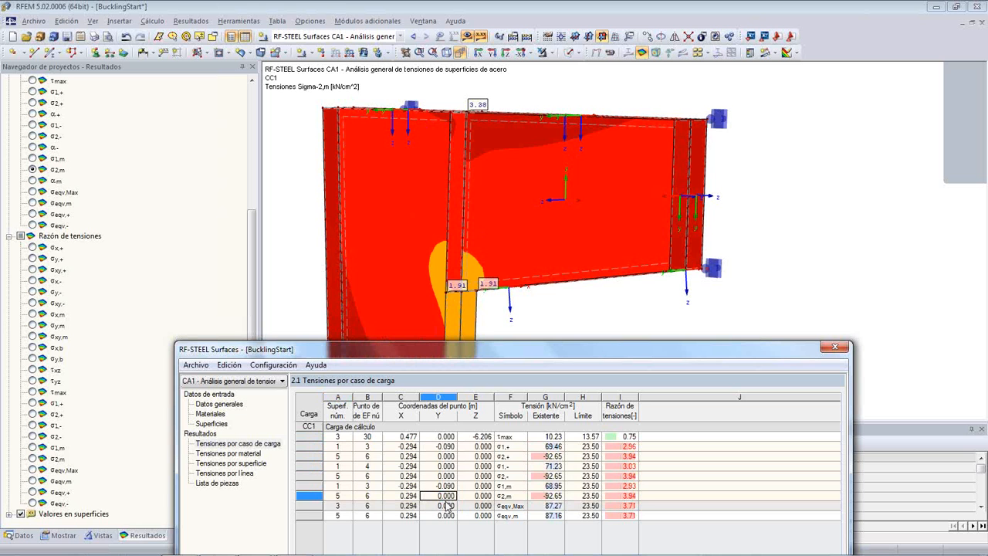
{"action": "left_click", "coordinate": [446, 505]}
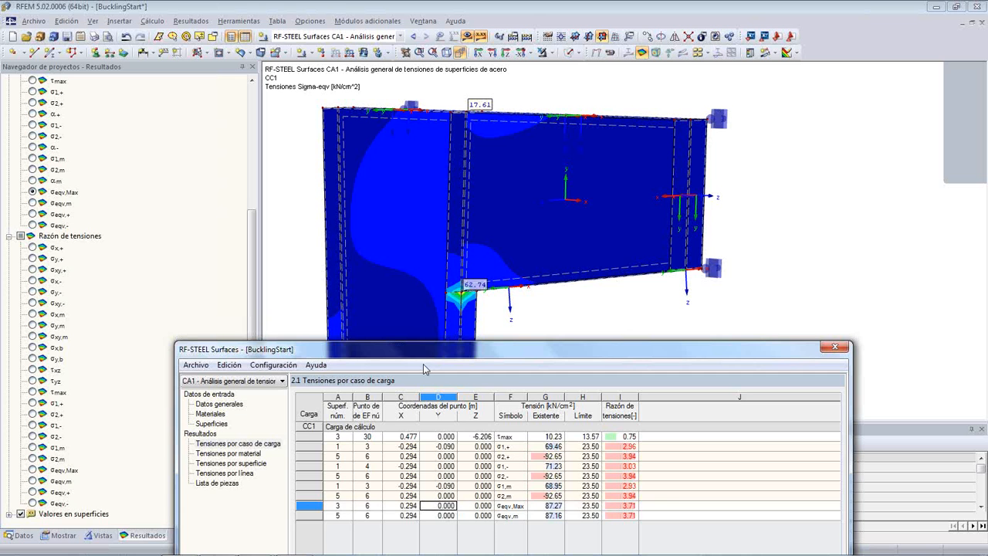
{"action": "left_click_drag", "start_coordinate": [425, 352], "coordinate": [426, 363]}
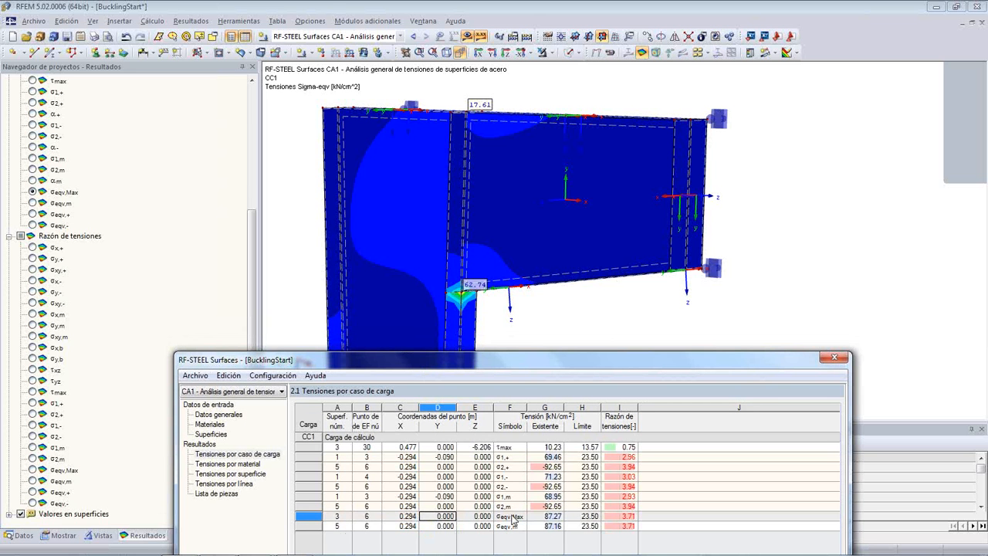
{"action": "left_click_drag", "start_coordinate": [639, 406], "coordinate": [654, 406]}
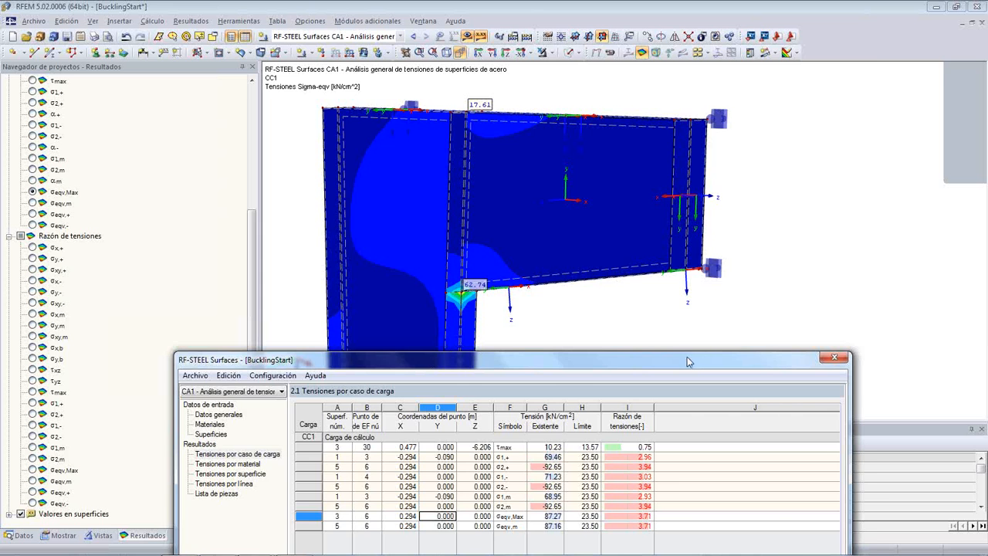
- Switch from the results tables to the model graphic and display the stress ratio for σeqv,Max
{"action": "left_click_drag", "start_coordinate": [684, 360], "coordinate": [687, 14]}
{"action": "left_click", "coordinate": [517, 458]}
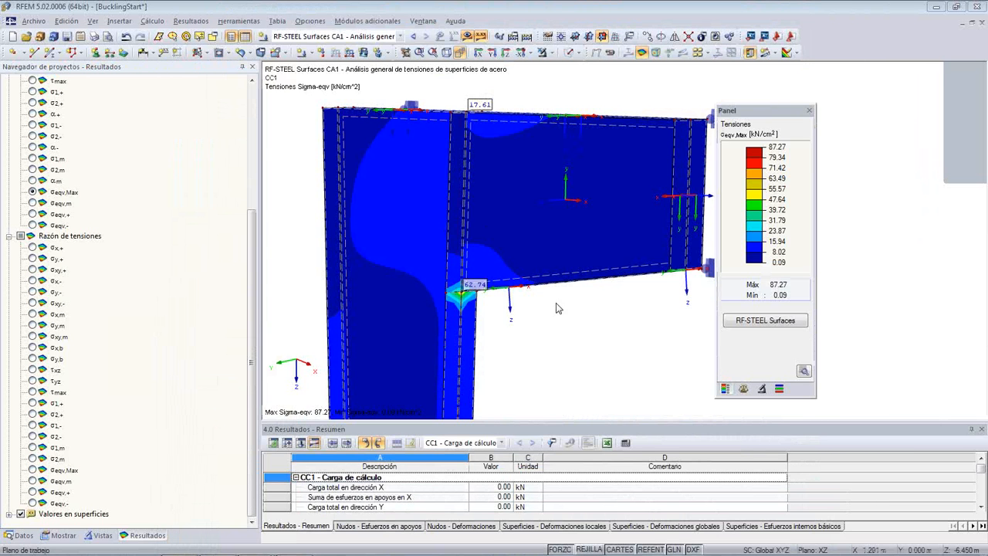
{"action": "middle_click_drag", "start_coordinate": [564, 358], "coordinate": [511, 321]}
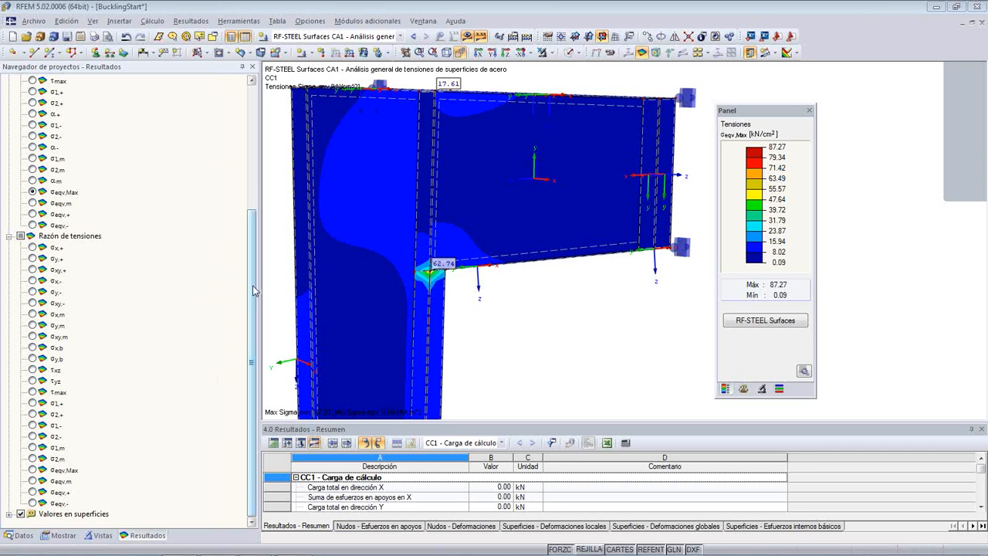
{"action": "left_click", "coordinate": [31, 469]}
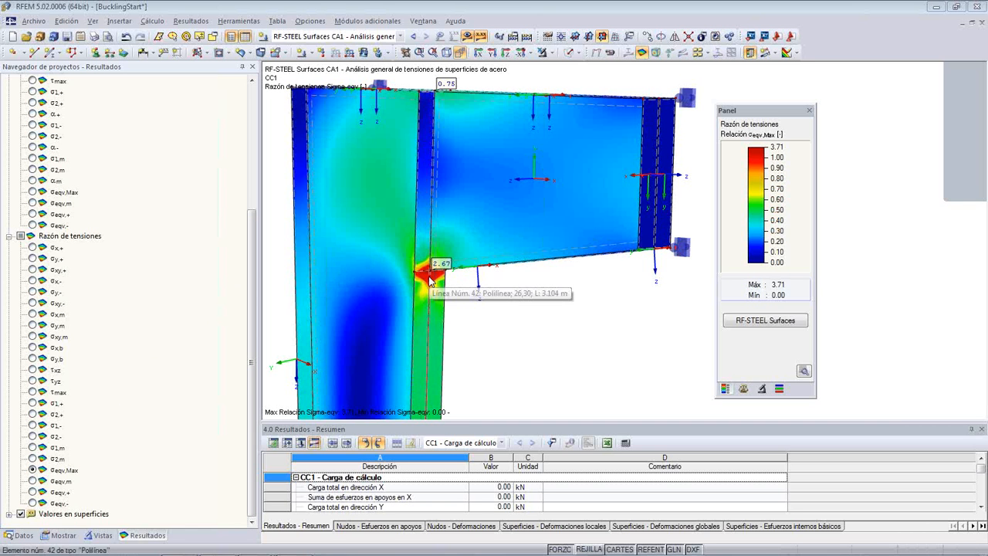
- Examine the σeqv,Max stress ratio peak where the haunch's lower edge meets the column
{"action": "scroll", "coordinate": [430, 280], "scroll_direction": "up", "scroll_amount": 2}
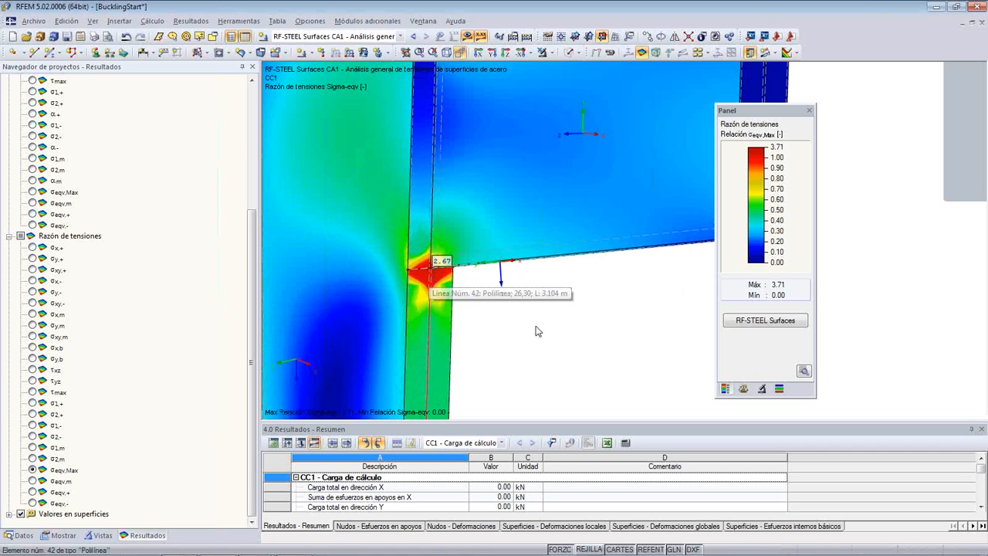
{"action": "scroll", "coordinate": [538, 330], "scroll_direction": "down", "scroll_amount": 4}
{"action": "middle_click_drag", "start_coordinate": [546, 333], "coordinate": [600, 264]}
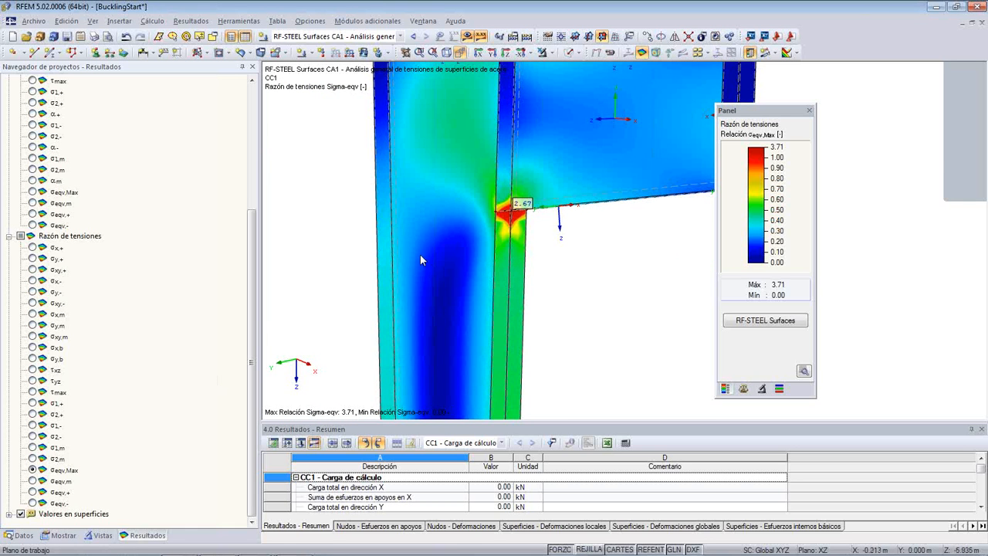
{"action": "middle_click_drag", "start_coordinate": [435, 216], "coordinate": [395, 186], "text": "ctrl"}
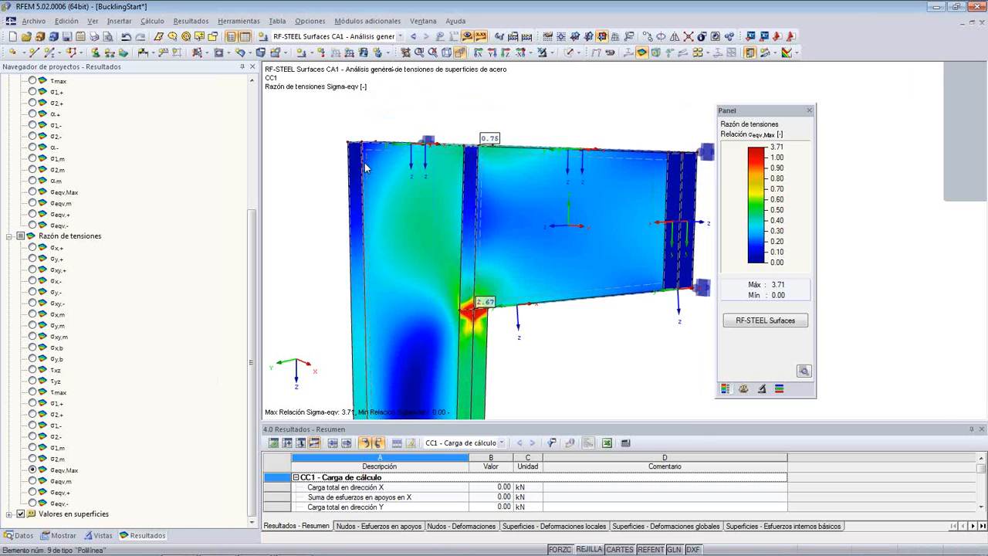
- Review surface 5's axes and result grid settings, comparing polar and customised Cartesian grids, and discard the changes
{"action": "double_click", "coordinate": [368, 168]}
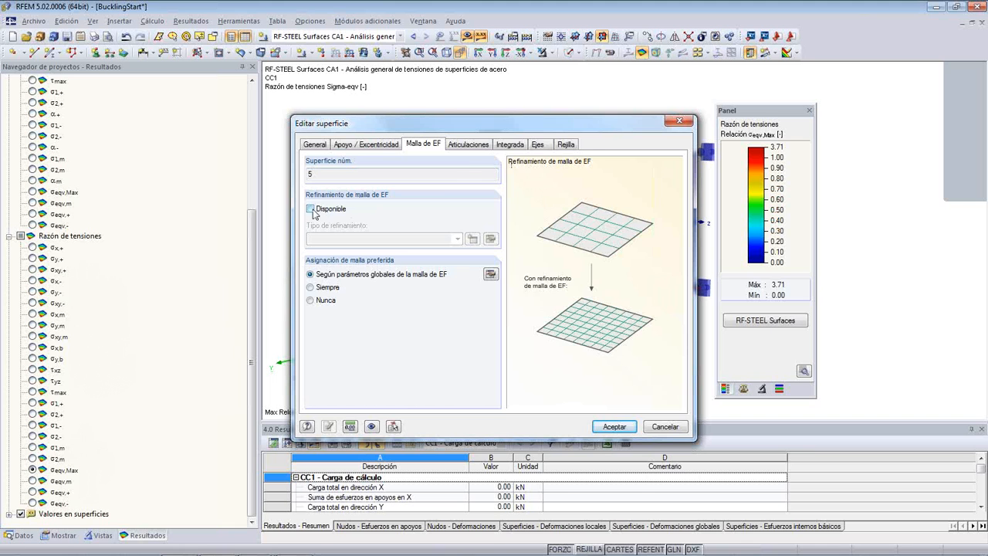
{"action": "left_click", "coordinate": [545, 151]}
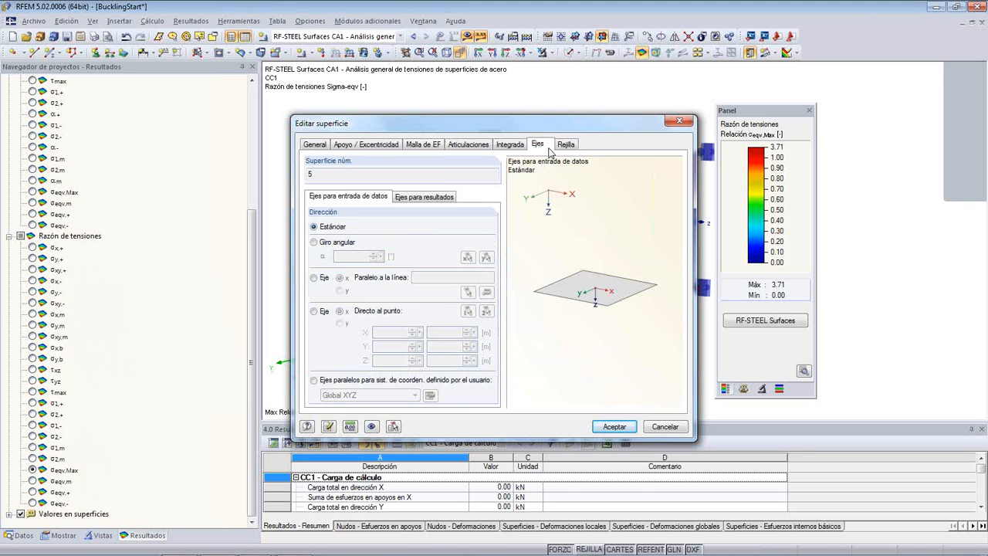
{"action": "left_click", "coordinate": [566, 149]}
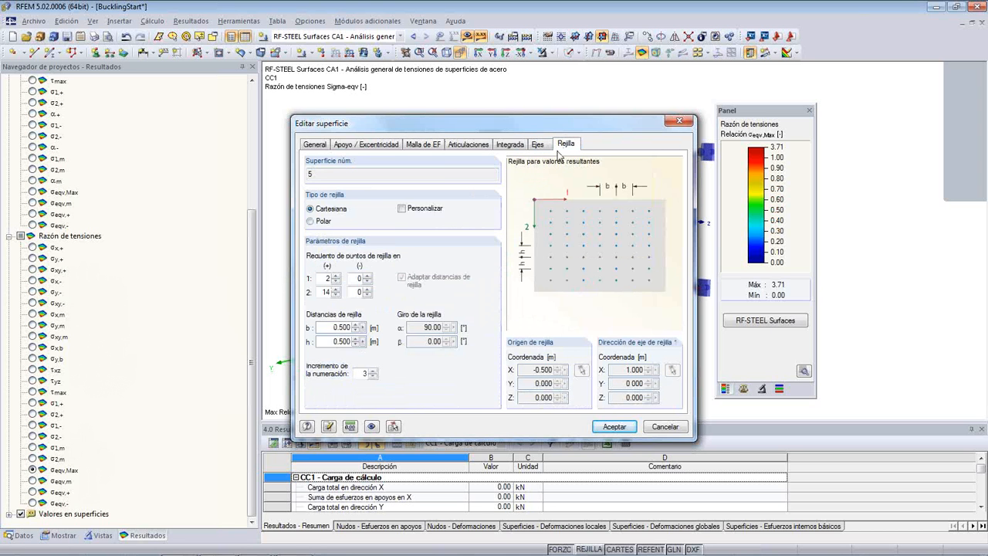
{"action": "left_click", "coordinate": [312, 221]}
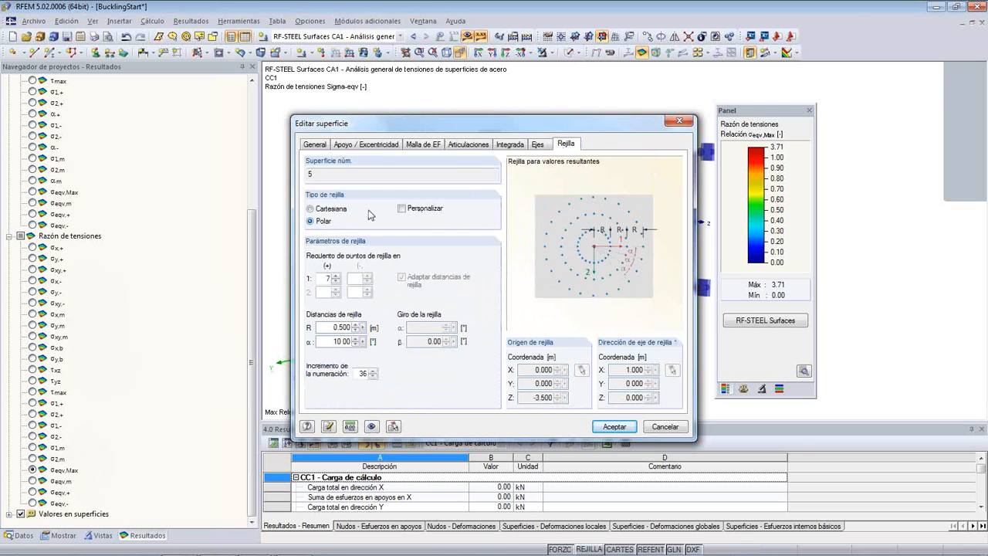
{"action": "left_click", "coordinate": [401, 208]}
{"action": "left_click", "coordinate": [310, 209]}
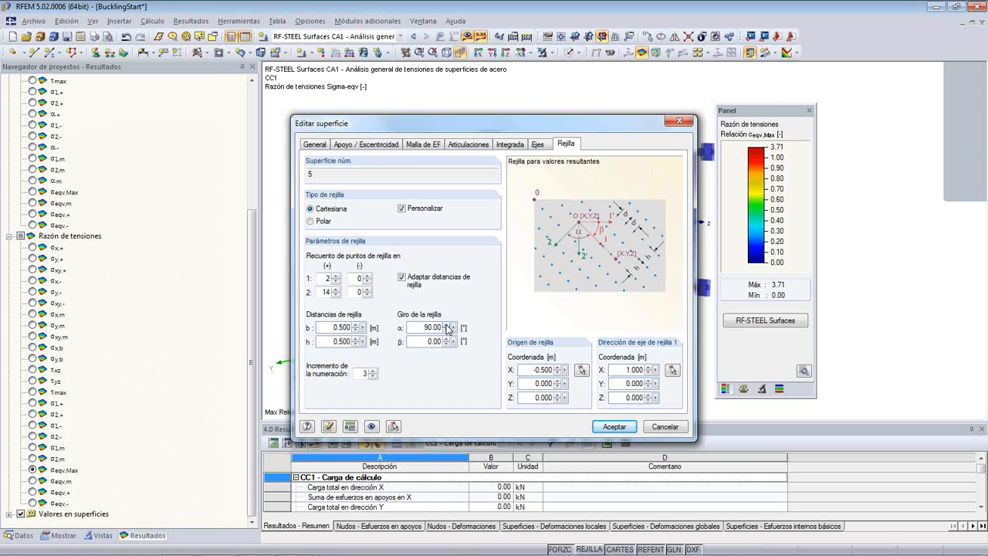
{"action": "left_click_drag", "start_coordinate": [417, 128], "coordinate": [395, 103]}
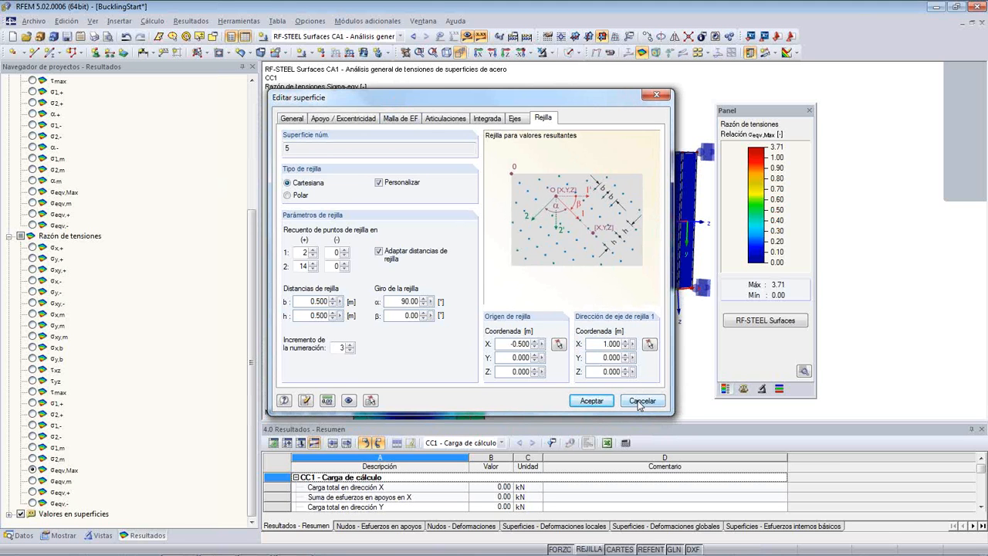
{"action": "left_click", "coordinate": [640, 403]}
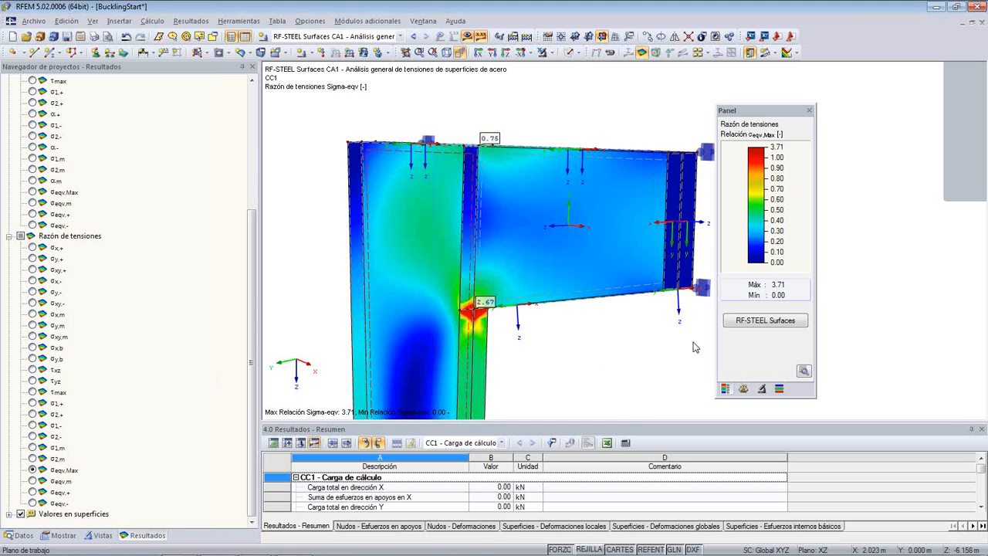
- Reopen RF-STEEL Surfaces, try showing the results at grid points instead of FE mesh points, and cancel the recalculation
{"action": "left_click", "coordinate": [739, 320]}
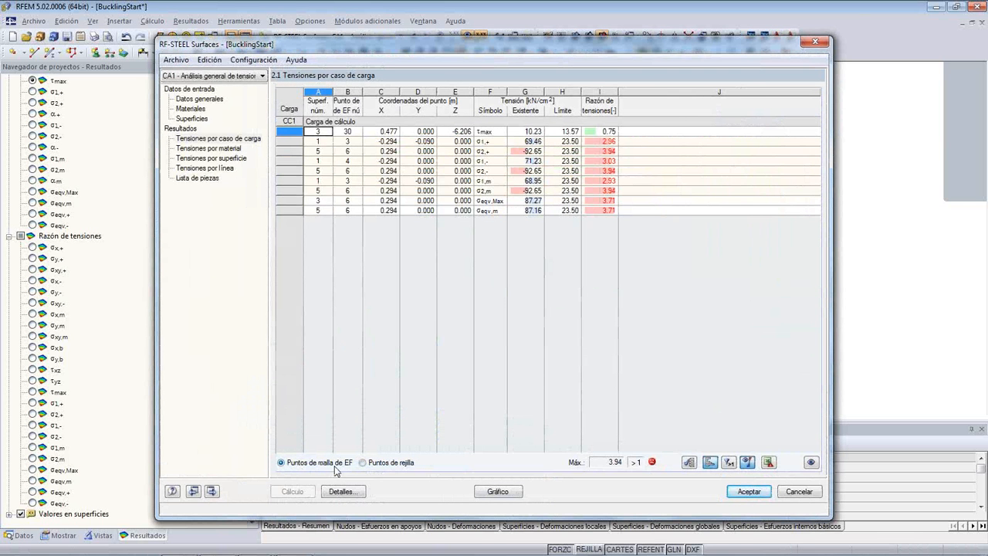
{"action": "left_click", "coordinate": [362, 463]}
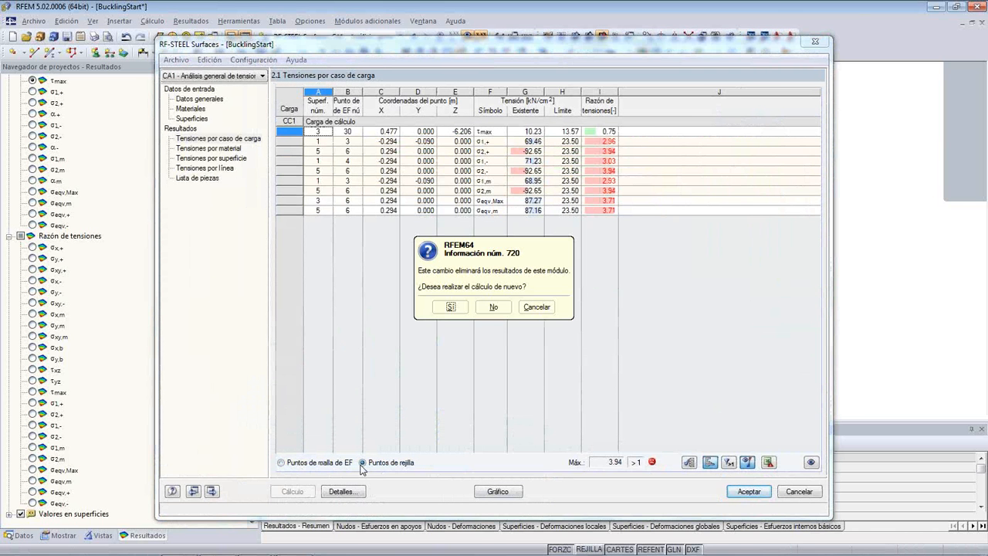
{"action": "left_click", "coordinate": [537, 307]}
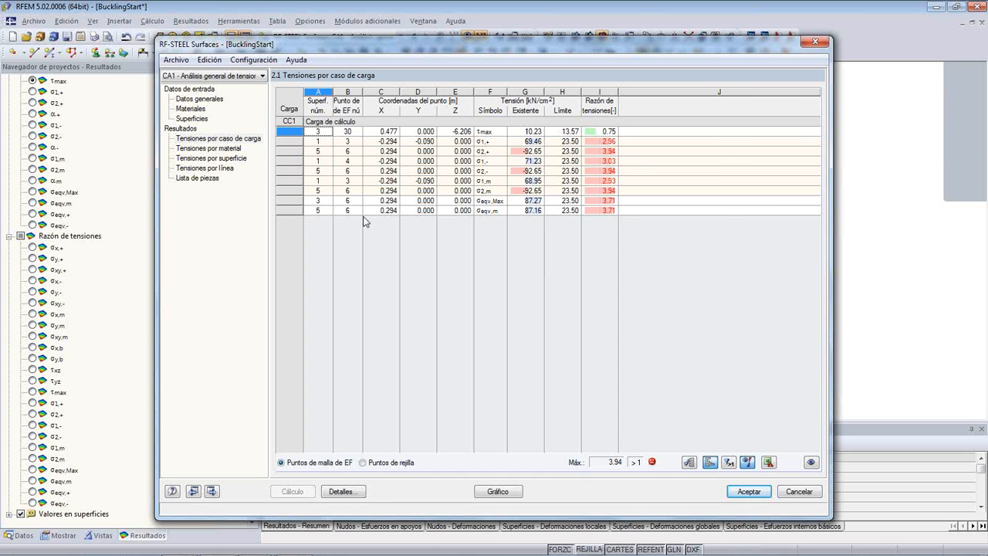
- In the calculation details, try grid points as the result location and return to FE mesh points
{"action": "left_click", "coordinate": [364, 494]}
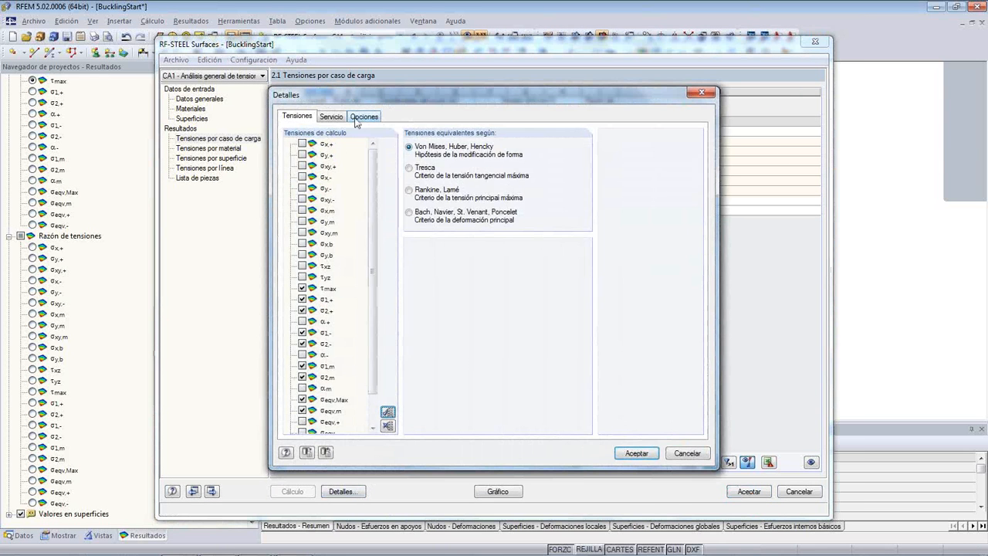
{"action": "left_click", "coordinate": [359, 118]}
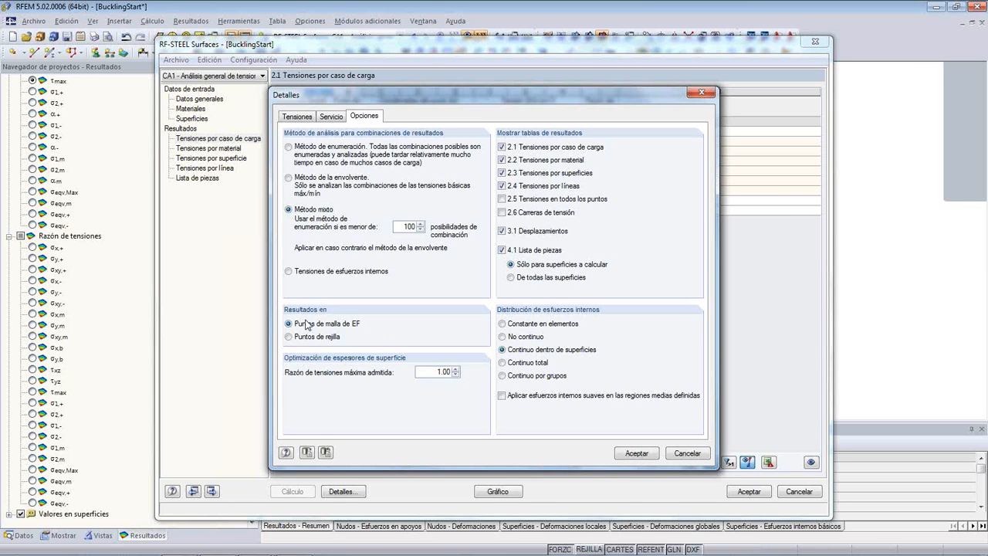
{"action": "left_click", "coordinate": [290, 338]}
{"action": "left_click", "coordinate": [288, 324]}
- Adjust the maximum allowed stress ratio for surface thickness optimisation and accept the calculation details
{"action": "left_click", "coordinate": [455, 369]}
{"action": "left_click", "coordinate": [456, 369]}
{"action": "left_click", "coordinate": [456, 369]}
{"action": "left_click", "coordinate": [456, 369]}
{"action": "left_click", "coordinate": [455, 369]}
{"action": "left_click", "coordinate": [456, 374]}
{"action": "left_click", "coordinate": [455, 374]}
{"action": "left_click", "coordinate": [455, 374]}
{"action": "left_click", "coordinate": [455, 370]}
{"action": "left_click", "coordinate": [455, 370]}
{"action": "left_click", "coordinate": [624, 452]}
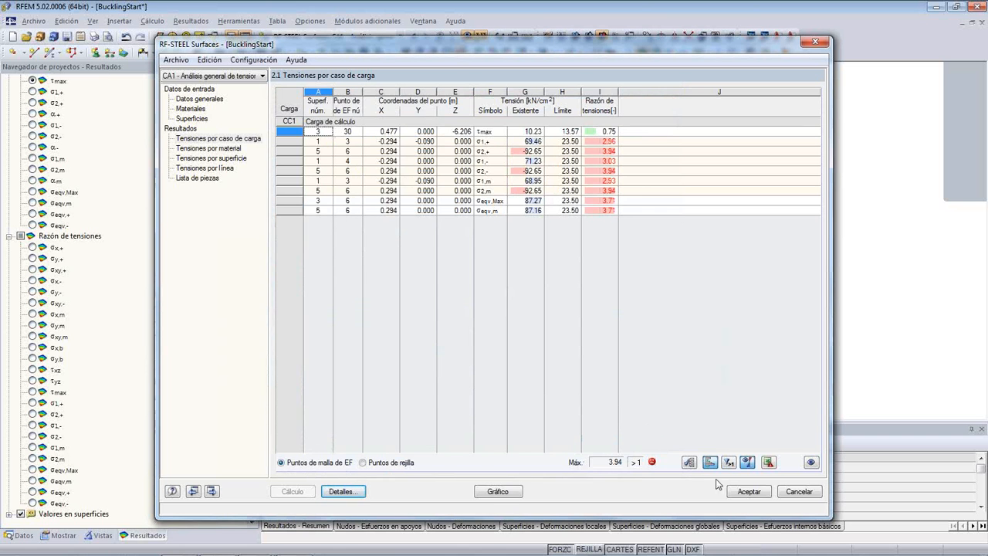
- Accept and close RF-STEEL Surfaces, and examine the τmax stresses around the haunch corner of the model
{"action": "left_click", "coordinate": [743, 491]}
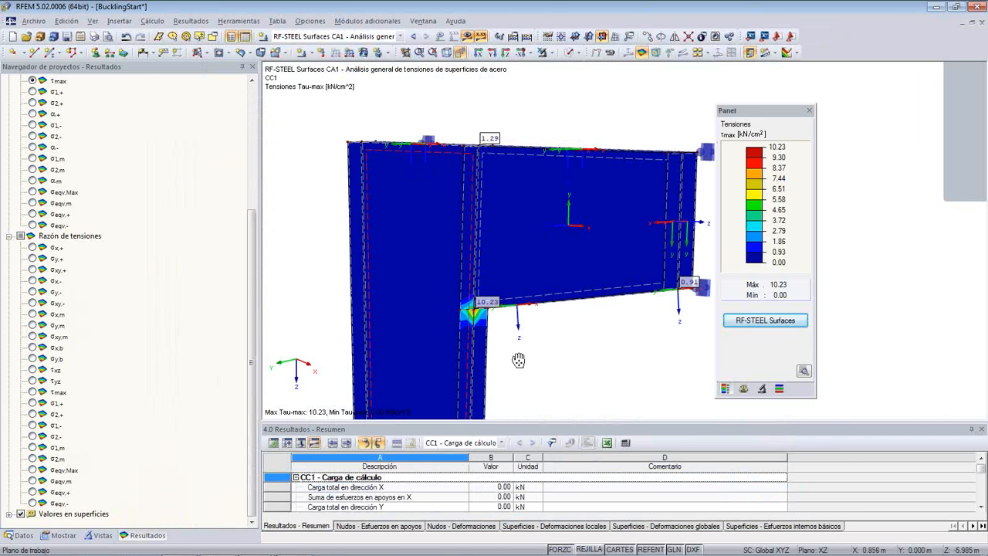
{"action": "middle_click_drag", "start_coordinate": [518, 360], "coordinate": [519, 243]}
{"action": "scroll", "coordinate": [492, 228], "scroll_direction": "up", "scroll_amount": 1}
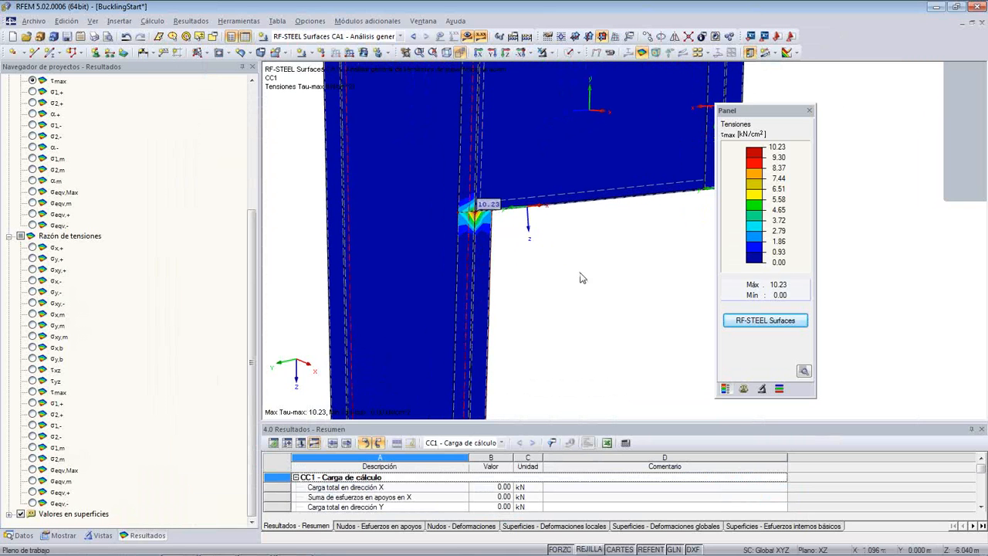
{"action": "middle_click_drag", "start_coordinate": [580, 276], "coordinate": [502, 219]}
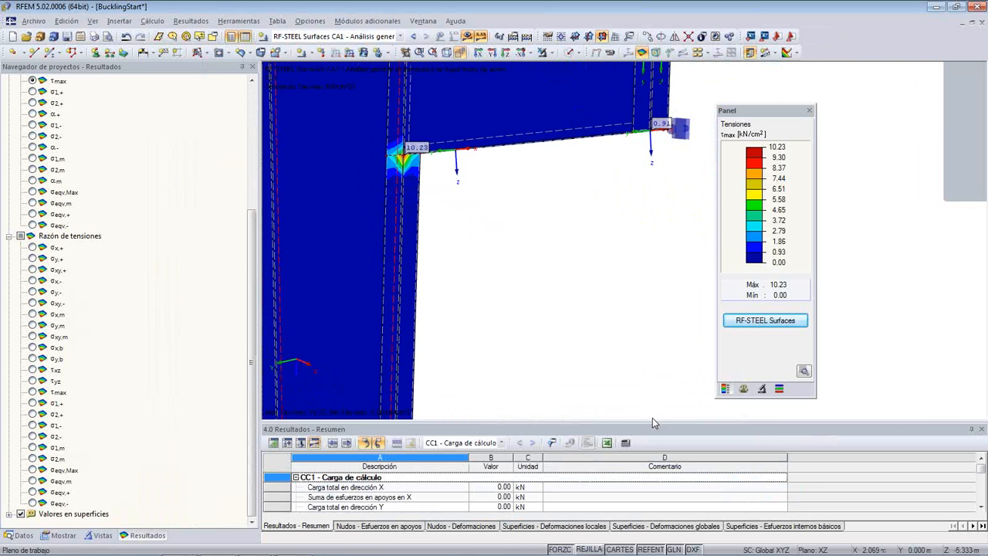
- Display the 1.3 Materials table, enlarge it and move the colour scale clear of its material model column
{"action": "left_click", "coordinate": [272, 444]}
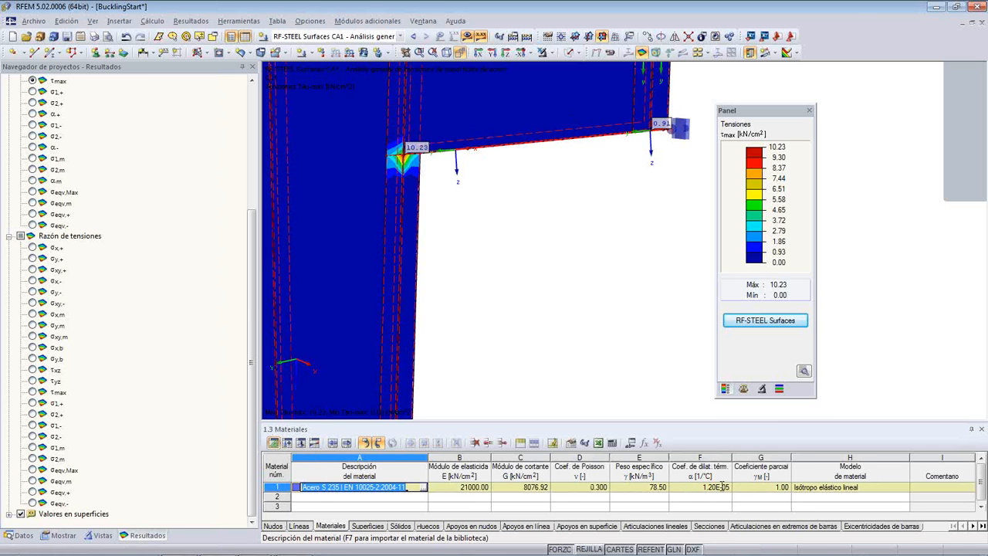
{"action": "left_click_drag", "start_coordinate": [771, 420], "coordinate": [744, 298]}
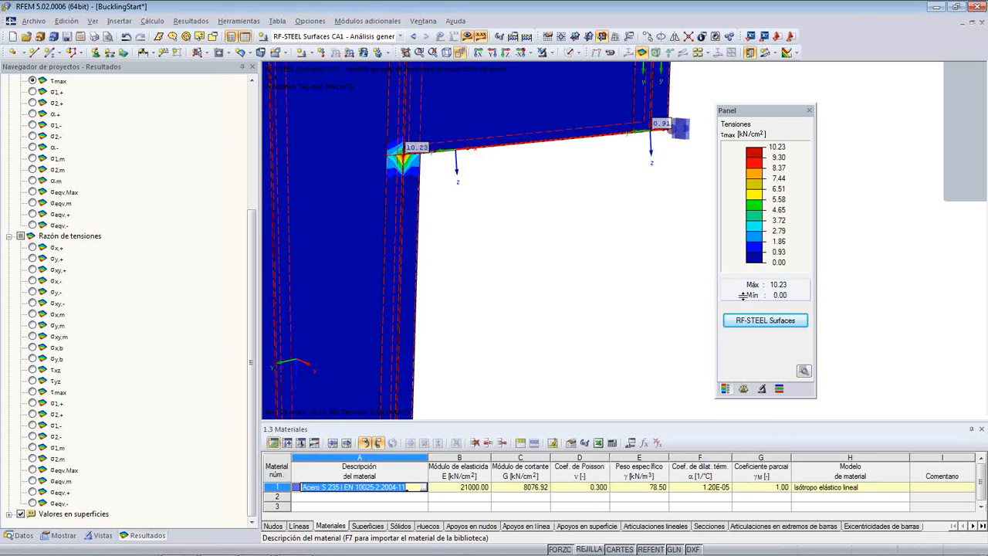
{"action": "left_click_drag", "start_coordinate": [756, 114], "coordinate": [535, 37]}
- Set the Acero S 235 material model to Isótropo plástico 2D/3D and allow the results to be deleted
{"action": "left_click", "coordinate": [879, 362]}
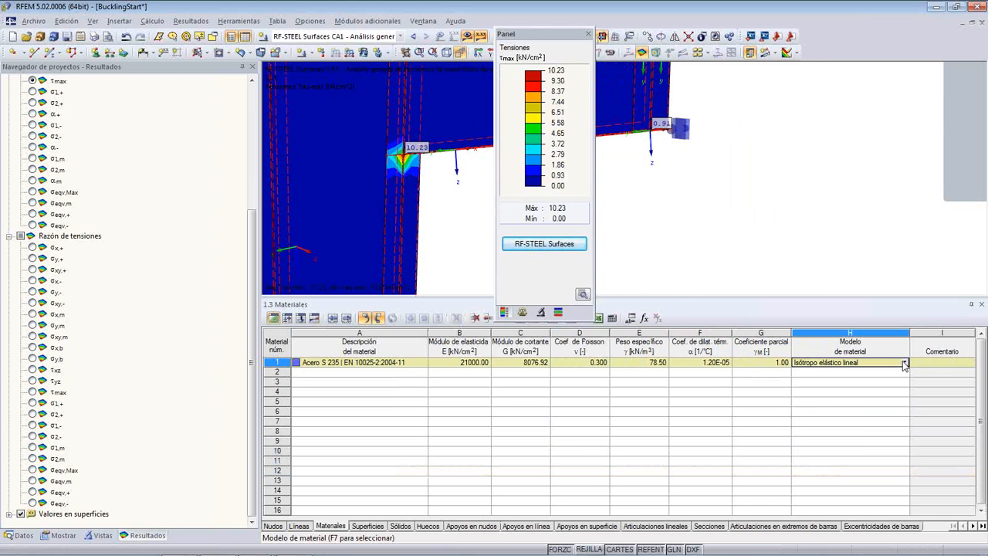
{"action": "left_click", "coordinate": [905, 363]}
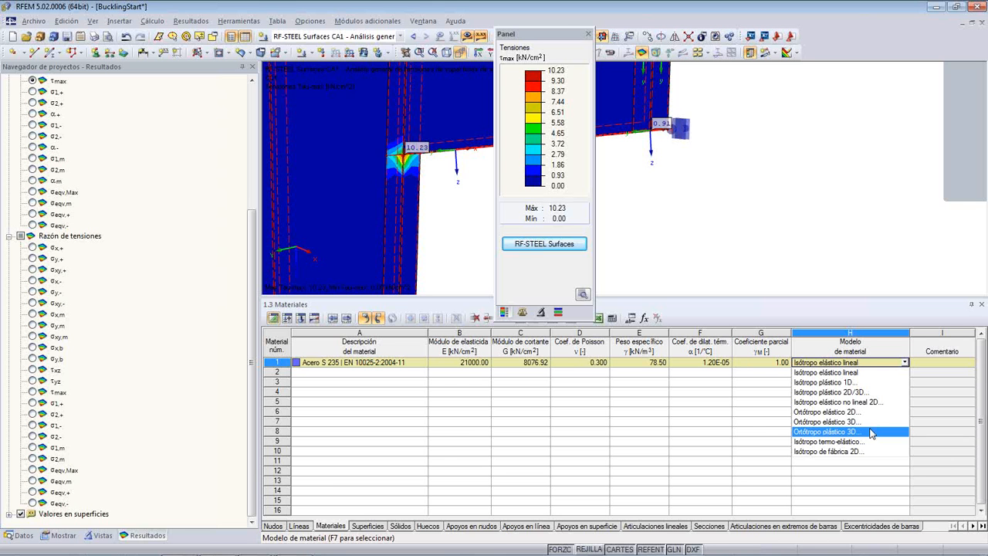
{"action": "left_click", "coordinate": [878, 392]}
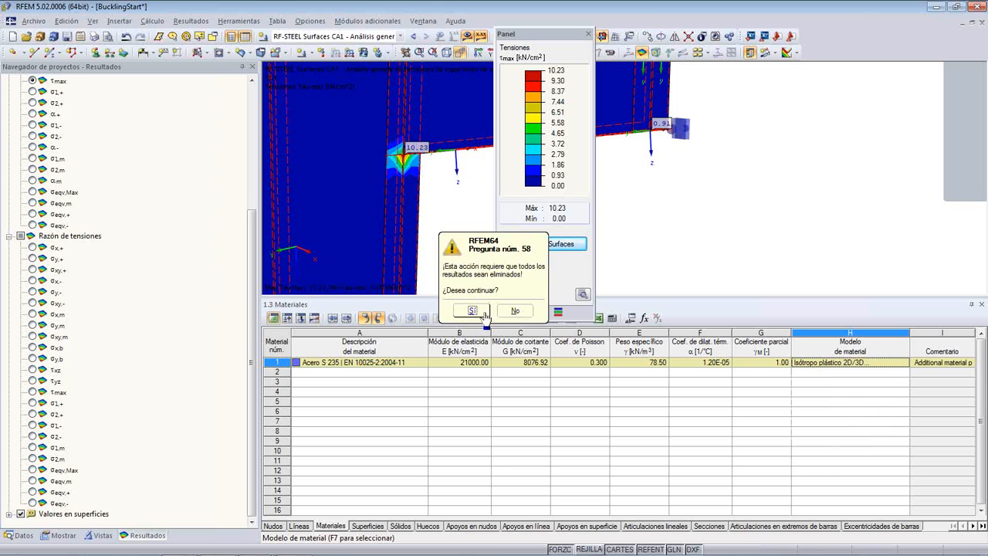
{"action": "left_click", "coordinate": [483, 312]}
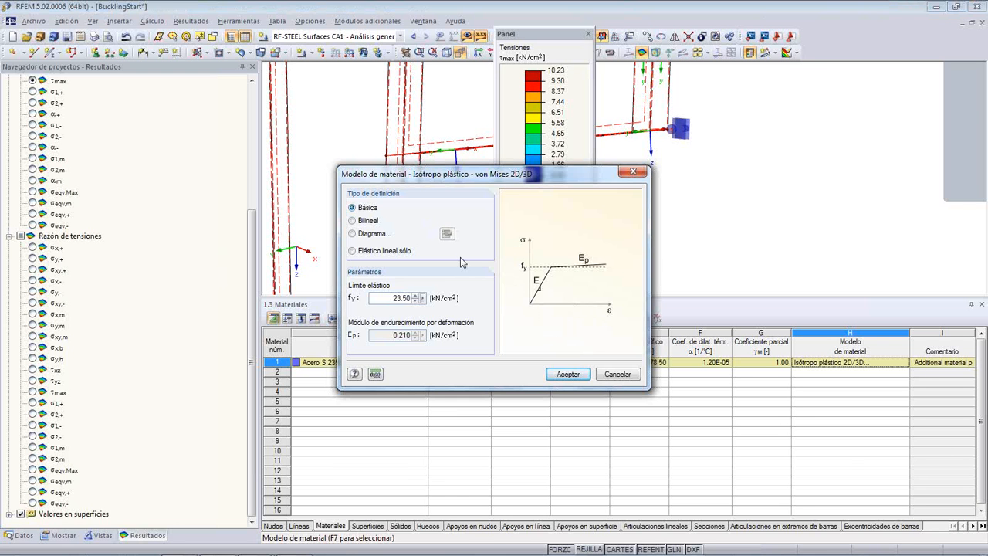
- Compare the bilinear, diagram and linear-elastic-only definition types of the plastic model, and return to the basic one
{"action": "left_click", "coordinate": [353, 220]}
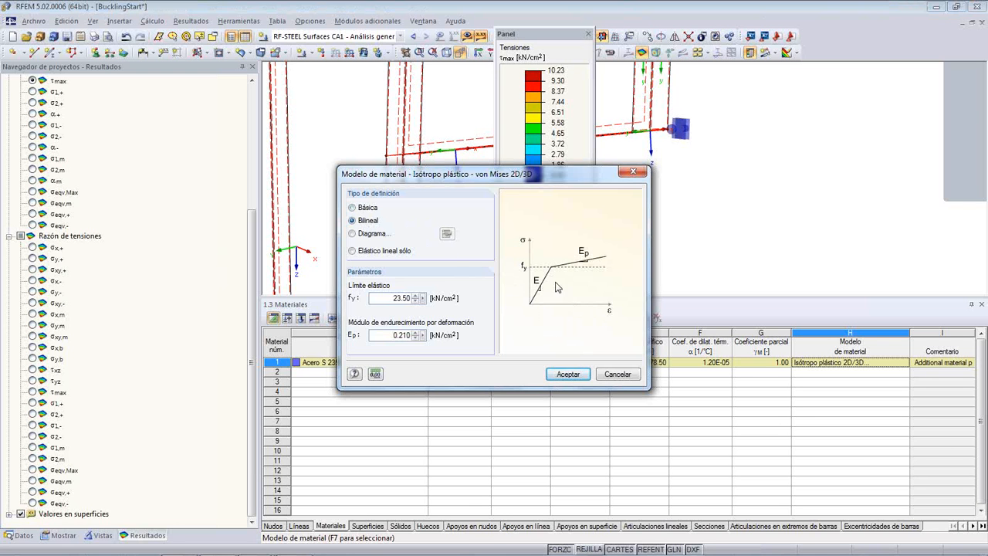
{"action": "left_click", "coordinate": [353, 234]}
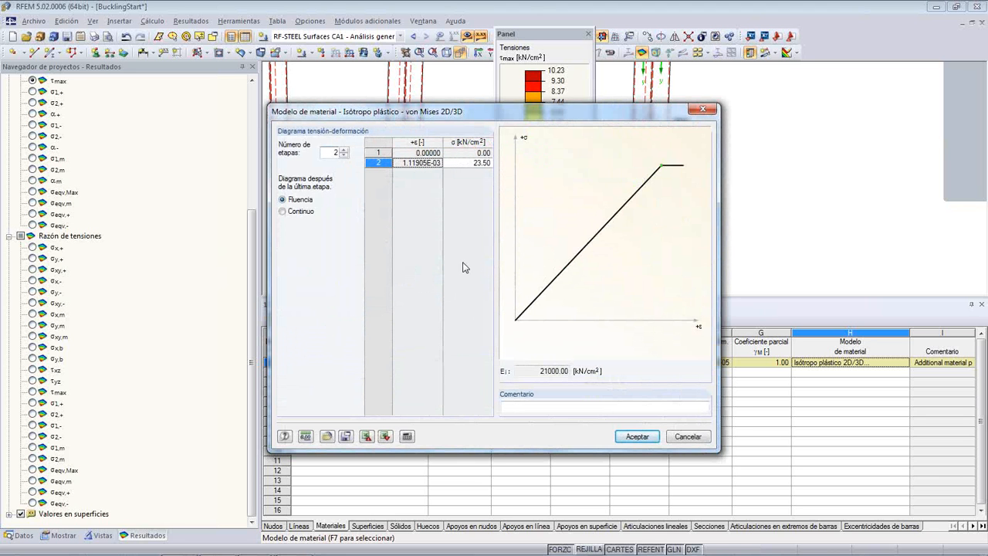
{"action": "left_click", "coordinate": [686, 437]}
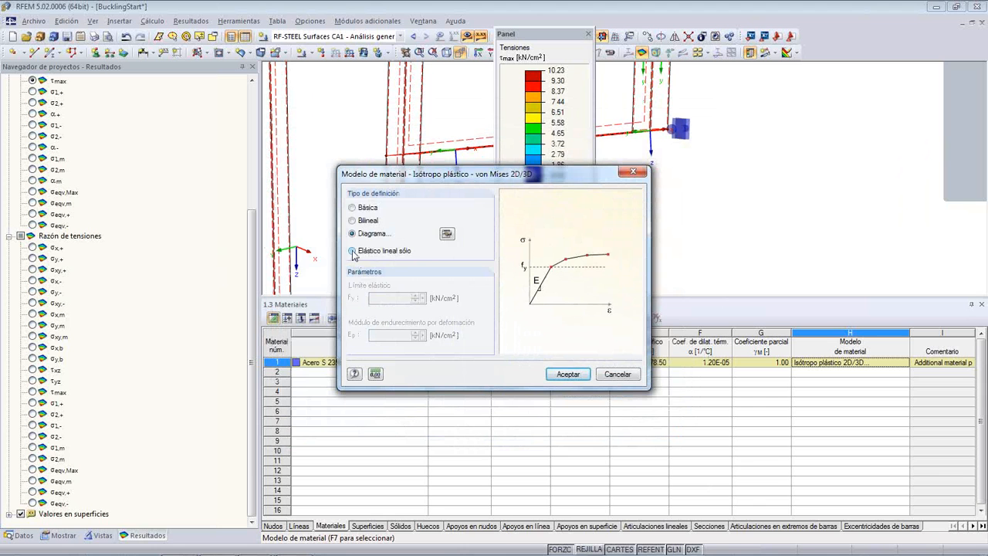
{"action": "left_click", "coordinate": [352, 252]}
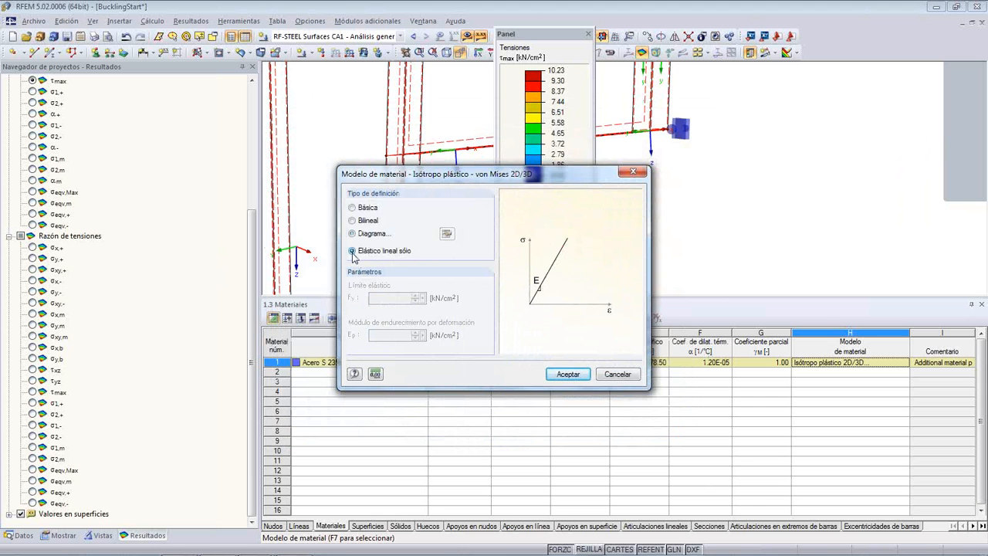
{"action": "left_click", "coordinate": [352, 208]}
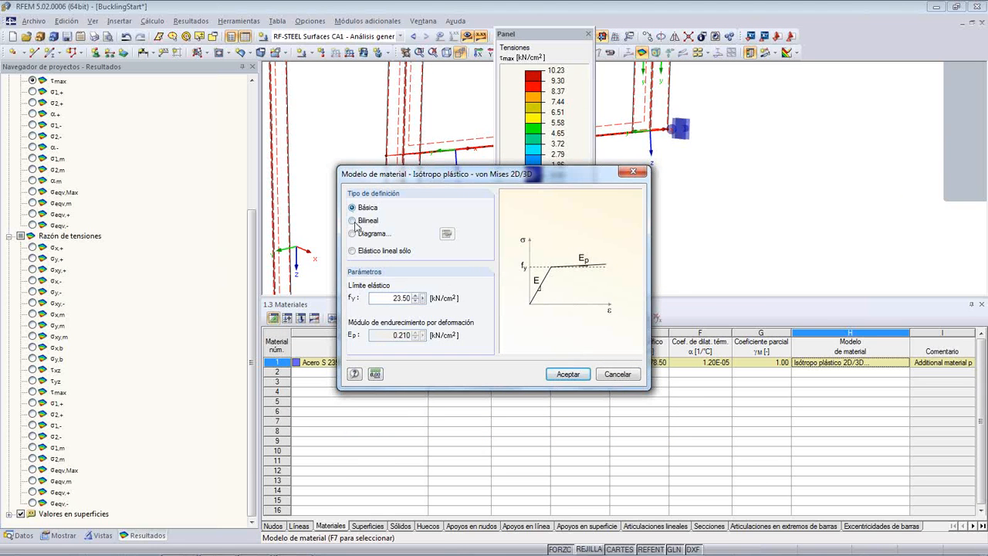
- Try a yield strength of 23.00 kN/cm² for the basic plastic definition and cancel the material model settings
{"action": "left_click_drag", "start_coordinate": [377, 298], "coordinate": [418, 292]}
{"action": "left_click", "coordinate": [415, 296]}
{"action": "left_click", "coordinate": [417, 301]}
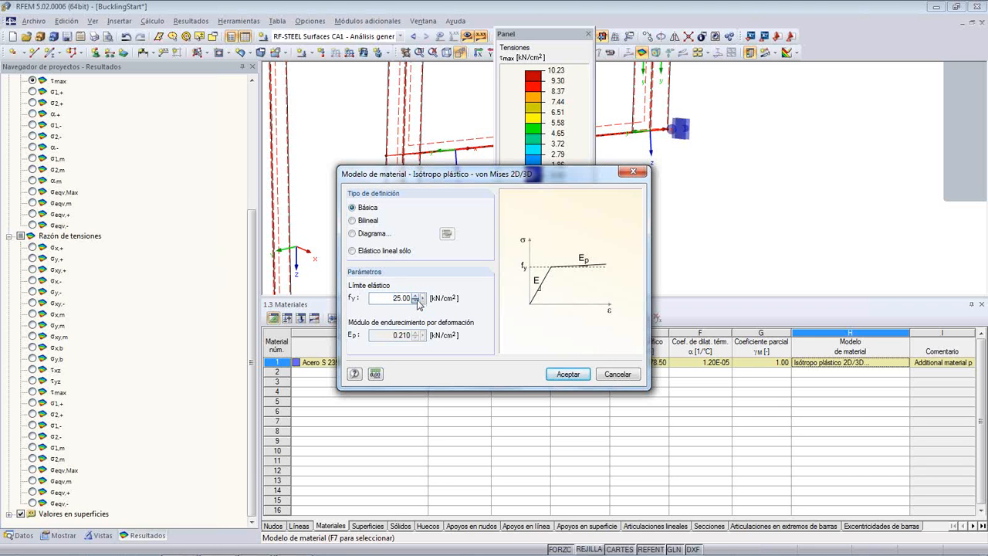
{"action": "left_click", "coordinate": [624, 375]}
- Set the Acero S 235 material model to Isótropo elástico no lineal 2D, checking its stress-strain diagram and accepting the basic definition
{"action": "left_click", "coordinate": [897, 362]}
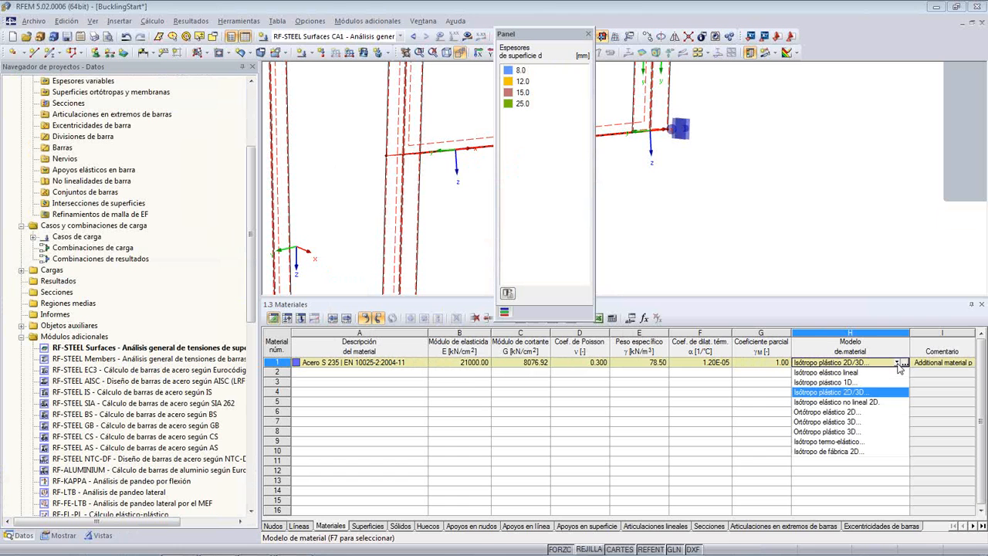
{"action": "left_click", "coordinate": [884, 405]}
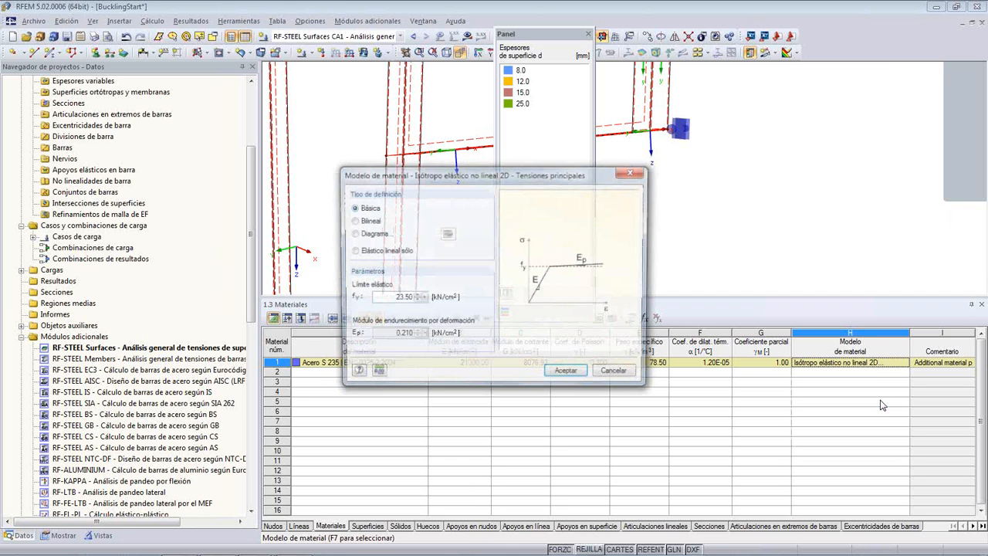
{"action": "left_click", "coordinate": [353, 234]}
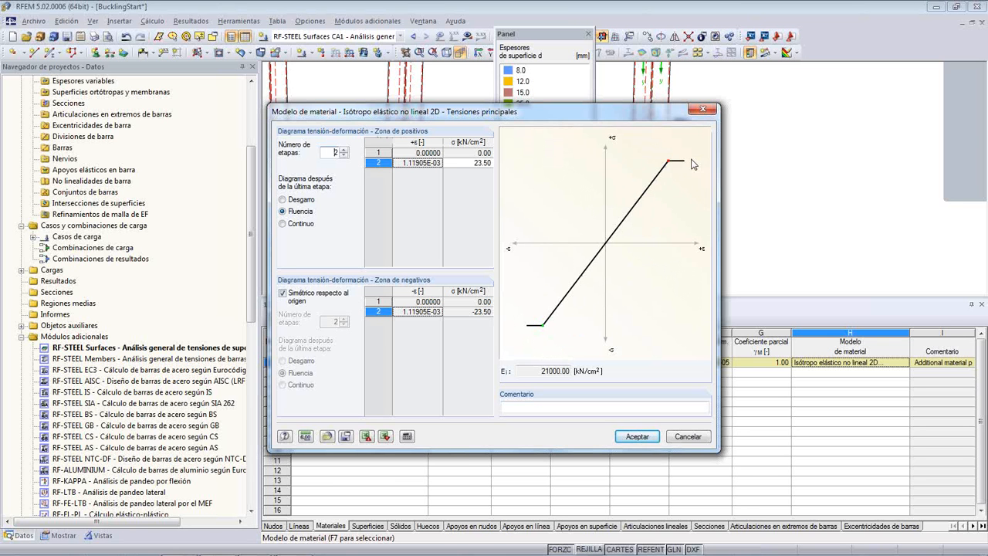
{"action": "left_click", "coordinate": [688, 437]}
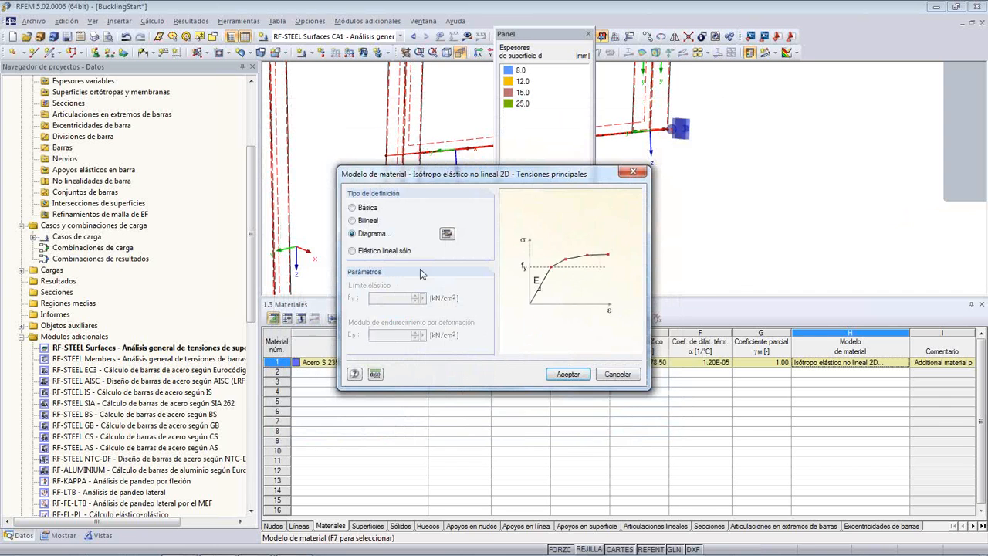
{"action": "left_click", "coordinate": [352, 208]}
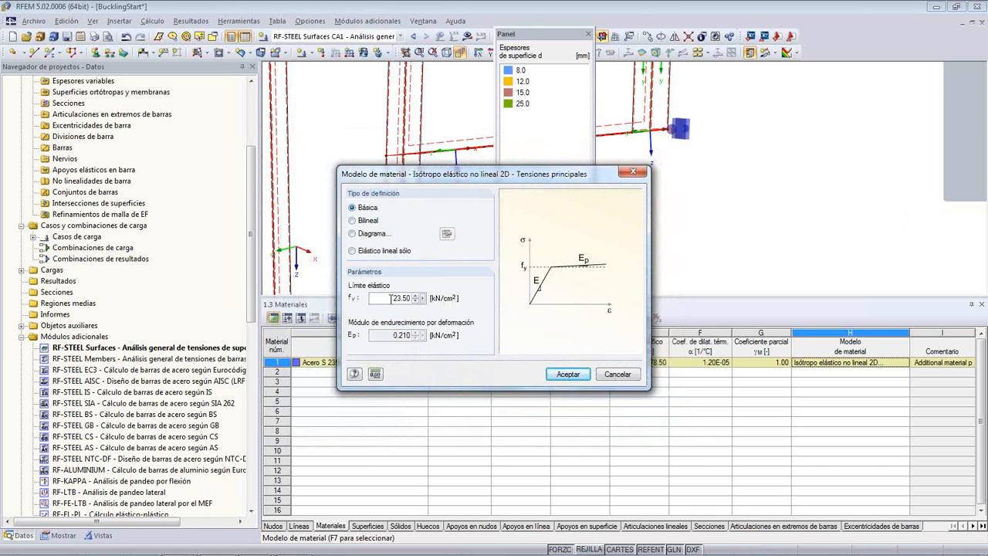
{"action": "left_click", "coordinate": [567, 374]}
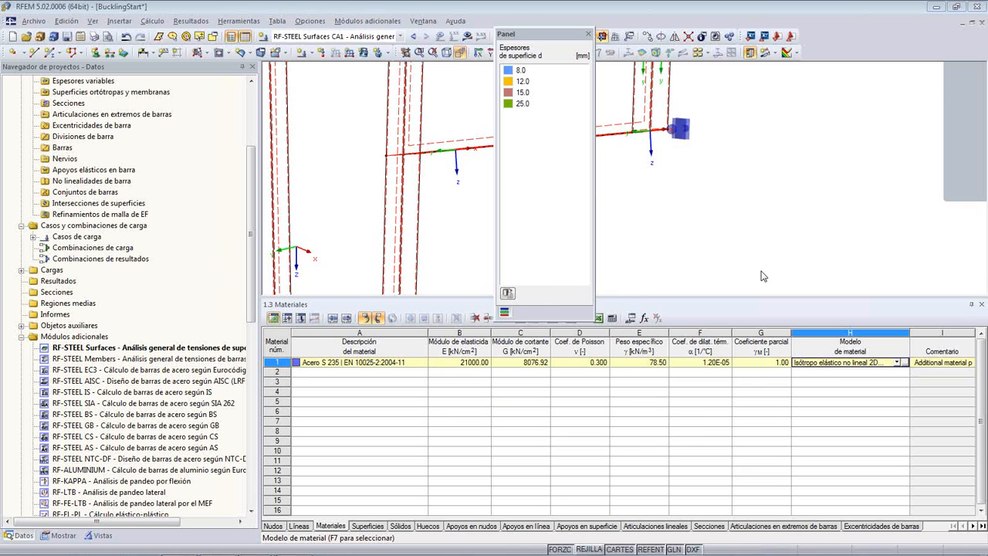
- Display load combination CC1 - Carga de cálculo and bring the column into view, with the surface thickness legend moved aside
{"action": "left_click_drag", "start_coordinate": [569, 51], "coordinate": [681, 93]}
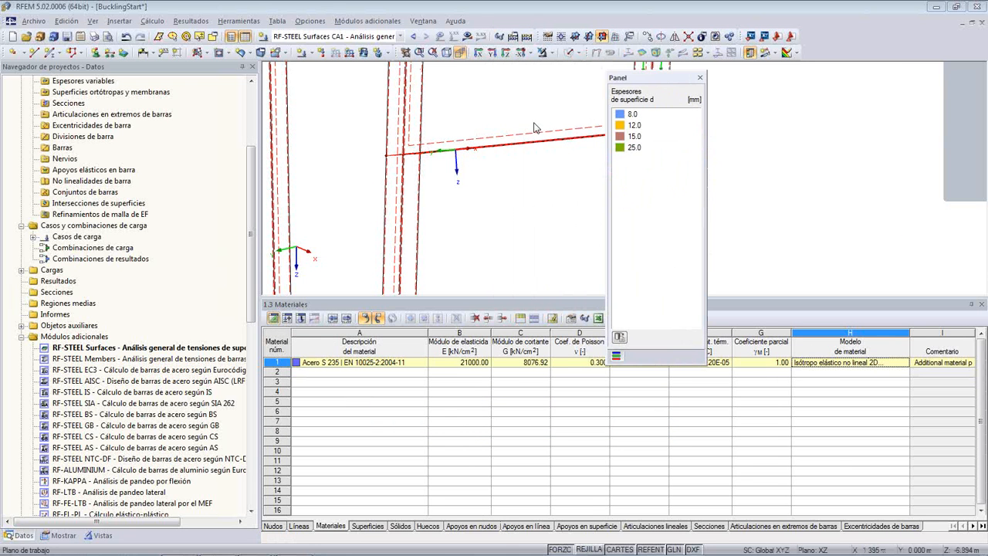
{"action": "left_click", "coordinate": [400, 36]}
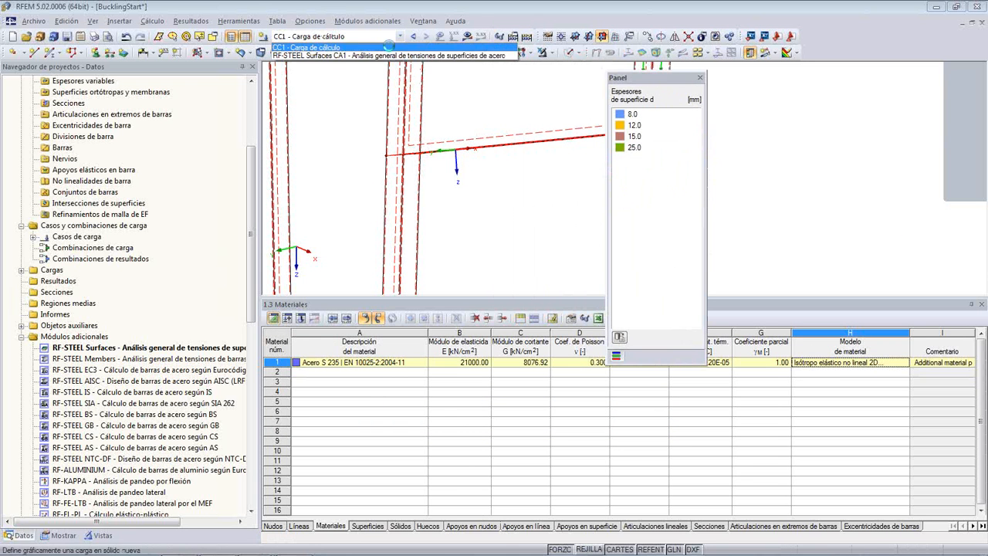
{"action": "left_click", "coordinate": [389, 47]}
{"action": "scroll", "coordinate": [397, 241], "scroll_direction": "down", "scroll_amount": 2}
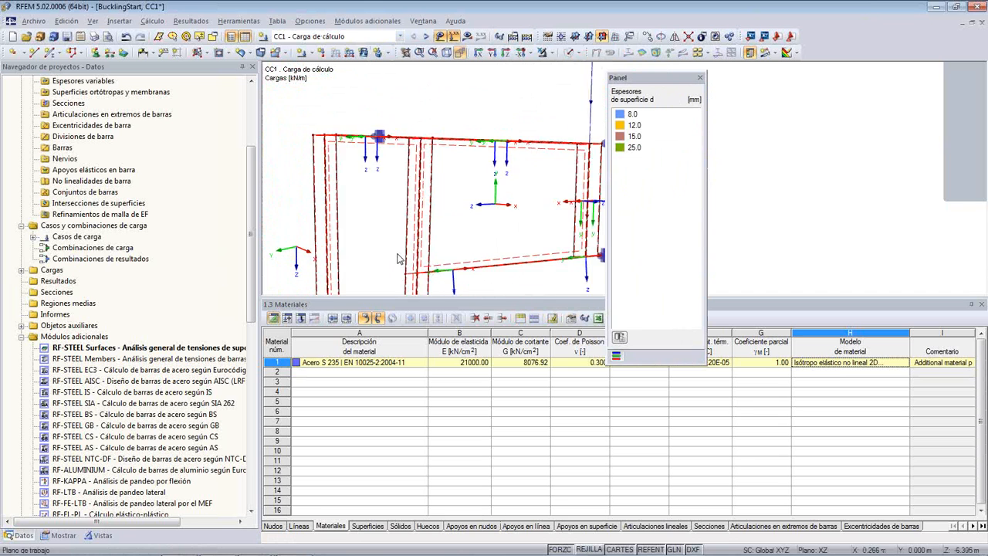
{"action": "middle_click_drag", "start_coordinate": [383, 197], "coordinate": [379, 109]}
{"action": "scroll", "coordinate": [379, 147], "scroll_direction": "down", "scroll_amount": 1}
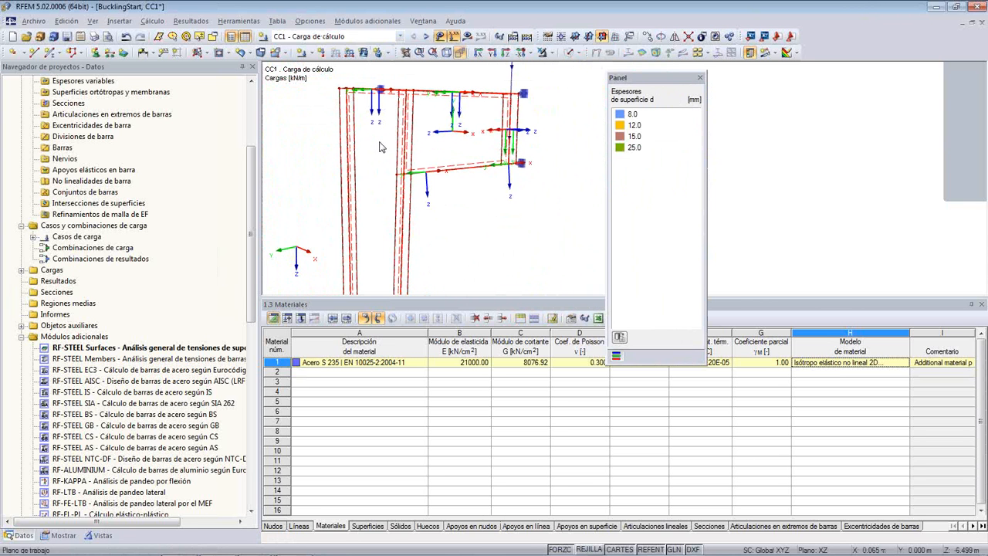
{"action": "scroll", "coordinate": [379, 146], "scroll_direction": "down", "scroll_amount": 1}
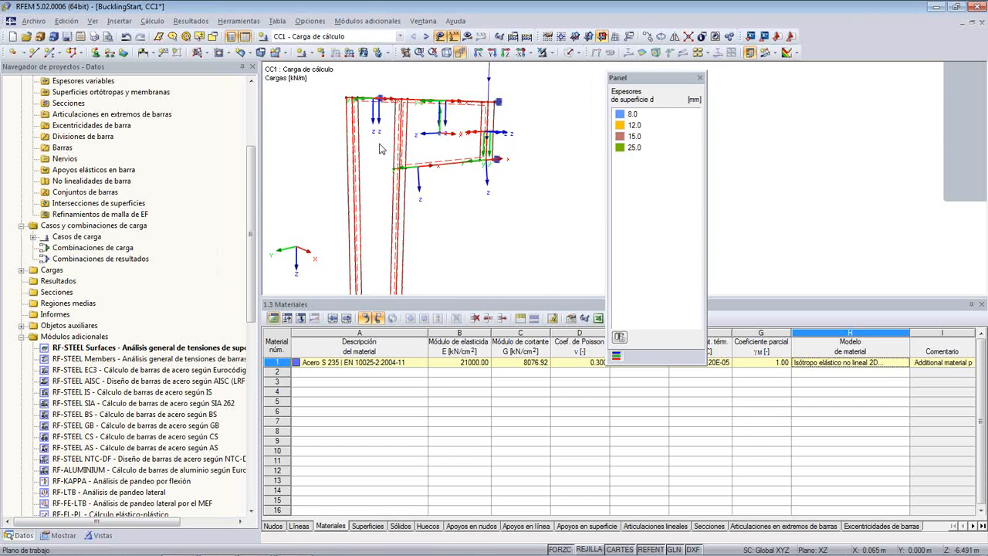
{"action": "scroll", "coordinate": [382, 167], "scroll_direction": "down", "scroll_amount": 2}
{"action": "scroll", "coordinate": [378, 213], "scroll_direction": "down", "scroll_amount": 1}
{"action": "middle_click_drag", "start_coordinate": [378, 215], "coordinate": [380, 176]}
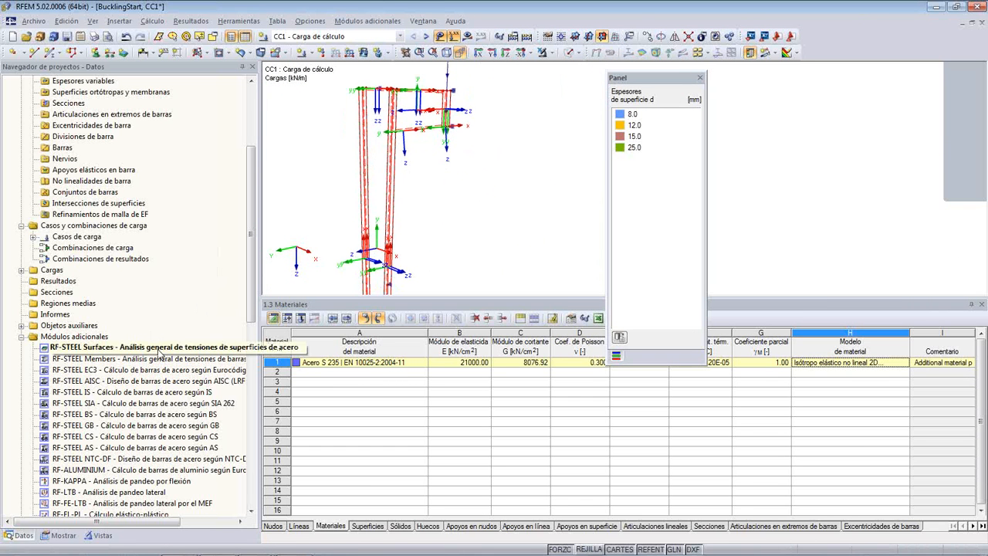
- Open the RF-STEEL Surfaces module and start the calculation of case CA1 for CC1 on all surfaces
{"action": "double_click", "coordinate": [160, 349]}
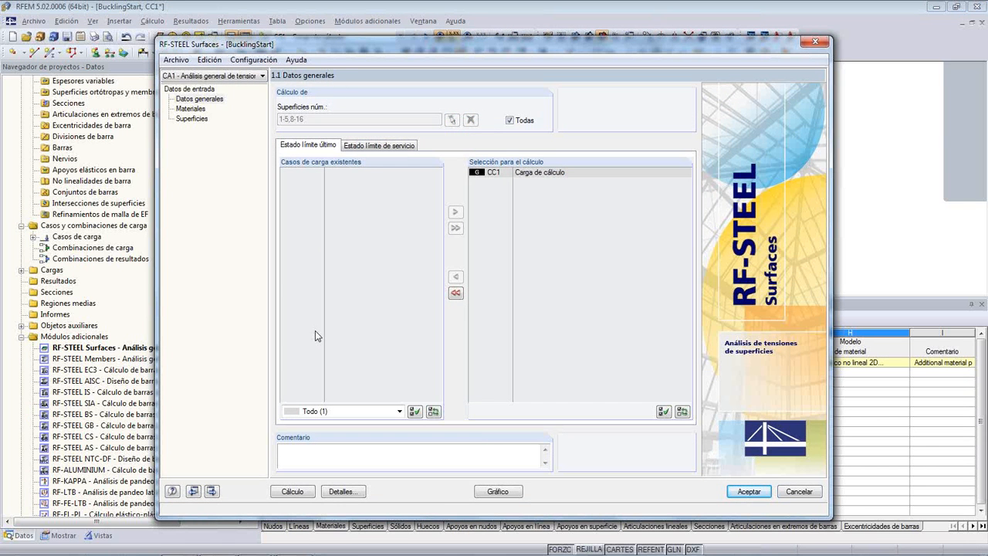
{"action": "left_click", "coordinate": [306, 493]}
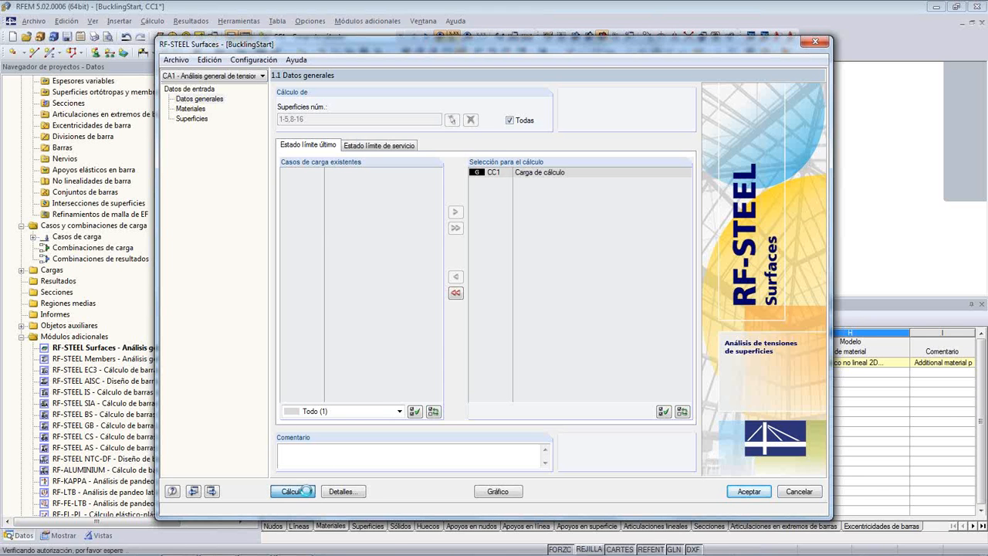
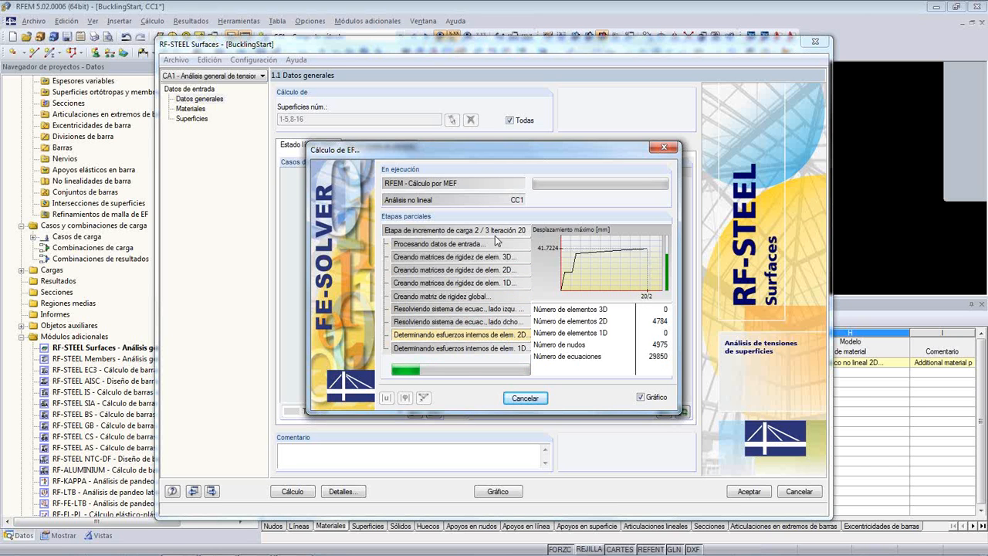
- Abort the running CC1 calculation in RF-STEEL Surfaces and close the BucklingStart model without saving
{"action": "left_click", "coordinate": [516, 399]}
{"action": "left_click", "coordinate": [473, 307]}
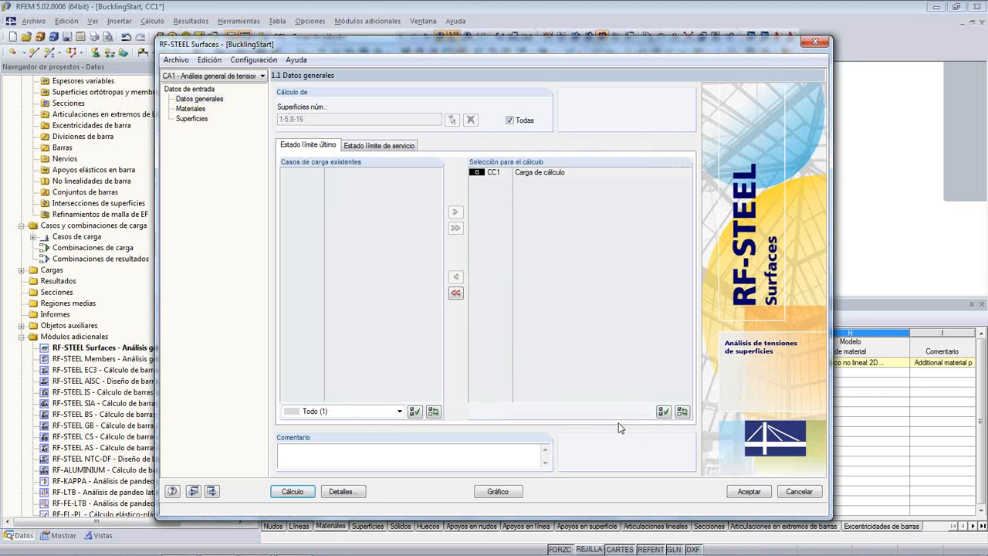
{"action": "left_click", "coordinate": [789, 491]}
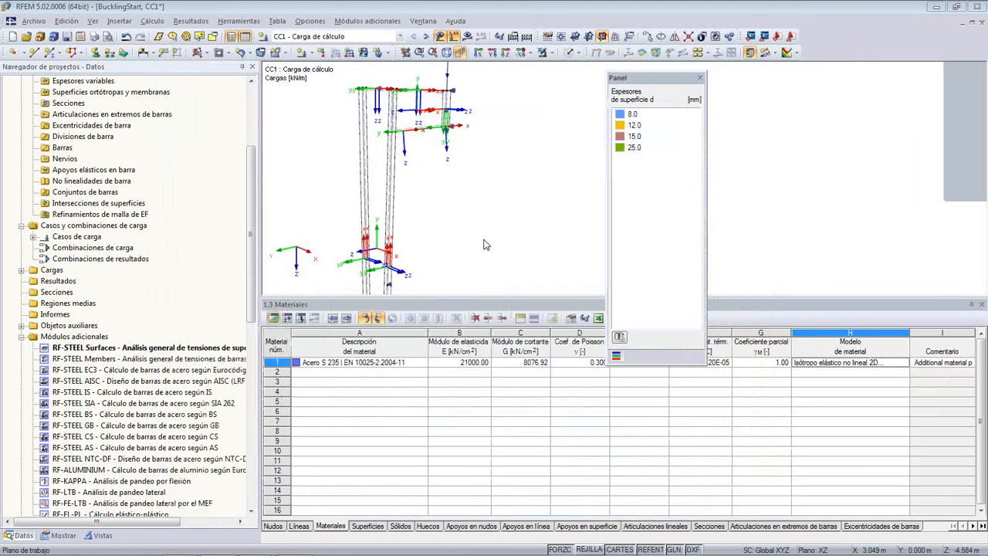
{"action": "middle_click_drag", "start_coordinate": [485, 182], "coordinate": [488, 186]}
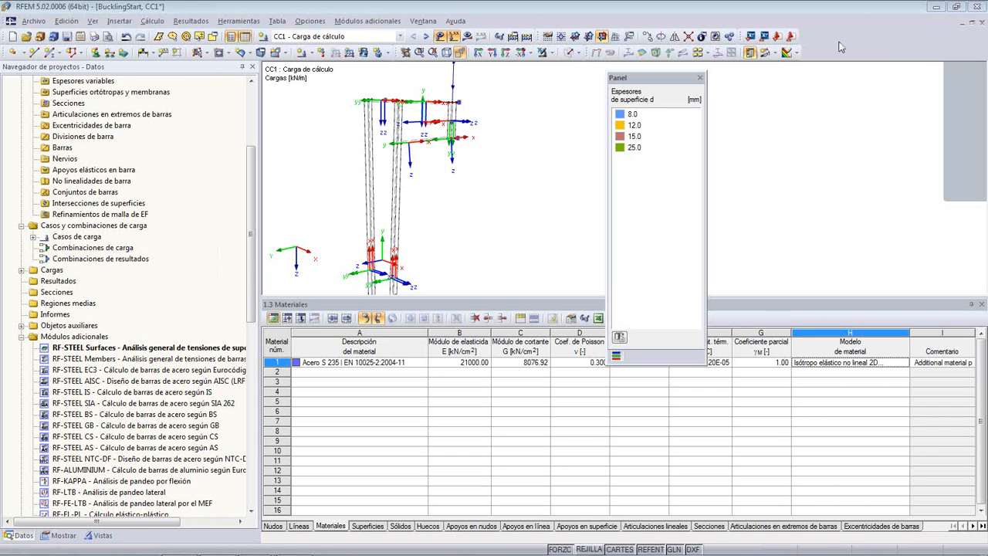
{"action": "left_click", "coordinate": [981, 25]}
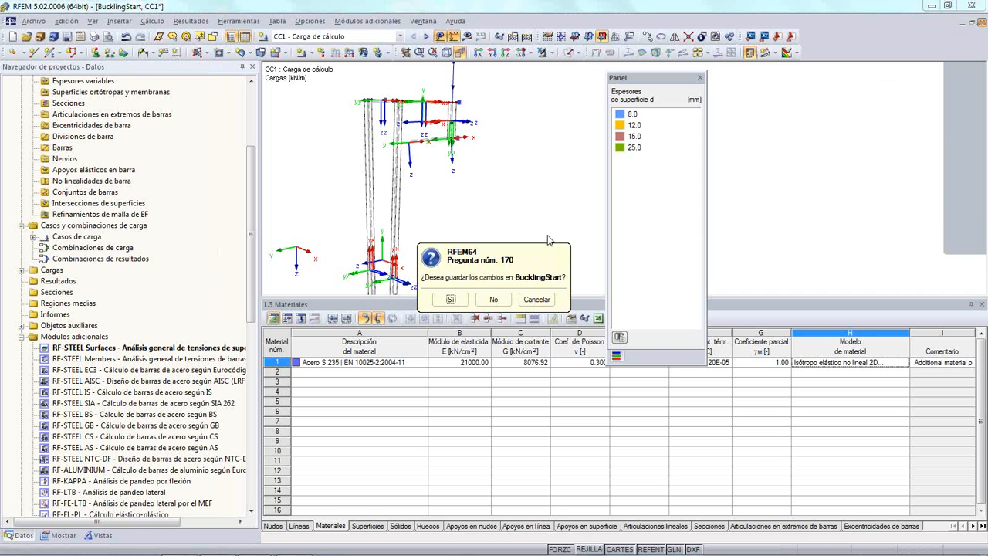
{"action": "left_click", "coordinate": [486, 299]}
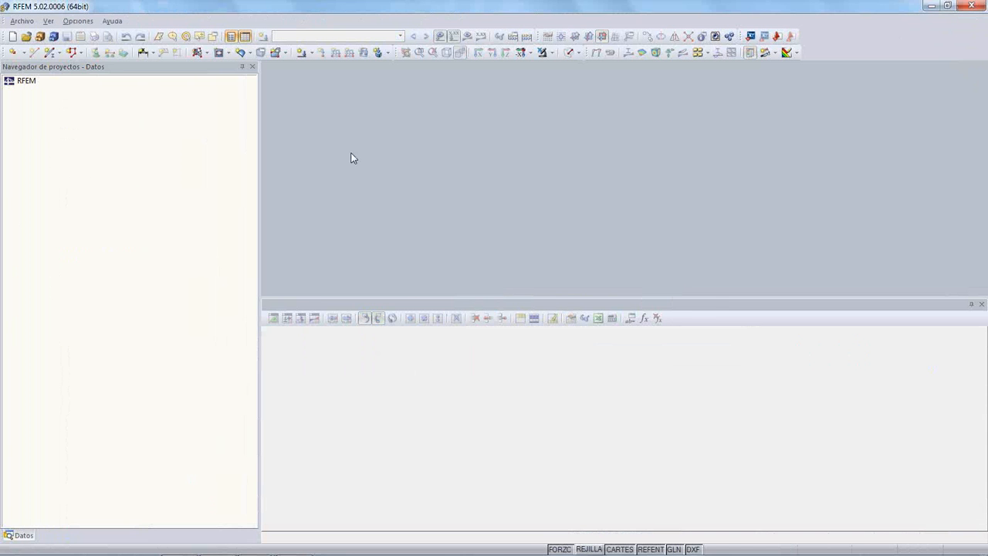
- Open the recent model BucklingStart_cargas, creating a new project for it, and enlarge the model view above the materials table
{"action": "left_click", "coordinate": [22, 21]}
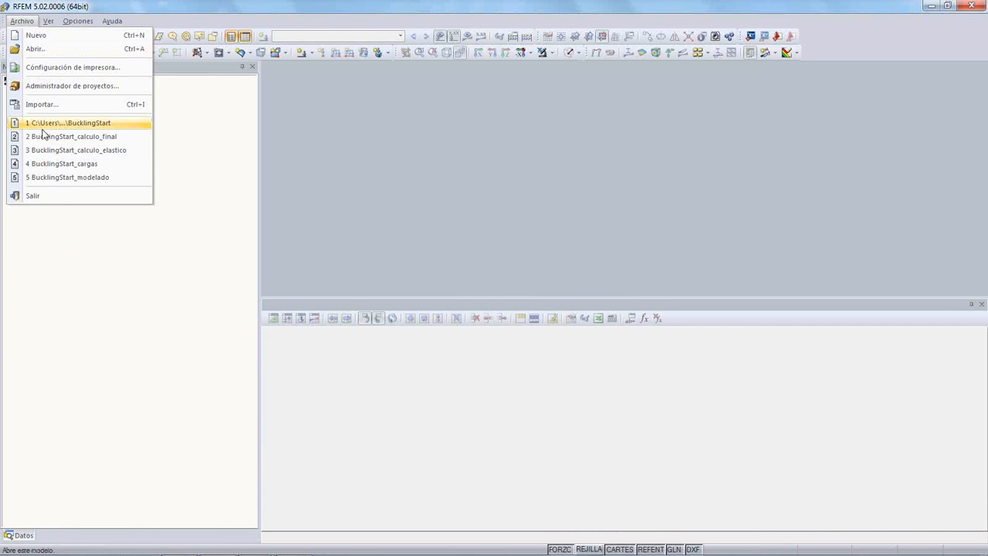
{"action": "left_click", "coordinate": [62, 165]}
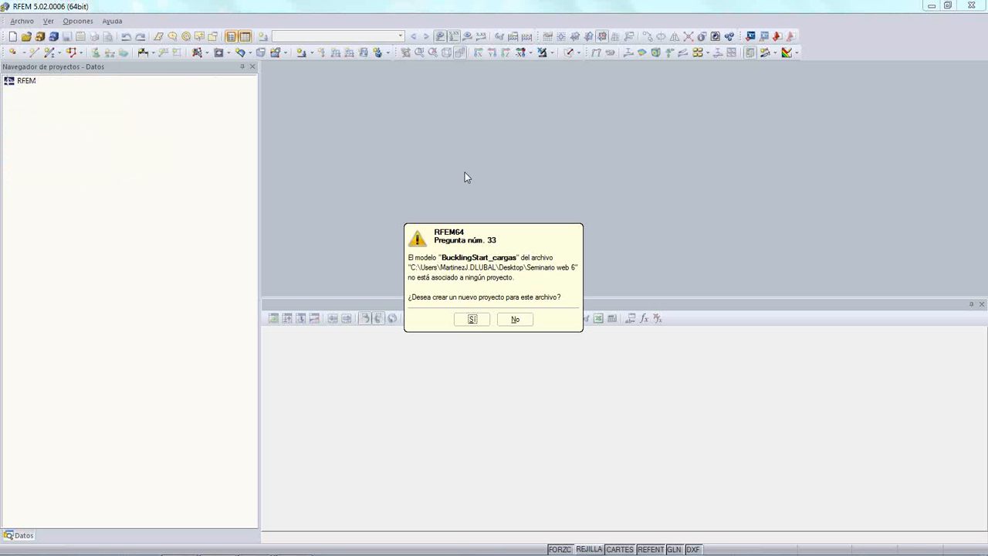
{"action": "left_click", "coordinate": [473, 319]}
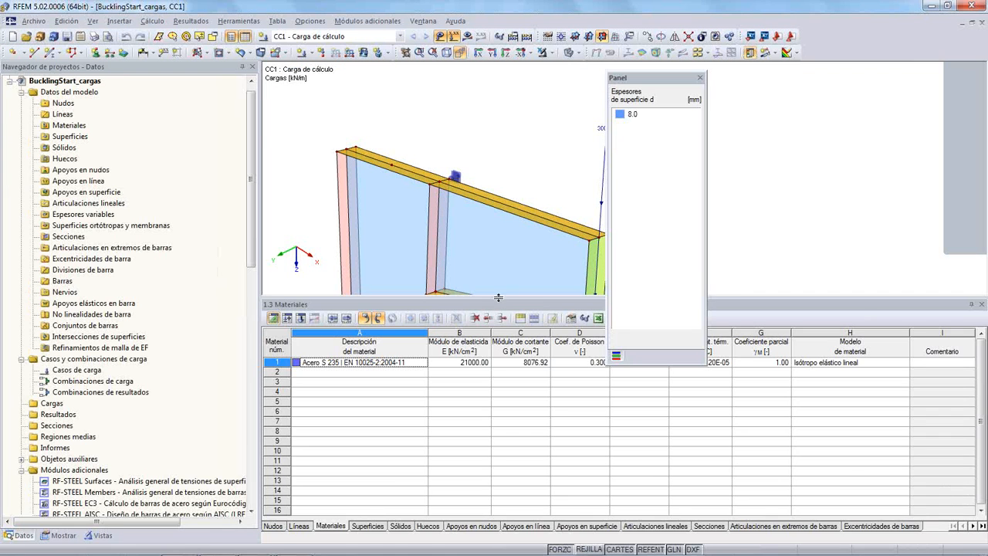
{"action": "left_click_drag", "start_coordinate": [498, 297], "coordinate": [495, 425]}
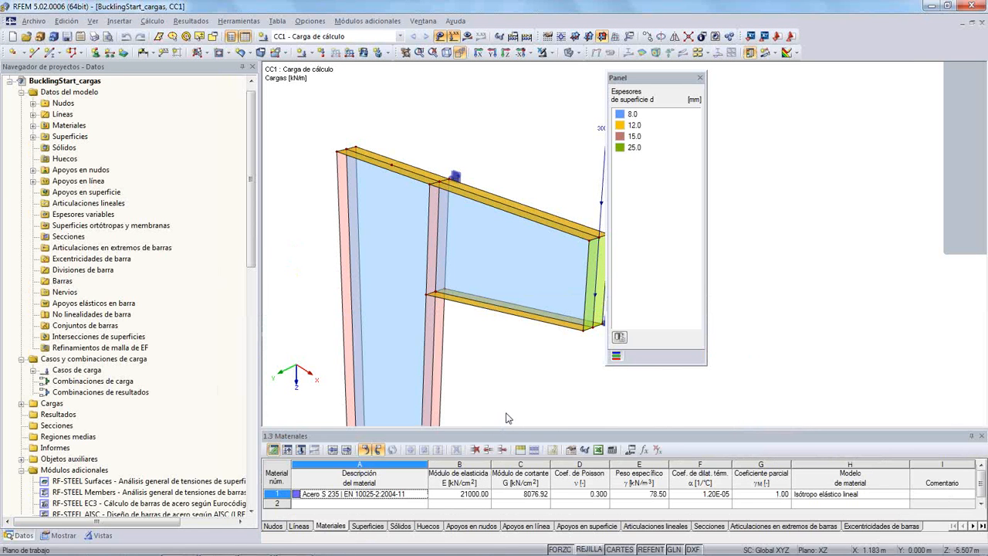
{"action": "middle_click_drag", "start_coordinate": [546, 339], "coordinate": [520, 278]}
{"action": "scroll", "coordinate": [520, 281], "scroll_direction": "down", "scroll_amount": 1}
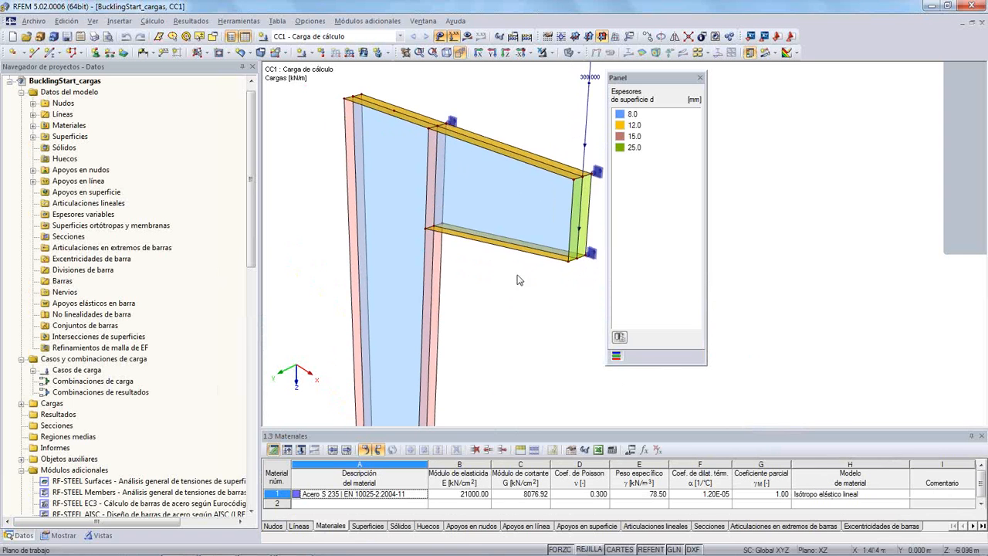
- Calculate CC1 with the linear elastic material and display the von Mises membrane stresses σeqv,m,Mises on the surfaces
{"action": "left_click", "coordinate": [467, 36]}
{"action": "left_click", "coordinate": [472, 307]}
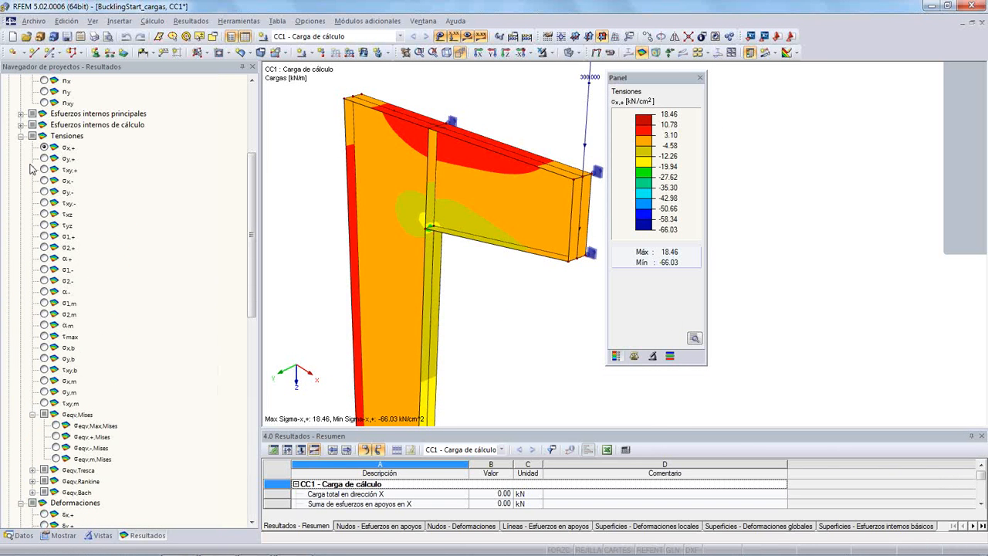
{"action": "left_click", "coordinate": [57, 459]}
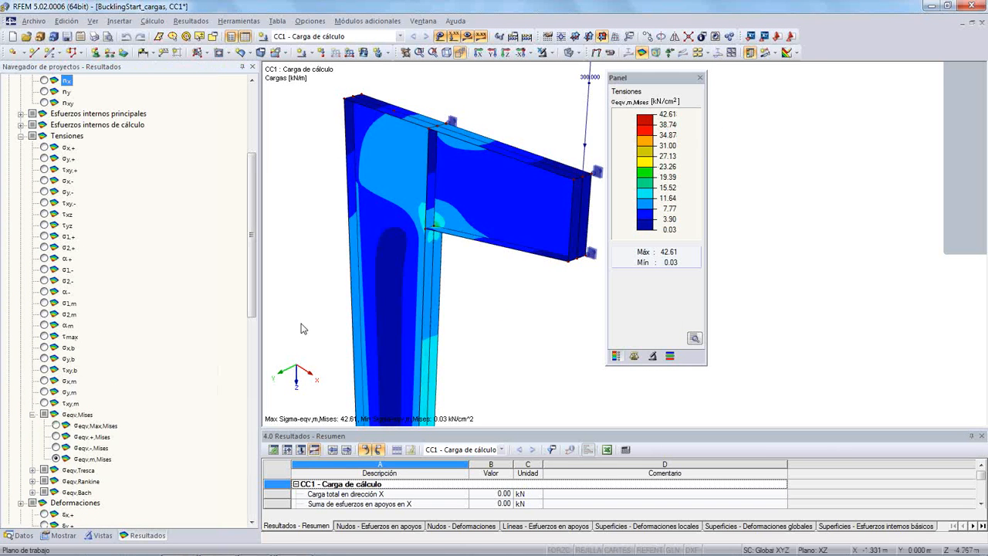
{"action": "middle_click_drag", "start_coordinate": [502, 290], "coordinate": [476, 283], "text": "ctrl"}
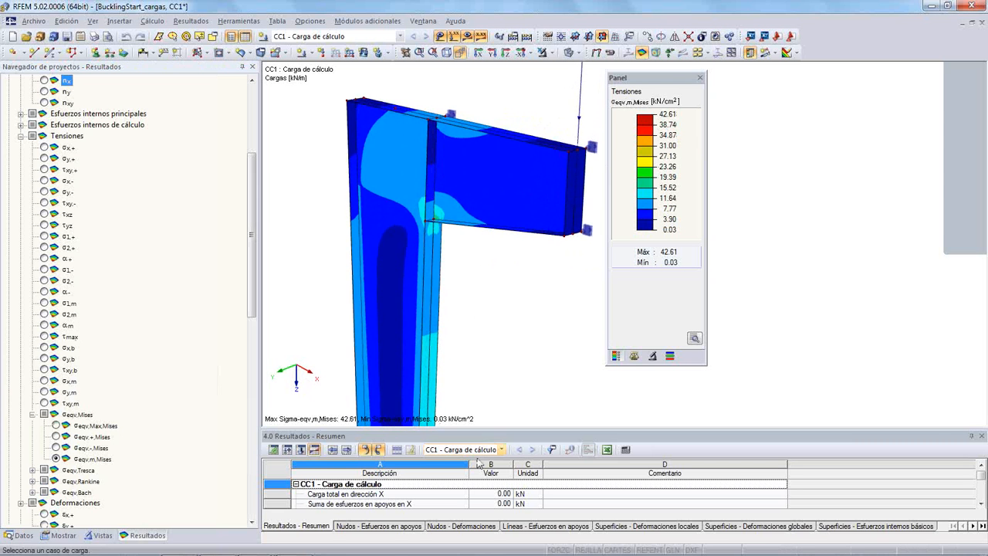
- Set the Acero S 235 material model to Isótropo elástico no lineal 2D, deleting existing results and accepting the basic definition
{"action": "left_click", "coordinate": [275, 451]}
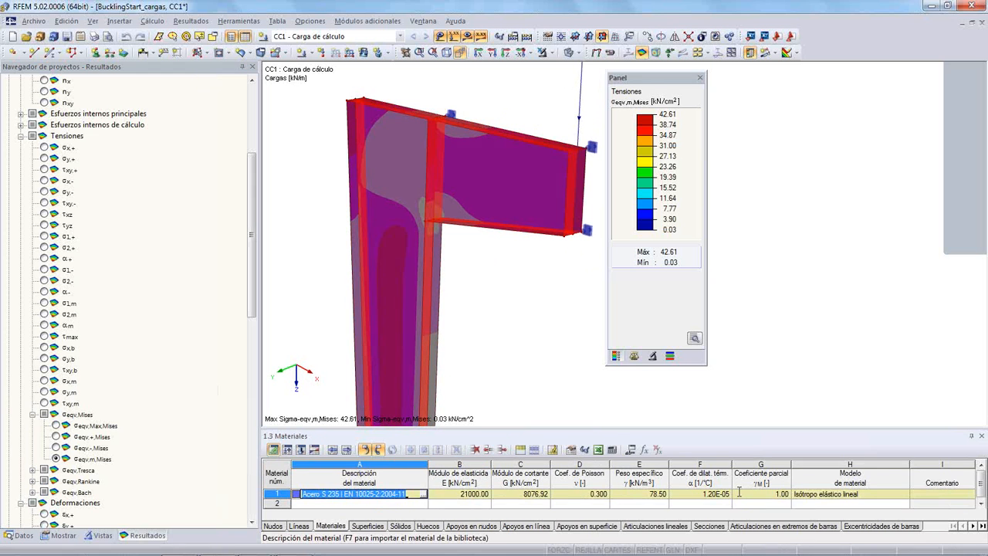
{"action": "left_click", "coordinate": [801, 495]}
{"action": "left_click", "coordinate": [904, 494]}
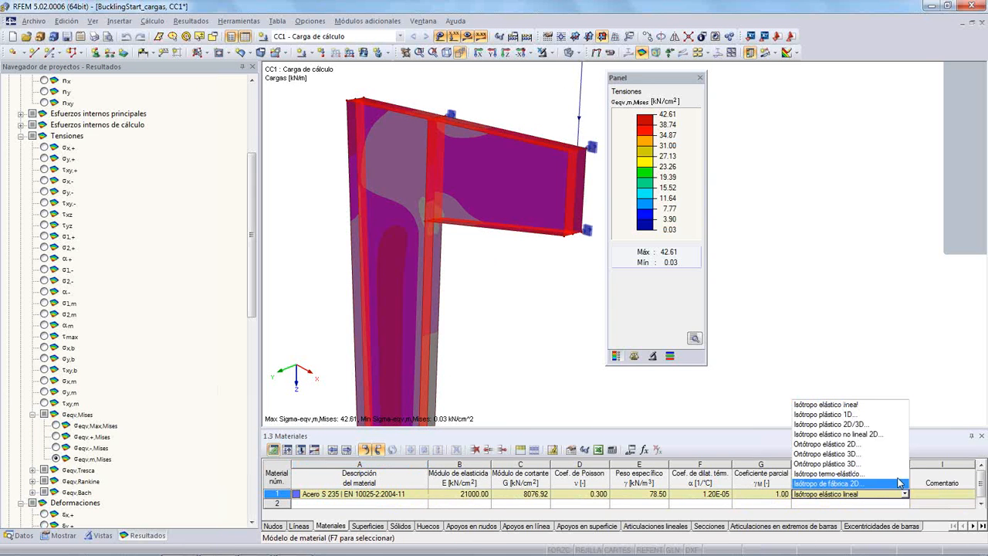
{"action": "left_click", "coordinate": [838, 434]}
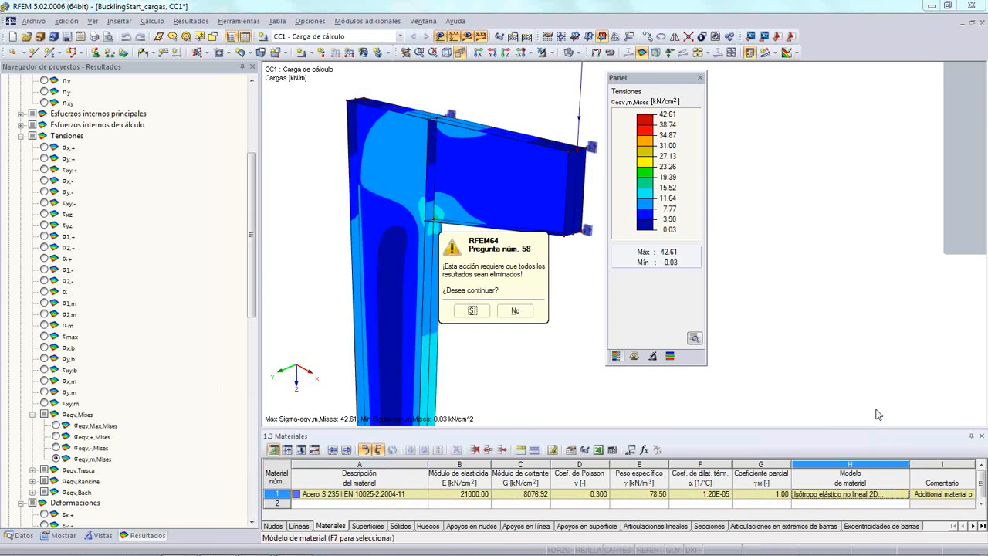
{"action": "left_click", "coordinate": [472, 311]}
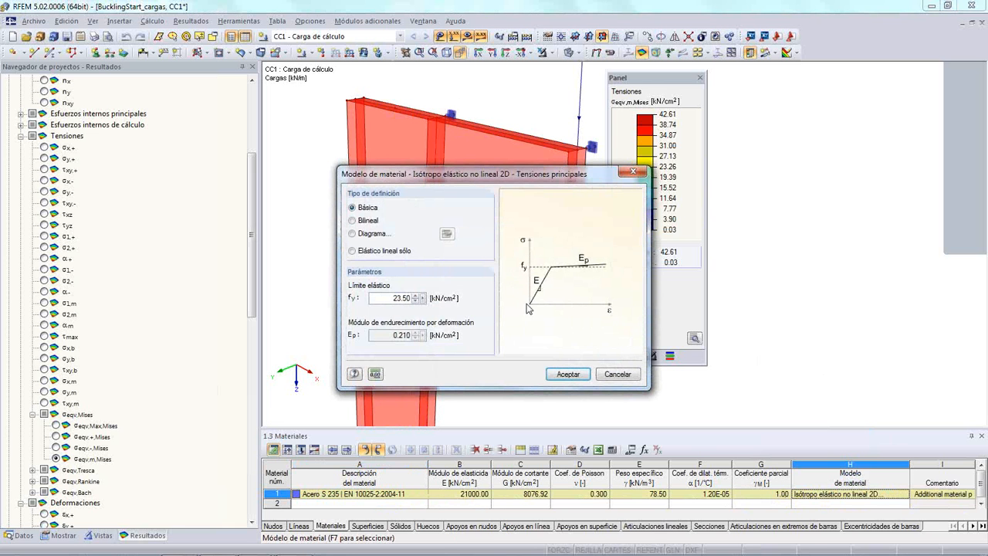
{"action": "left_click", "coordinate": [568, 375]}
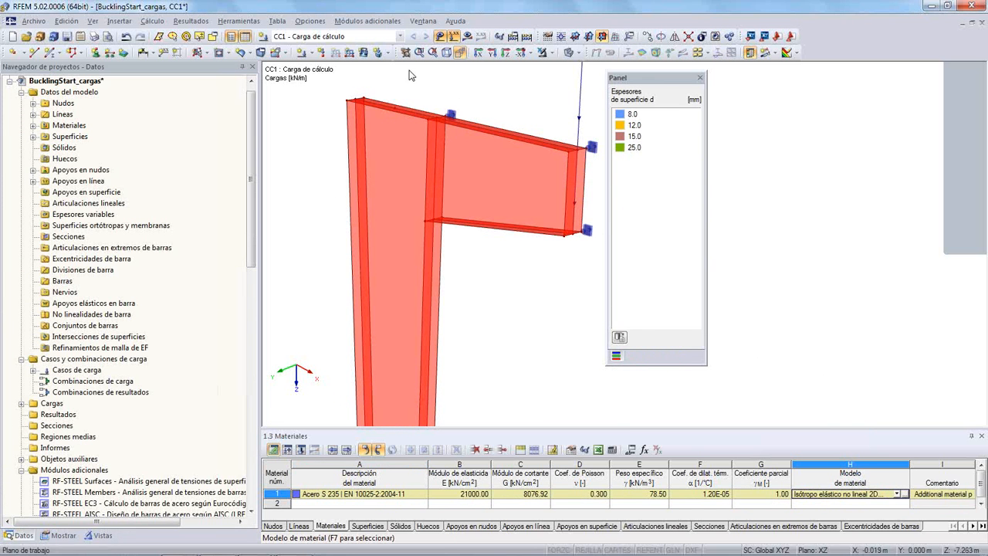
- Recalculate CC1 with the nonlinear material and place the stress legend clear of the column
{"action": "left_click", "coordinate": [467, 36]}
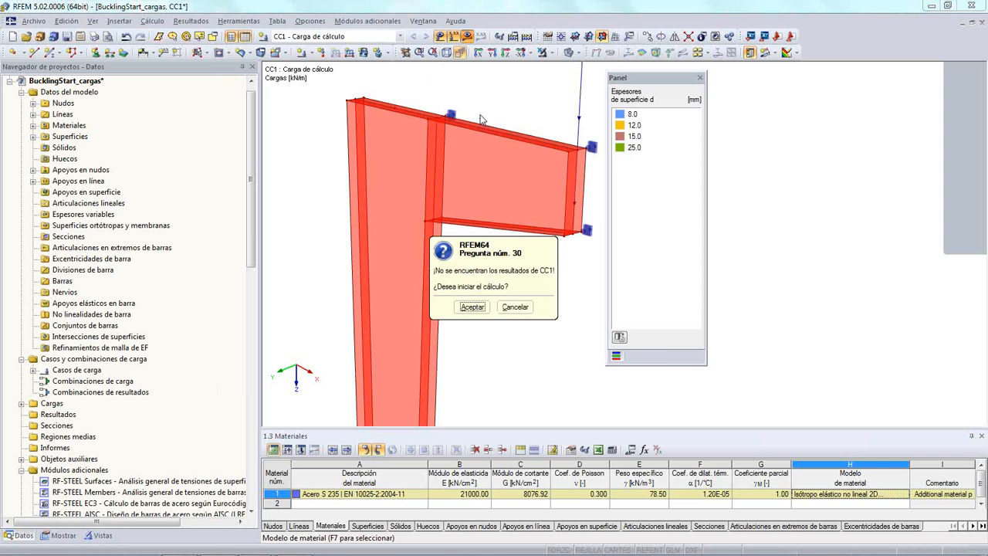
{"action": "left_click", "coordinate": [472, 306]}
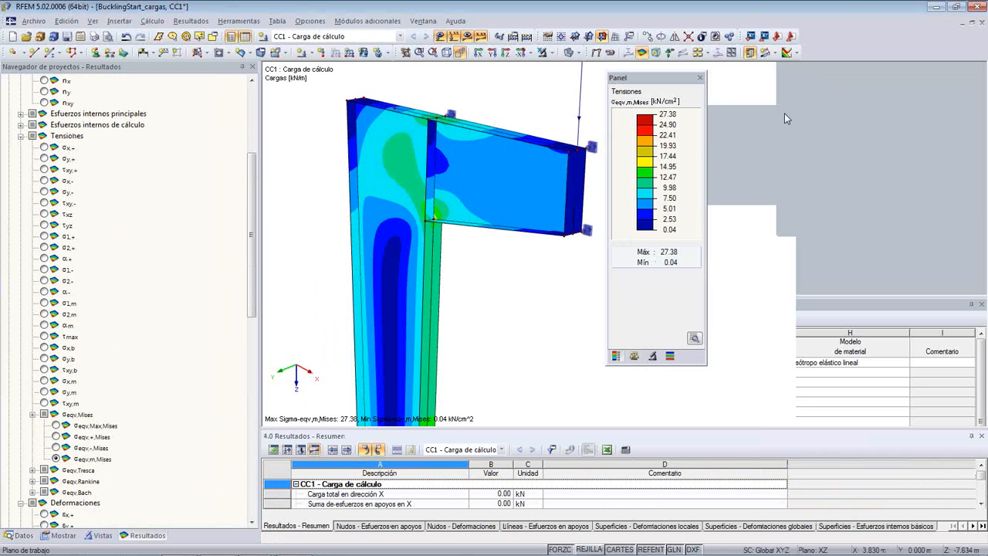
{"action": "middle_click_drag", "start_coordinate": [803, 160], "coordinate": [651, 121]}
{"action": "left_click_drag", "start_coordinate": [651, 78], "coordinate": [753, 112]}
{"action": "middle_click_drag", "start_coordinate": [582, 153], "coordinate": [651, 205]}
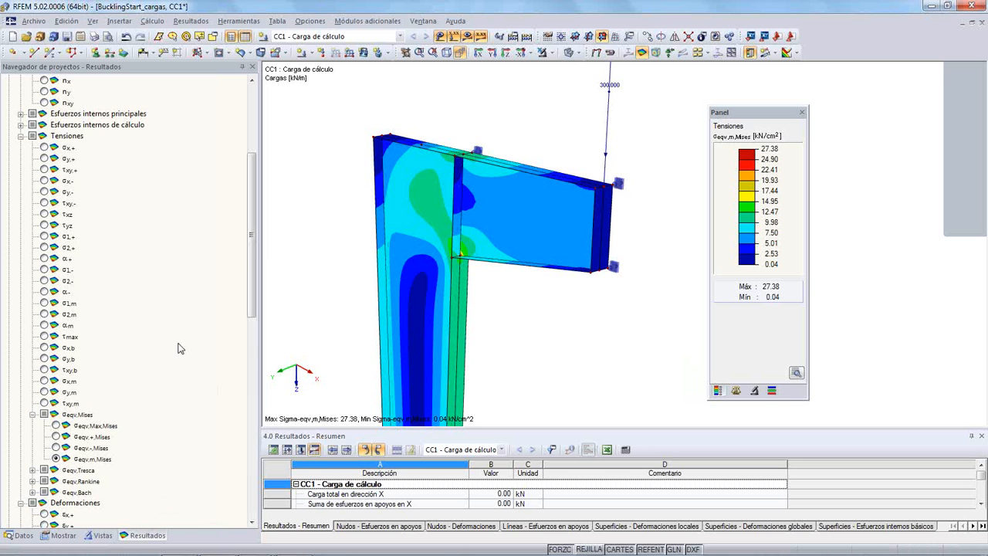
- Display the maximum von Mises stresses σeqv,Max,Mises and examine the inner corner where the bracket meets the column
{"action": "left_click_drag", "start_coordinate": [254, 244], "coordinate": [253, 289]}
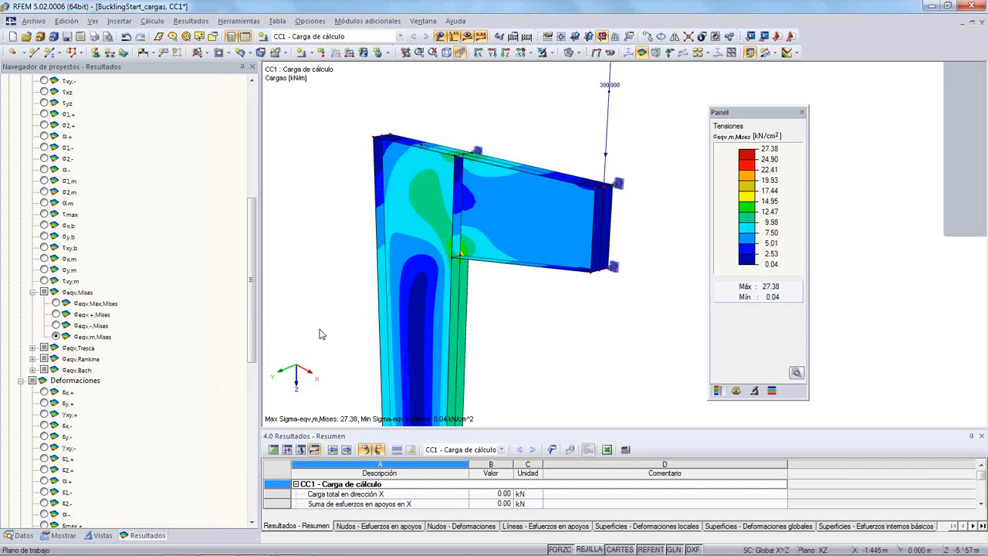
{"action": "middle_click_drag", "start_coordinate": [316, 334], "coordinate": [270, 231], "text": "ctrl"}
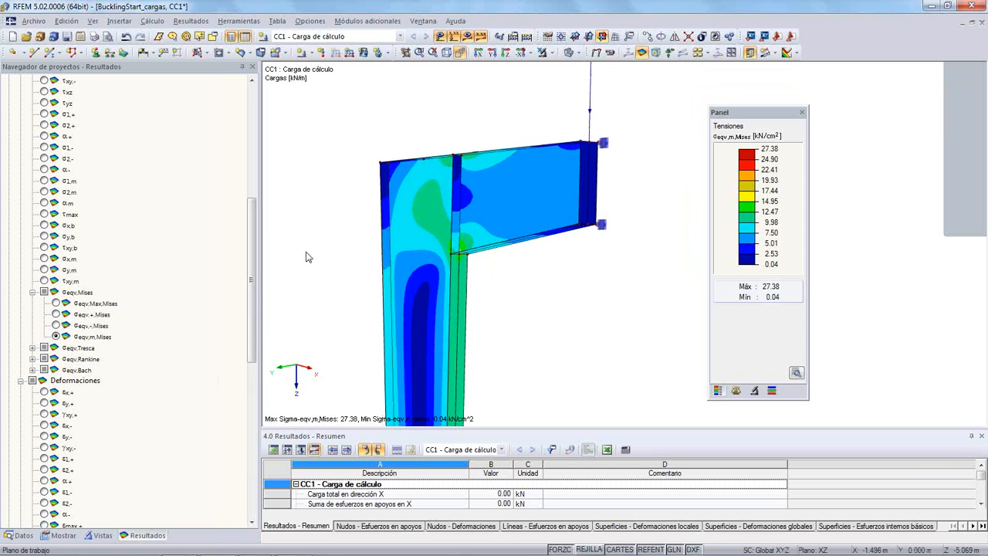
{"action": "left_click", "coordinate": [56, 303]}
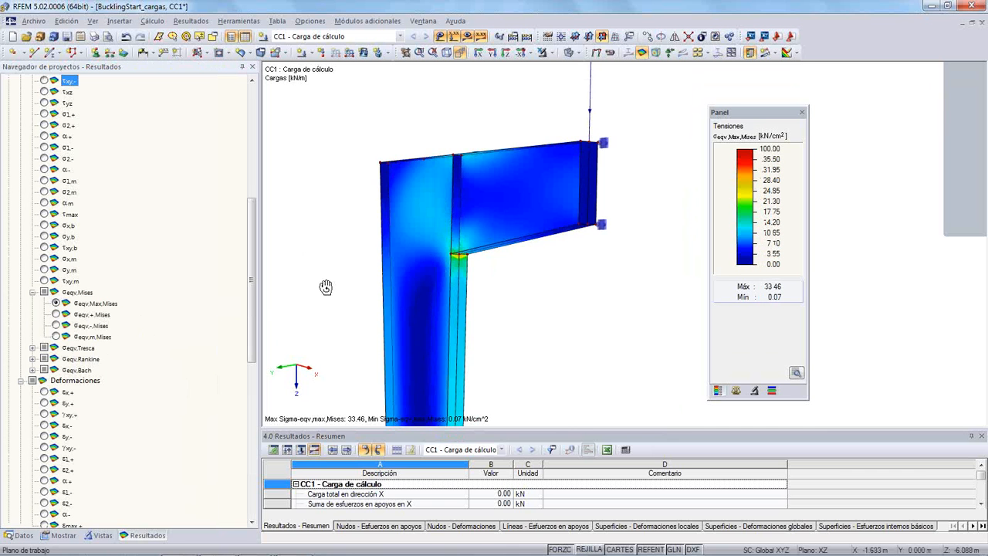
{"action": "scroll", "coordinate": [424, 282], "scroll_direction": "up", "scroll_amount": 4}
{"action": "scroll", "coordinate": [450, 267], "scroll_direction": "up", "scroll_amount": 5}
{"action": "scroll", "coordinate": [447, 253], "scroll_direction": "down", "scroll_amount": 2}
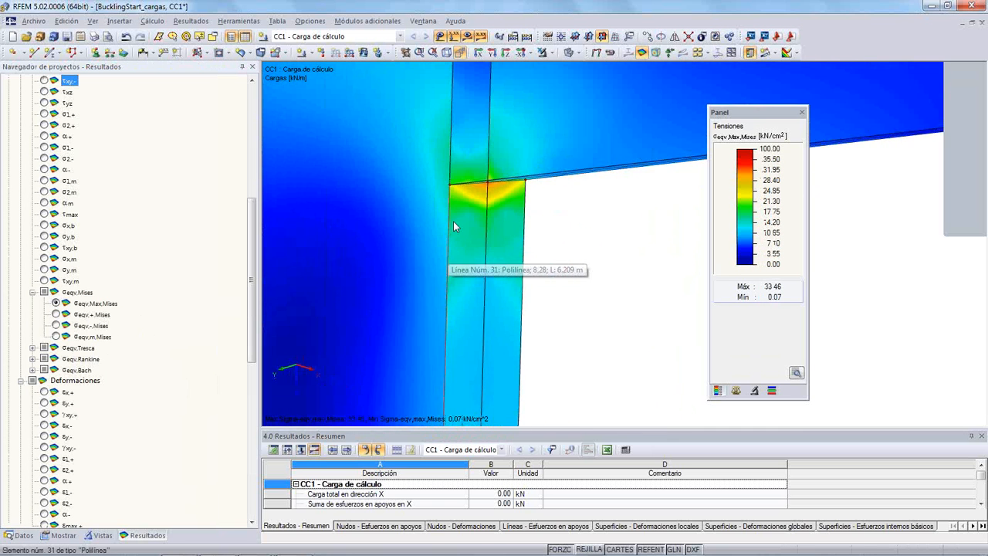
{"action": "middle_click_drag", "start_coordinate": [424, 207], "coordinate": [412, 205], "text": "ctrl"}
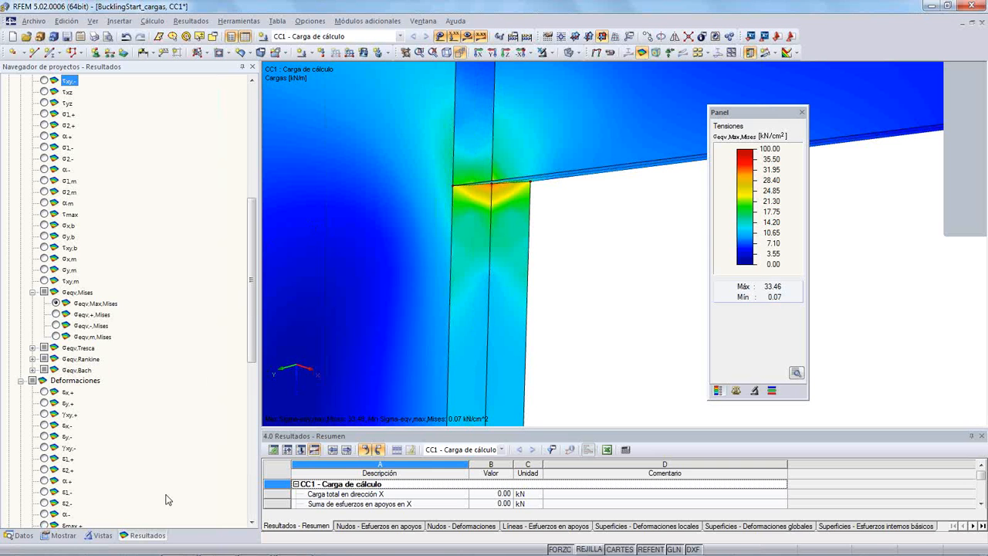
- Switch the distribution of internal forces and stresses on surfaces to No continuo
{"action": "left_click", "coordinate": [66, 536]}
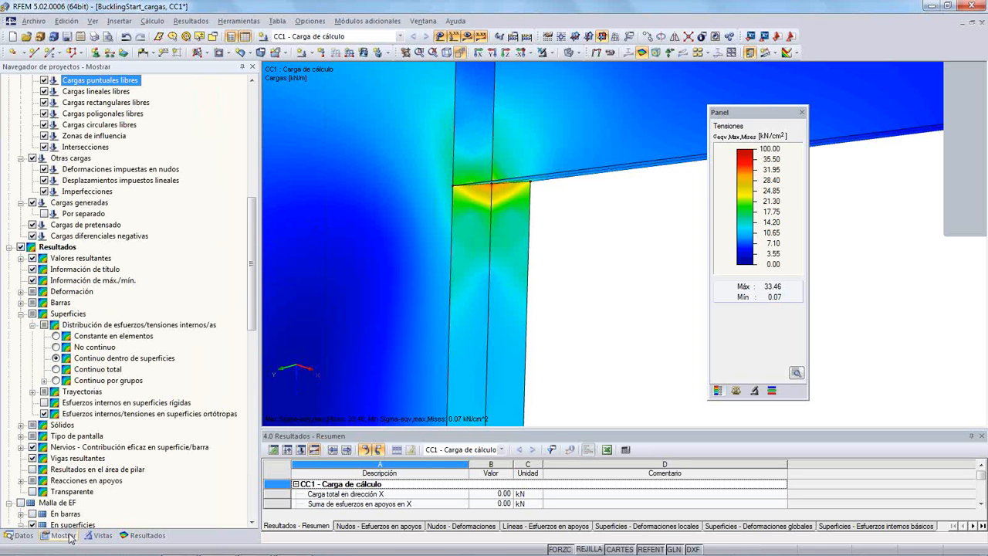
{"action": "left_click", "coordinate": [56, 348]}
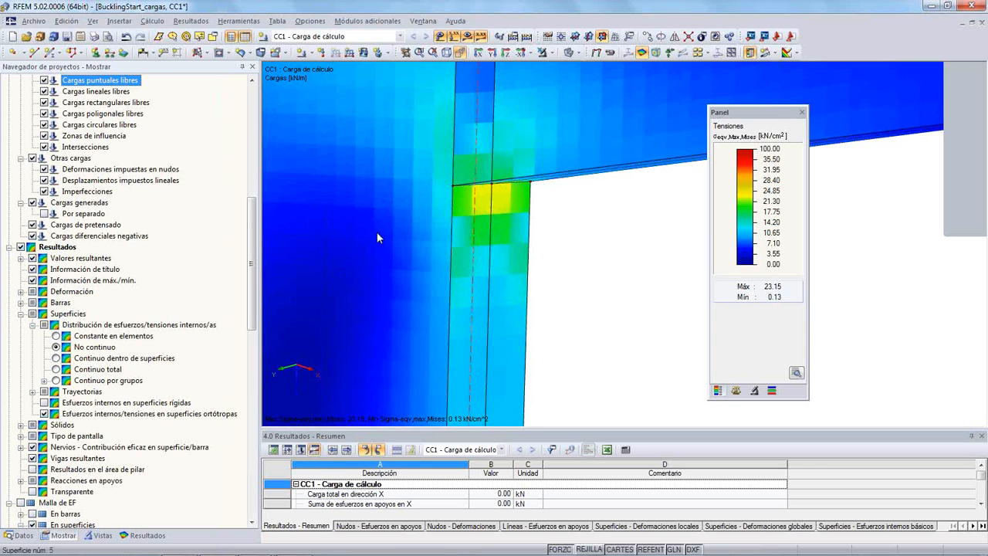
{"action": "middle_click_drag", "start_coordinate": [377, 237], "coordinate": [393, 243]}
- Turn off the smooth colour transition of the stress plot and inspect the column's inner corner
{"action": "left_click", "coordinate": [733, 390]}
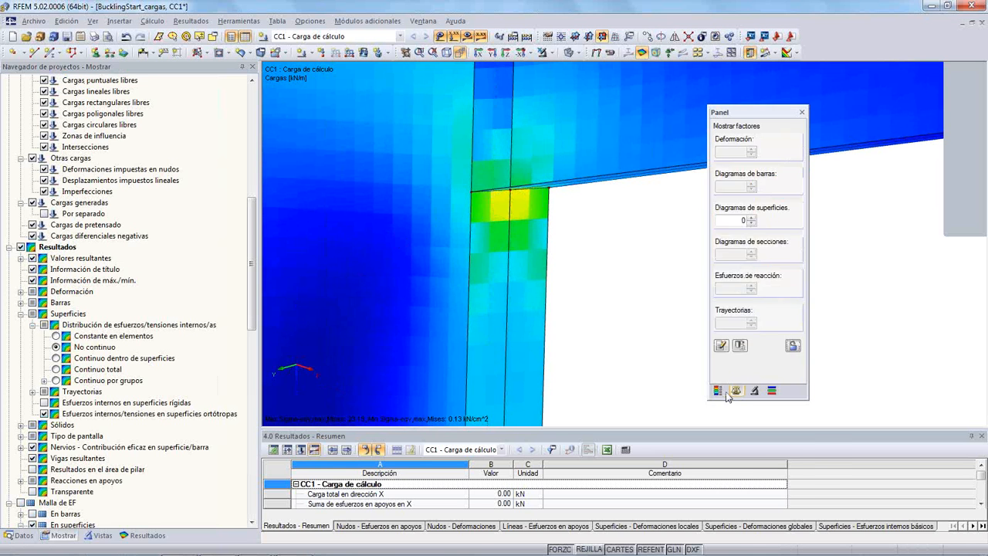
{"action": "left_click", "coordinate": [723, 391]}
{"action": "left_click", "coordinate": [796, 373]}
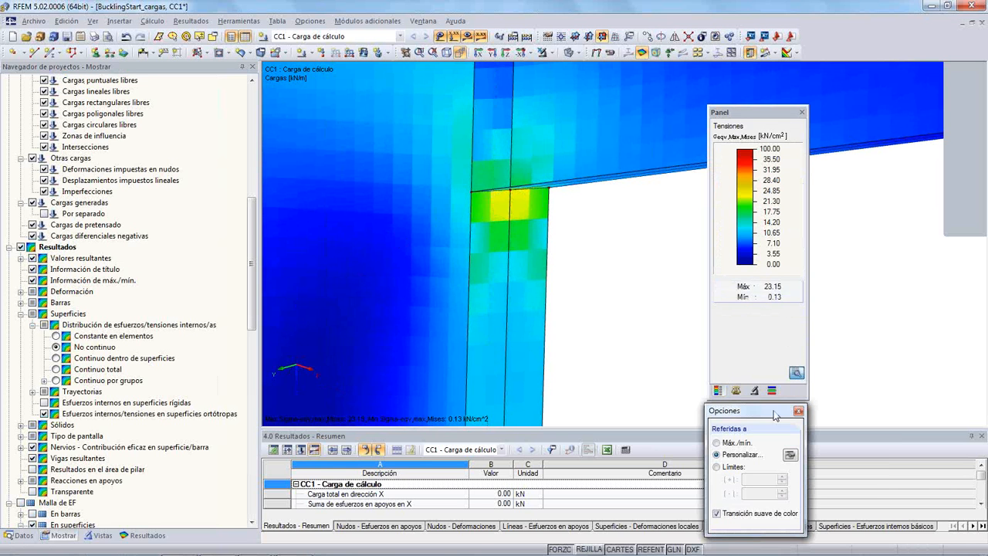
{"action": "left_click", "coordinate": [717, 514]}
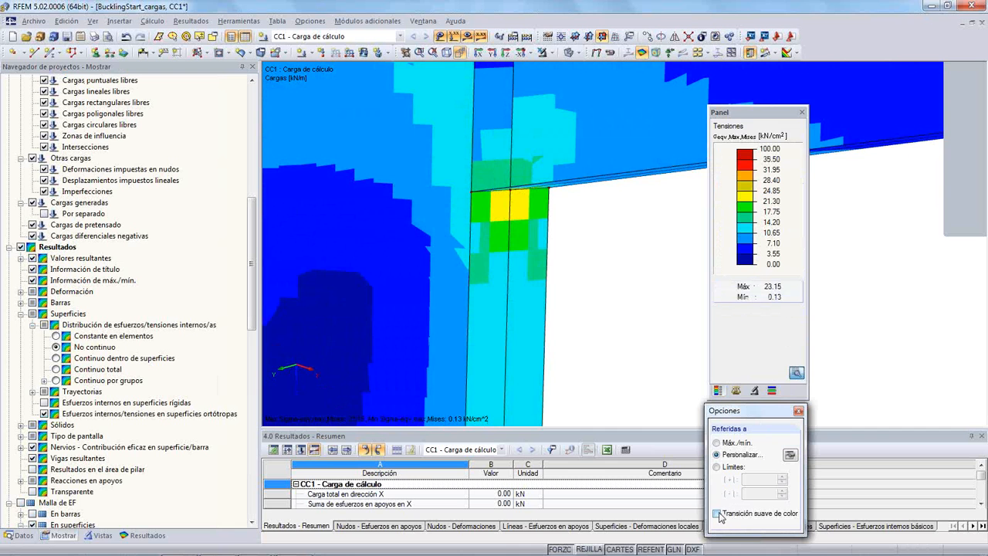
{"action": "middle_click_drag", "start_coordinate": [617, 256], "coordinate": [525, 253]}
{"action": "scroll", "coordinate": [522, 258], "scroll_direction": "down", "scroll_amount": 2}
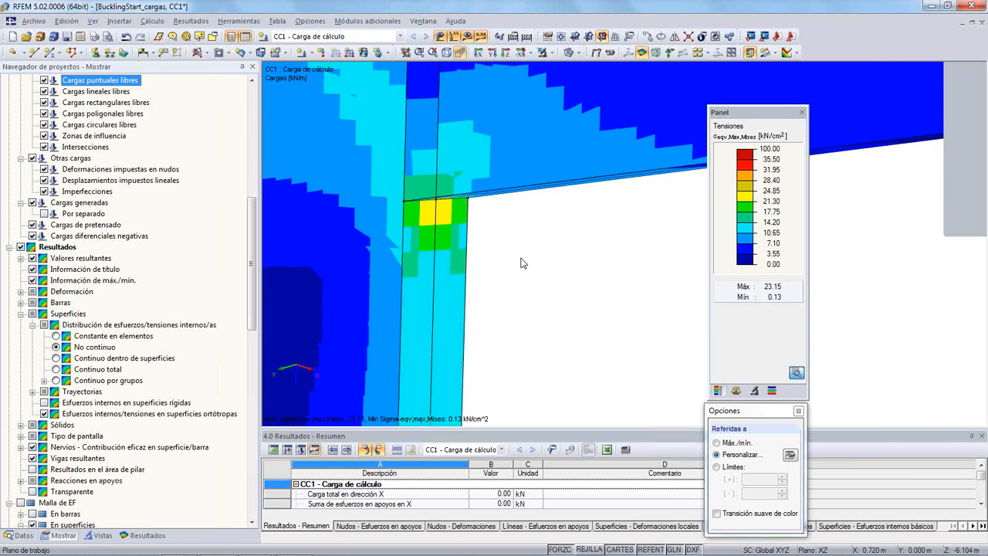
{"action": "middle_click_drag", "start_coordinate": [535, 266], "coordinate": [563, 263]}
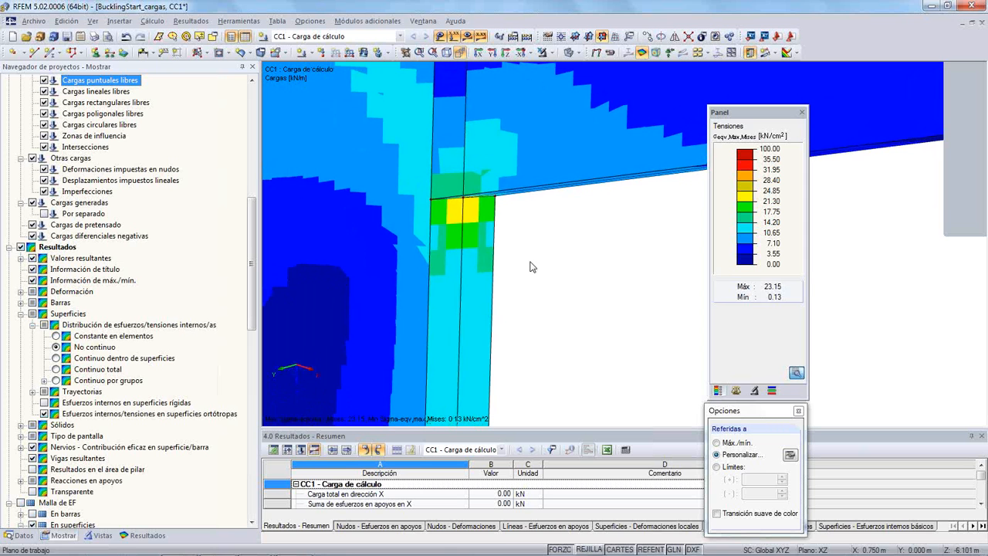
- View the surface stresses as Constante en elementos, and return the distribution to Continuo dentro de superficies
{"action": "left_click", "coordinate": [56, 336]}
{"action": "scroll", "coordinate": [510, 259], "scroll_direction": "down", "scroll_amount": 1}
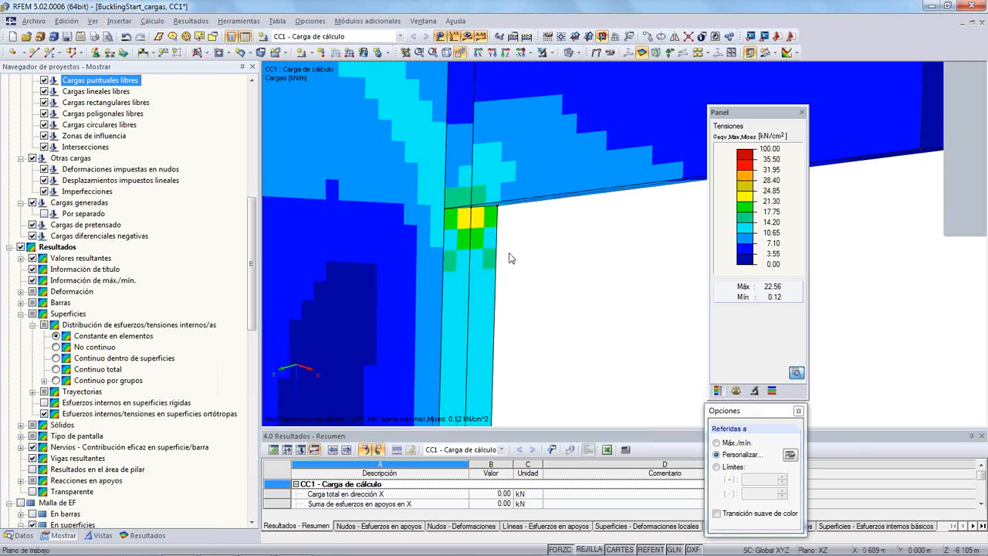
{"action": "left_click", "coordinate": [57, 358]}
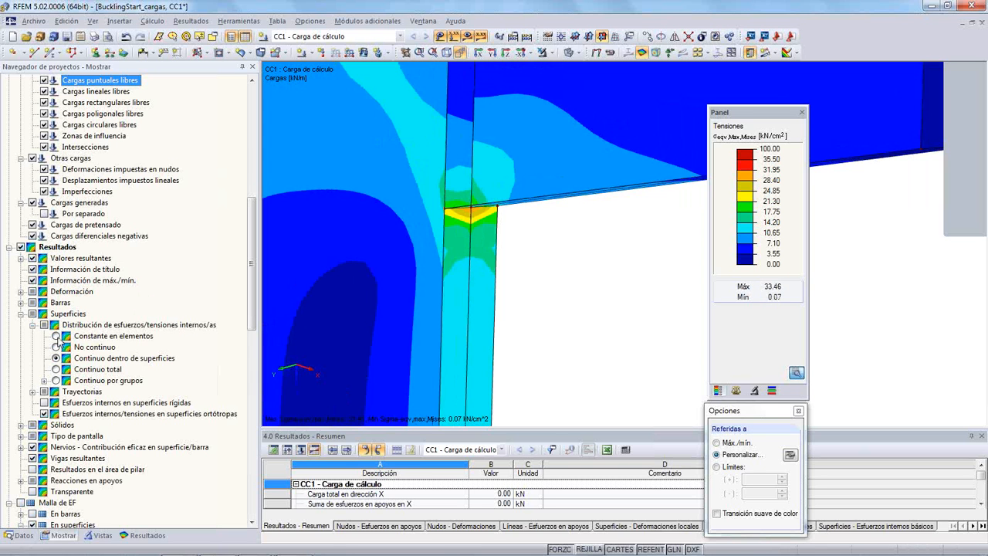
- Set the surface stress distribution to Constante en elementos and display the membrane von Mises stresses σeqv,m,Mises
{"action": "left_click", "coordinate": [56, 336]}
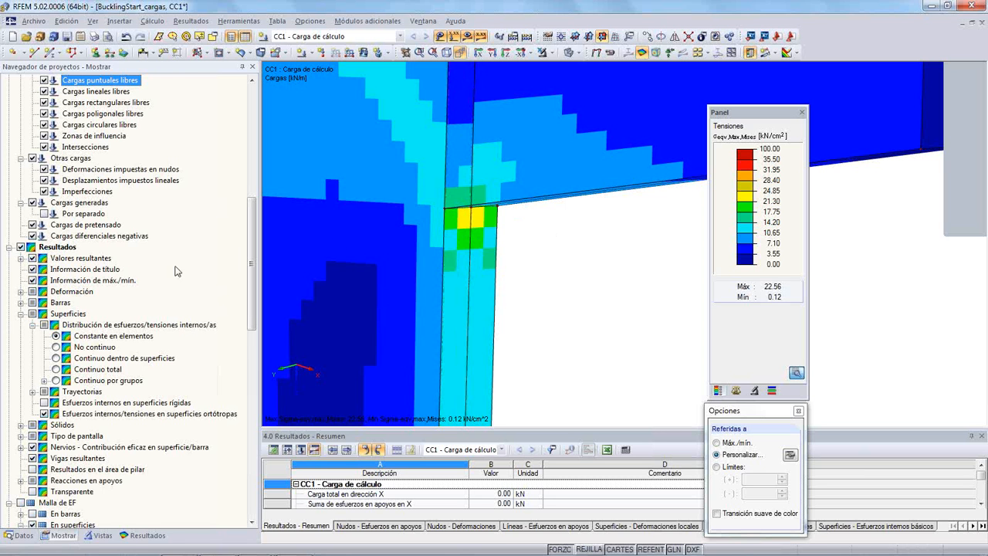
{"action": "left_click", "coordinate": [139, 536]}
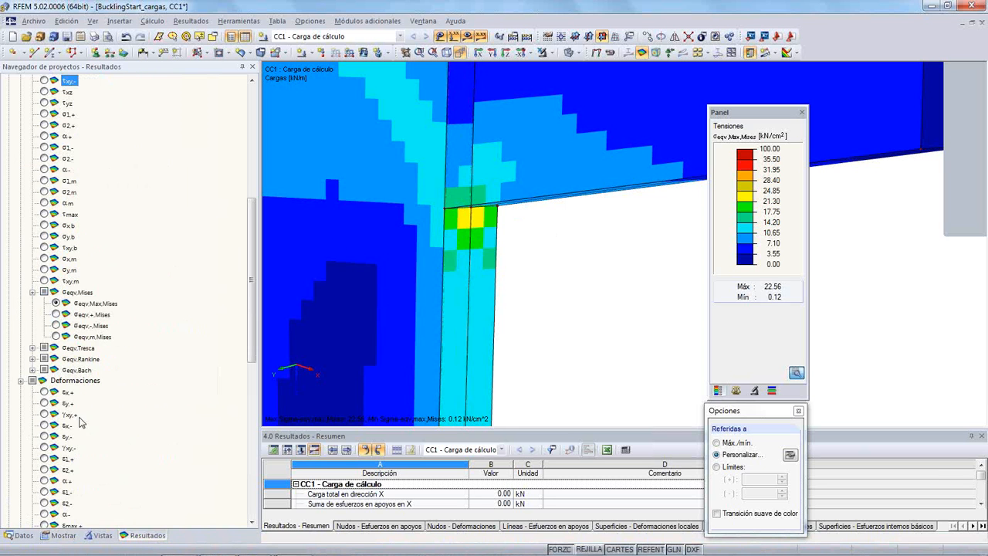
{"action": "left_click", "coordinate": [56, 337]}
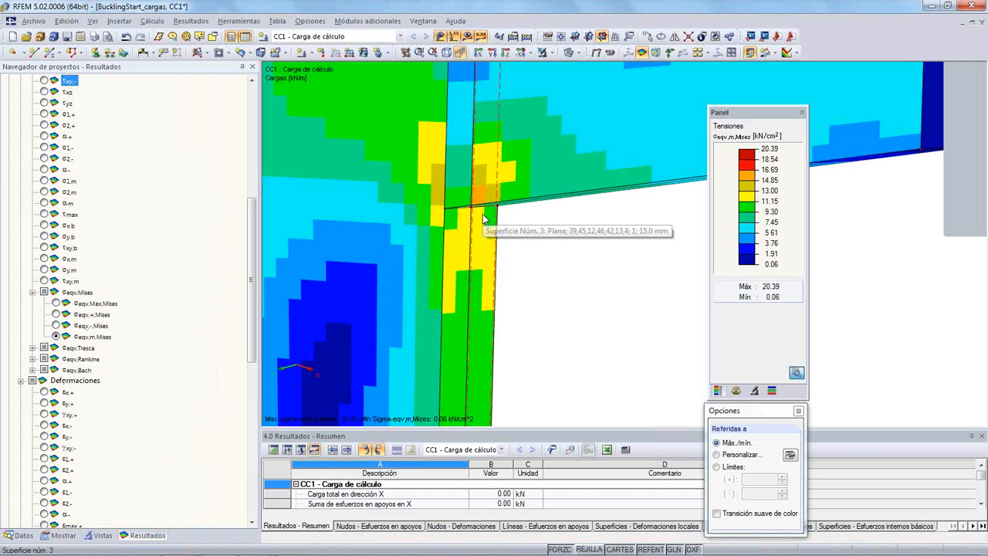
- View the Criterio results at the bracket corner, first as Razón de tensiones and finally as Porcentaje de no linealidad
{"action": "left_click", "coordinate": [68, 535]}
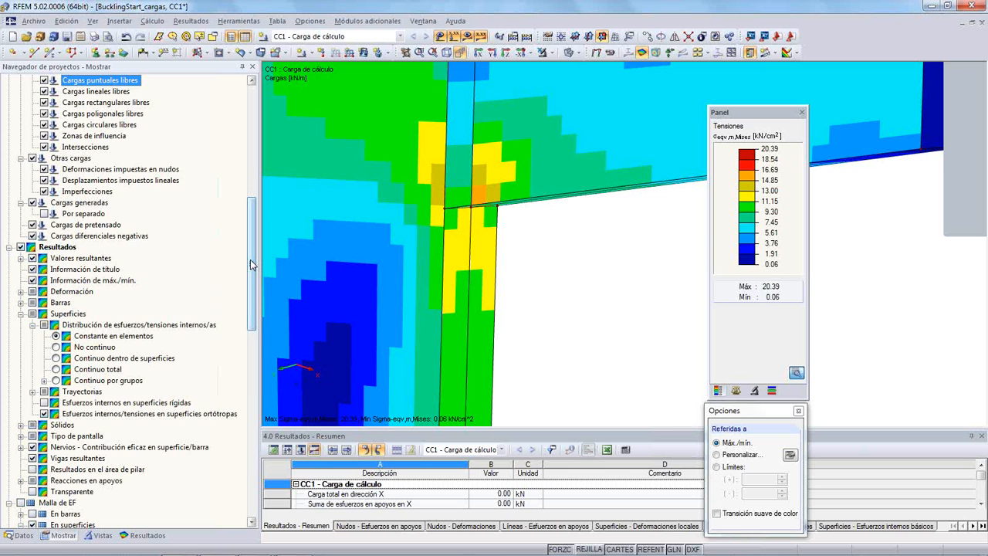
{"action": "left_click", "coordinate": [139, 536]}
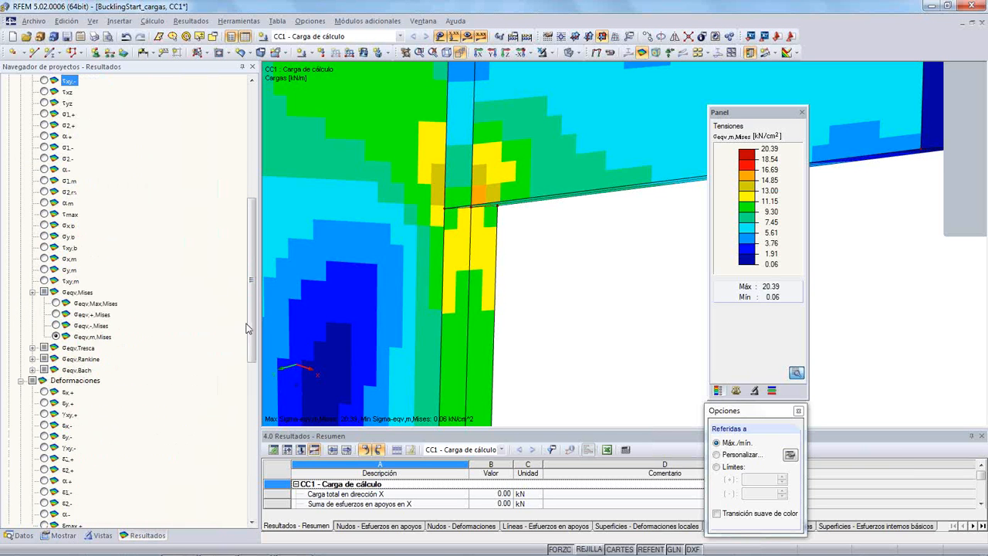
{"action": "scroll", "coordinate": [195, 404], "scroll_direction": "down", "scroll_amount": 10}
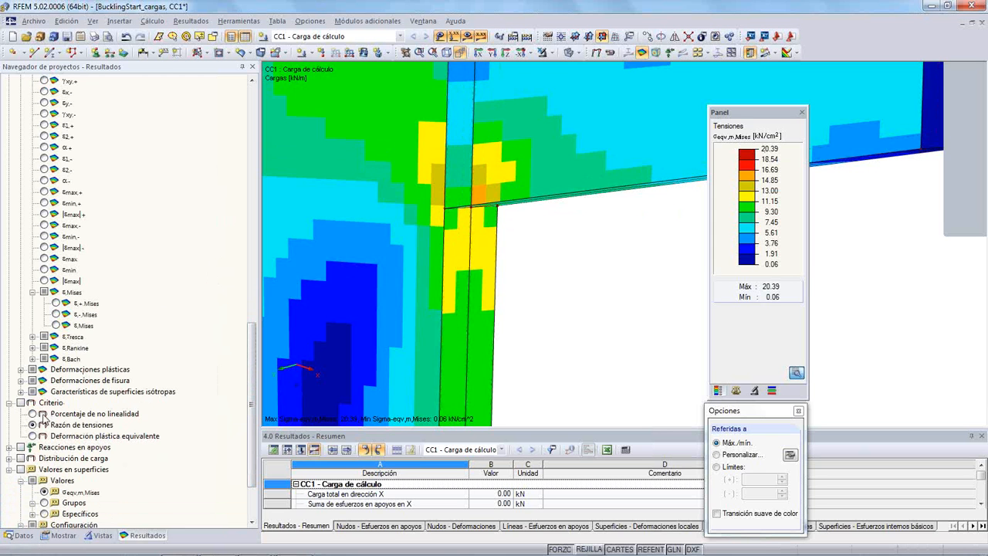
{"action": "left_click", "coordinate": [32, 424]}
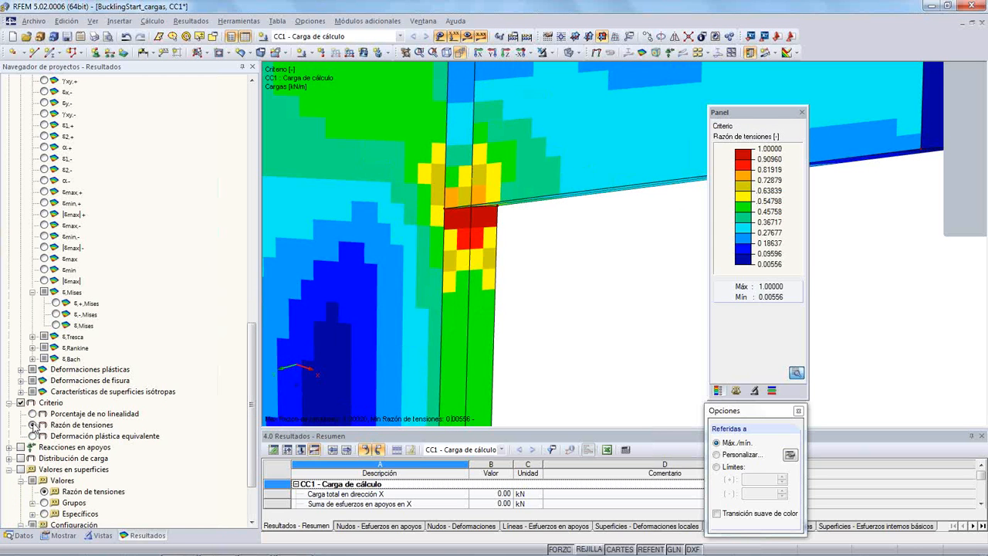
{"action": "scroll", "coordinate": [397, 237], "scroll_direction": "down", "scroll_amount": 3}
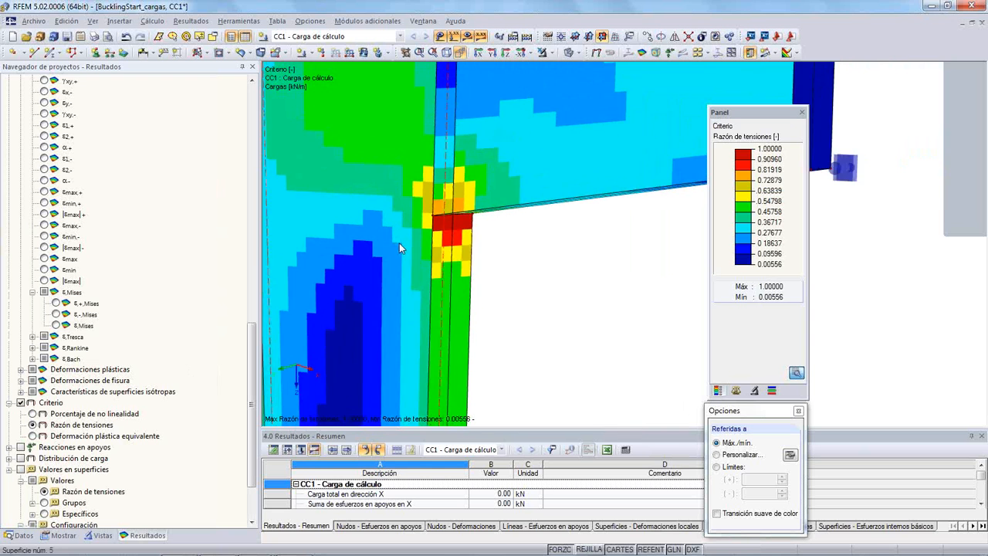
{"action": "middle_click_drag", "start_coordinate": [396, 237], "coordinate": [442, 237]}
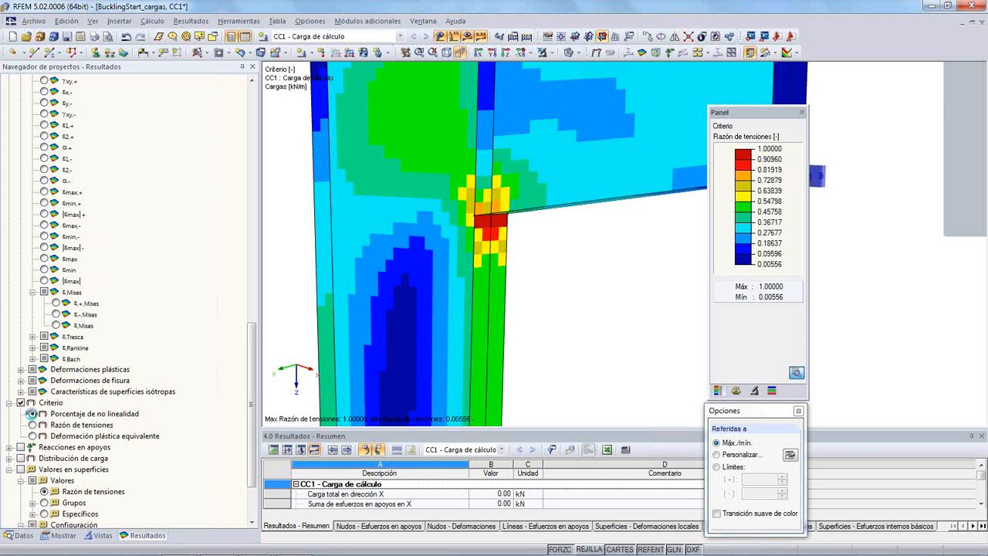
{"action": "left_click", "coordinate": [34, 416]}
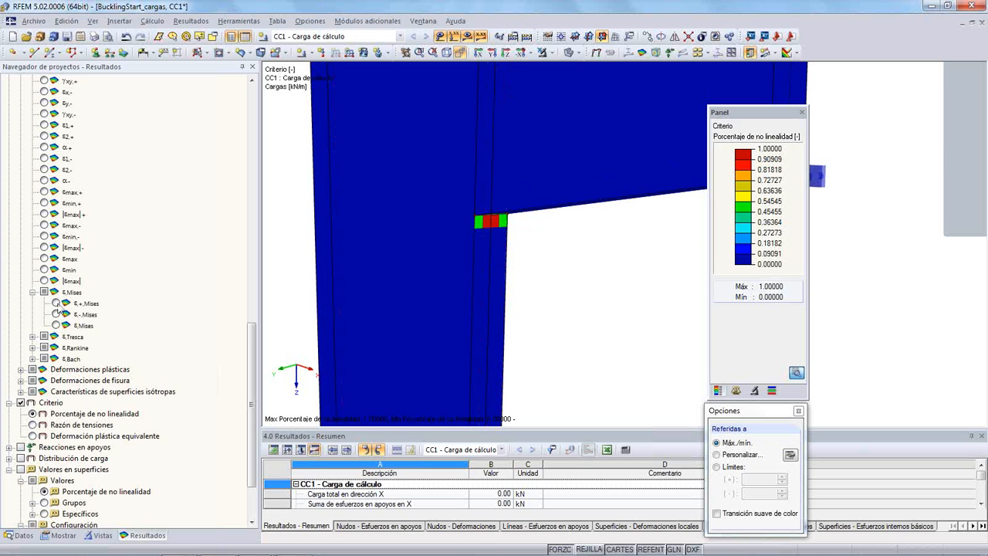
- View the equivalent von Mises strains ε,+,Mises and ε,Mises at the bracket corner
{"action": "left_click_drag", "start_coordinate": [253, 342], "coordinate": [256, 308]}
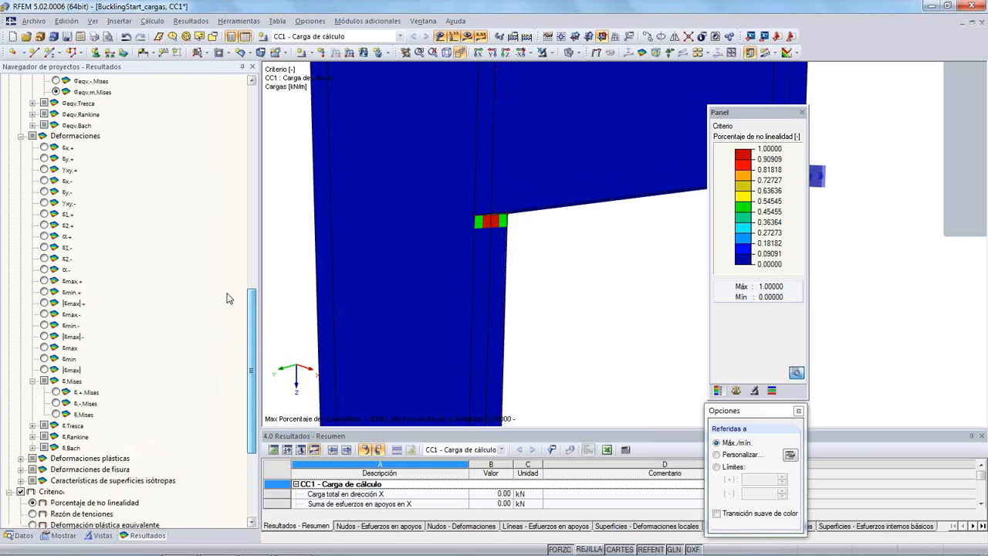
{"action": "left_click", "coordinate": [55, 392]}
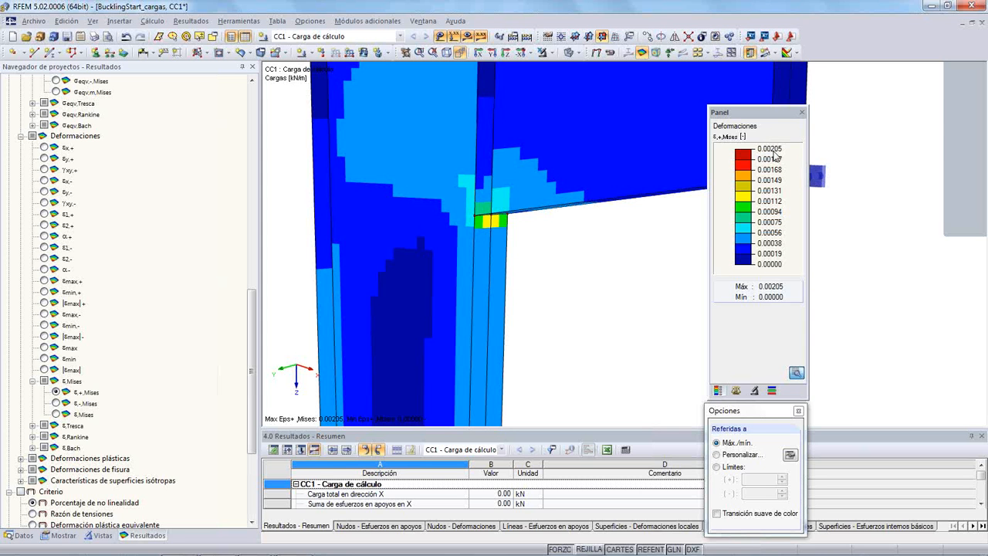
{"action": "left_click", "coordinate": [56, 415]}
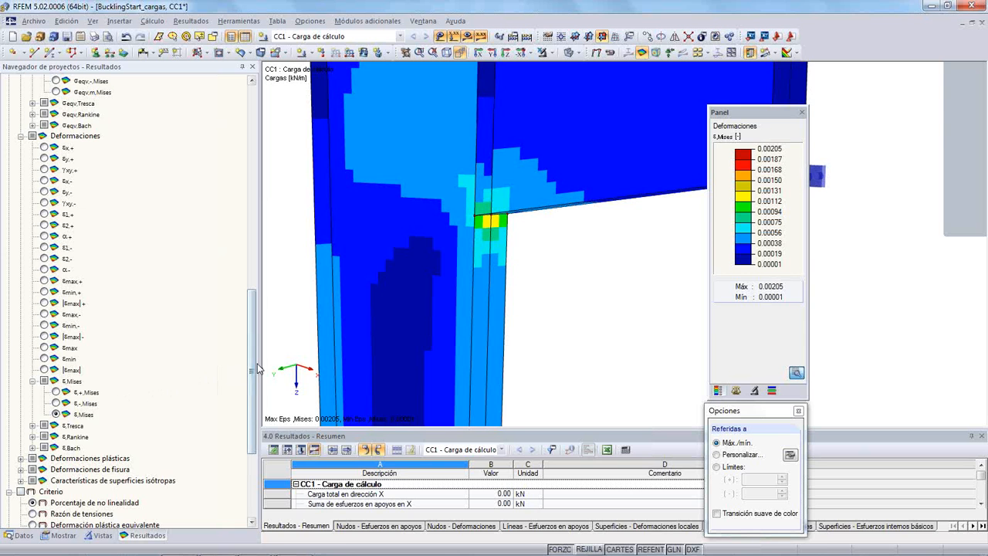
{"action": "left_click_drag", "start_coordinate": [258, 364], "coordinate": [256, 358]}
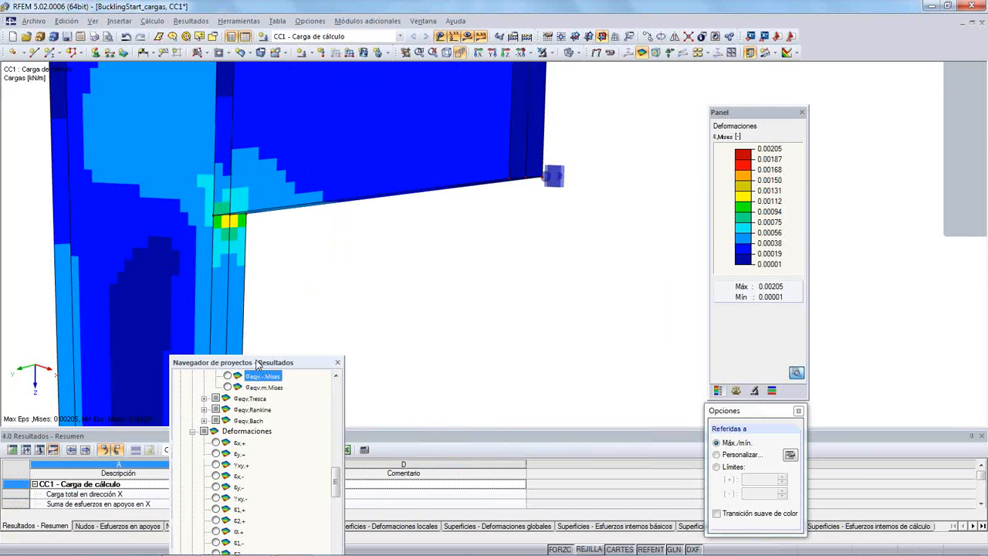
{"action": "double_click", "coordinate": [257, 362]}
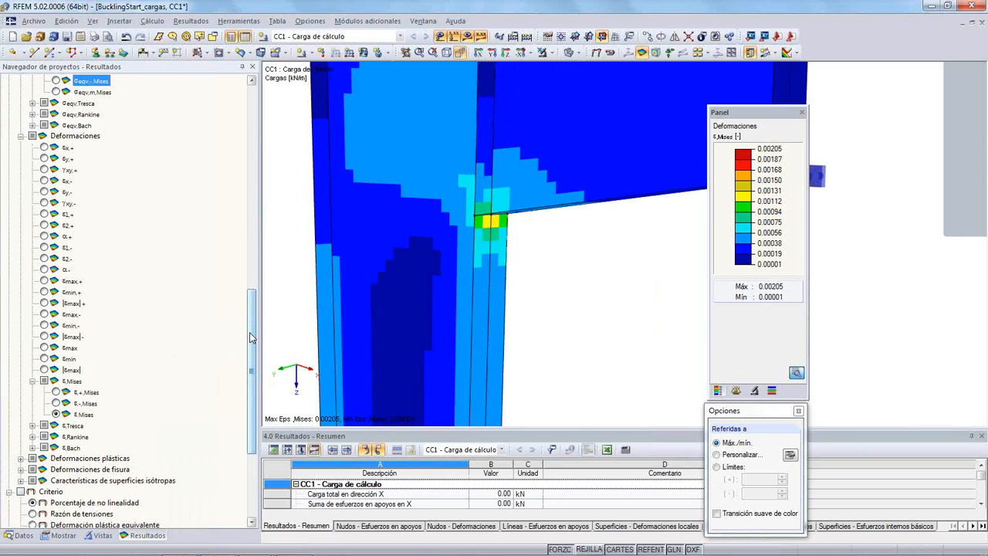
- Display the σeqv,m,Mises stresses with surface values at the FE mesh points, excluding the extreme values
{"action": "left_click_drag", "start_coordinate": [252, 336], "coordinate": [255, 234]}
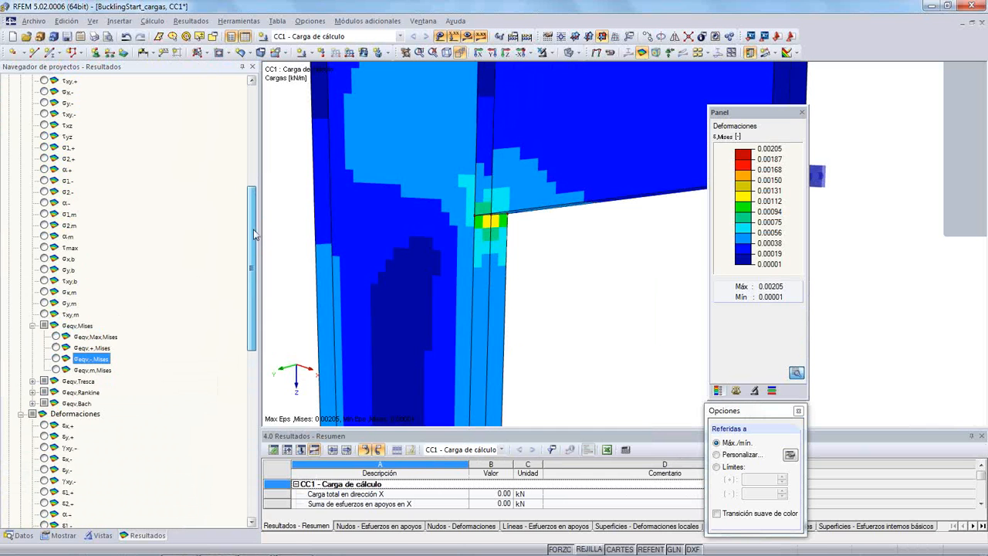
{"action": "left_click", "coordinate": [56, 370]}
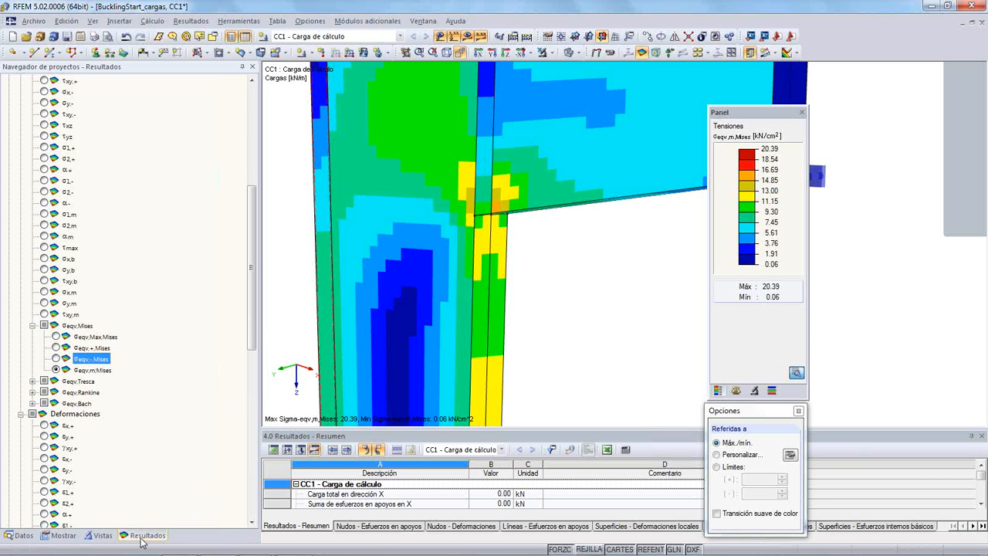
{"action": "scroll", "coordinate": [242, 460], "scroll_direction": "down", "scroll_amount": 10}
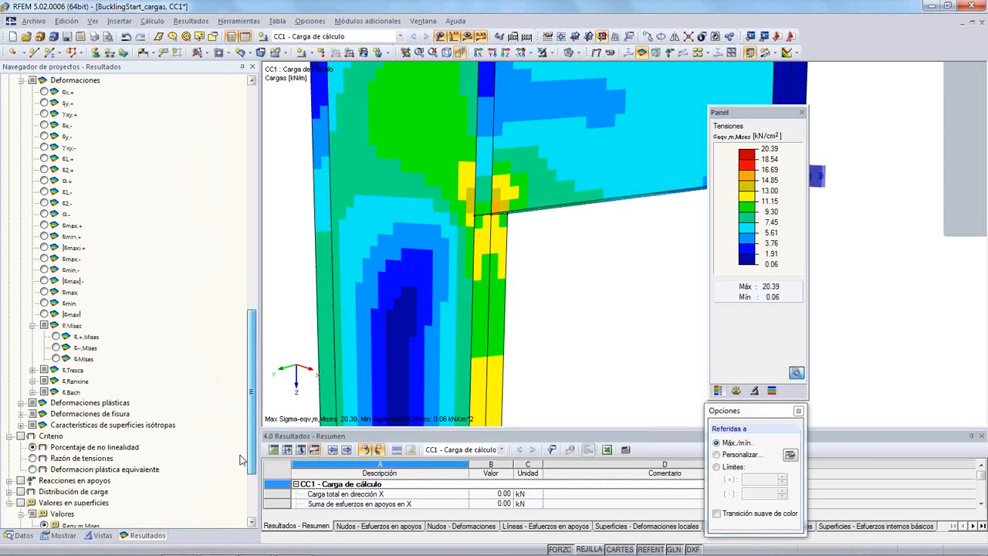
{"action": "scroll", "coordinate": [242, 460], "scroll_direction": "down", "scroll_amount": 3}
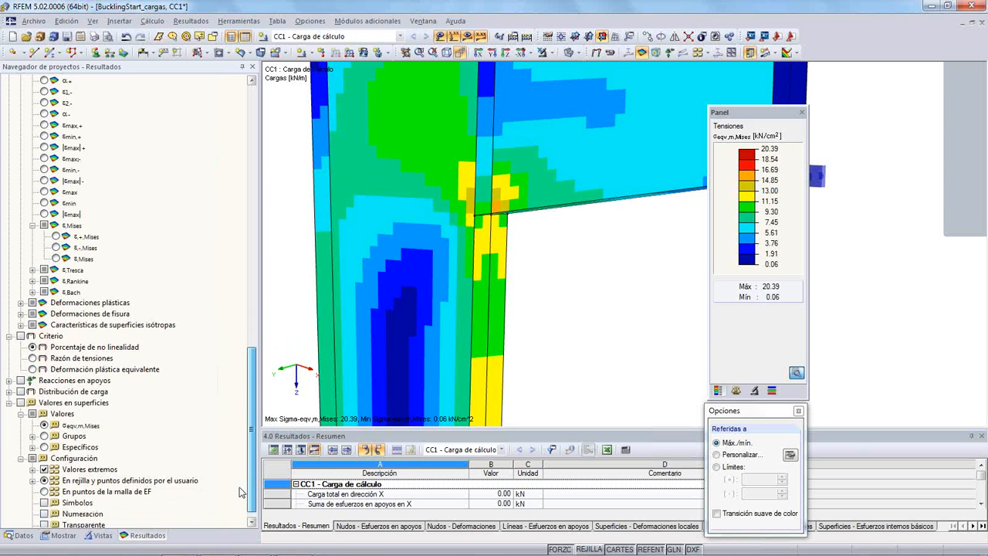
{"action": "left_click", "coordinate": [21, 392]}
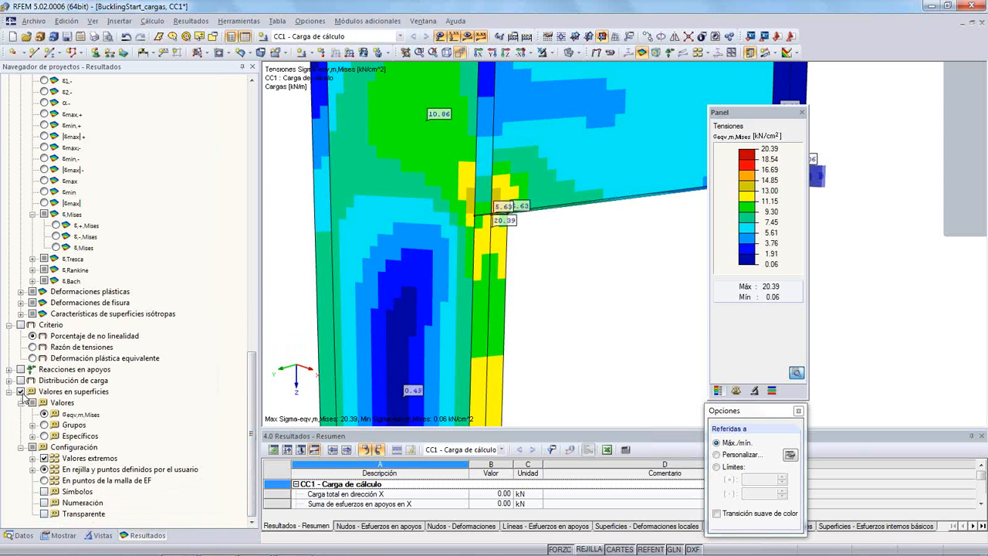
{"action": "left_click", "coordinate": [44, 460]}
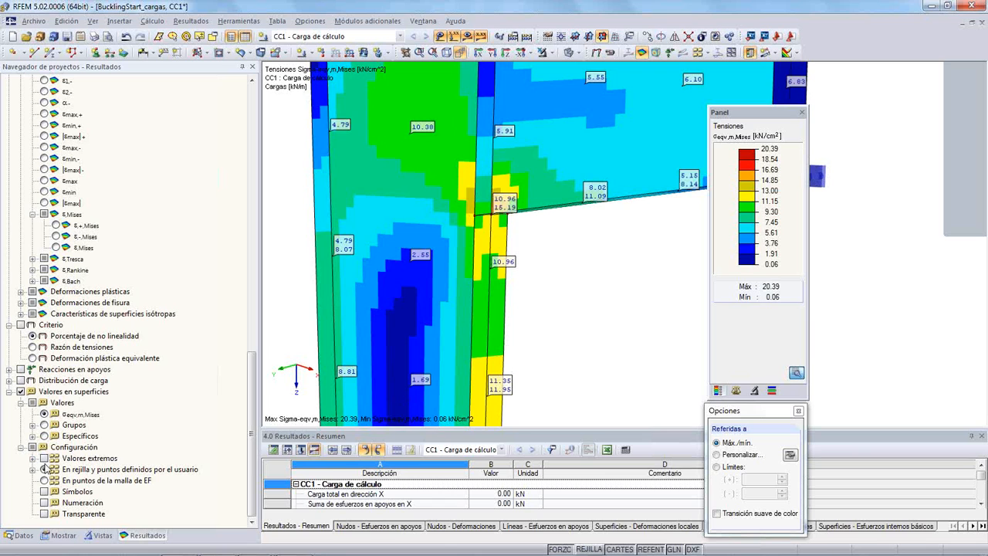
{"action": "left_click", "coordinate": [45, 480]}
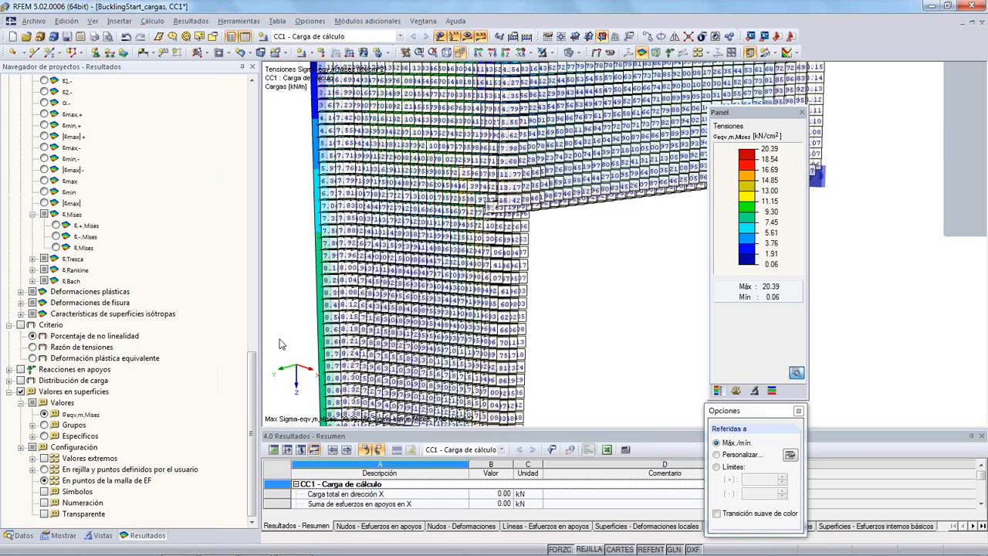
- Examine the stress values of the elements at the bracket corner and switch the surface distribution to No continuo
{"action": "scroll", "coordinate": [554, 244], "scroll_direction": "up", "scroll_amount": 5}
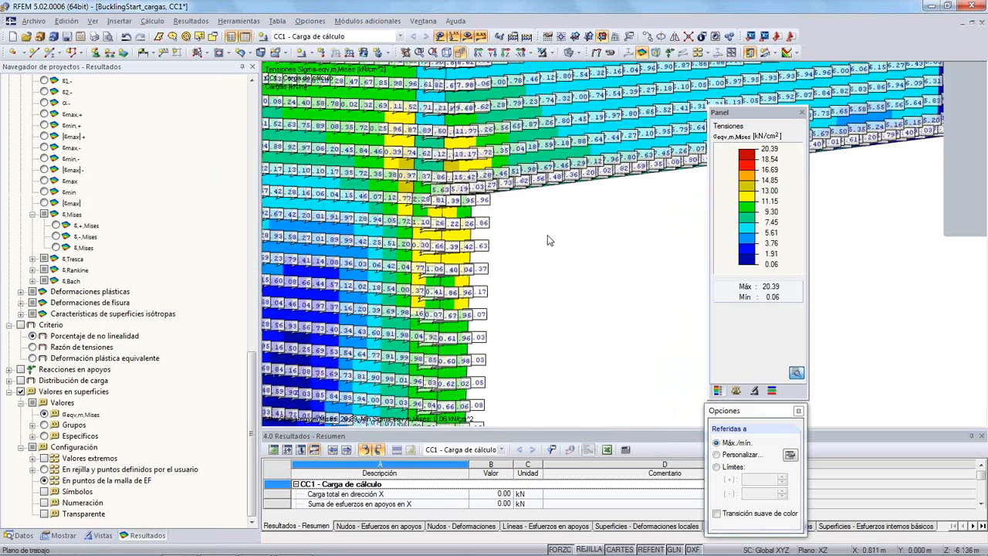
{"action": "middle_click_drag", "start_coordinate": [558, 240], "coordinate": [670, 264]}
{"action": "scroll", "coordinate": [542, 184], "scroll_direction": "up", "scroll_amount": 5}
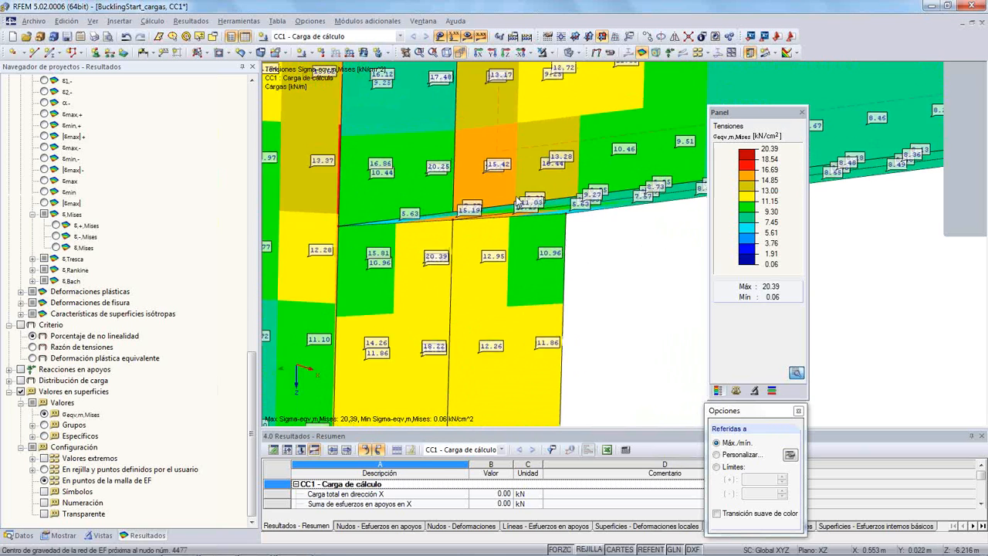
{"action": "middle_click_drag", "start_coordinate": [410, 200], "coordinate": [515, 148]}
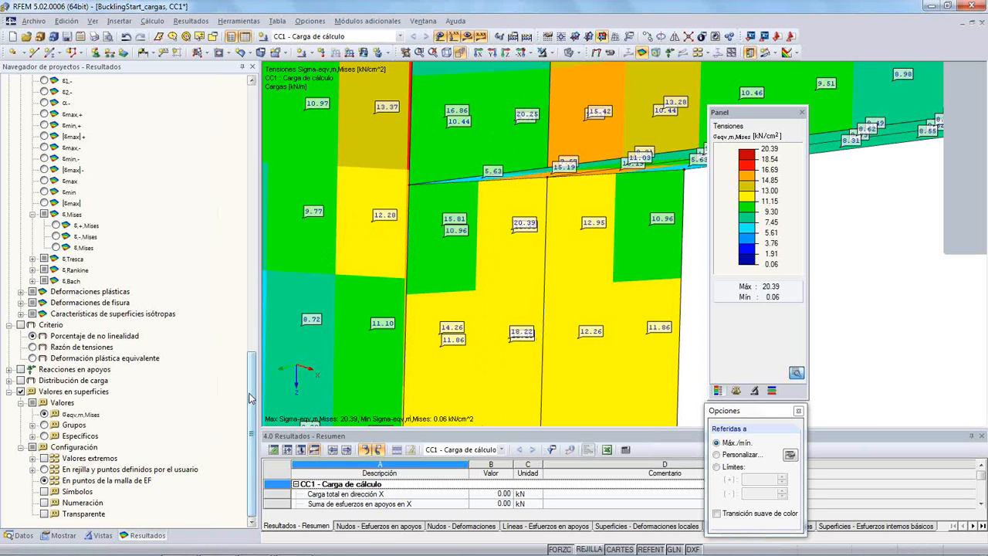
{"action": "mouse_move", "coordinate": [250, 395]}
{"action": "left_mouse_down"}
{"action": "mouse_move", "coordinate": [245, 318]}
{"action": "mouse_move", "coordinate": [245, 411]}
{"action": "left_mouse_up"}
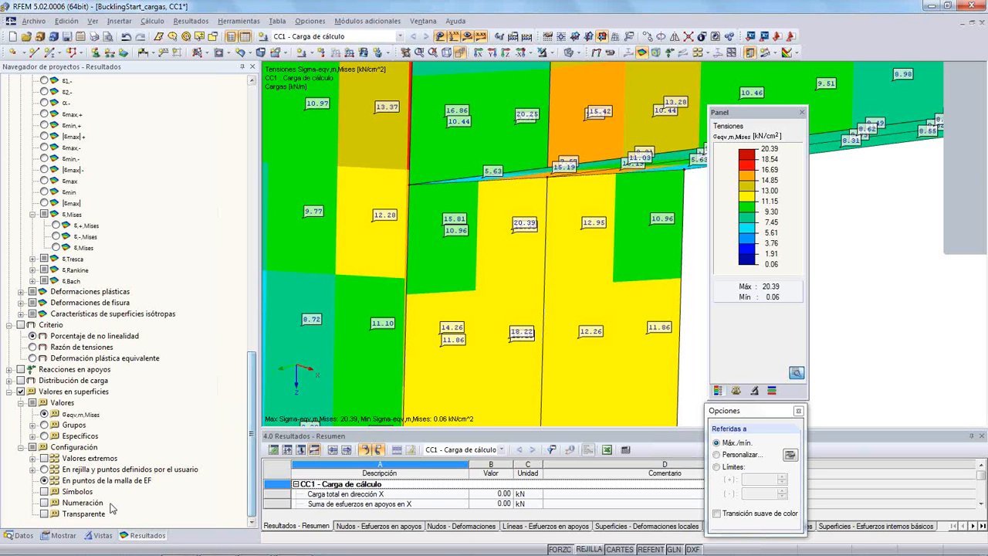
{"action": "left_click", "coordinate": [63, 535]}
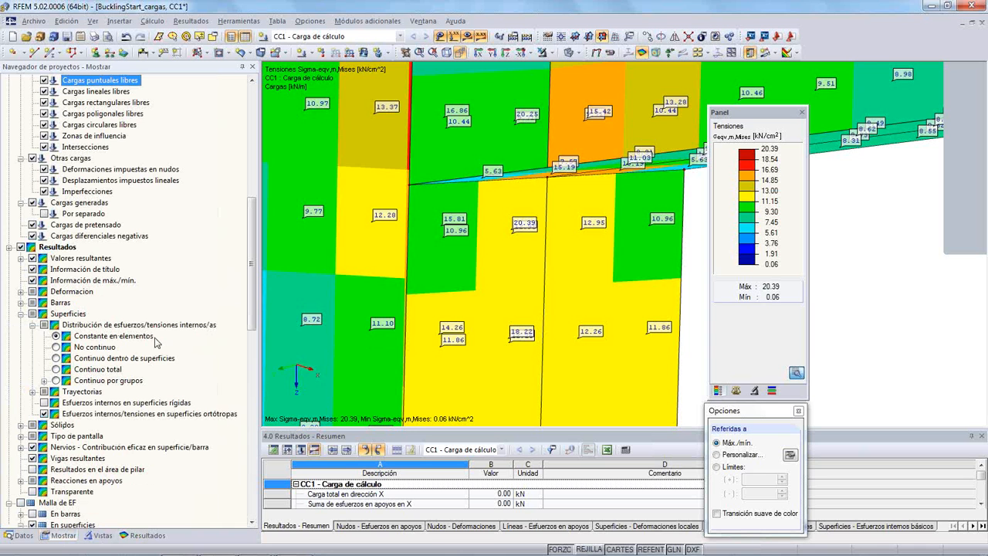
{"action": "left_click", "coordinate": [57, 348]}
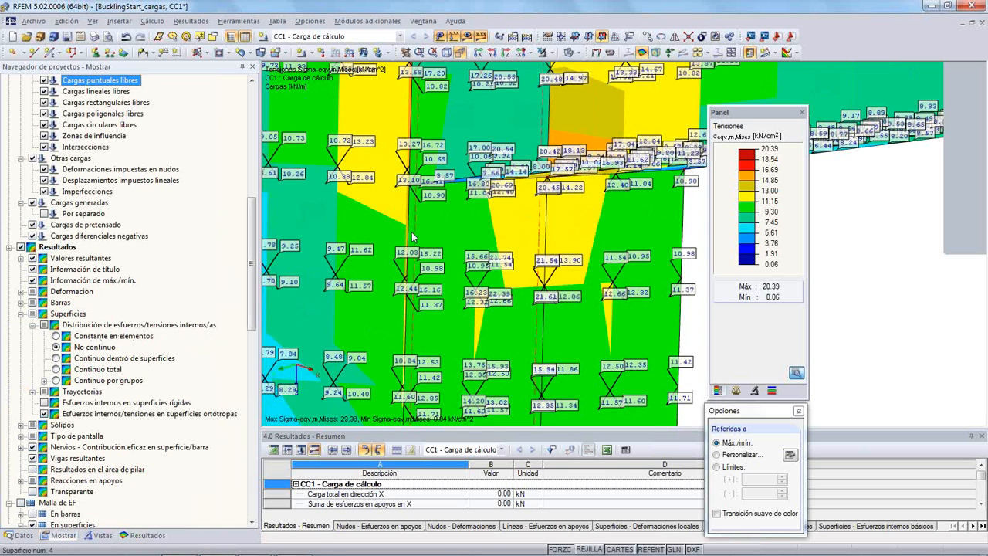
- Display the FE mesh on the surfaces and examine the separate element values at the nodes along the column edge
{"action": "scroll", "coordinate": [344, 259], "scroll_direction": "up", "scroll_amount": 2}
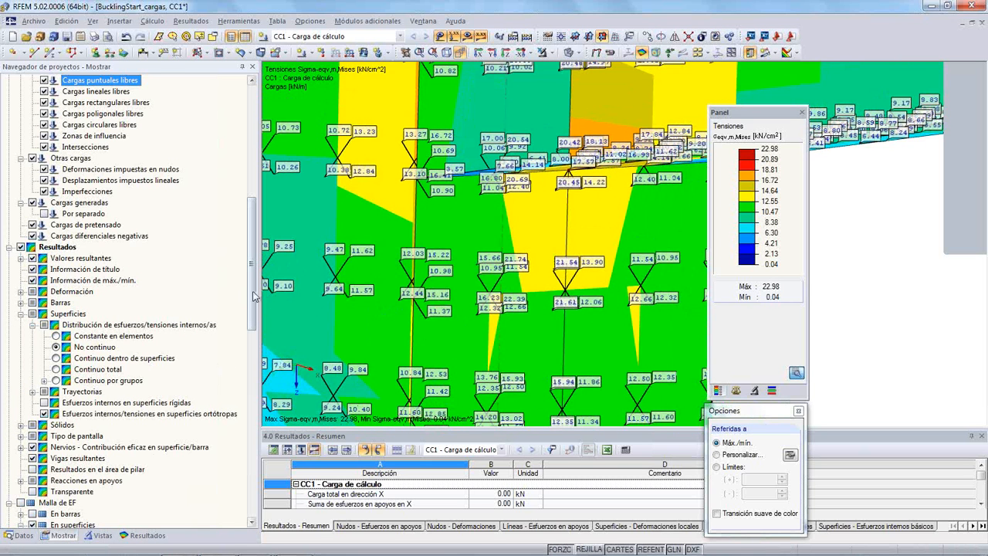
{"action": "mouse_move", "coordinate": [253, 296]}
{"action": "left_mouse_down"}
{"action": "mouse_move", "coordinate": [264, 219]}
{"action": "mouse_move", "coordinate": [256, 165]}
{"action": "mouse_move", "coordinate": [252, 304]}
{"action": "left_mouse_up"}
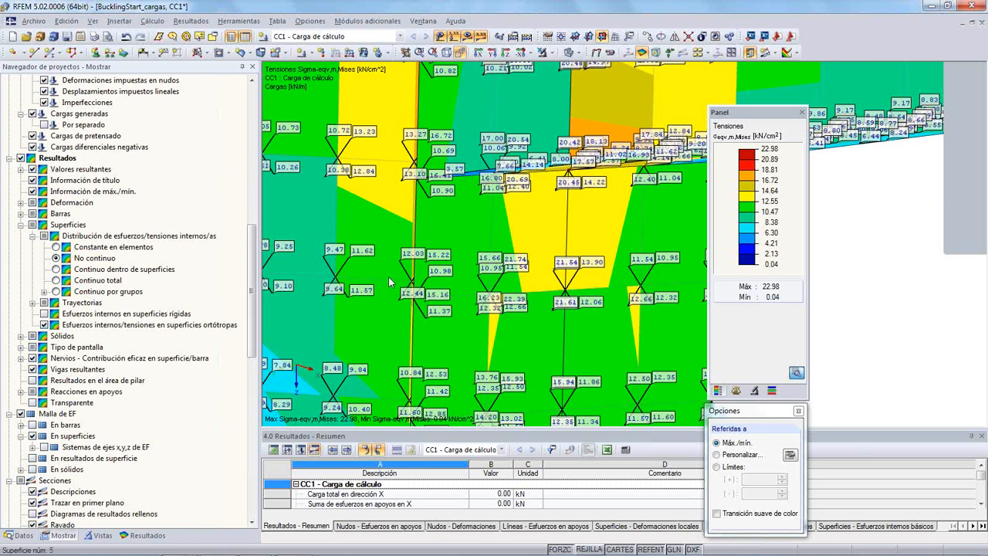
{"action": "scroll", "coordinate": [396, 291], "scroll_direction": "up", "scroll_amount": 1}
{"action": "scroll", "coordinate": [396, 291], "scroll_direction": "up", "scroll_amount": 3}
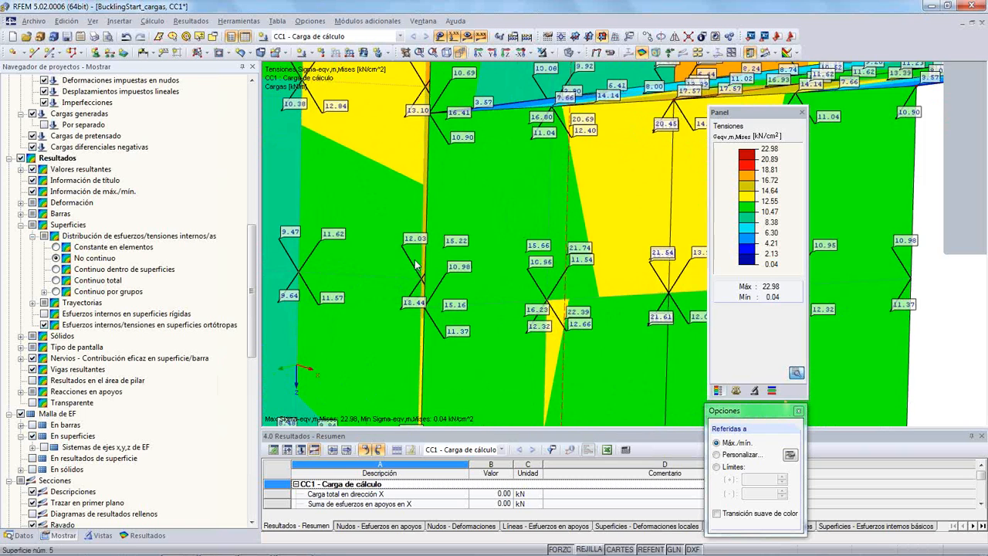
{"action": "scroll", "coordinate": [384, 237], "scroll_direction": "down", "scroll_amount": 4}
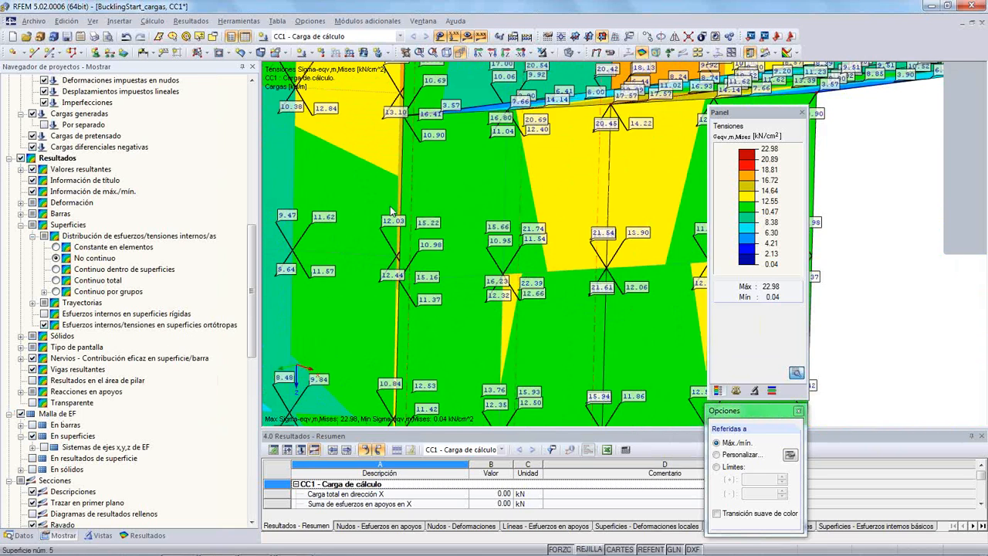
{"action": "scroll", "coordinate": [392, 230], "scroll_direction": "up", "scroll_amount": 2}
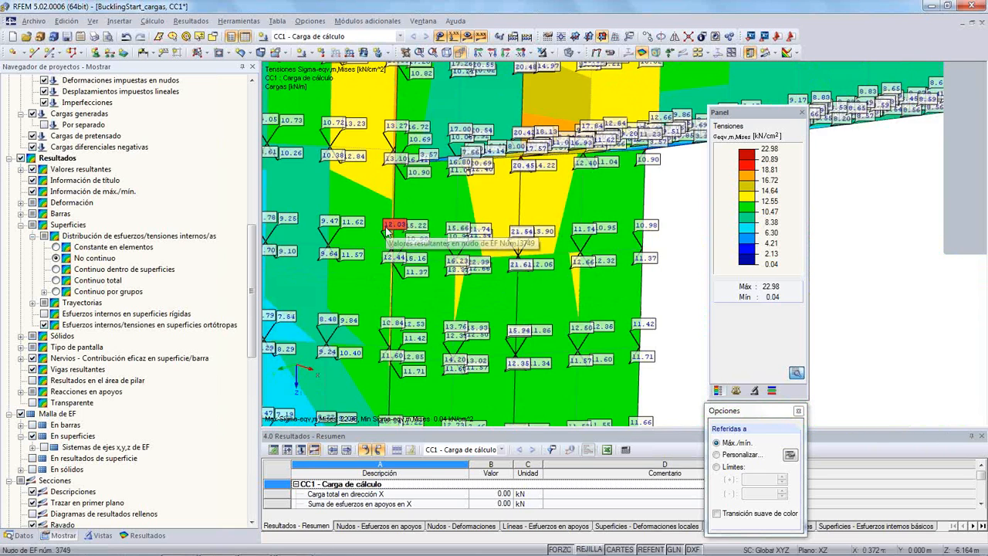
{"action": "scroll", "coordinate": [386, 228], "scroll_direction": "up", "scroll_amount": 5}
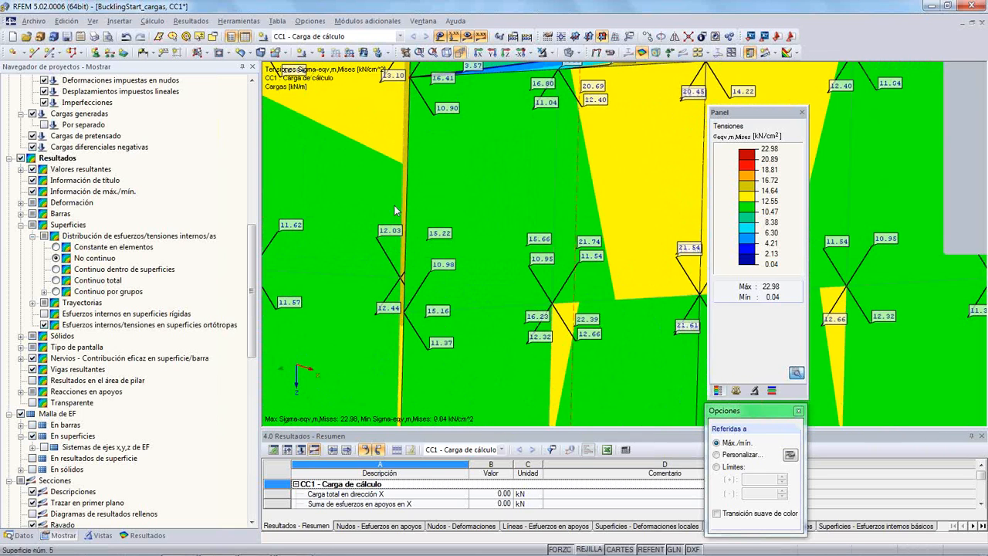
{"action": "scroll", "coordinate": [379, 252], "scroll_direction": "up", "scroll_amount": 1}
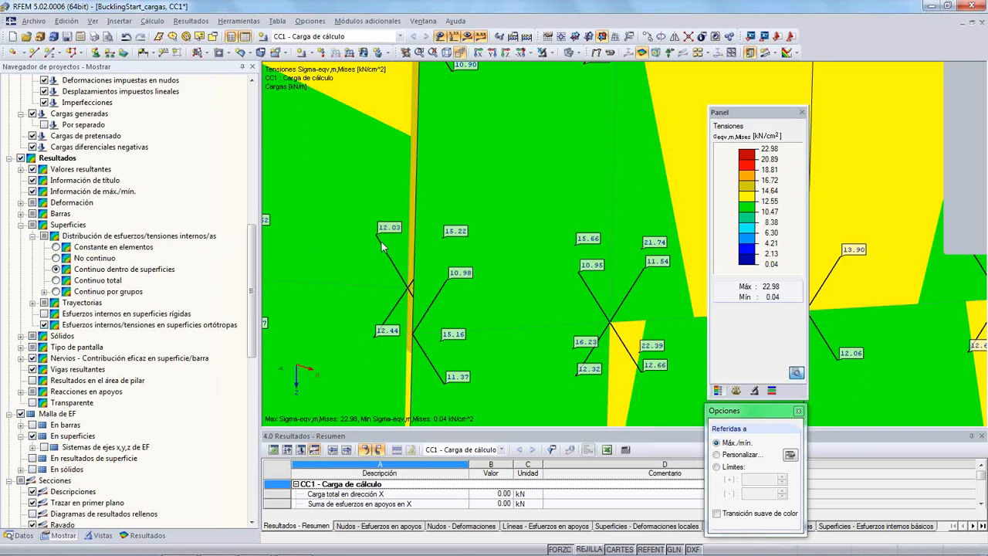
- Switch the surface distribution to Continuo total and examine the averaged stress values around the bracket corner
{"action": "scroll", "coordinate": [381, 242], "scroll_direction": "up", "scroll_amount": 2}
{"action": "scroll", "coordinate": [393, 244], "scroll_direction": "down", "scroll_amount": 4}
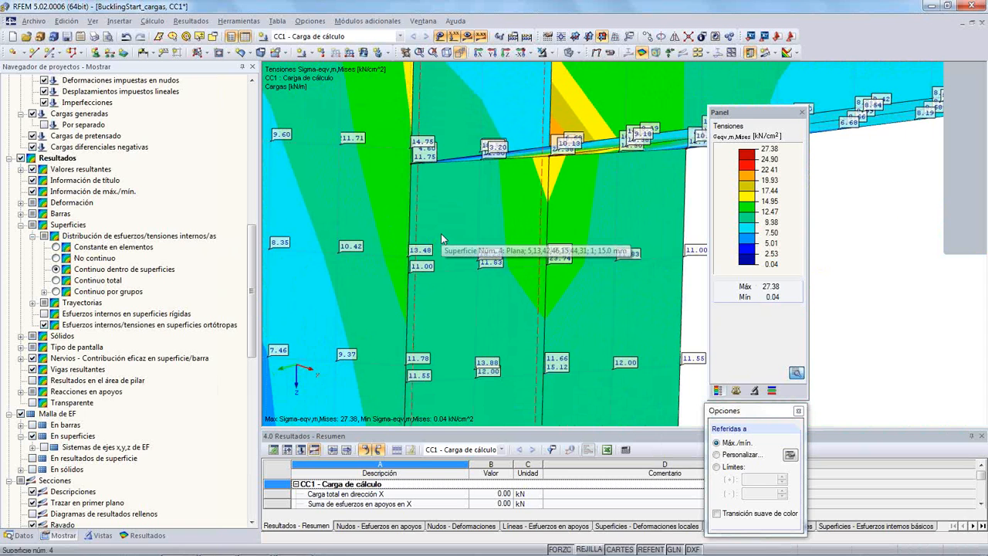
{"action": "left_click", "coordinate": [57, 281]}
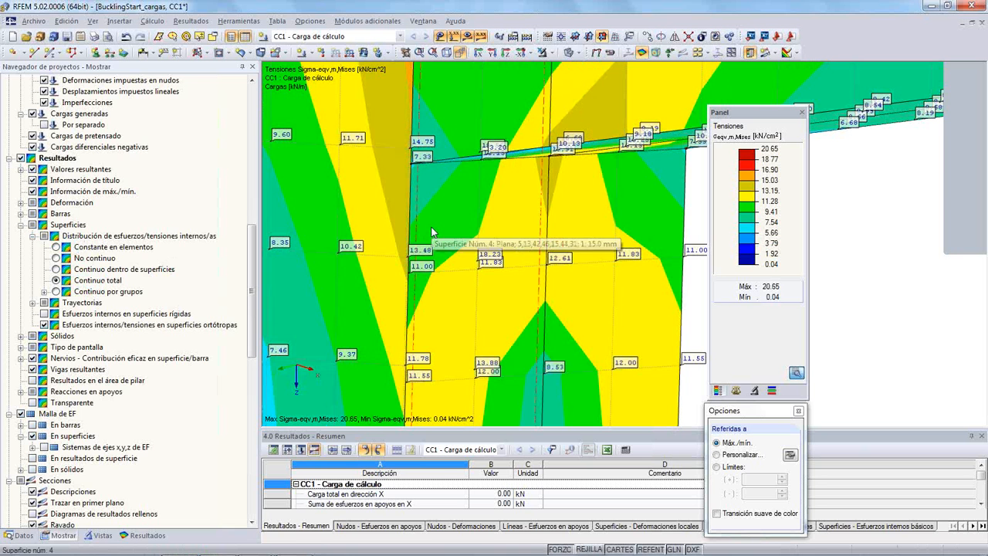
{"action": "middle_click_drag", "start_coordinate": [422, 210], "coordinate": [461, 196]}
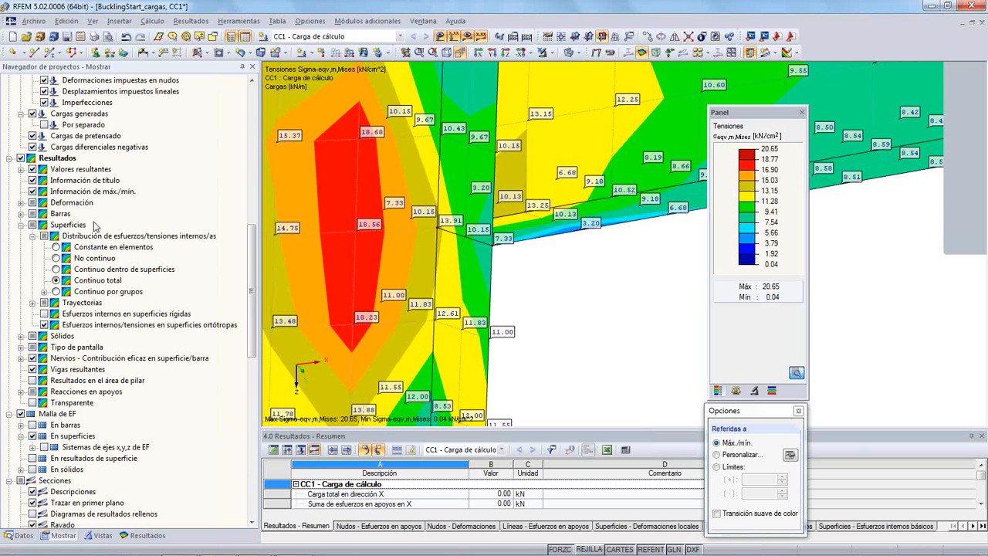
- Set the surface distribution to Constante en elementos and examine the element stresses at the bracket corner from several angles
{"action": "left_click", "coordinate": [55, 247]}
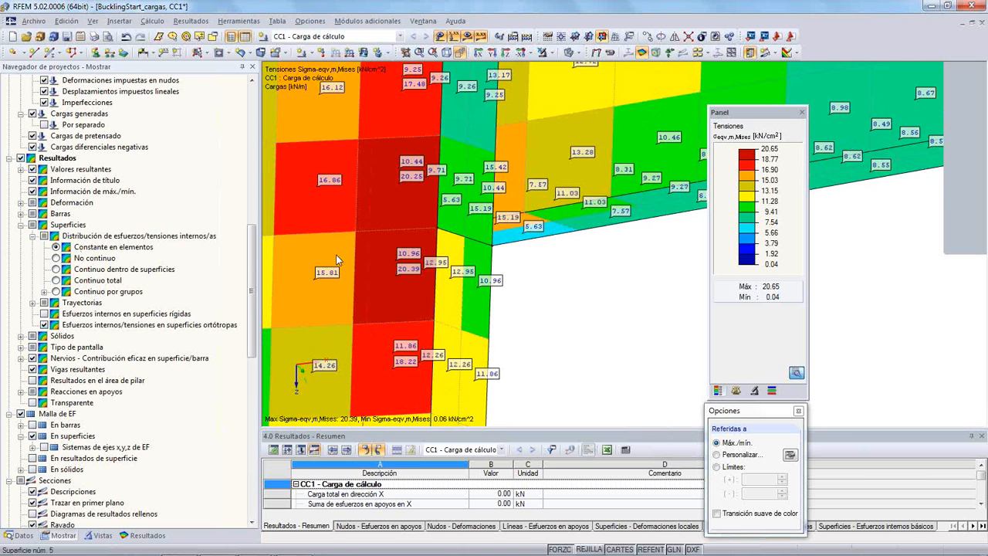
{"action": "middle_click_drag", "start_coordinate": [617, 304], "coordinate": [543, 327], "text": "ctrl"}
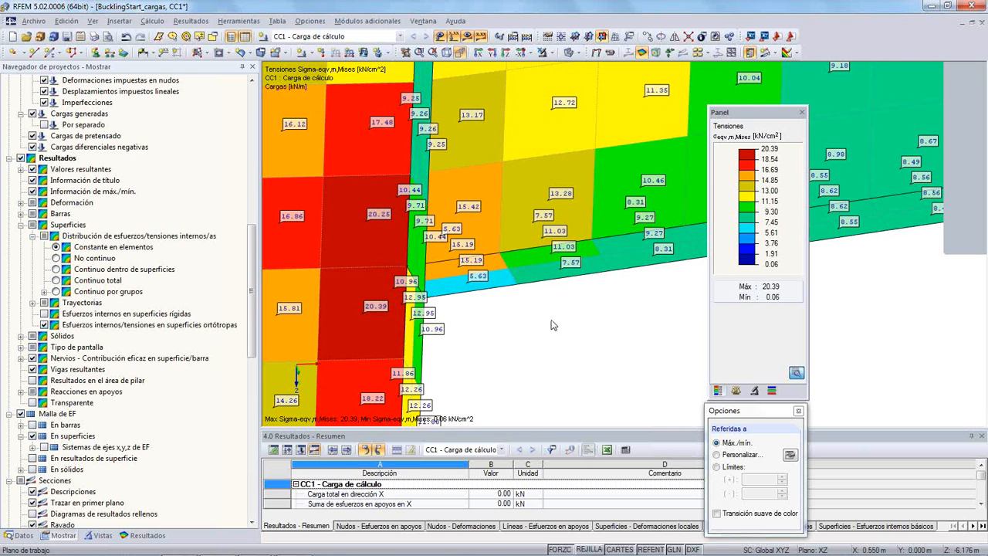
{"action": "middle_click_drag", "start_coordinate": [549, 341], "coordinate": [347, 328], "text": "ctrl"}
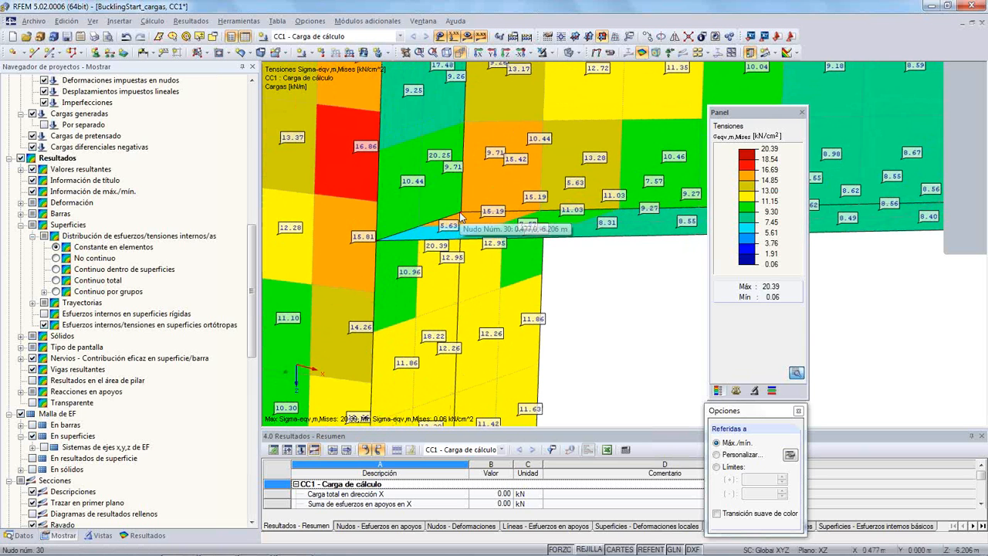
- Create a circular FE mesh refinement at corner node 30 with radius 0.250 m and target lengths 0.010 m interior and 0.050 m exterior
{"action": "right_click", "coordinate": [461, 219]}
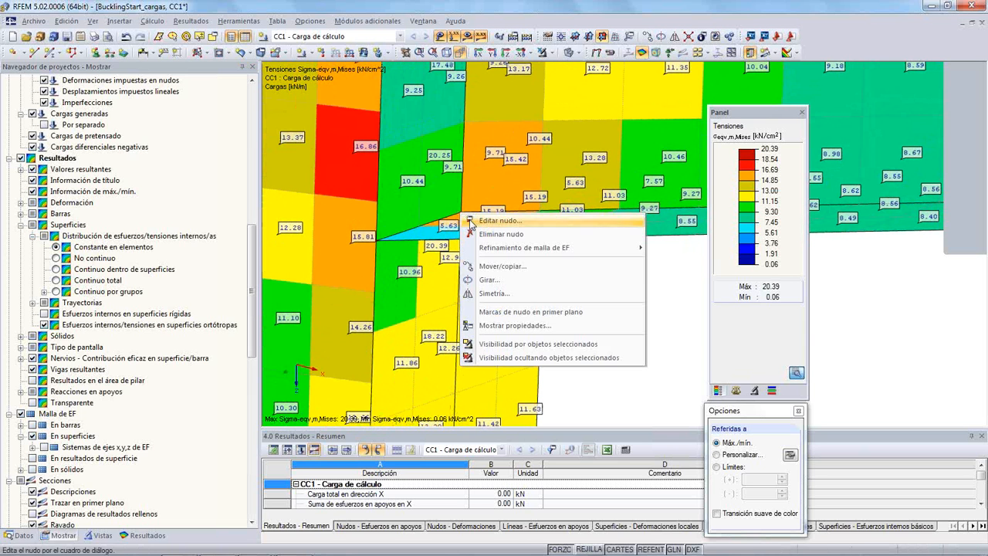
{"action": "mouse_move", "coordinate": [566, 252]}
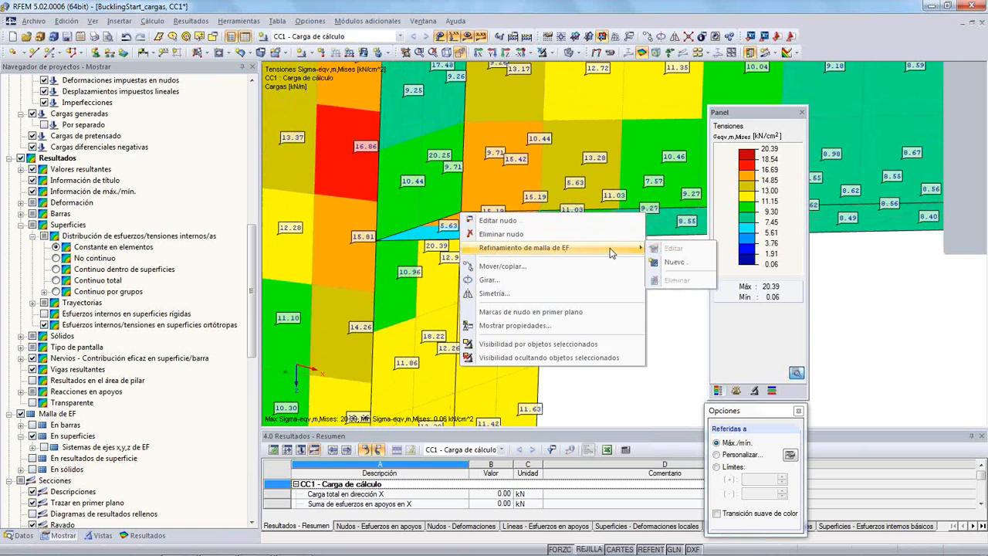
{"action": "left_click", "coordinate": [698, 264]}
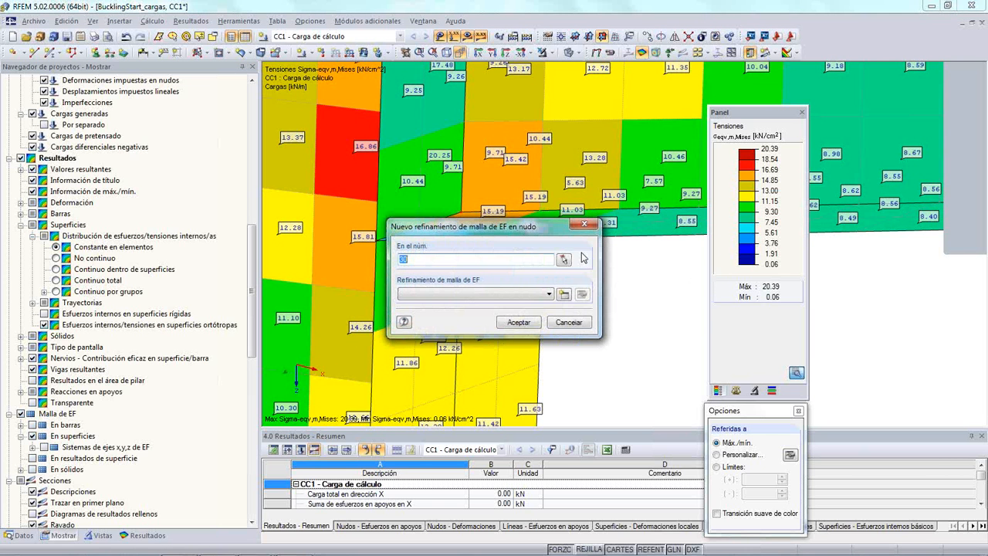
{"action": "left_click", "coordinate": [564, 295]}
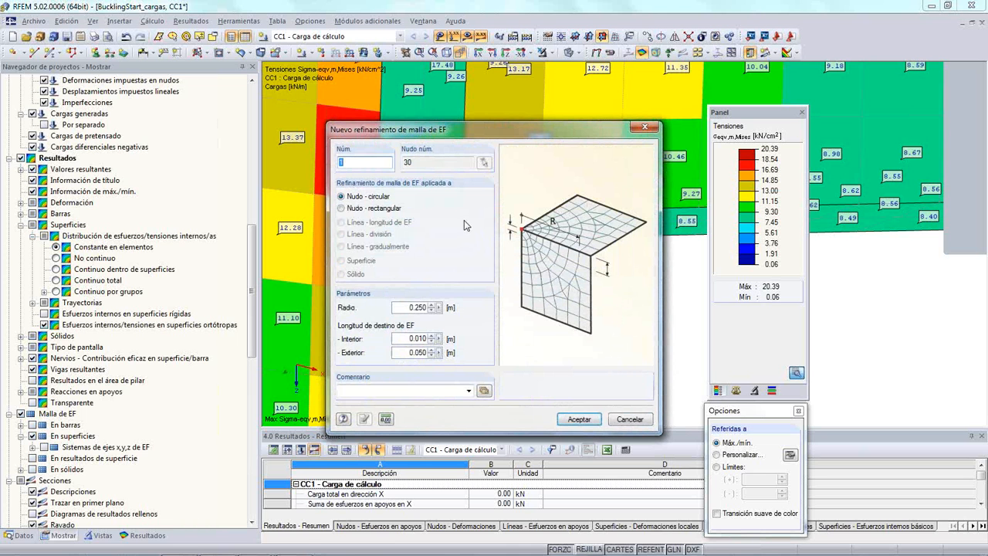
{"action": "double_click", "coordinate": [410, 307]}
{"action": "left_click", "coordinate": [405, 307]}
{"action": "left_click", "coordinate": [561, 422]}
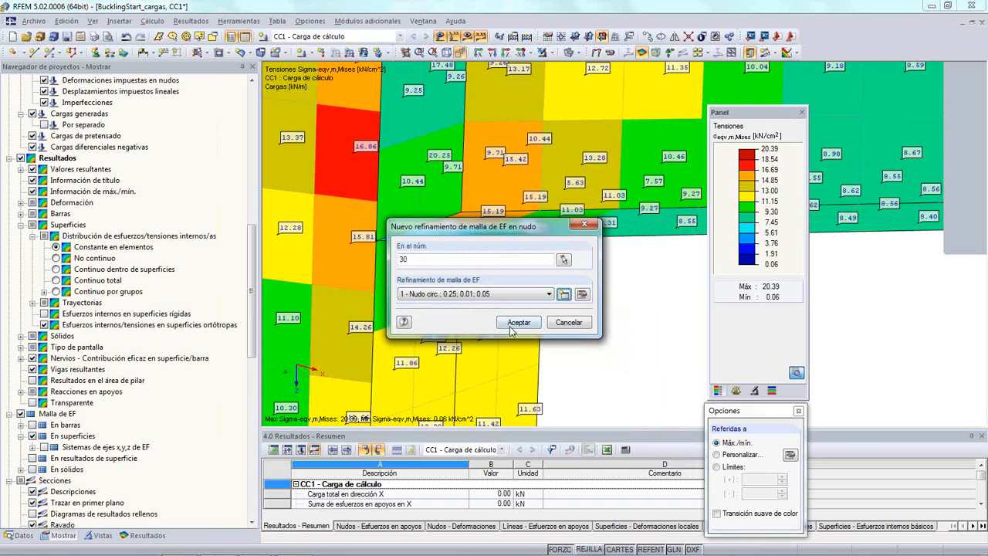
{"action": "left_click", "coordinate": [516, 323]}
{"action": "left_click", "coordinate": [471, 311]}
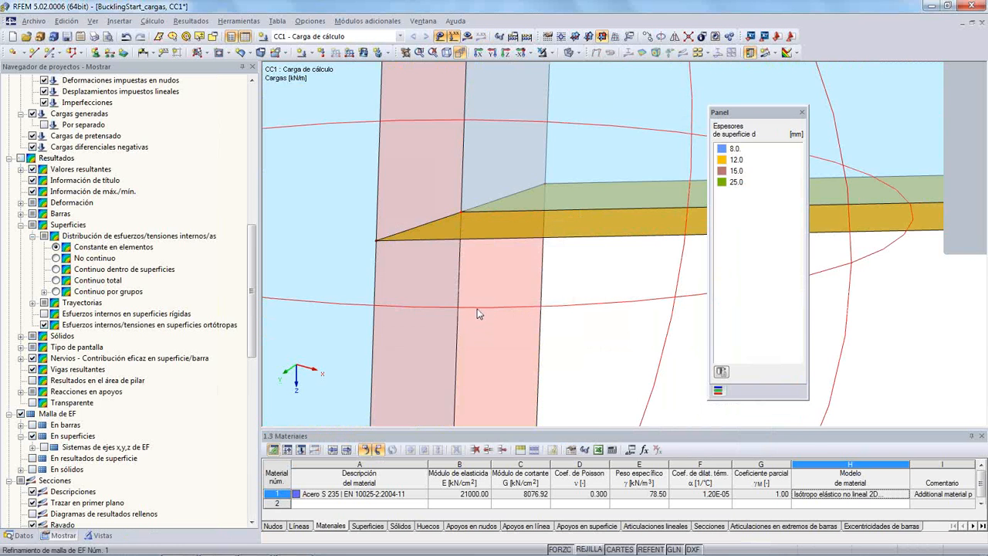
- Regenerate the displayed FE mesh and inspect the refined elements around the bracket corner
{"action": "scroll", "coordinate": [488, 303], "scroll_direction": "down", "scroll_amount": 5}
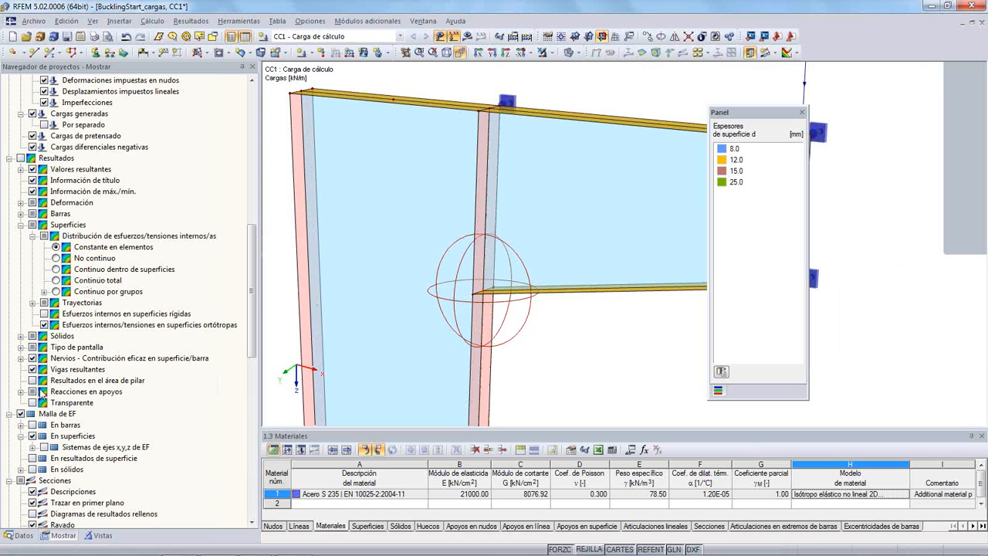
{"action": "left_click", "coordinate": [21, 415]}
{"action": "left_click", "coordinate": [20, 415]}
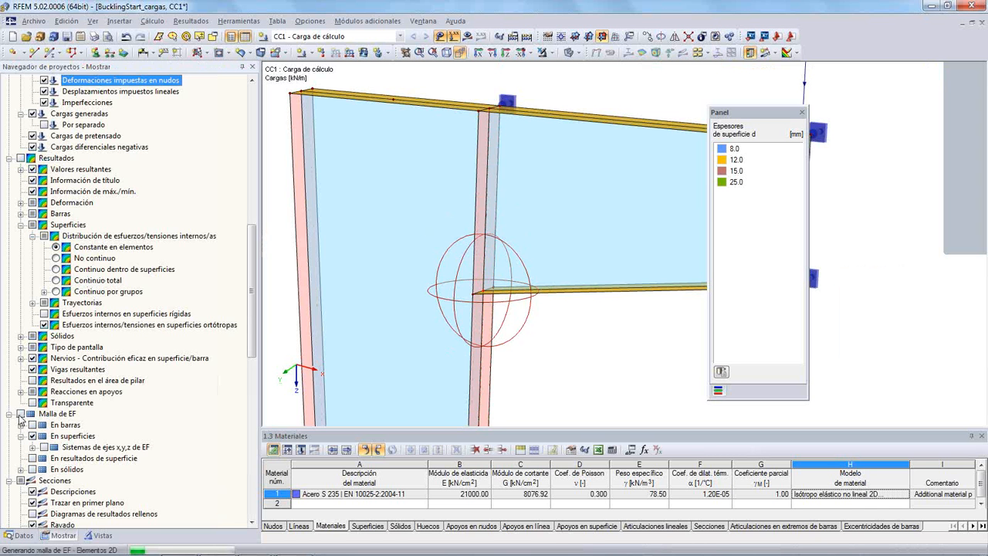
{"action": "scroll", "coordinate": [426, 283], "scroll_direction": "up", "scroll_amount": 3}
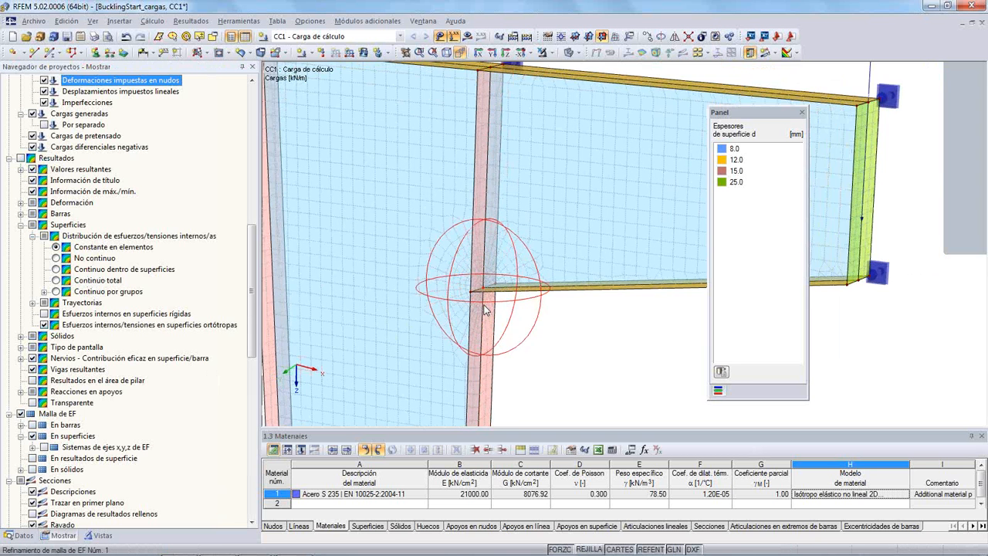
{"action": "middle_click_drag", "start_coordinate": [425, 284], "coordinate": [585, 142], "text": "ctrl"}
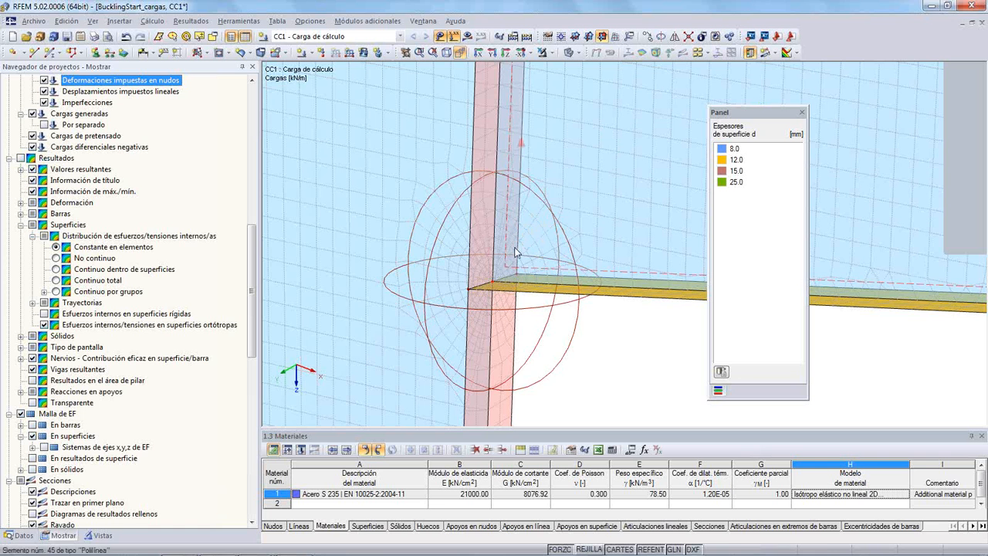
{"action": "scroll", "coordinate": [527, 247], "scroll_direction": "down", "scroll_amount": 2}
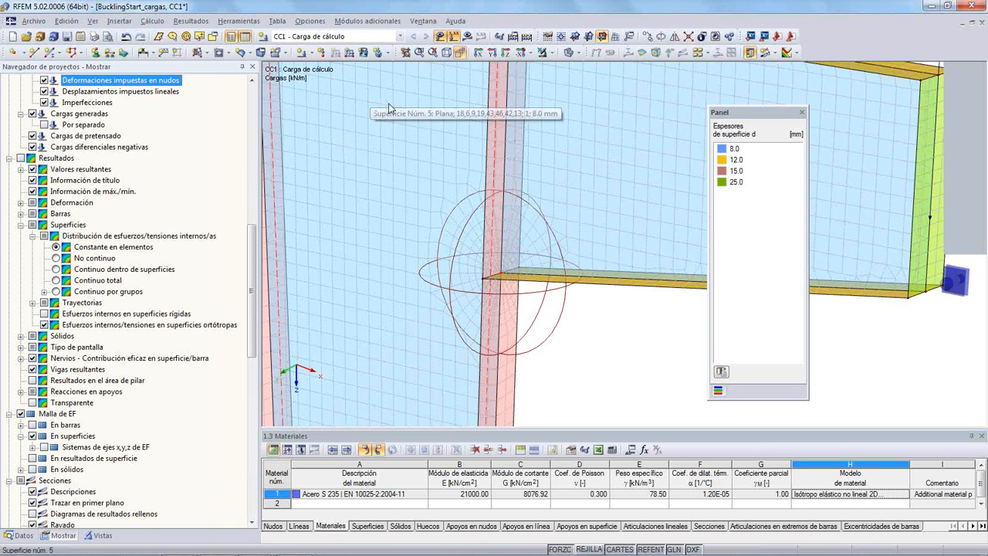
- Open the RF-STEEL Surfaces add-on module and review its material and surface input for load case CC1
{"action": "left_click", "coordinate": [23, 536]}
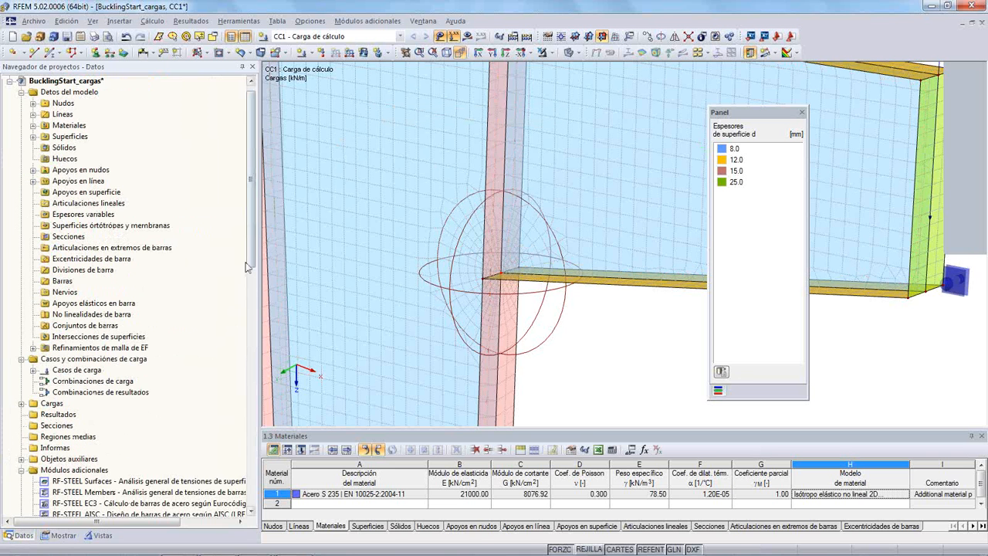
{"action": "scroll", "coordinate": [240, 442], "scroll_direction": "down", "scroll_amount": 14}
{"action": "scroll", "coordinate": [240, 442], "scroll_direction": "down", "scroll_amount": 3}
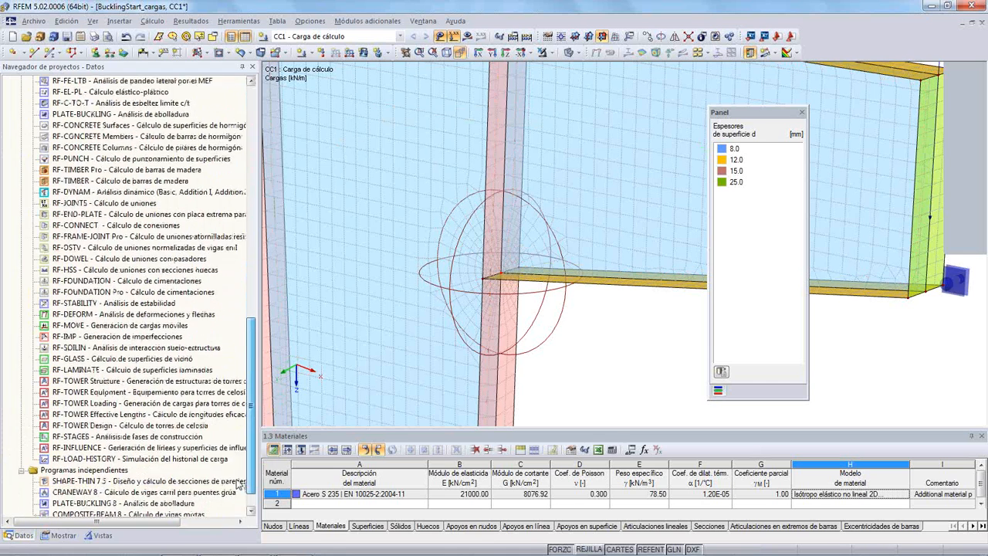
{"action": "scroll", "coordinate": [237, 374], "scroll_direction": "up", "scroll_amount": 8}
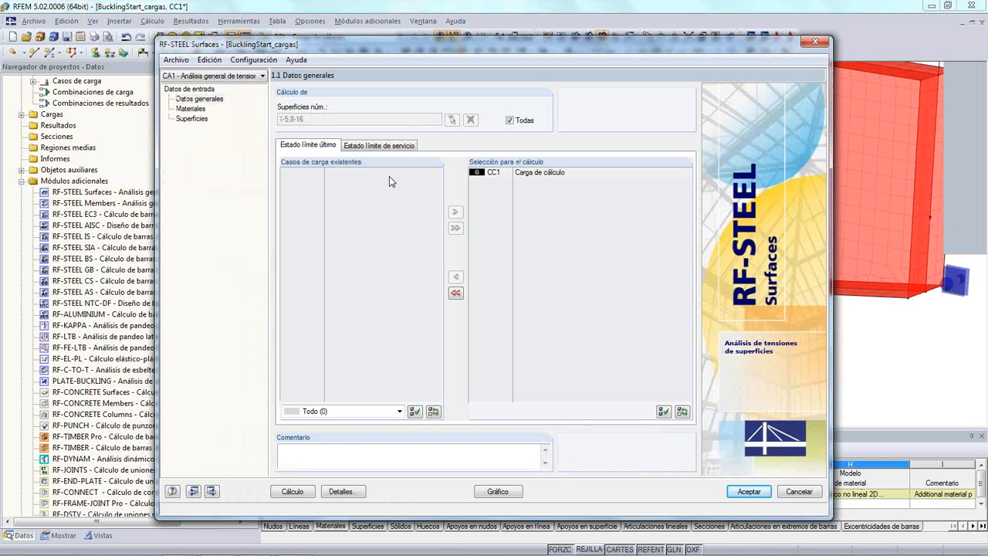
{"action": "left_click", "coordinate": [193, 110]}
{"action": "left_click", "coordinate": [192, 119]}
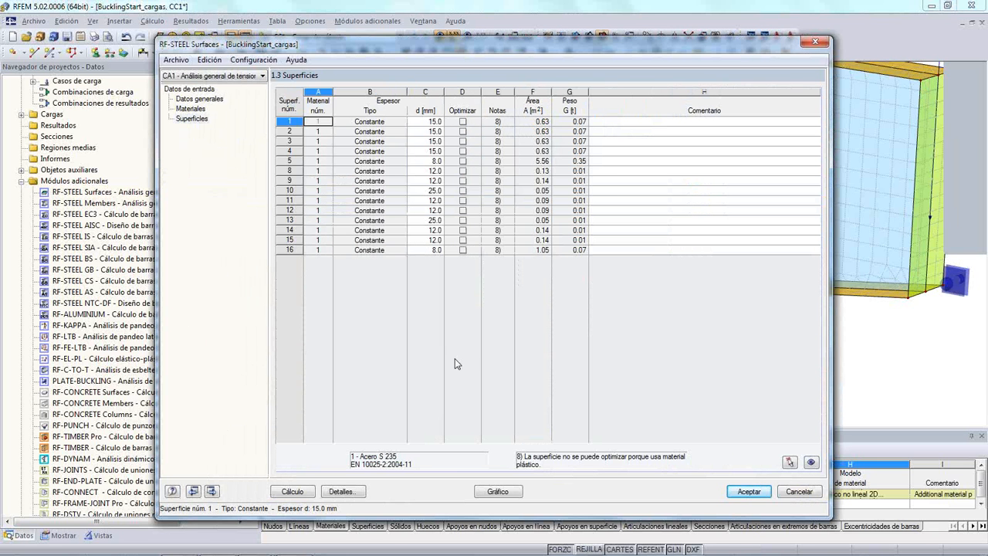
- Check the RF-STEEL Surfaces detail options for FE mesh point results and Constante en elementos distribution, and run the calculation
{"action": "left_click", "coordinate": [342, 491]}
{"action": "left_click", "coordinate": [367, 119]}
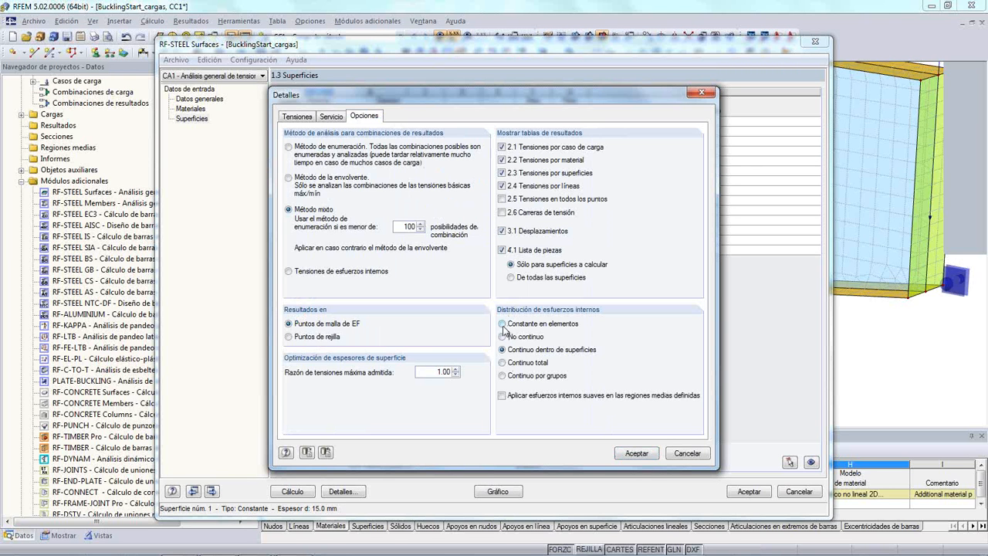
{"action": "left_click", "coordinate": [624, 456]}
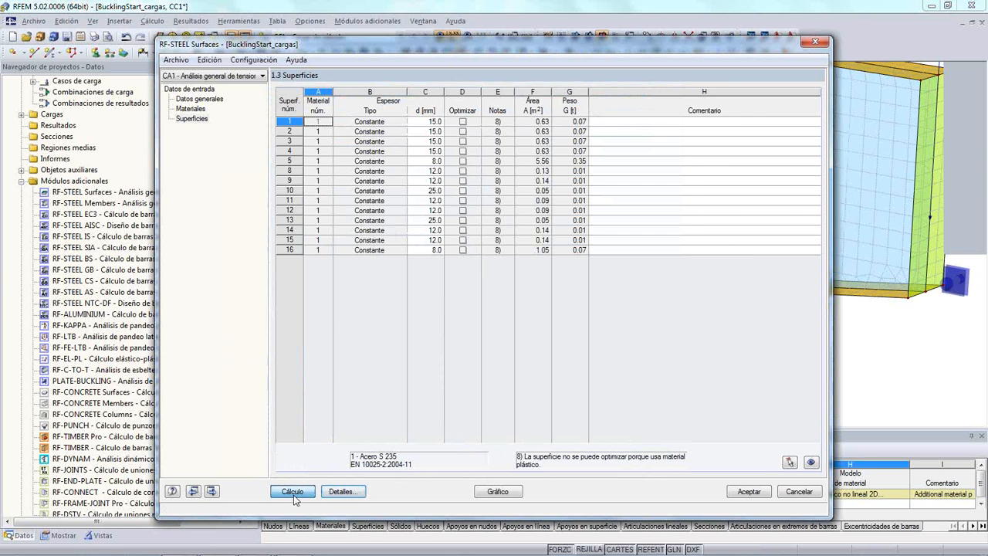
{"action": "left_click", "coordinate": [294, 491]}
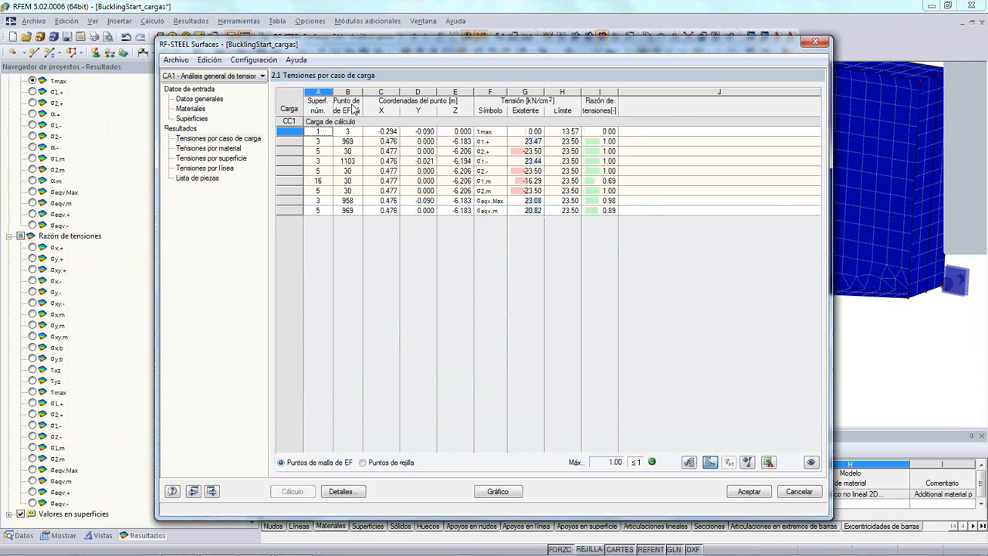
- Widen the FE mesh point column and show the σ2,+, σ2,-, σ1,m and σeqv,Max stresses on the model
{"action": "left_click_drag", "start_coordinate": [361, 89], "coordinate": [392, 89]}
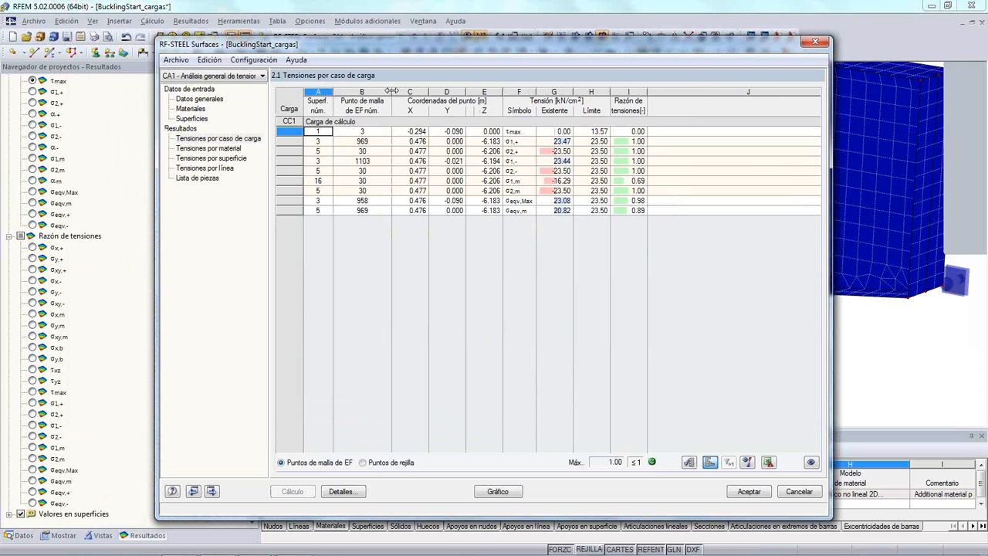
{"action": "left_click_drag", "start_coordinate": [596, 51], "coordinate": [597, 232]}
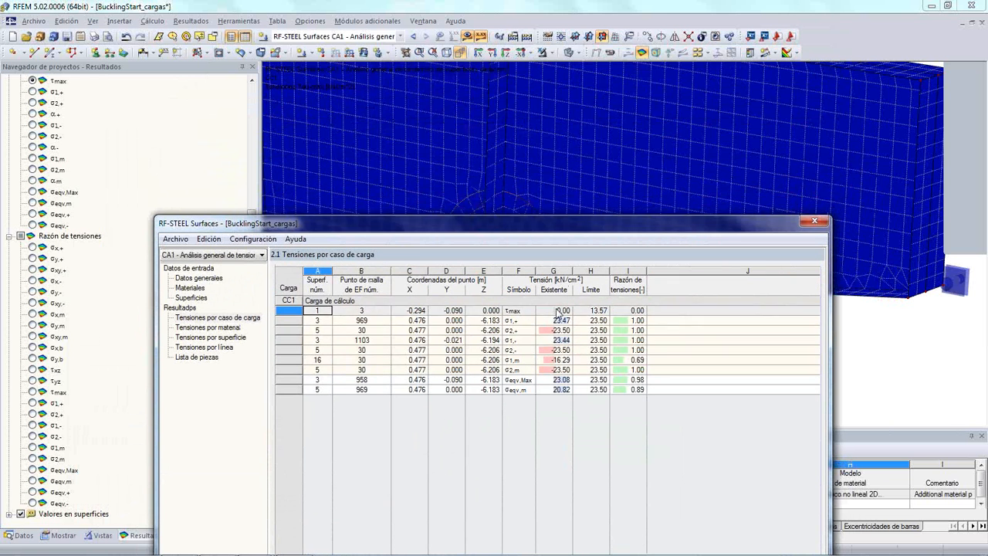
{"action": "left_click", "coordinate": [554, 329]}
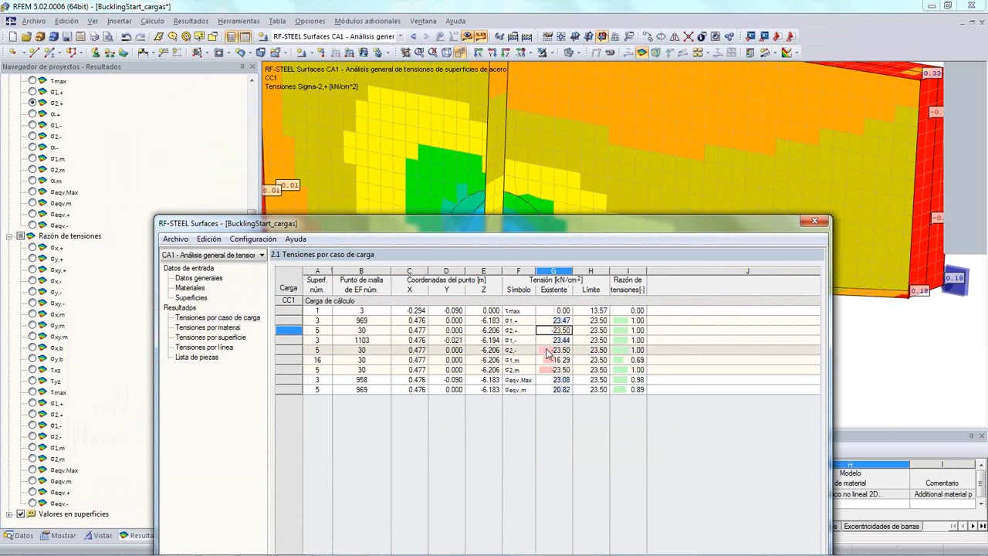
{"action": "left_click", "coordinate": [554, 349]}
{"action": "left_click", "coordinate": [546, 362]}
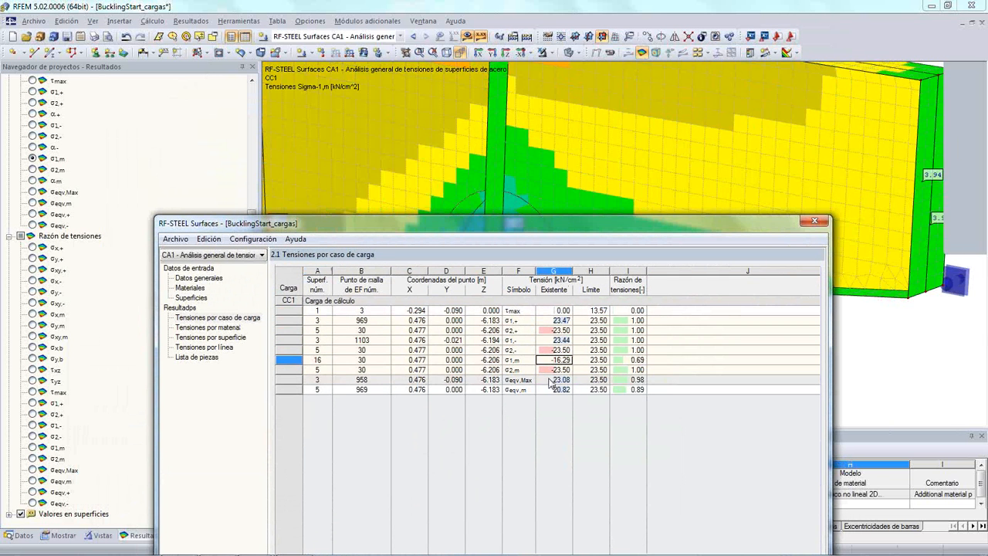
{"action": "left_click", "coordinate": [552, 380]}
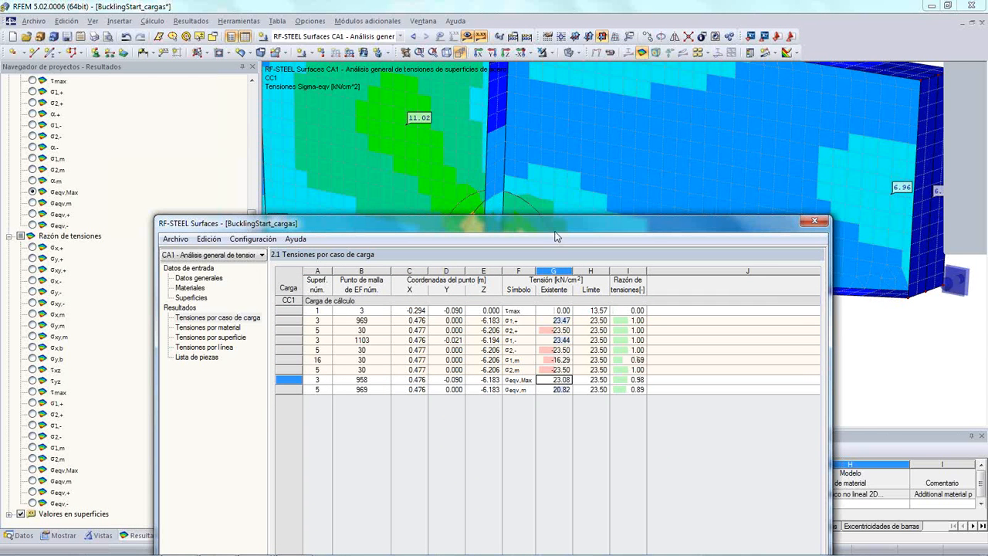
- Uncover the bracket corner and compare the locations of the governing σ1,m, σ2,+, σeqv,m and σ2,m stresses
{"action": "left_click_drag", "start_coordinate": [556, 236], "coordinate": [605, 349]}
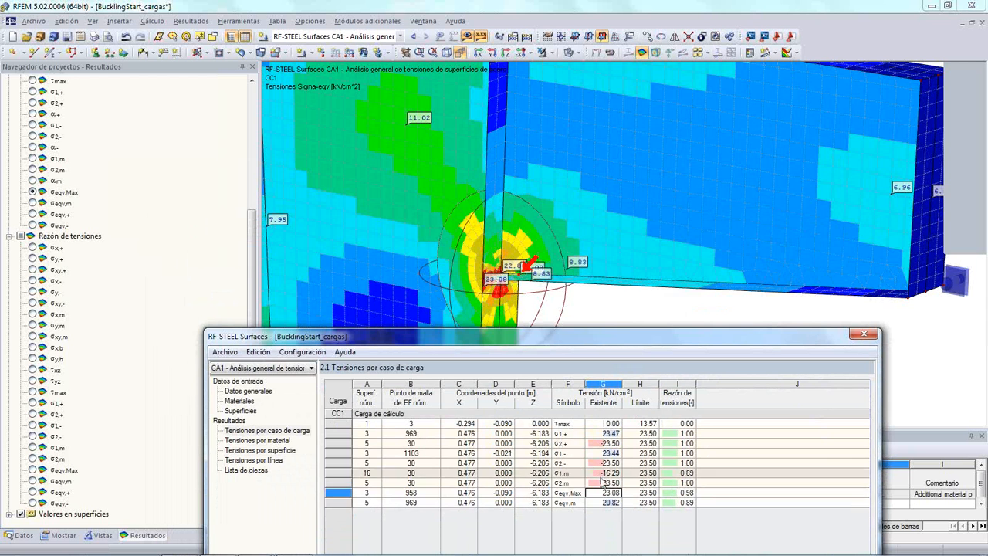
{"action": "left_click", "coordinate": [602, 481]}
{"action": "left_click", "coordinate": [603, 473]}
{"action": "left_click", "coordinate": [609, 444]}
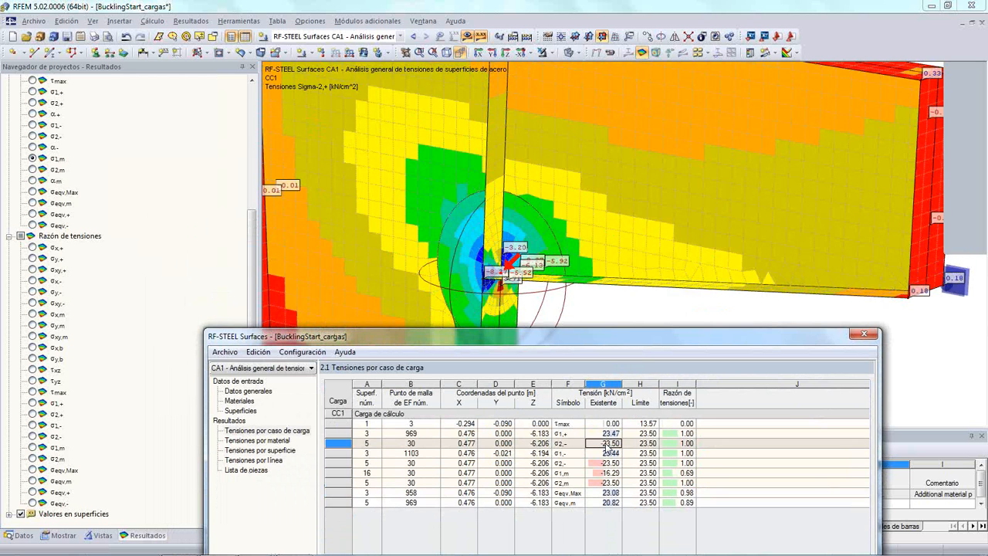
{"action": "left_click", "coordinate": [600, 502]}
{"action": "left_click", "coordinate": [607, 483]}
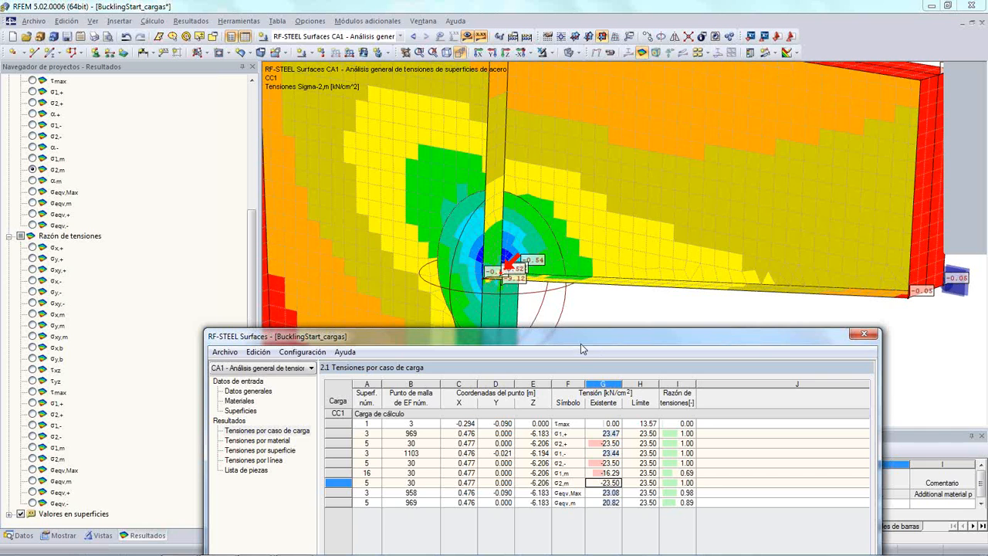
- Switch from the module's results table to the graphical results and examine the σ2,m stresses up close at the refined corner
{"action": "left_click_drag", "start_coordinate": [585, 336], "coordinate": [631, 57]}
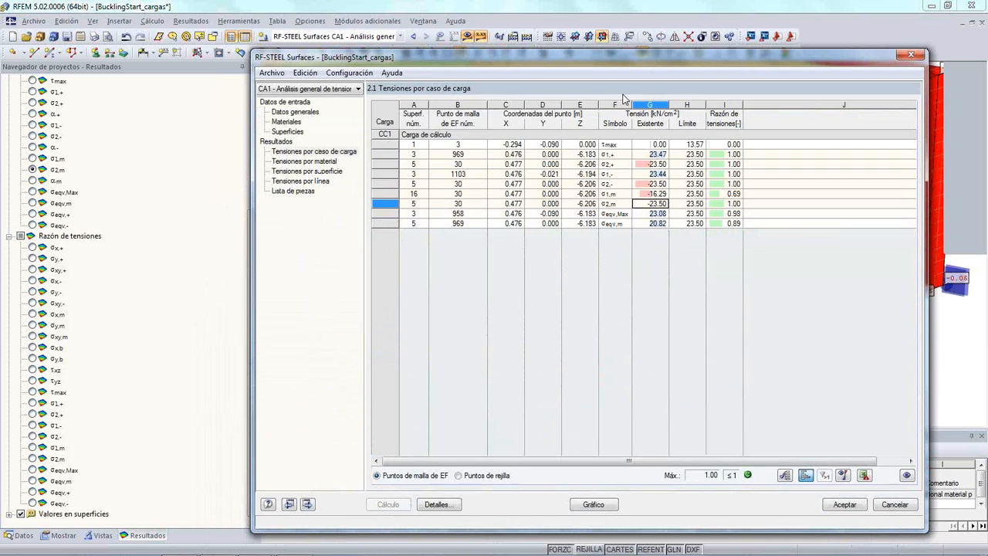
{"action": "left_click", "coordinate": [603, 505]}
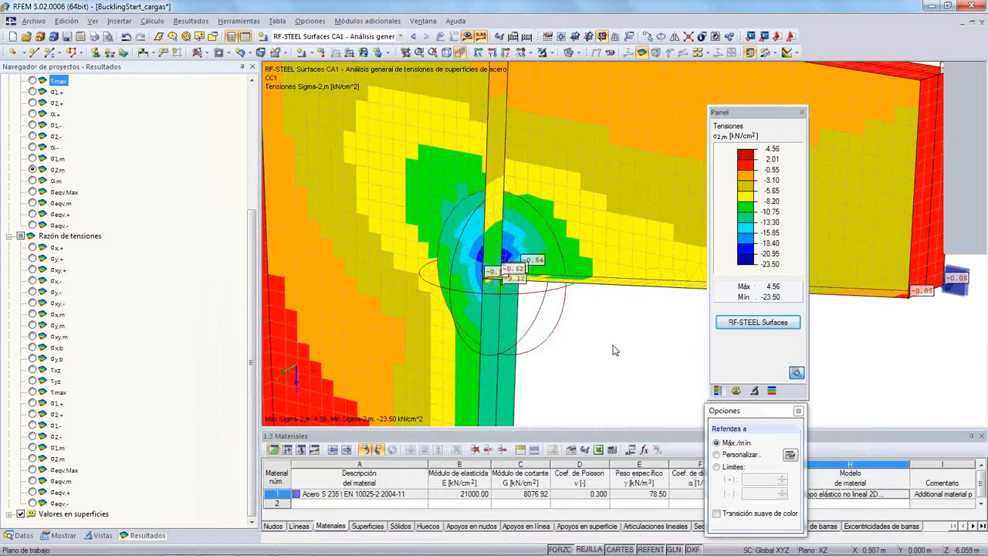
{"action": "middle_click_drag", "start_coordinate": [615, 348], "coordinate": [504, 262], "text": "ctrl"}
{"action": "scroll", "coordinate": [556, 289], "scroll_direction": "up", "scroll_amount": 8}
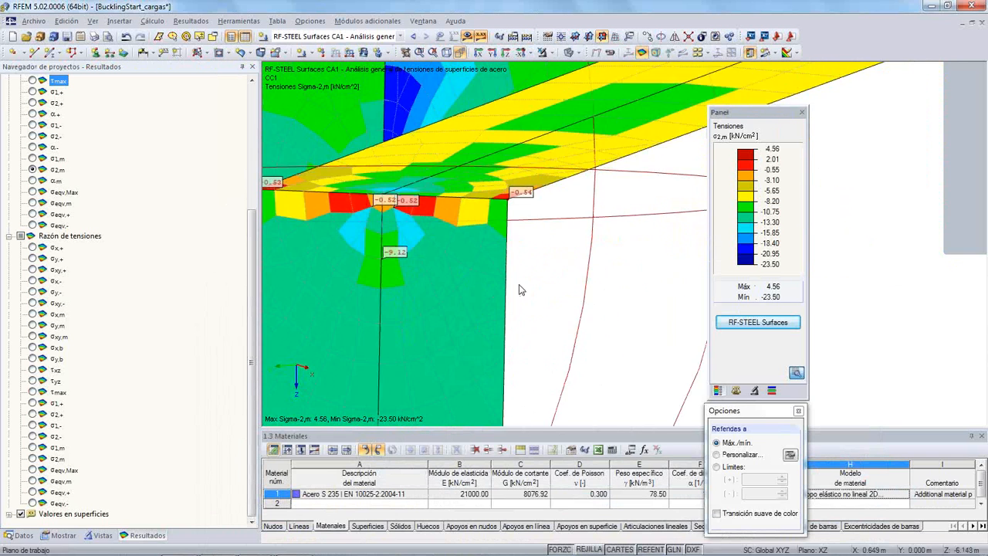
- Display the σeqv,Max stresses on the surfaces around the refined bracket corner
{"action": "scroll", "coordinate": [448, 281], "scroll_direction": "down", "scroll_amount": 3}
{"action": "scroll", "coordinate": [450, 289], "scroll_direction": "down", "scroll_amount": 2}
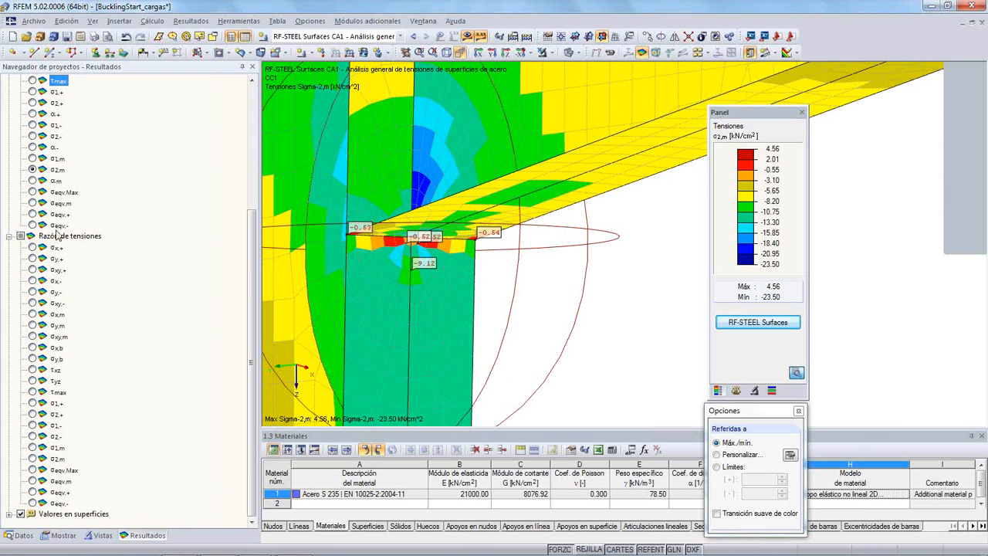
{"action": "left_click", "coordinate": [33, 192]}
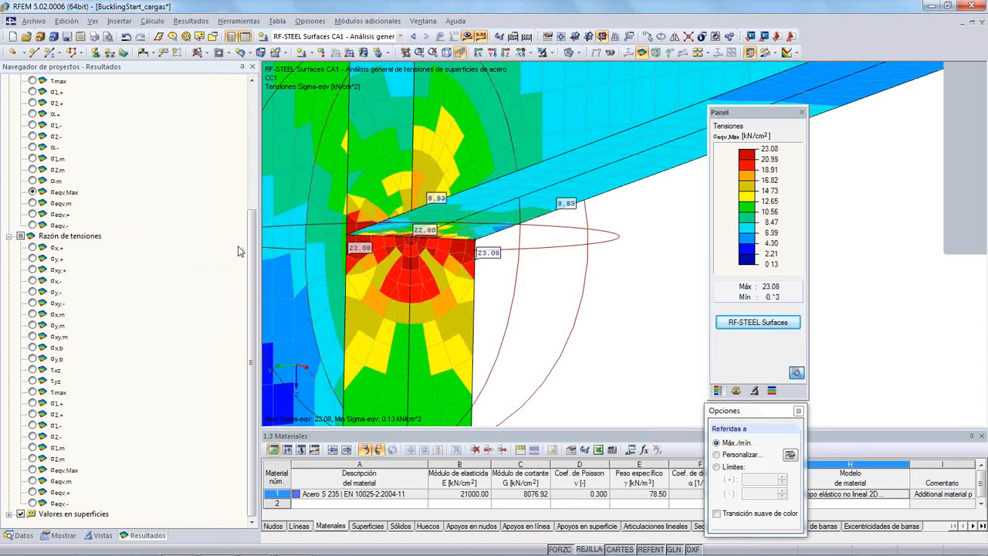
{"action": "left_click_drag", "start_coordinate": [255, 252], "coordinate": [248, 123]}
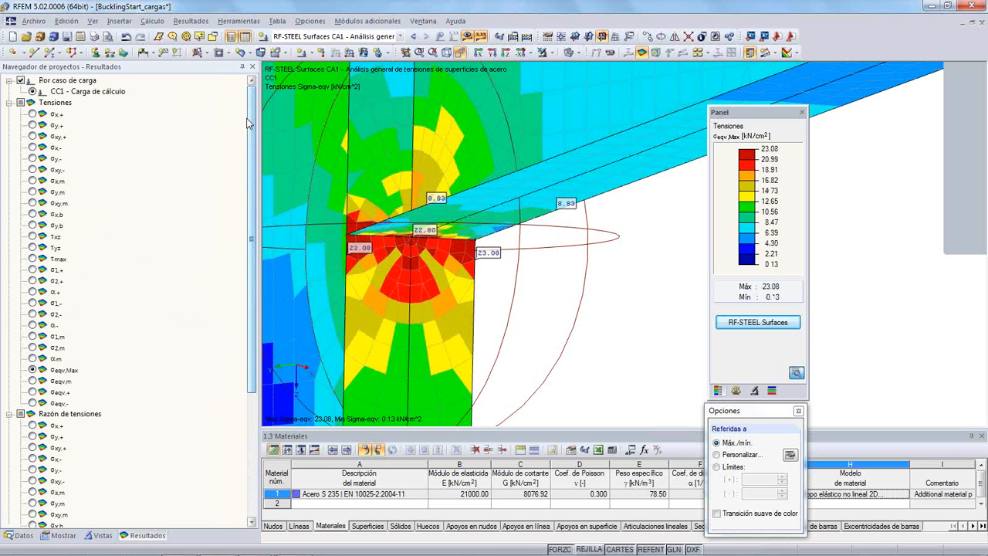
- Examine the σeqv,Max distribution over the whole column, from the bracket down to the base
{"action": "scroll", "coordinate": [386, 209], "scroll_direction": "down", "scroll_amount": 3}
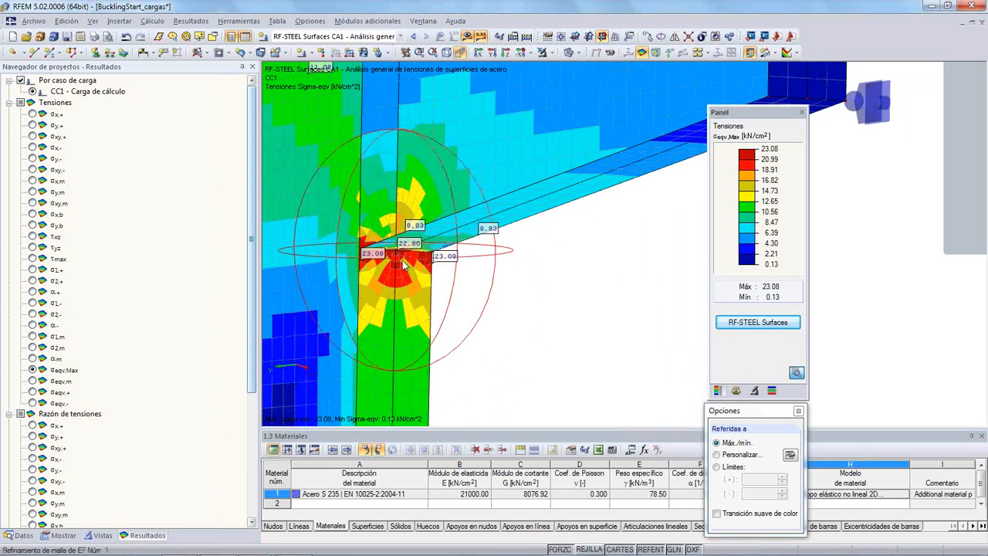
{"action": "scroll", "coordinate": [380, 202], "scroll_direction": "down", "scroll_amount": 3}
{"action": "middle_click_drag", "start_coordinate": [365, 196], "coordinate": [451, 204], "text": "ctrl"}
{"action": "scroll", "coordinate": [466, 279], "scroll_direction": "down", "scroll_amount": 2}
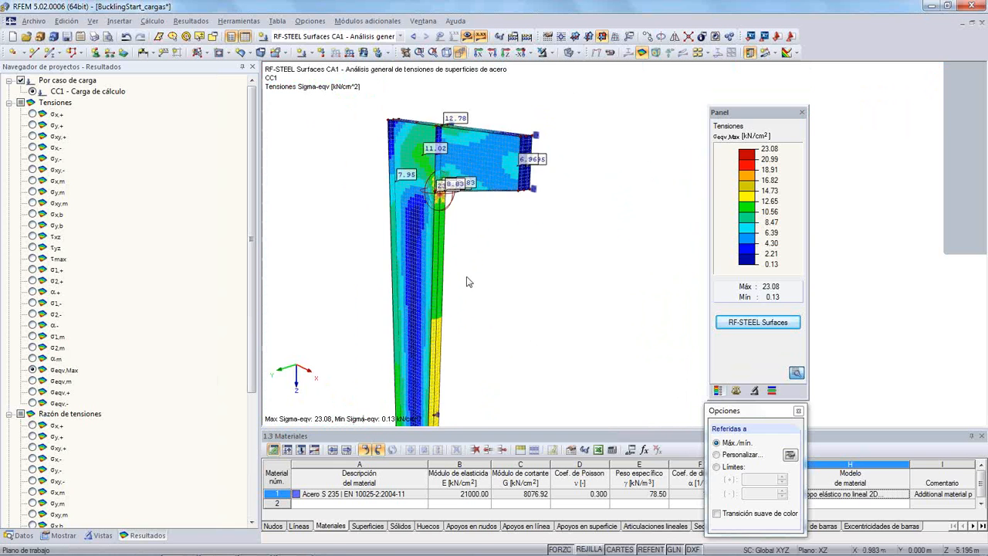
{"action": "middle_click_drag", "start_coordinate": [464, 271], "coordinate": [447, 194]}
{"action": "scroll", "coordinate": [457, 250], "scroll_direction": "down", "scroll_amount": 1}
{"action": "scroll", "coordinate": [479, 241], "scroll_direction": "down", "scroll_amount": 2}
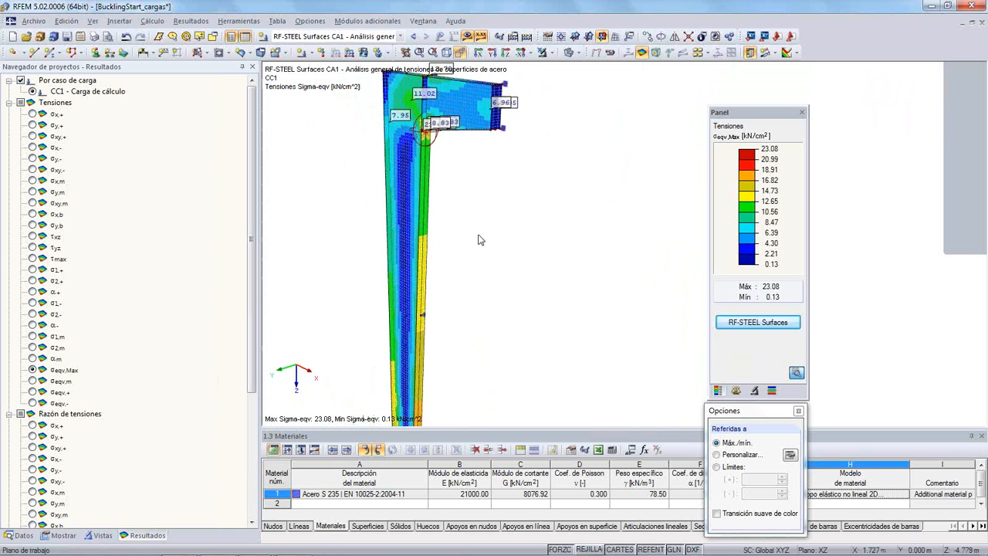
{"action": "mouse_move", "coordinate": [466, 242]}
{"action": "middle_mouse_down"}
{"action": "mouse_move", "coordinate": [426, 219]}
{"action": "mouse_move", "coordinate": [469, 234]}
{"action": "middle_mouse_up"}
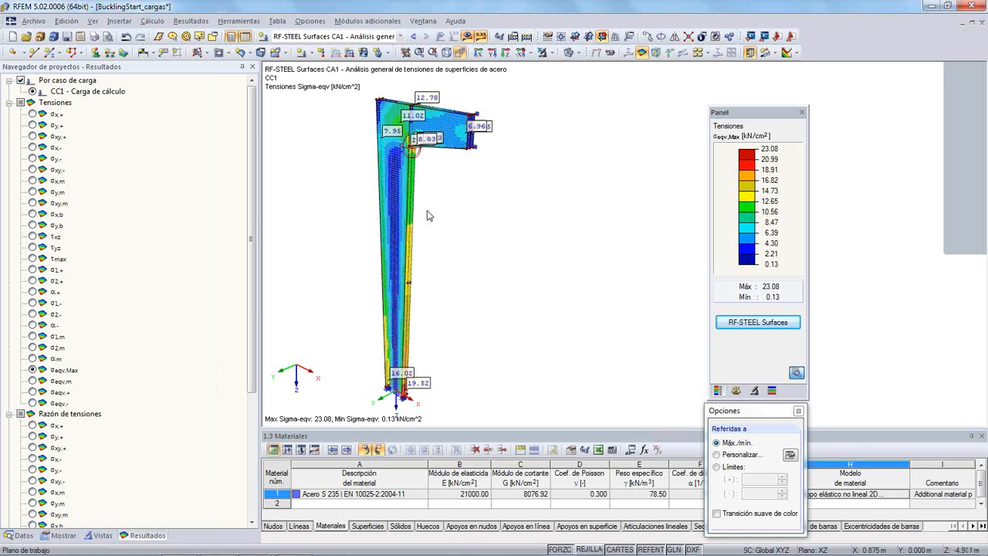
{"action": "scroll", "coordinate": [437, 204], "scroll_direction": "up", "scroll_amount": 1}
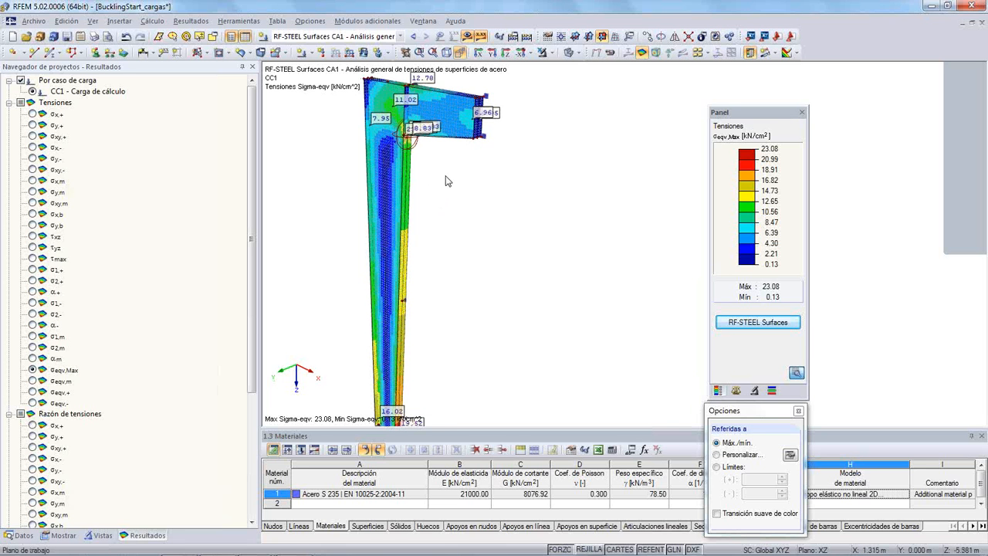
{"action": "middle_click_drag", "start_coordinate": [453, 177], "coordinate": [474, 185]}
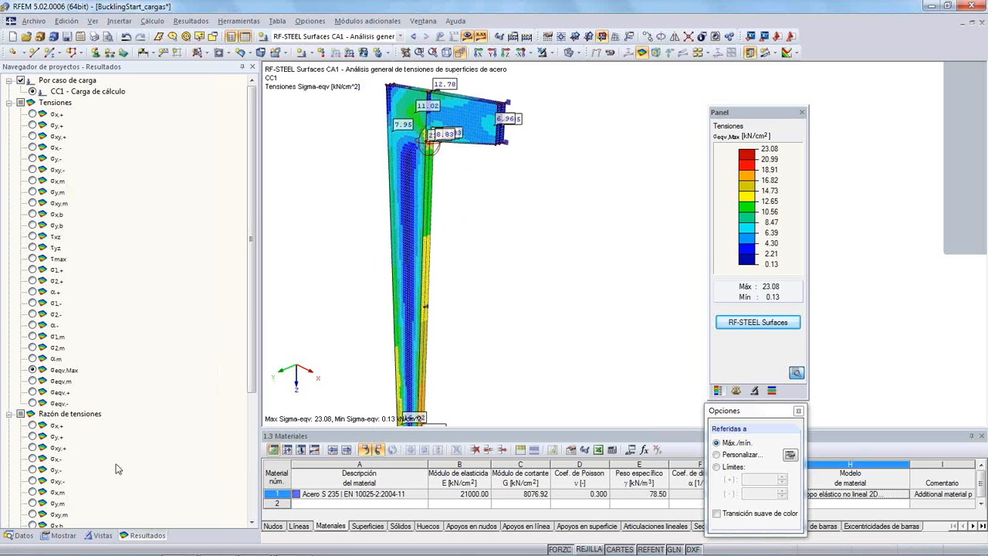
- Open the RF-STABILITY add-on module and check that CC1 - Carga de cálculo is the combination for importing axial forces
{"action": "left_click", "coordinate": [21, 535]}
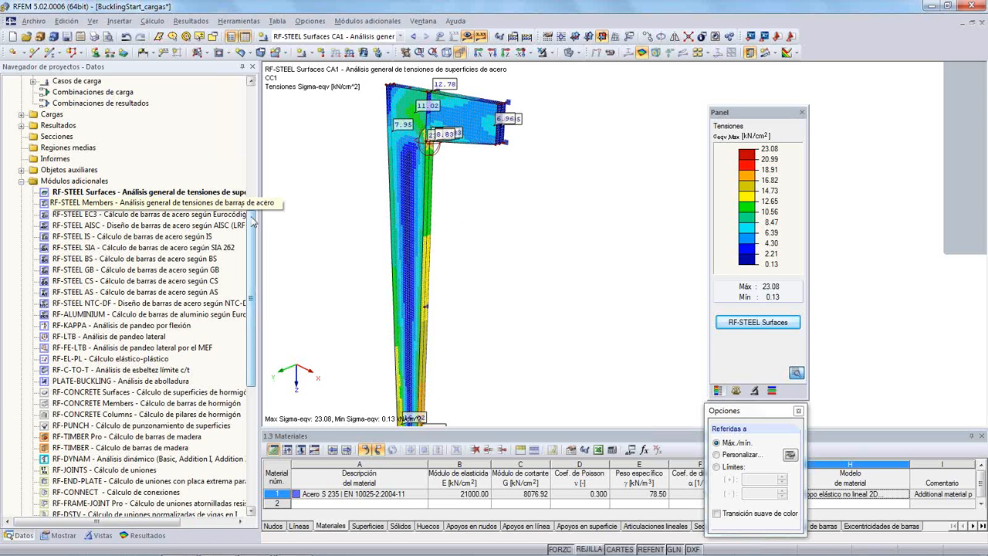
{"action": "left_click_drag", "start_coordinate": [251, 220], "coordinate": [248, 348]}
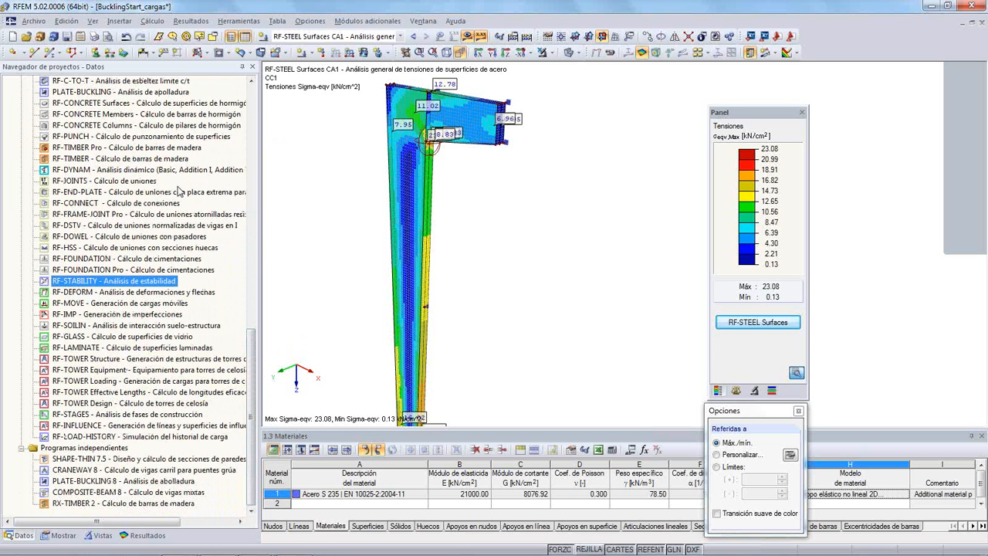
{"action": "left_click", "coordinate": [368, 21]}
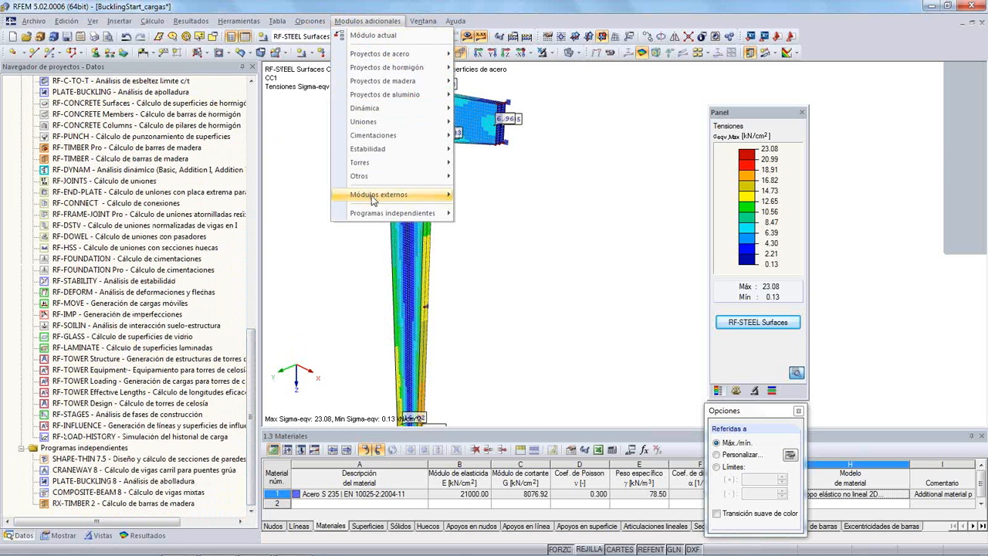
{"action": "mouse_move", "coordinate": [393, 176]}
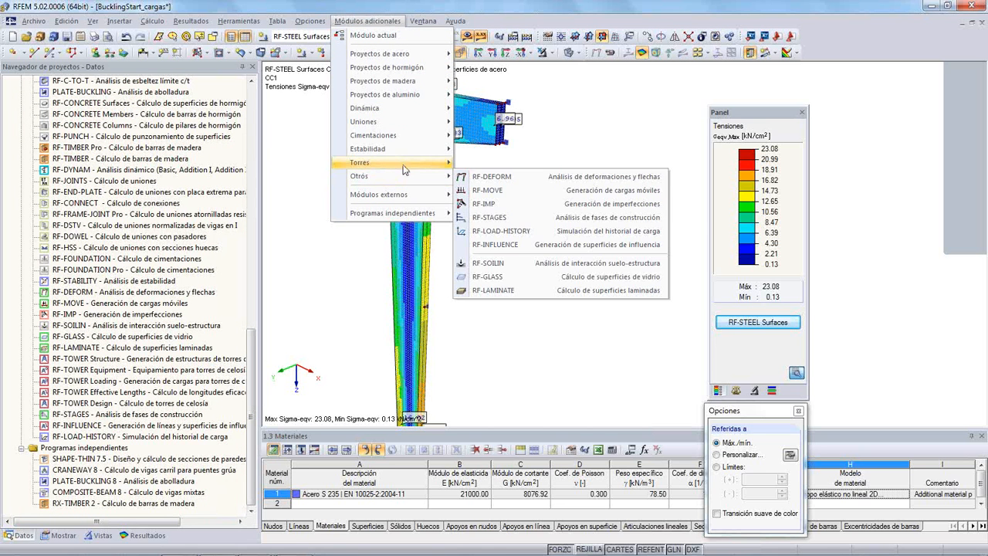
{"action": "mouse_move", "coordinate": [415, 150]}
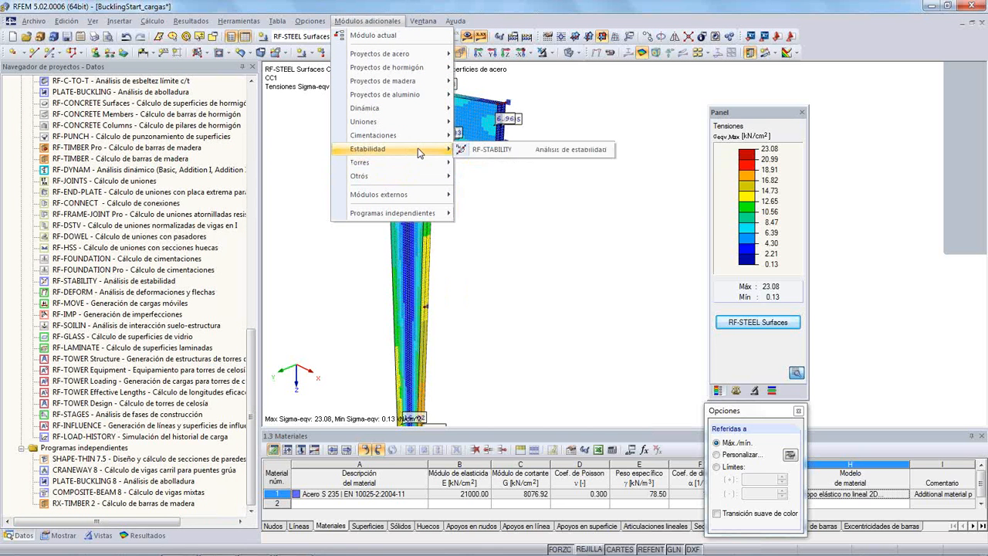
{"action": "left_click", "coordinate": [529, 154]}
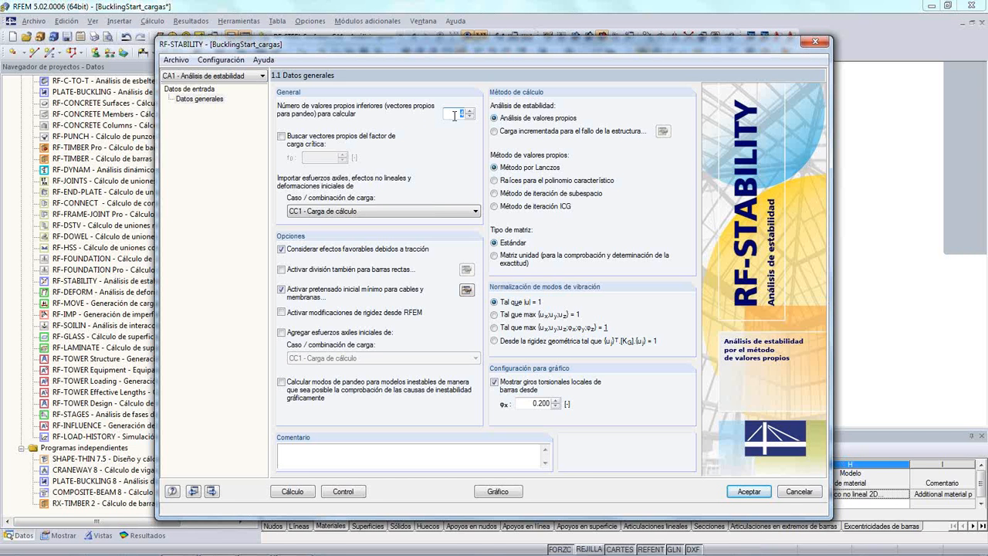
{"action": "left_click", "coordinate": [334, 212]}
{"action": "left_click", "coordinate": [334, 213]}
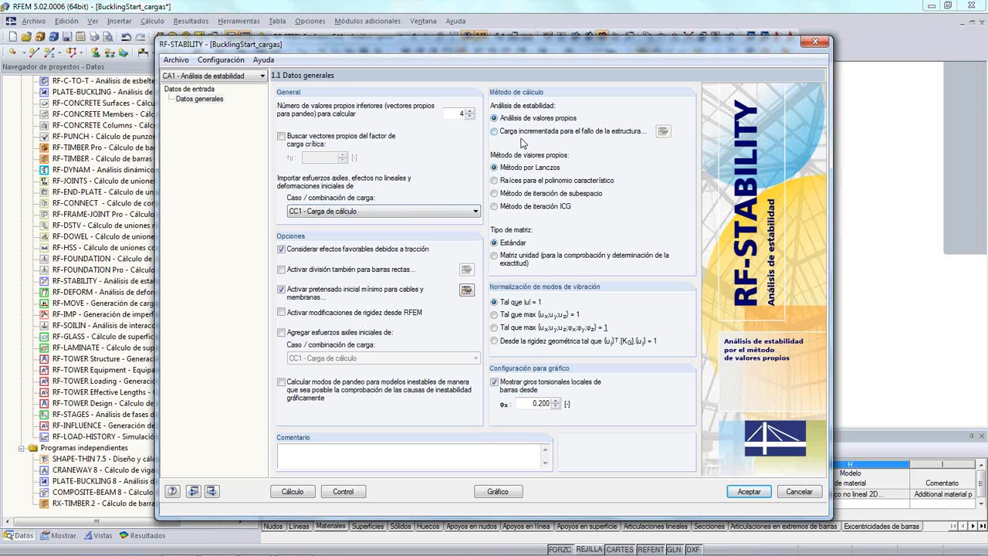
- Review the calculation parameters of the Carga incrementada method without changing them, and return to Análisis de valores propios
{"action": "left_click", "coordinate": [596, 136]}
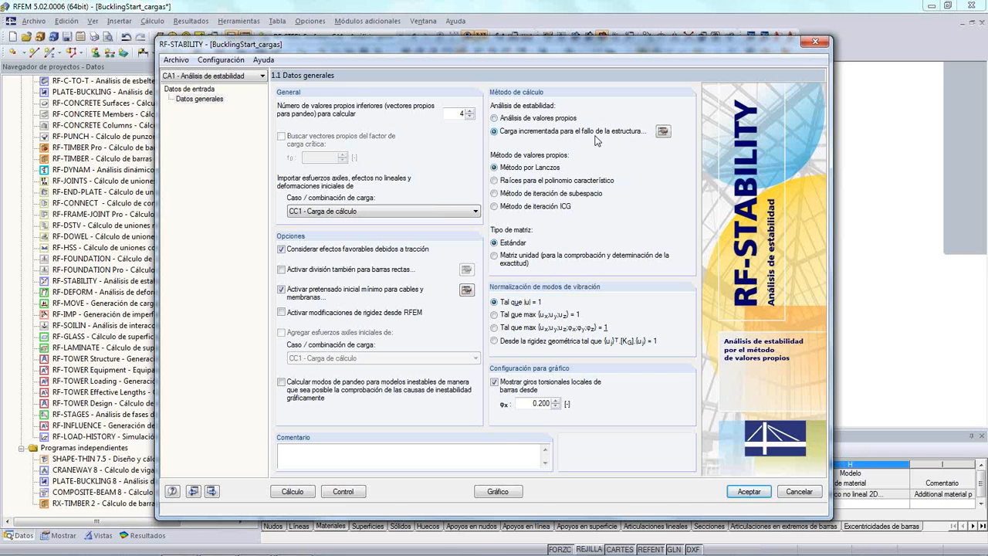
{"action": "left_click", "coordinate": [663, 132]}
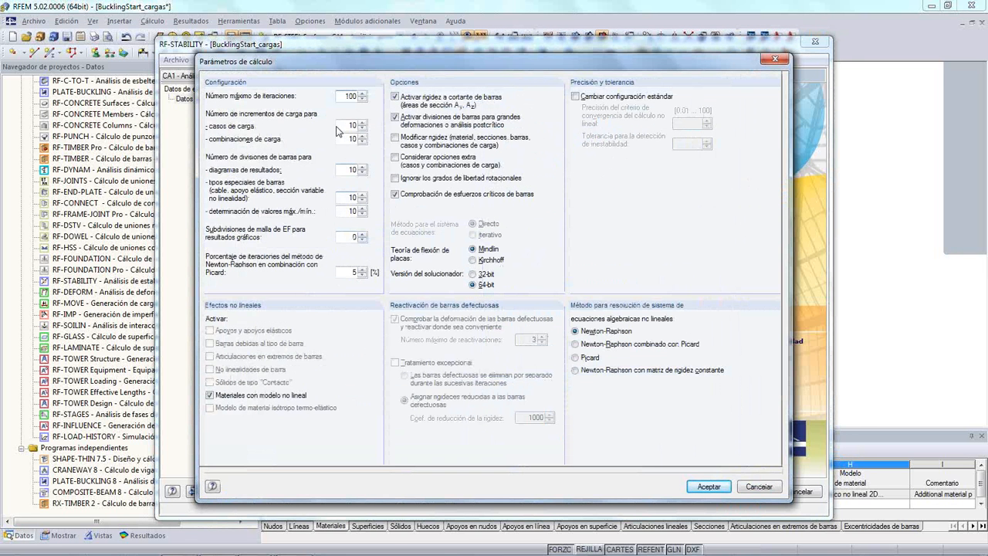
{"action": "left_click", "coordinate": [753, 485]}
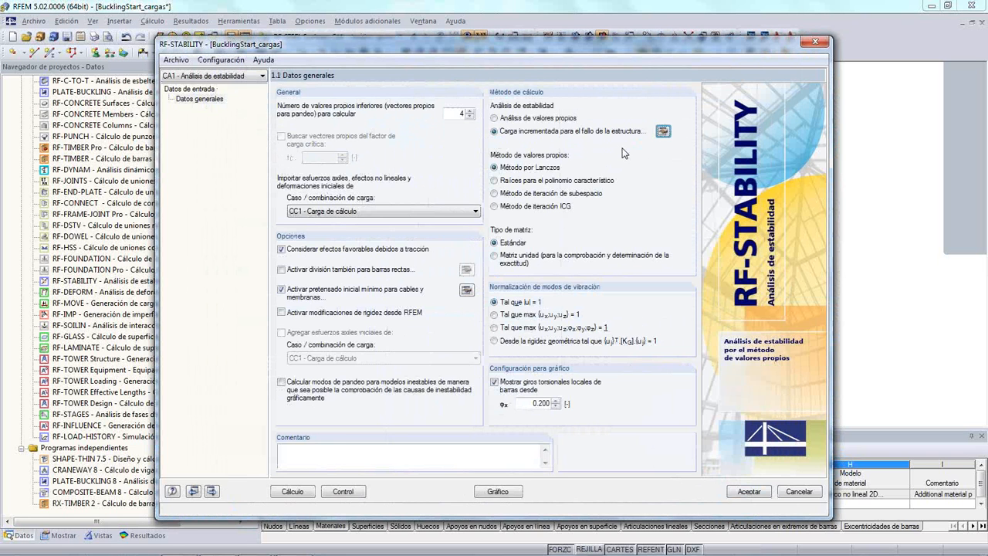
{"action": "left_click", "coordinate": [503, 119]}
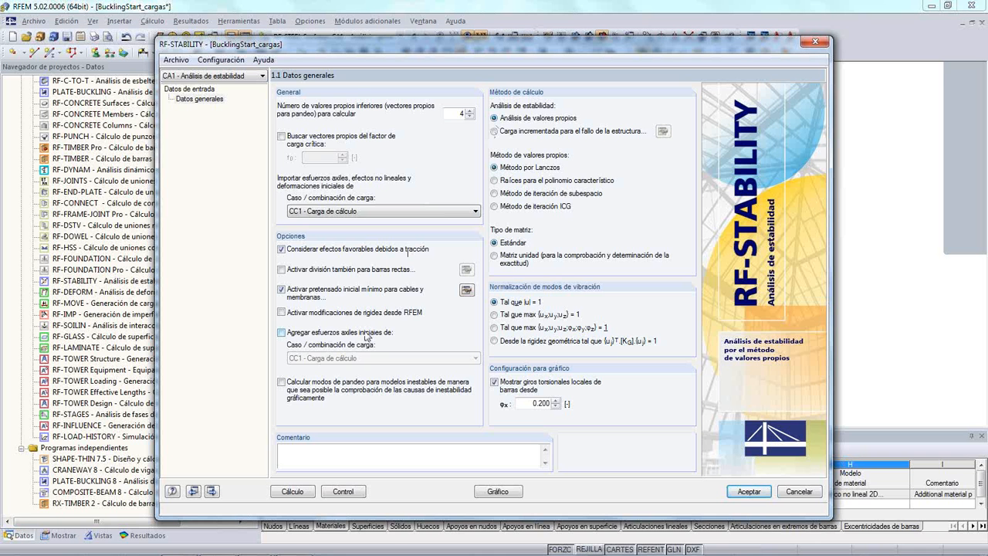
- Run the eigenvalue stability calculation and compare the buckling shapes of modes 1 to 4 on the model
{"action": "left_click", "coordinate": [290, 491]}
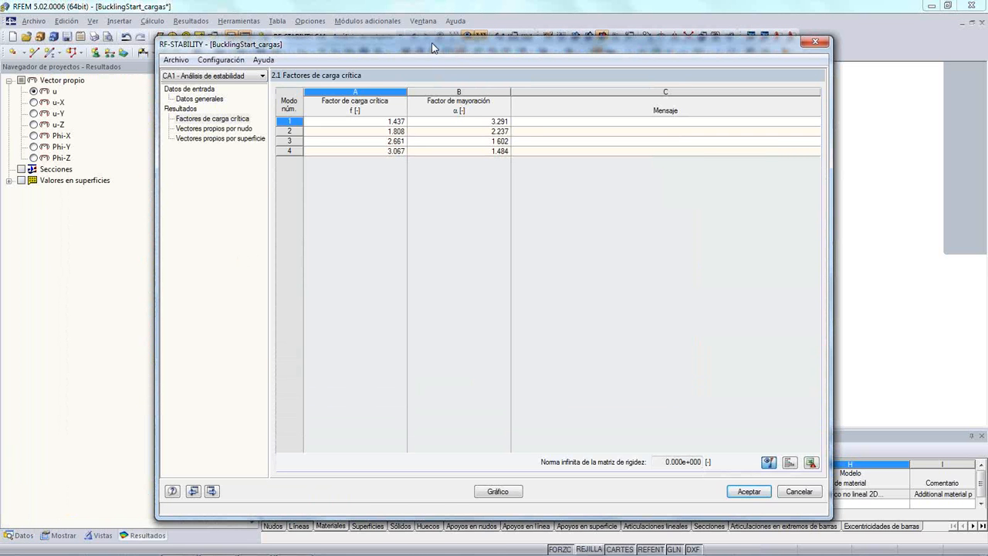
{"action": "left_click_drag", "start_coordinate": [431, 49], "coordinate": [355, 346]}
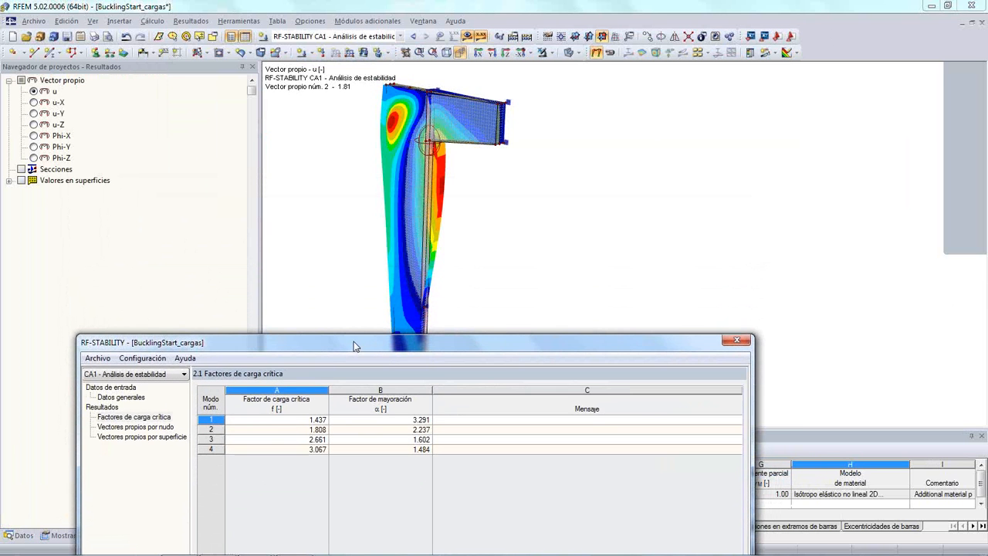
{"action": "left_click", "coordinate": [296, 430]}
{"action": "left_click", "coordinate": [298, 440]}
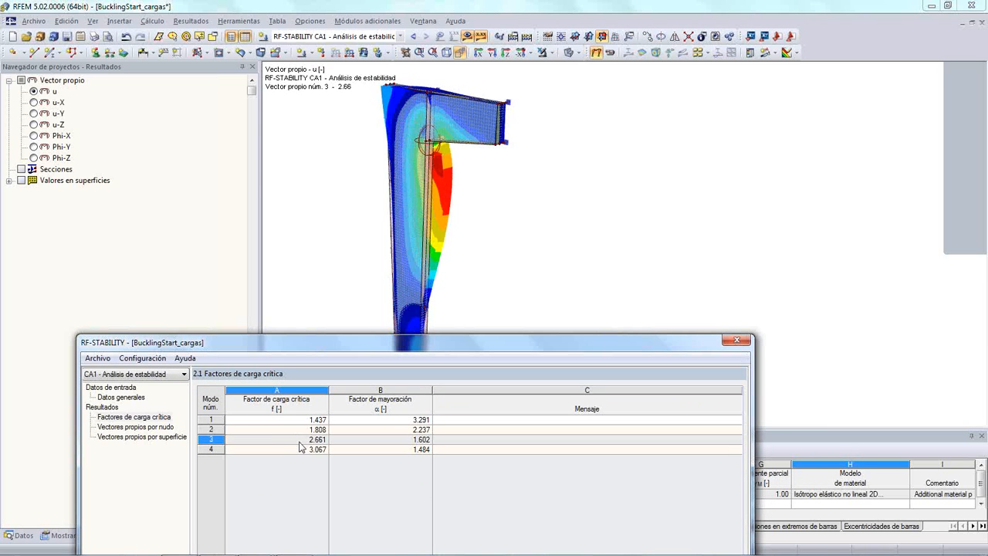
{"action": "left_click", "coordinate": [299, 448]}
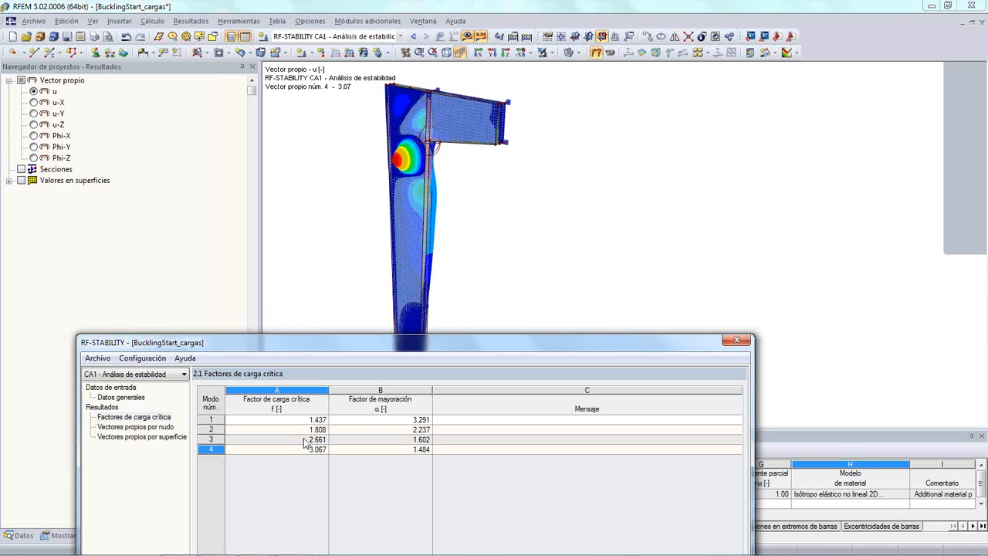
{"action": "left_click", "coordinate": [303, 439]}
{"action": "left_click", "coordinate": [304, 429]}
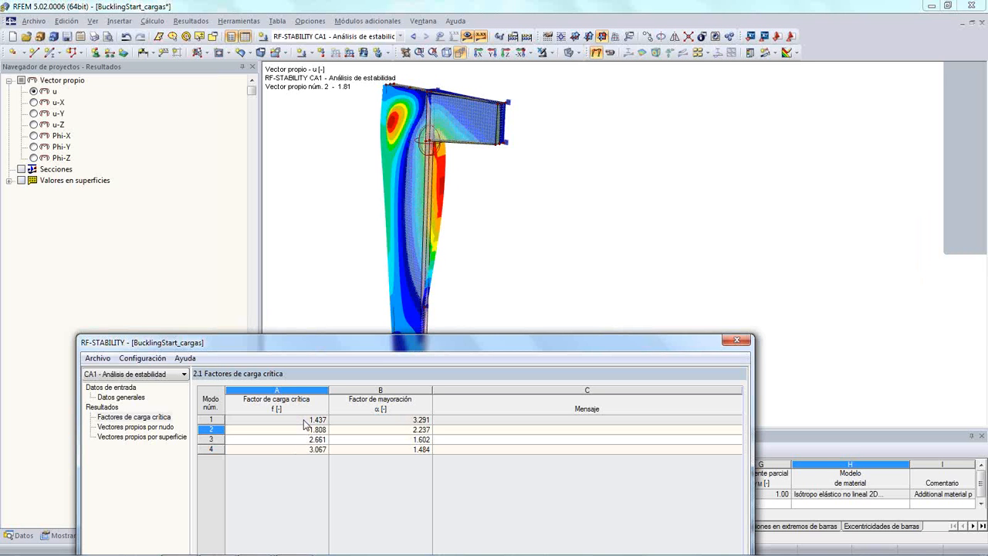
{"action": "left_click", "coordinate": [304, 420]}
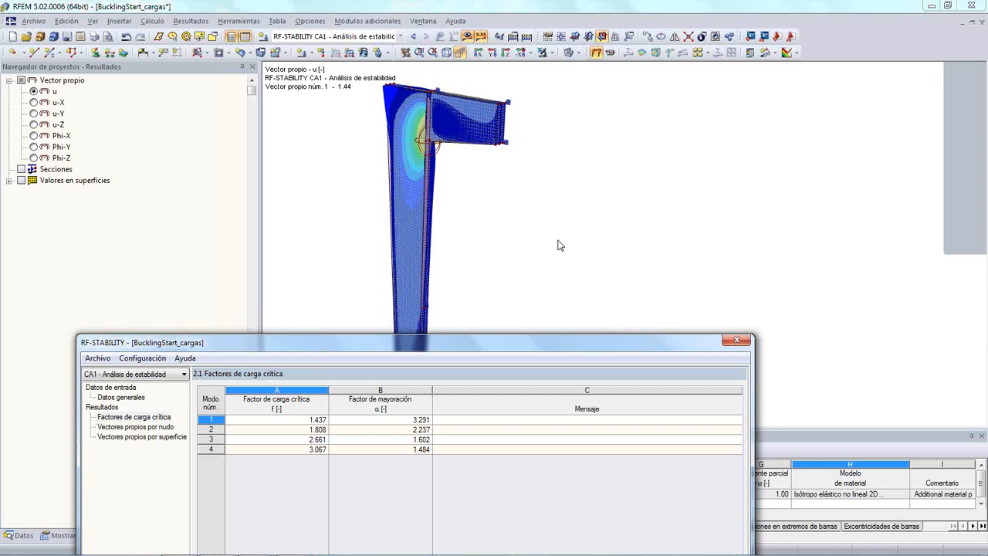
- Switch to the graphical results and examine the mode 1 buckling shape of the web from the opposite side
{"action": "left_click_drag", "start_coordinate": [411, 336], "coordinate": [484, 69]}
{"action": "left_click", "coordinate": [479, 536]}
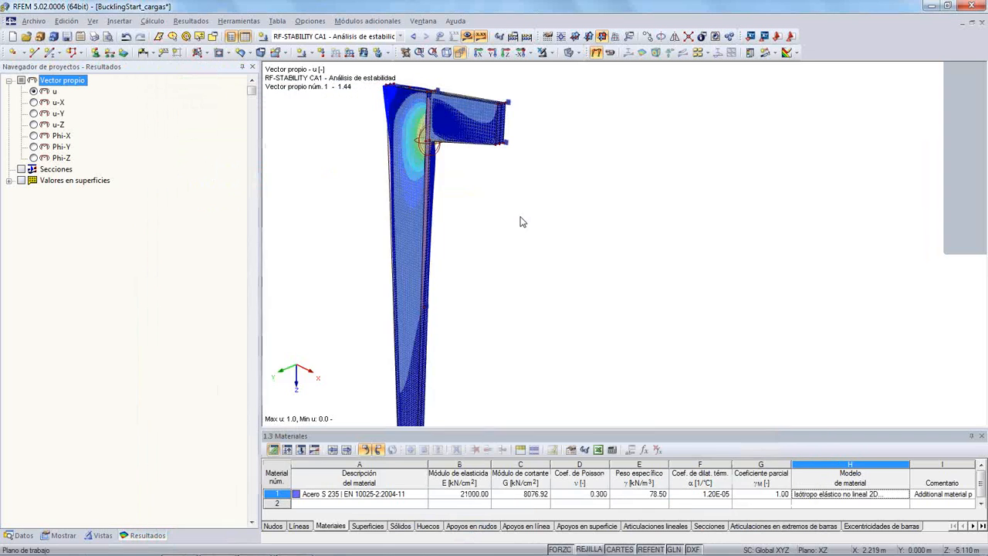
{"action": "middle_click_drag", "start_coordinate": [332, 231], "coordinate": [301, 227], "text": "ctrl"}
{"action": "middle_click_drag", "start_coordinate": [574, 163], "coordinate": [528, 203], "text": "ctrl"}
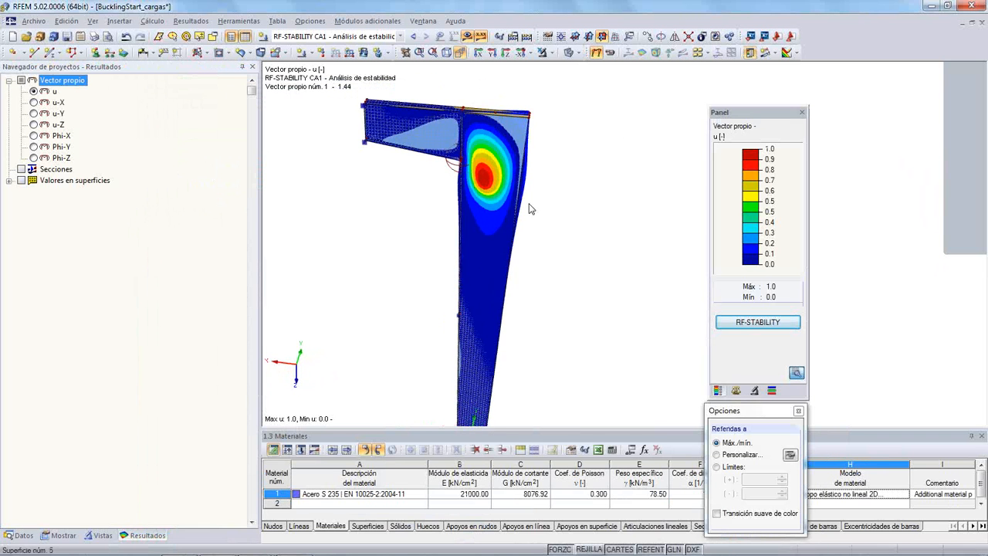
{"action": "middle_click_drag", "start_coordinate": [525, 240], "coordinate": [404, 264], "text": "ctrl"}
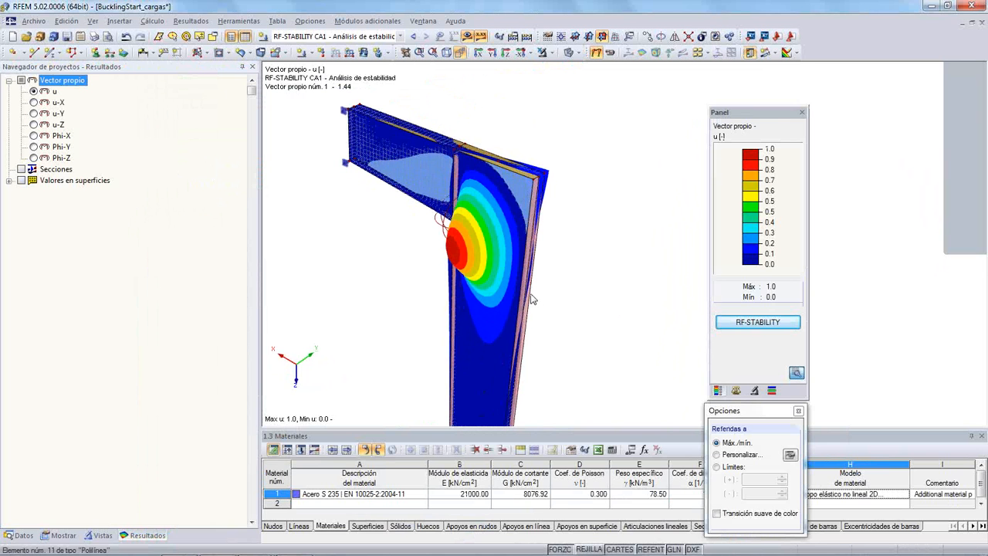
- Return to the RF-STABILITY results table and review the critical load factors of the buckling modes
{"action": "left_click", "coordinate": [737, 323]}
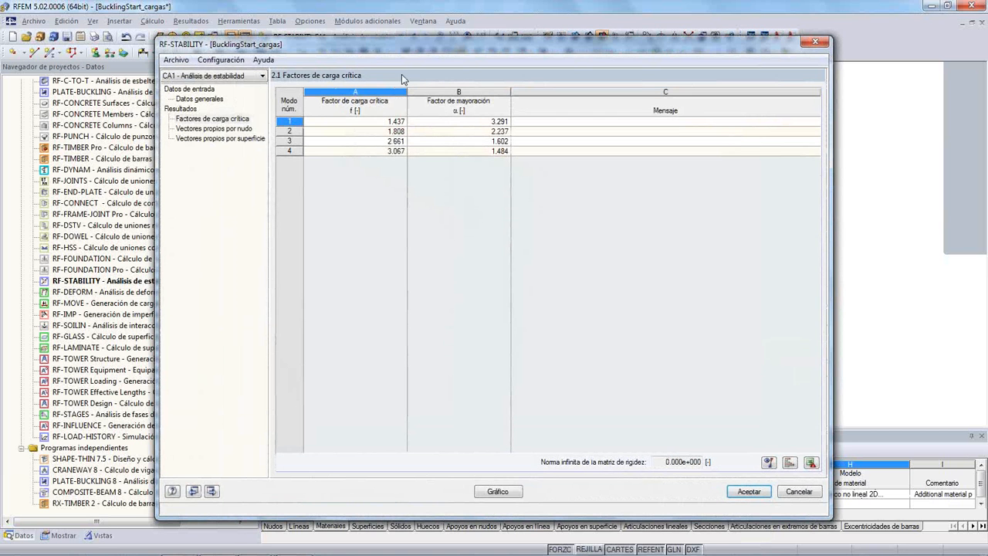
{"action": "left_click_drag", "start_coordinate": [415, 54], "coordinate": [386, 268]}
{"action": "left_click", "coordinate": [373, 428]}
{"action": "left_click", "coordinate": [373, 438]}
{"action": "left_click", "coordinate": [383, 419]}
{"action": "left_click_drag", "start_coordinate": [386, 122], "coordinate": [393, 26]}
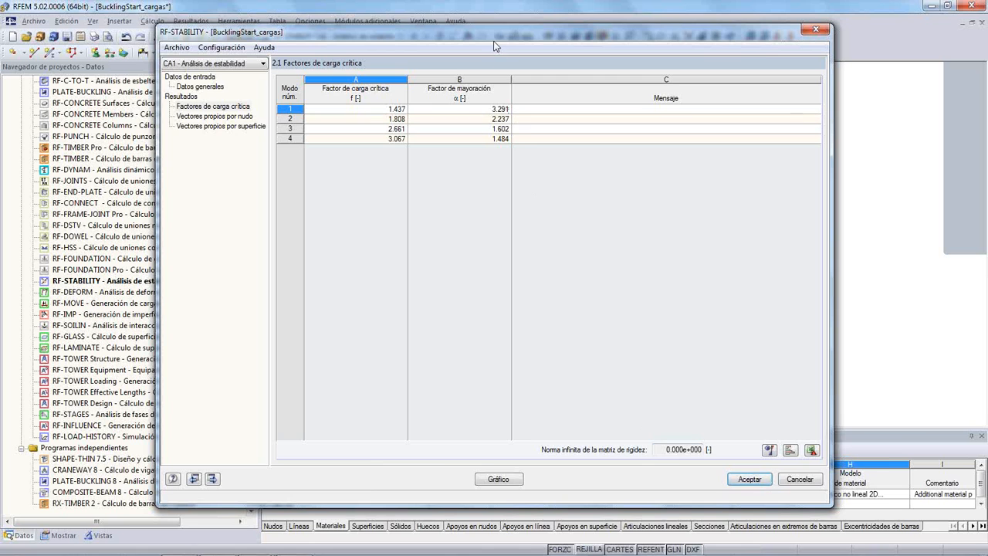
- Accept and close the RF-STABILITY results, and select the module's entry in the project navigator
{"action": "left_click_drag", "start_coordinate": [497, 33], "coordinate": [528, 135]}
{"action": "left_click_drag", "start_coordinate": [527, 82], "coordinate": [569, 294]}
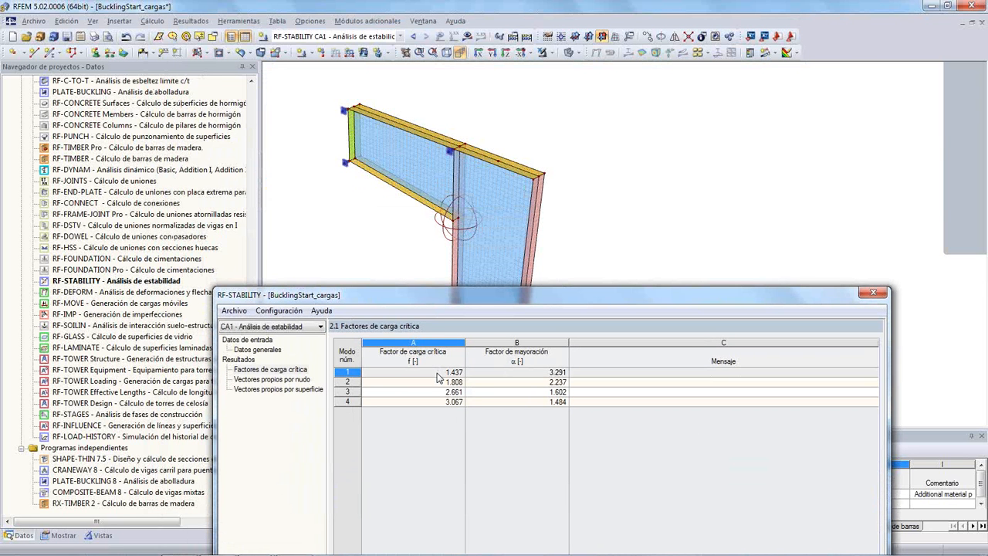
{"action": "left_click_drag", "start_coordinate": [411, 289], "coordinate": [357, 37]}
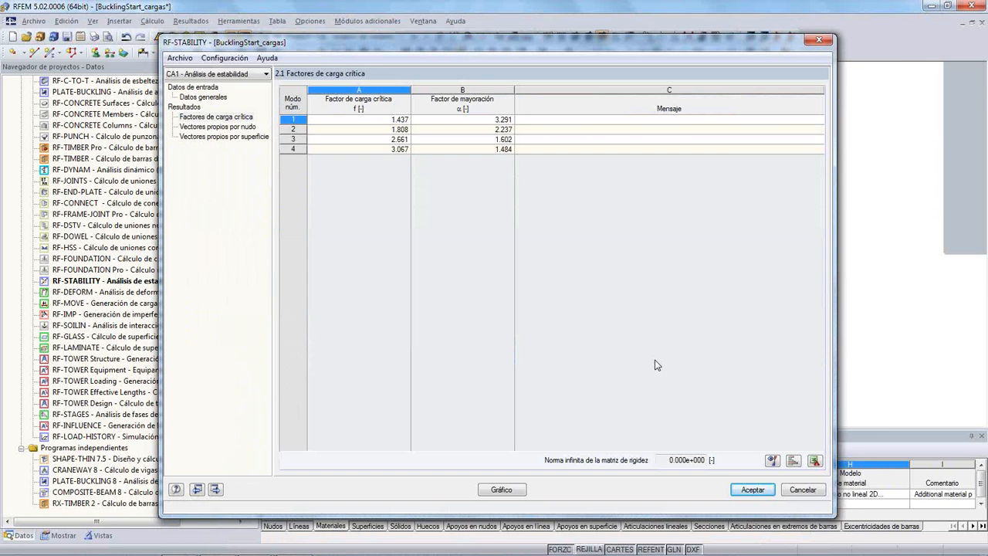
{"action": "left_click", "coordinate": [741, 490]}
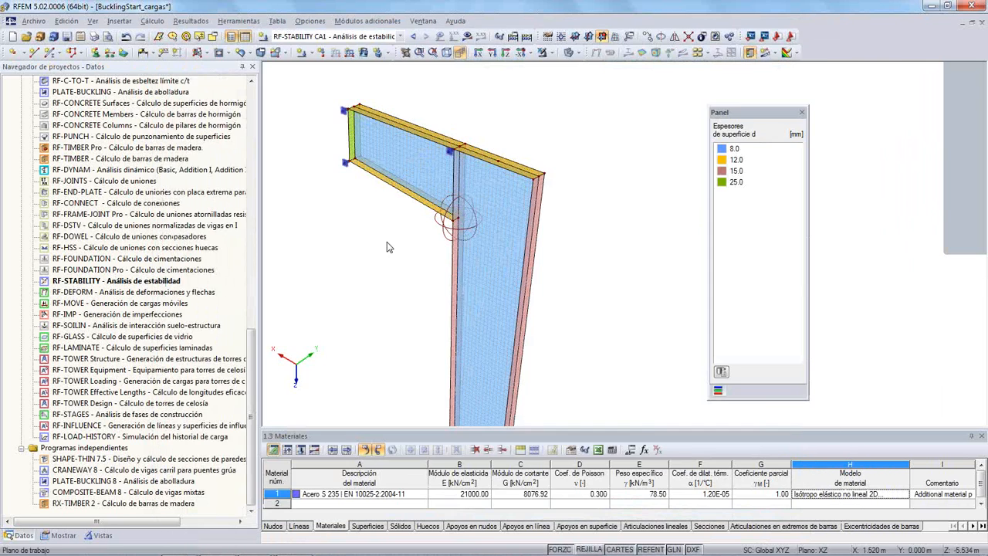
{"action": "left_click", "coordinate": [148, 282]}
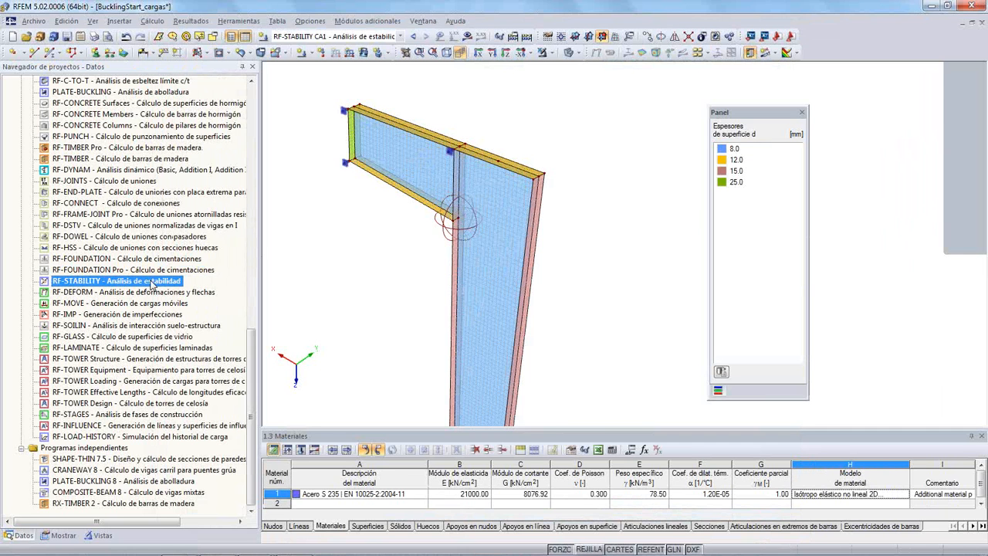
- Open RF-IMP and base the predeformed initial model on RF-STABILITY buckling mode 1 of CA1, with a maximum predeformation ordinate of 20 mm
{"action": "left_click", "coordinate": [165, 315]}
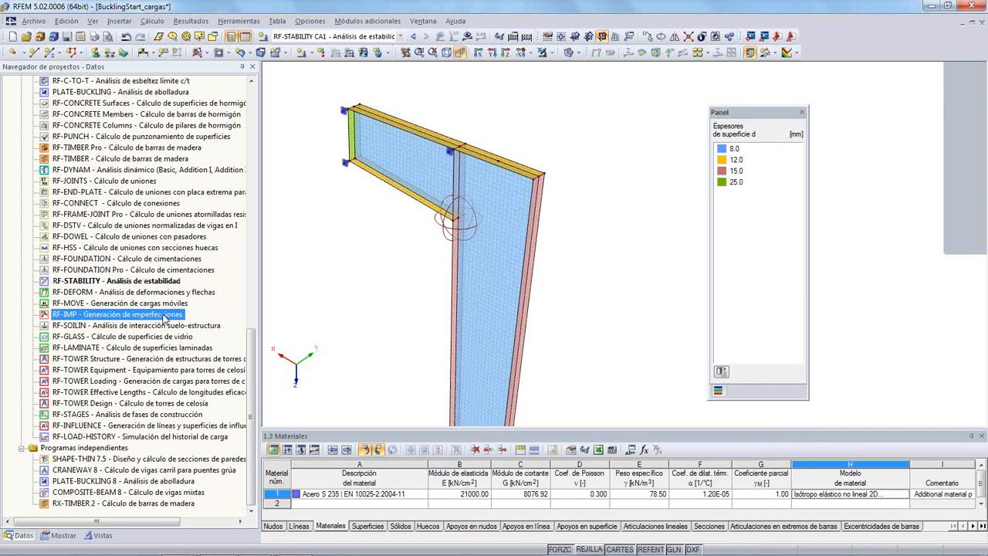
{"action": "double_click", "coordinate": [142, 318]}
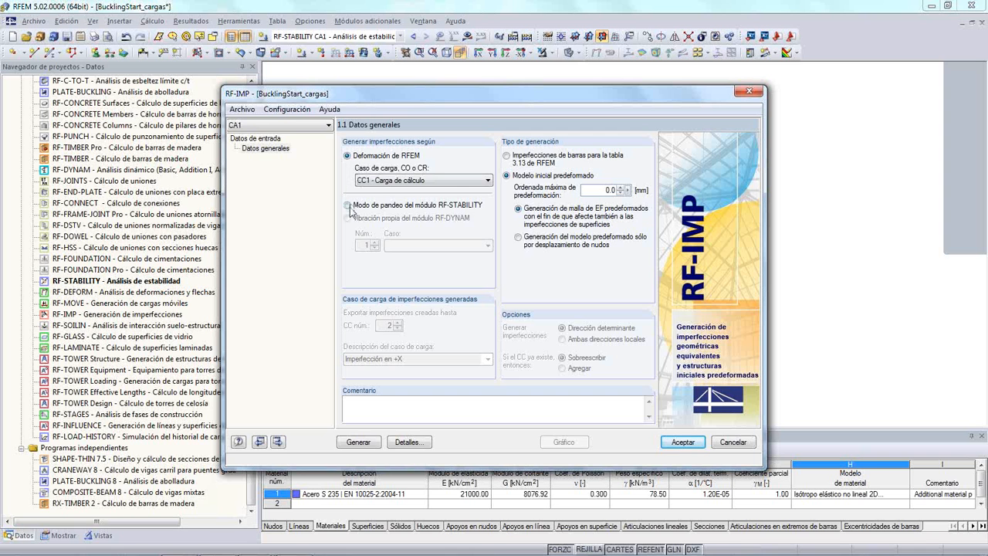
{"action": "left_click", "coordinate": [347, 205]}
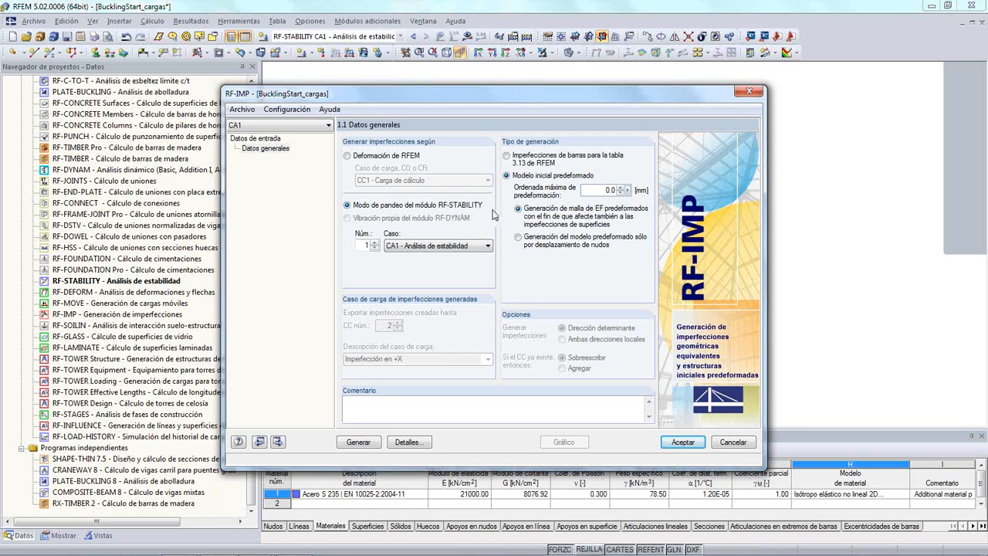
{"action": "double_click", "coordinate": [610, 190]}
{"action": "type", "text": "20"}
- Generate the RF-IMP predeformations and display them graphically, examining the bulge in the column web close up
{"action": "left_click", "coordinate": [375, 443]}
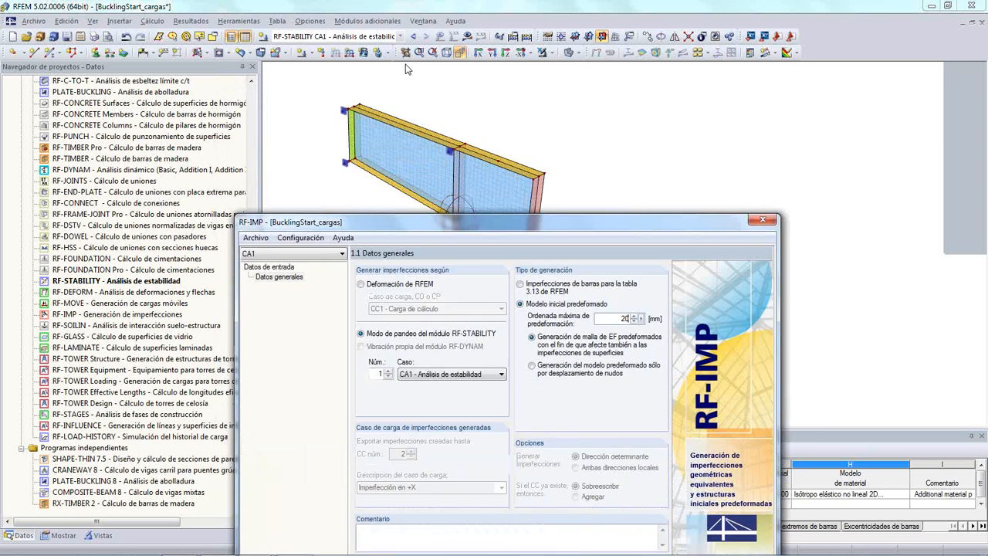
{"action": "left_click_drag", "start_coordinate": [407, 69], "coordinate": [402, 34]}
{"action": "left_click", "coordinate": [355, 383]}
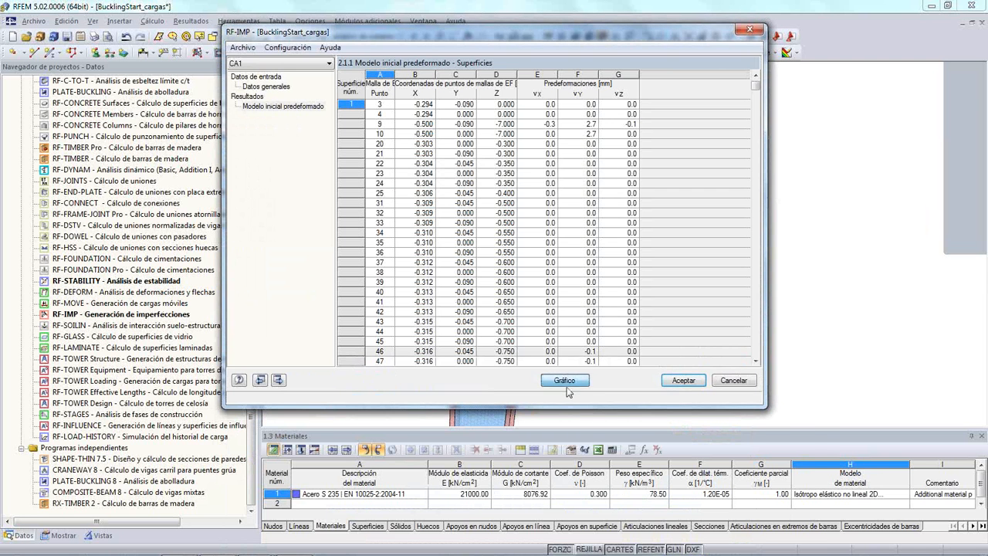
{"action": "left_click", "coordinate": [565, 380]}
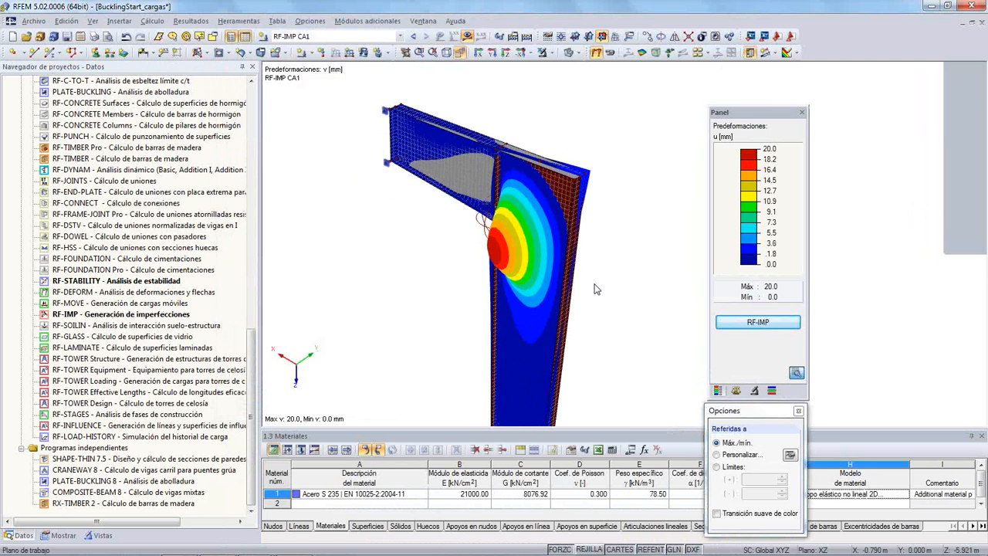
{"action": "middle_click_drag", "start_coordinate": [594, 299], "coordinate": [664, 290], "text": "ctrl"}
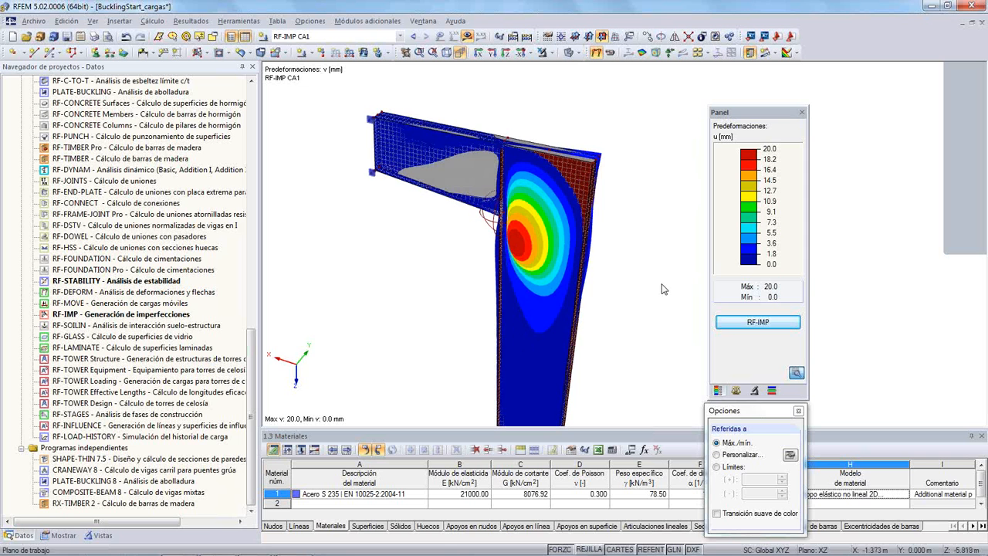
{"action": "scroll", "coordinate": [658, 282], "scroll_direction": "up", "scroll_amount": 1}
{"action": "scroll", "coordinate": [659, 288], "scroll_direction": "up", "scroll_amount": 1}
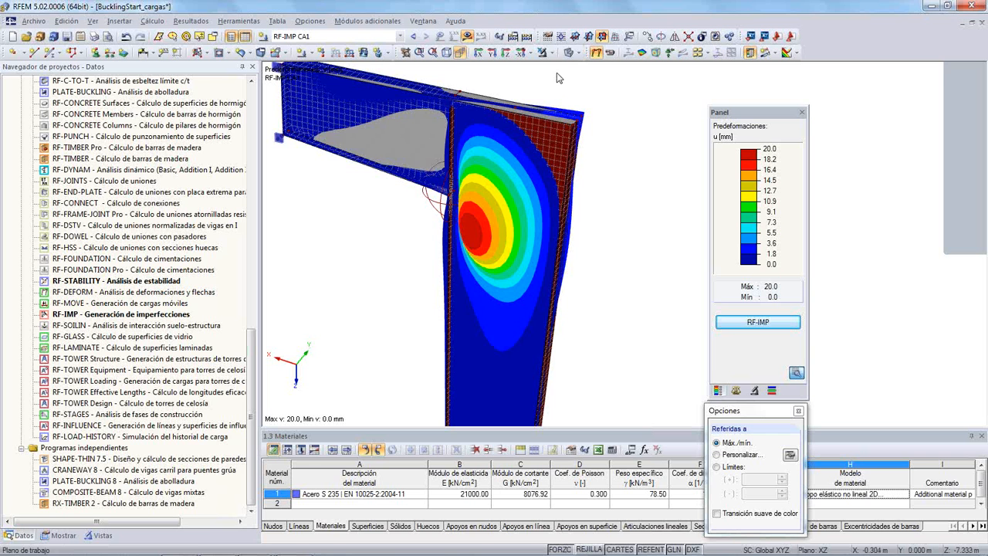
- Measure the distance from the column's upper outer corner to a point on its inner flange below the beam
{"action": "left_click", "coordinate": [246, 21]}
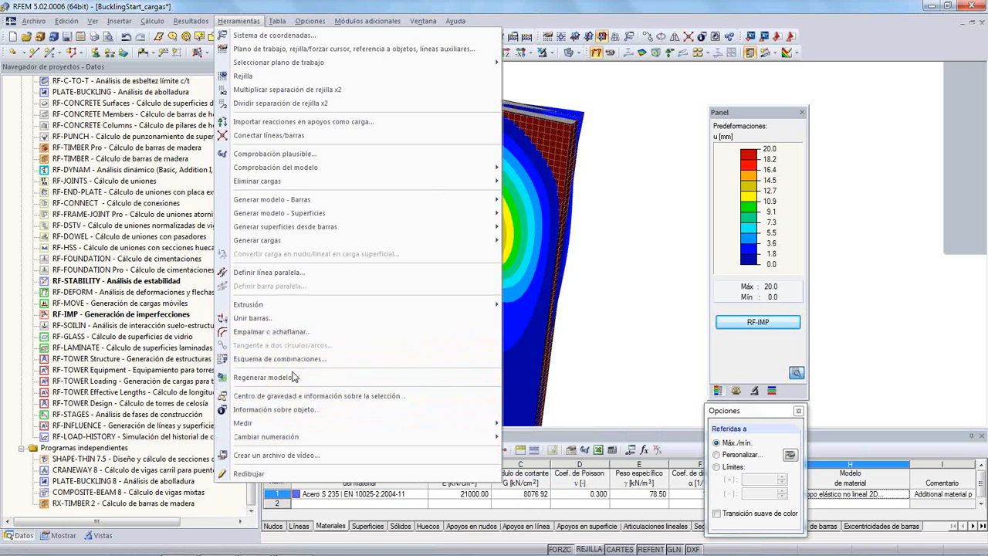
{"action": "mouse_move", "coordinate": [488, 423]}
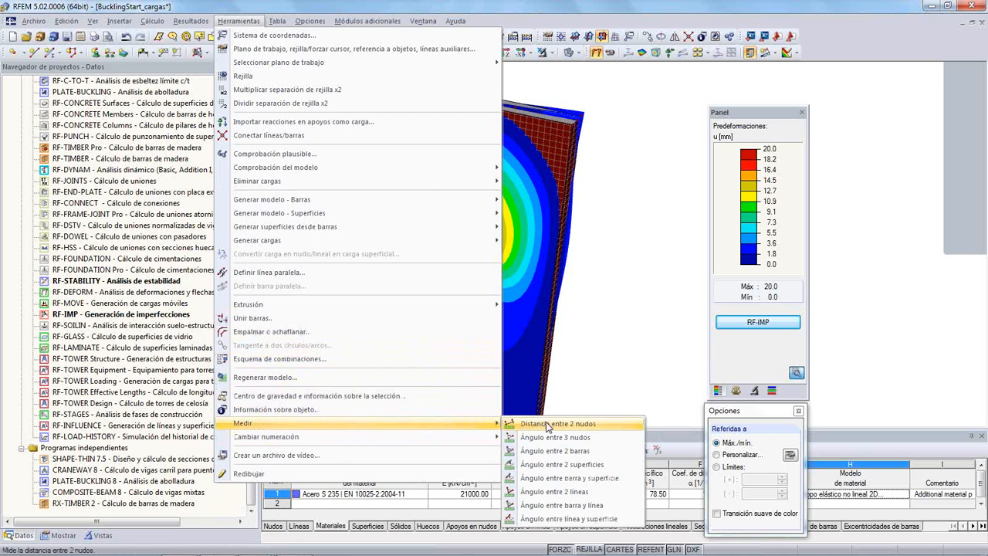
{"action": "left_click", "coordinate": [543, 422]}
{"action": "left_click", "coordinate": [570, 126]}
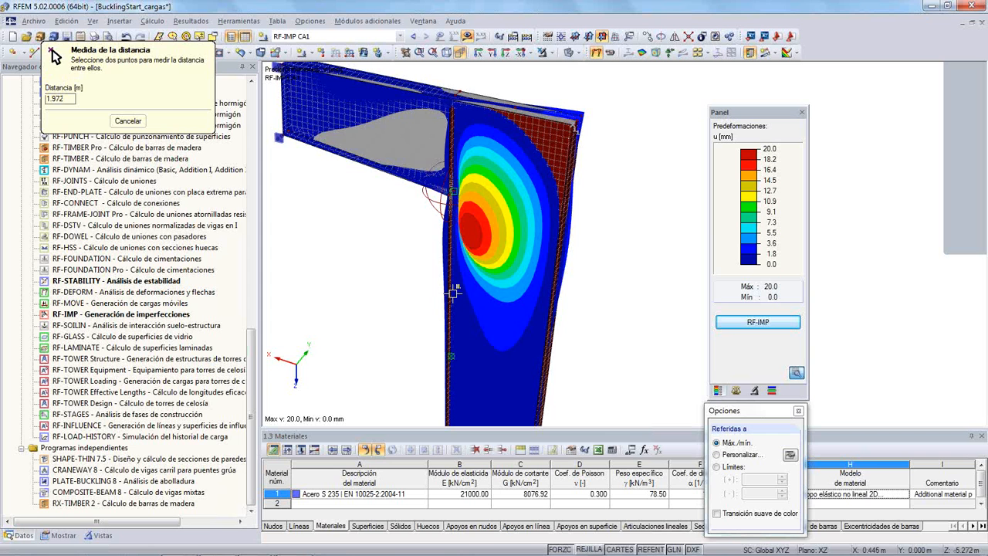
{"action": "left_click", "coordinate": [454, 292]}
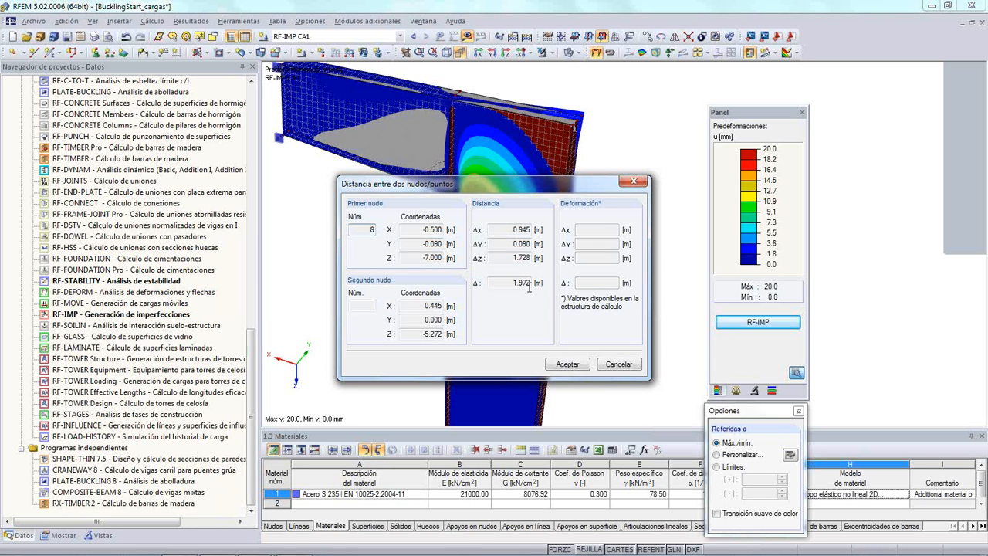
{"action": "left_click", "coordinate": [610, 365]}
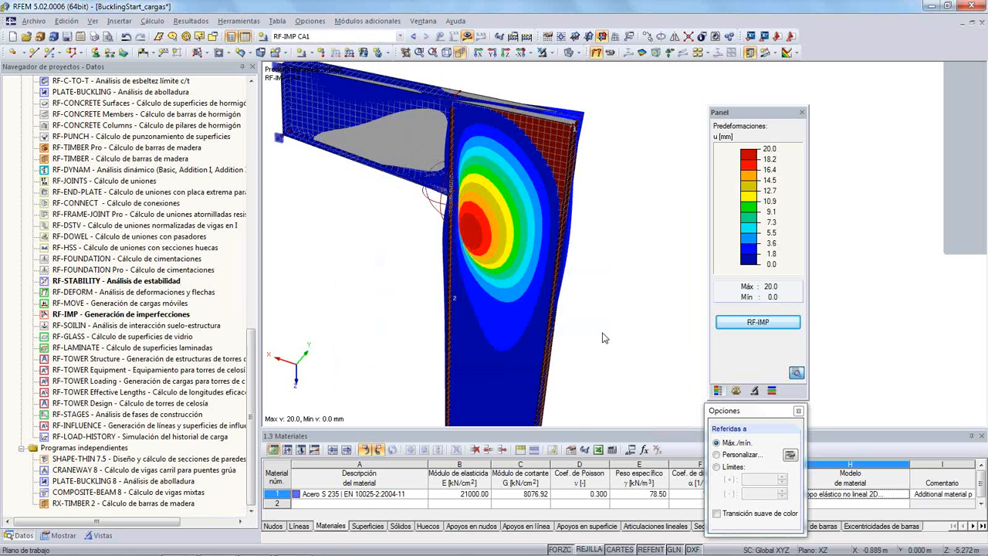
{"action": "middle_click_drag", "start_coordinate": [611, 306], "coordinate": [645, 336]}
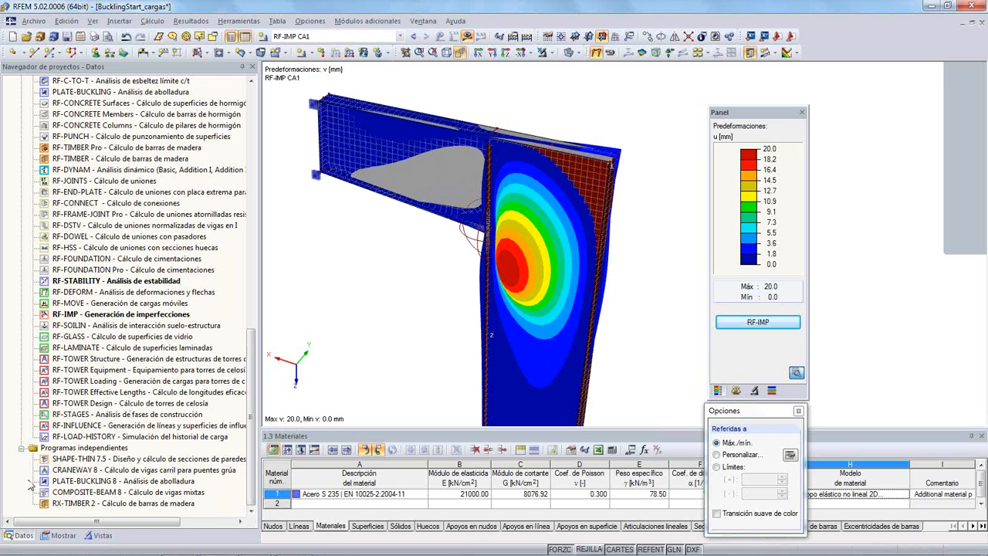
- Copy load case CC1 as load case 2 with the description "Carga de cálculo con imperfección"
{"action": "left_click", "coordinate": [19, 535]}
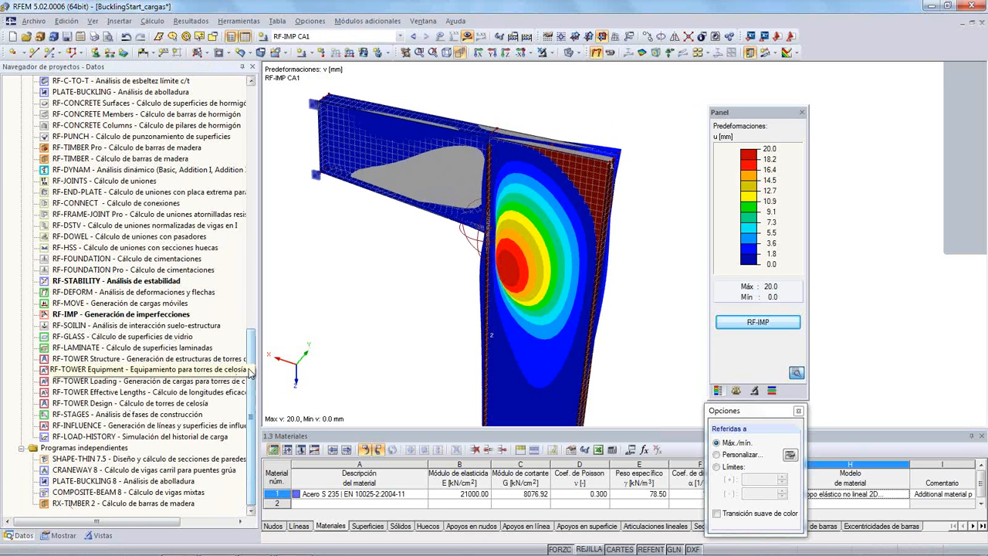
{"action": "left_click_drag", "start_coordinate": [254, 375], "coordinate": [255, 99]}
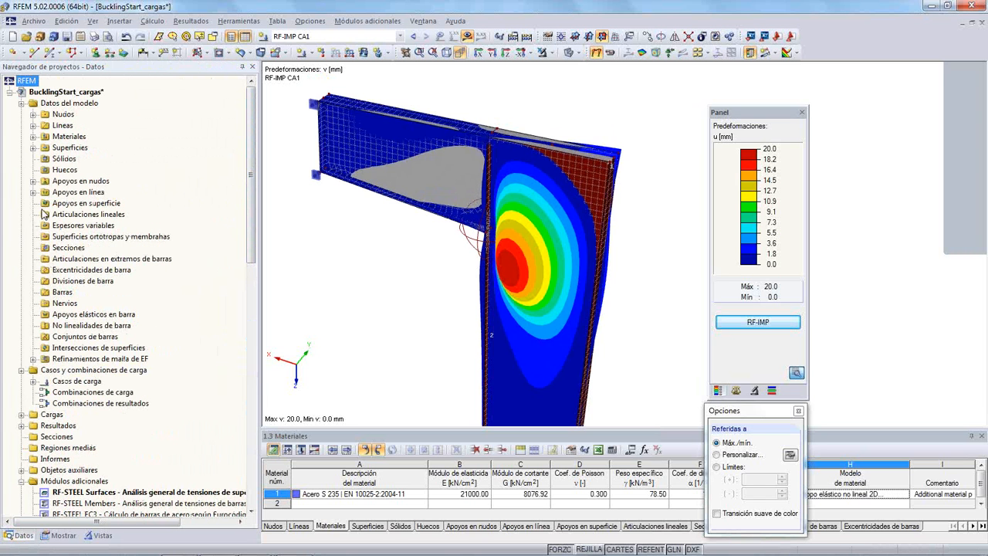
{"action": "left_click", "coordinate": [33, 383]}
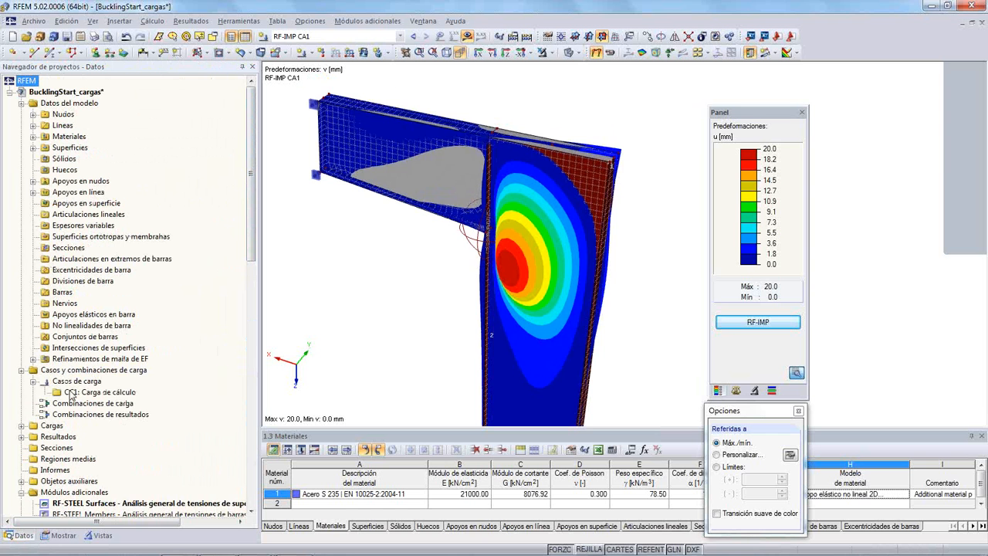
{"action": "left_click", "coordinate": [95, 393]}
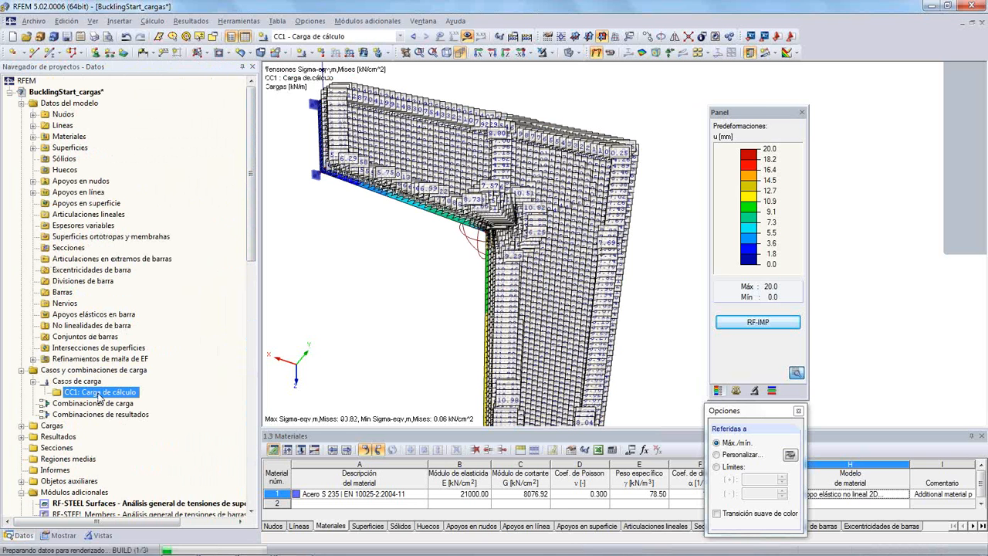
{"action": "right_click", "coordinate": [102, 396]}
{"action": "left_click", "coordinate": [153, 441]}
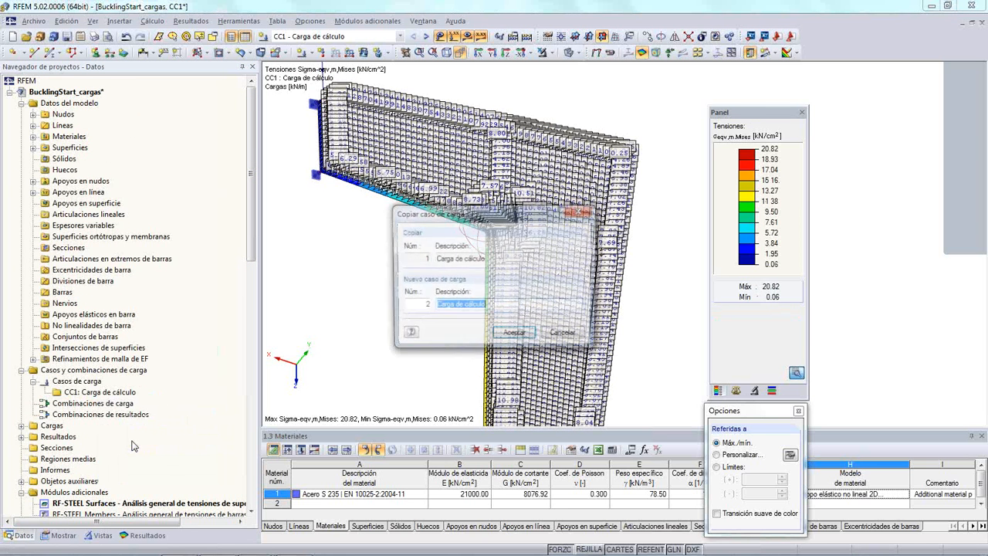
{"action": "left_click", "coordinate": [498, 307]}
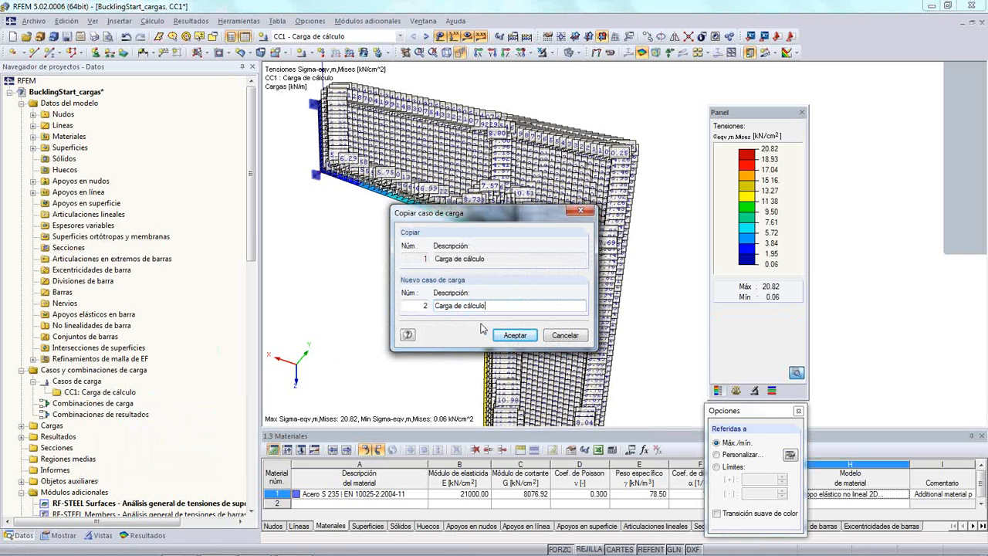
{"action": "type", "text": "con imperfección"}
{"action": "left_click", "coordinate": [513, 333]}
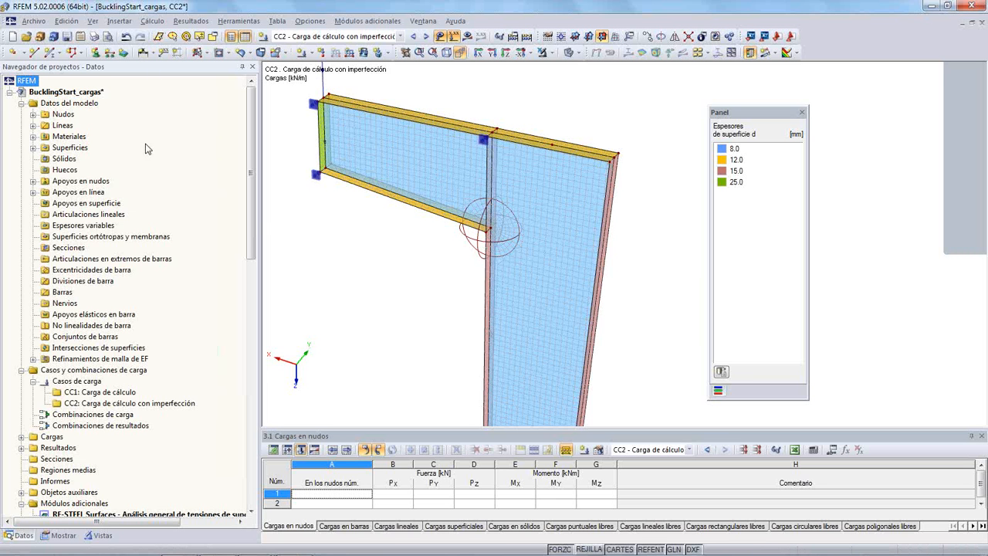
- Edit the load cases and set CC2's analysis method to large deformation analysis (Análisis de grandes deformaciones)
{"action": "scroll", "coordinate": [252, 214], "scroll_direction": "down", "scroll_amount": 9}
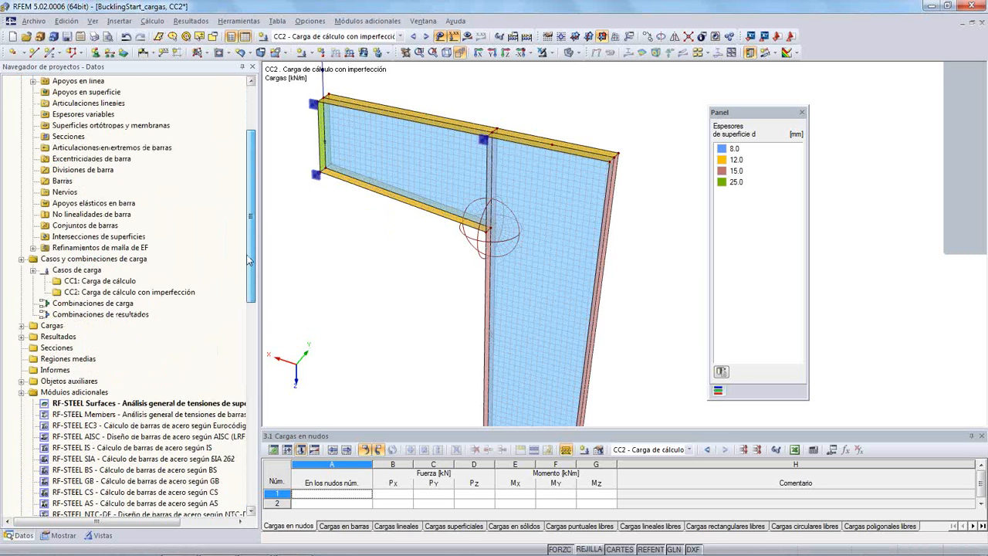
{"action": "scroll", "coordinate": [252, 262], "scroll_direction": "up", "scroll_amount": 5}
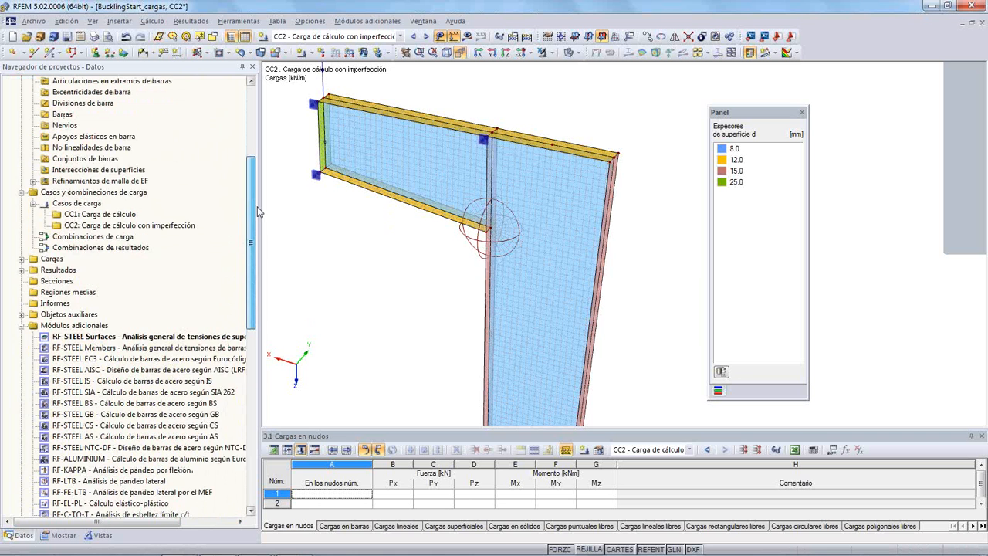
{"action": "left_click", "coordinate": [91, 226]}
{"action": "right_click", "coordinate": [91, 225]}
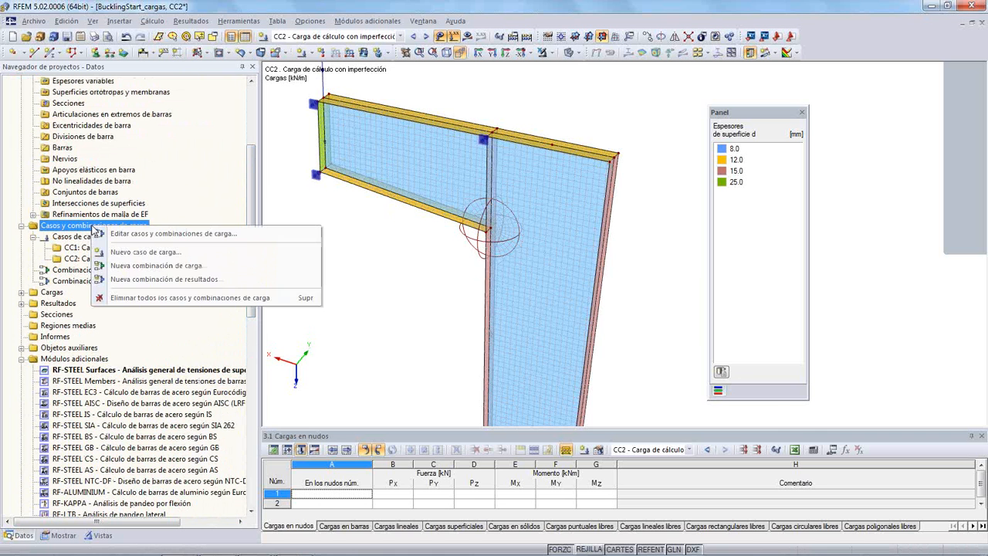
{"action": "left_click", "coordinate": [109, 234]}
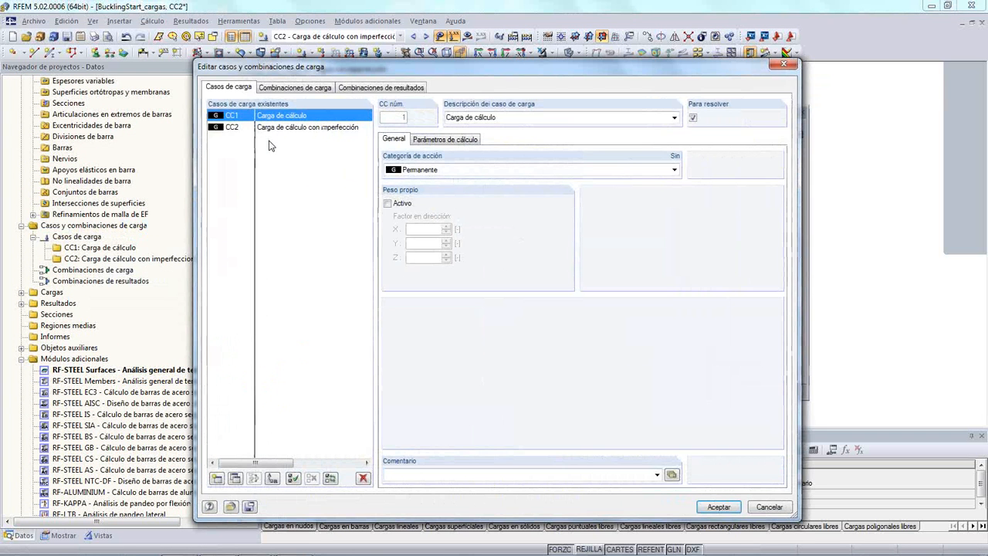
{"action": "left_click", "coordinate": [300, 128]}
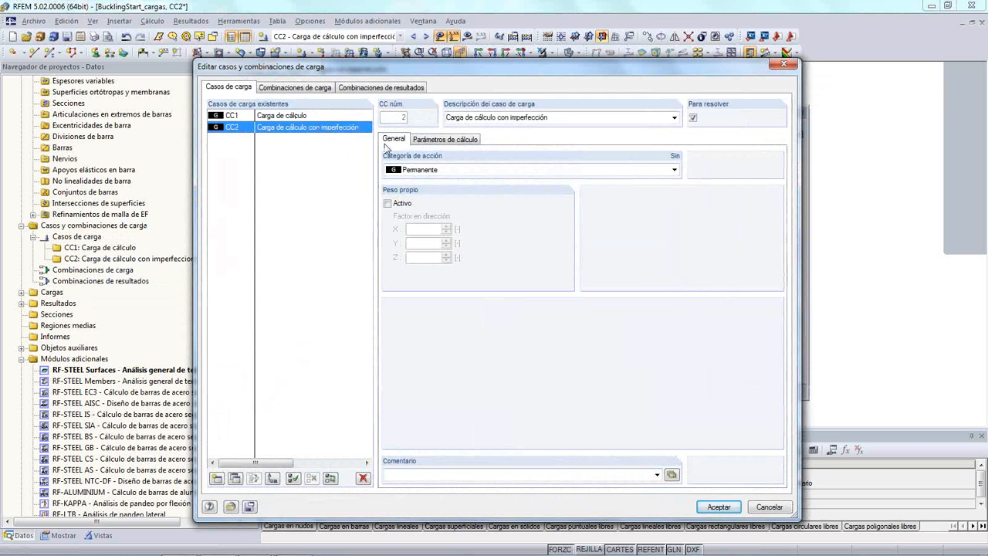
{"action": "left_click", "coordinate": [437, 144]}
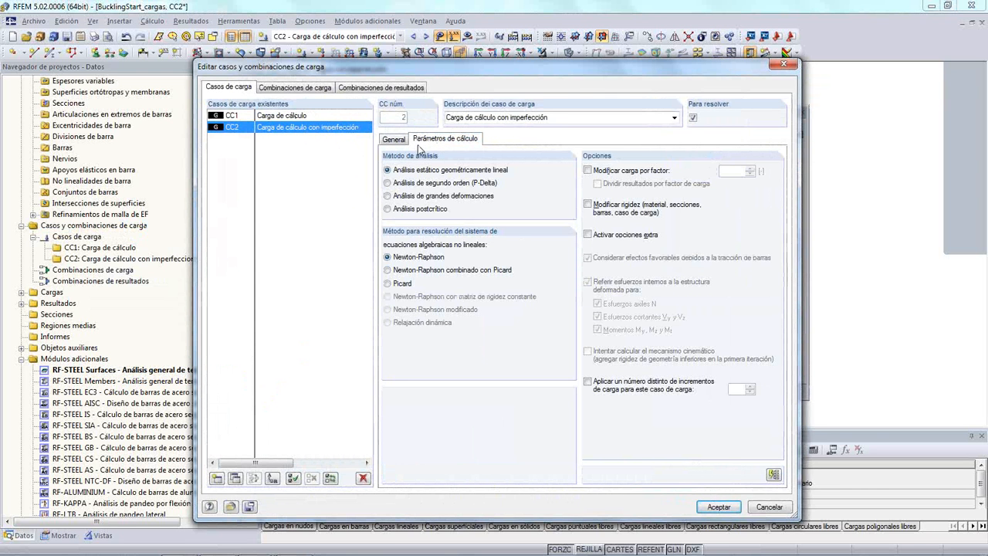
{"action": "left_click", "coordinate": [387, 183]}
{"action": "left_click", "coordinate": [388, 196]}
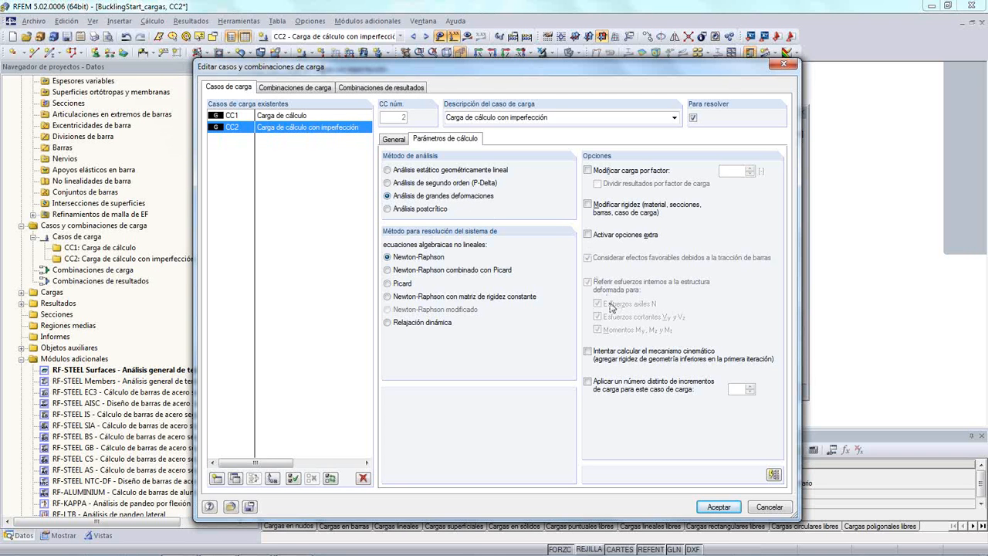
- Activate the extra options for CC2, apply the imperfections generated by RSIMP case CA1, and accept the load case settings
{"action": "left_click", "coordinate": [588, 234]}
{"action": "left_click", "coordinate": [513, 144]}
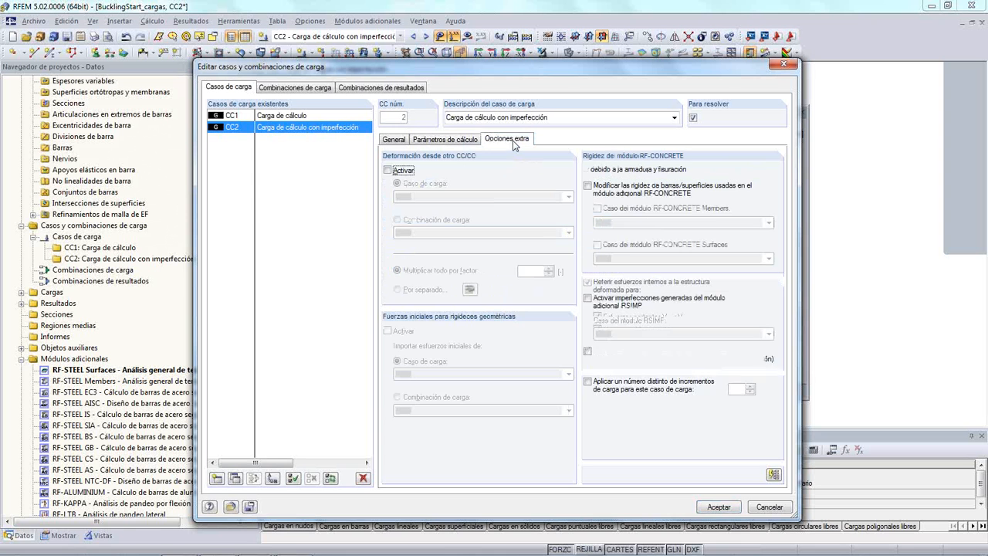
{"action": "left_click", "coordinate": [589, 298]}
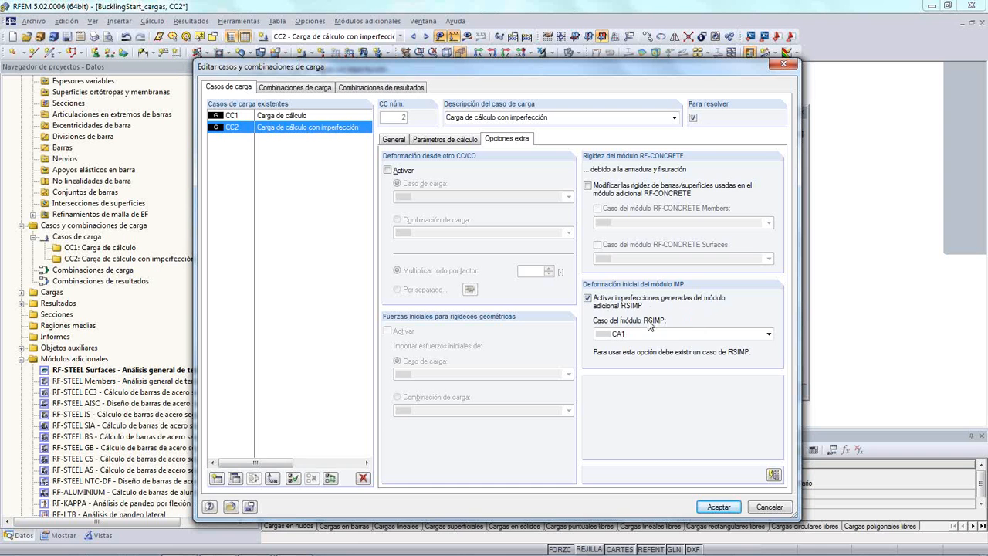
{"action": "left_click", "coordinate": [755, 335]}
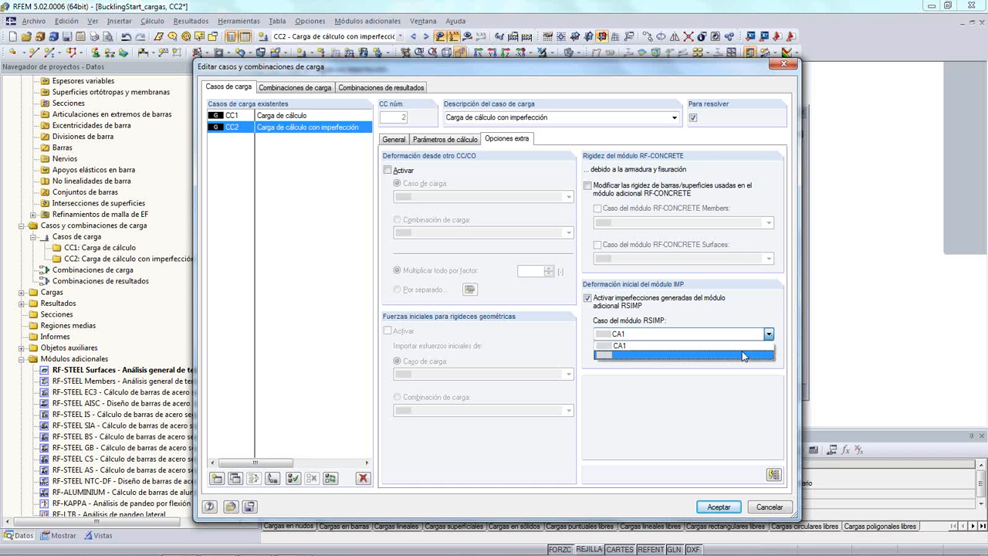
{"action": "left_click", "coordinate": [741, 345]}
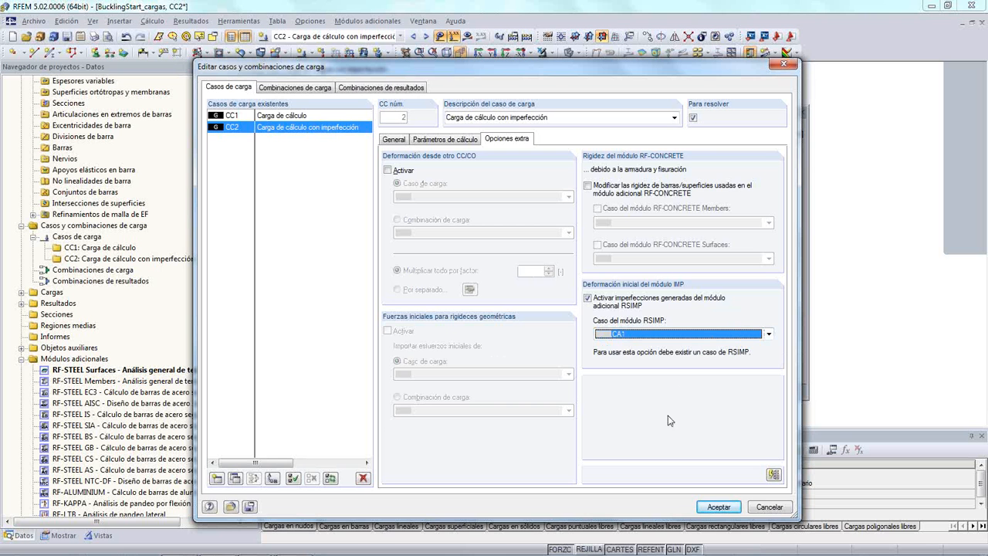
{"action": "left_click", "coordinate": [717, 508]}
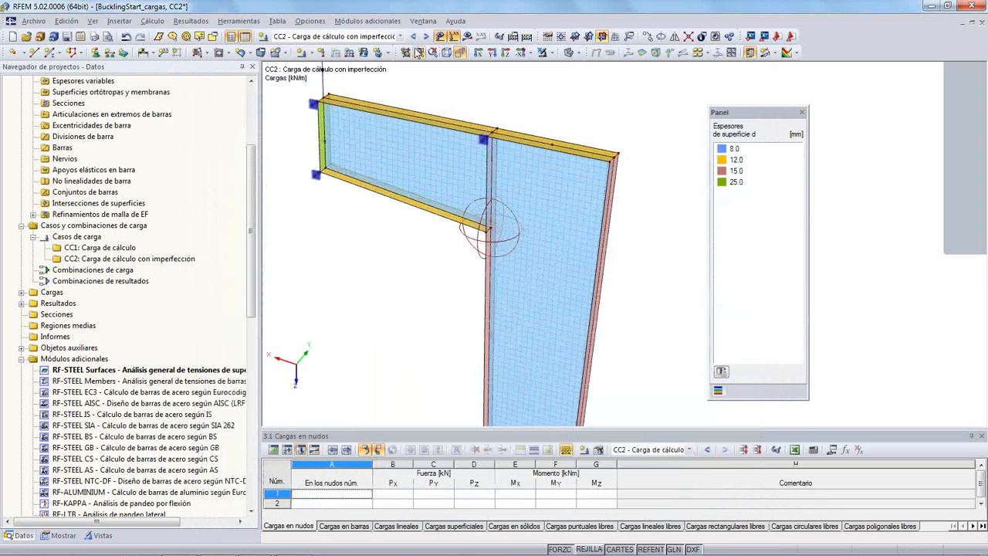
- Run the calculation of load case CC2 and display its results on the model
{"action": "left_click", "coordinate": [468, 37]}
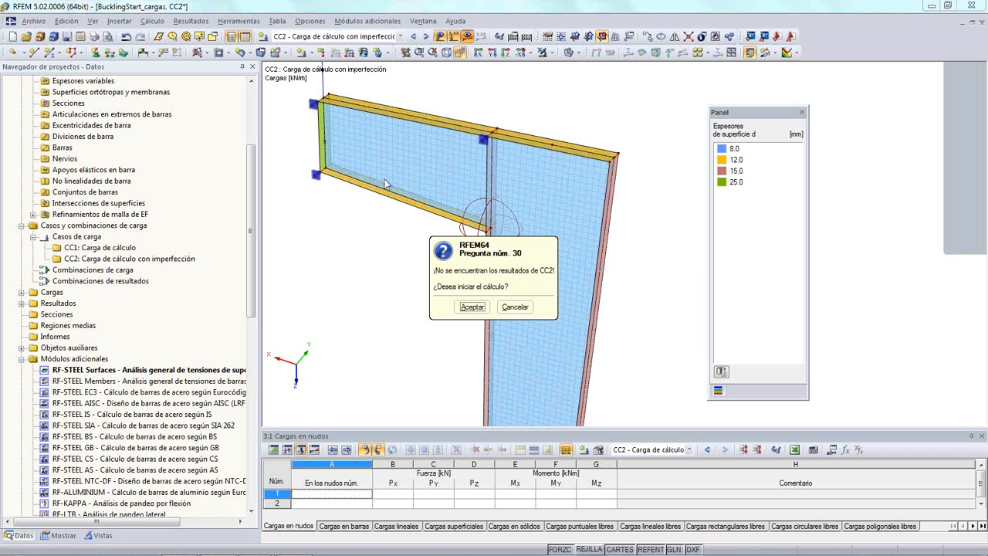
{"action": "left_click", "coordinate": [472, 318]}
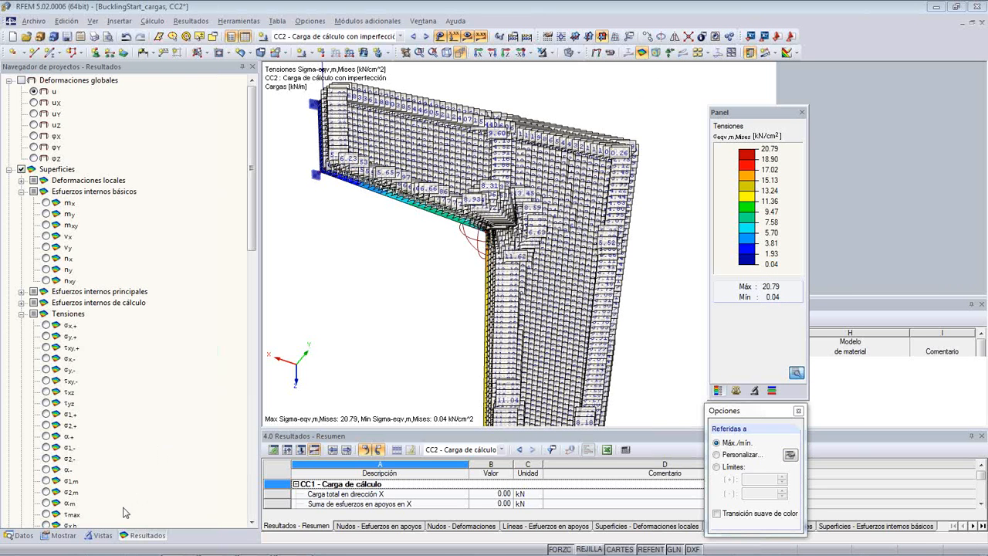
- Hide the values on surfaces so only the coloured σeqv,m,Mises stress distribution of CC2 is shown
{"action": "left_click", "coordinate": [65, 535]}
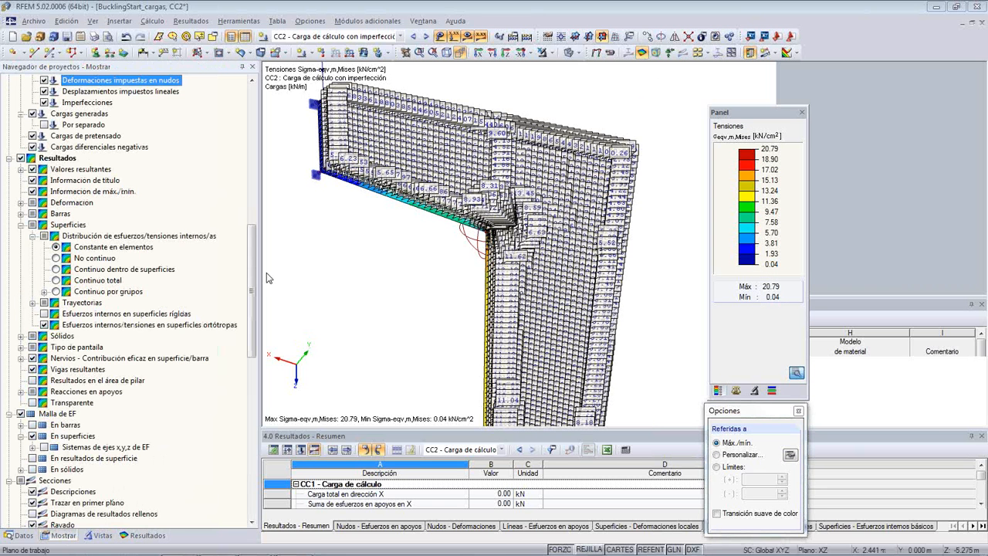
{"action": "left_click", "coordinate": [143, 535]}
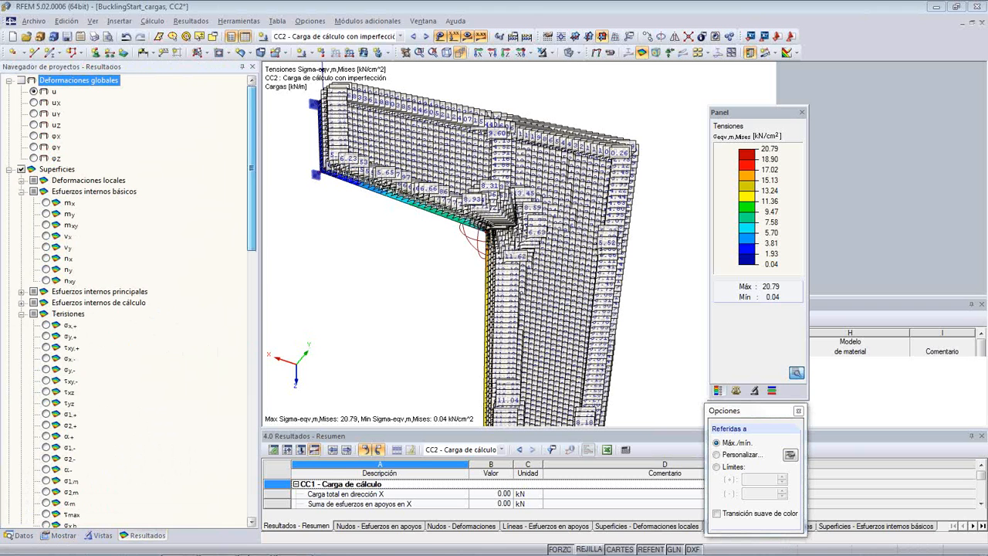
{"action": "scroll", "coordinate": [249, 525], "scroll_direction": "down", "scroll_amount": 10}
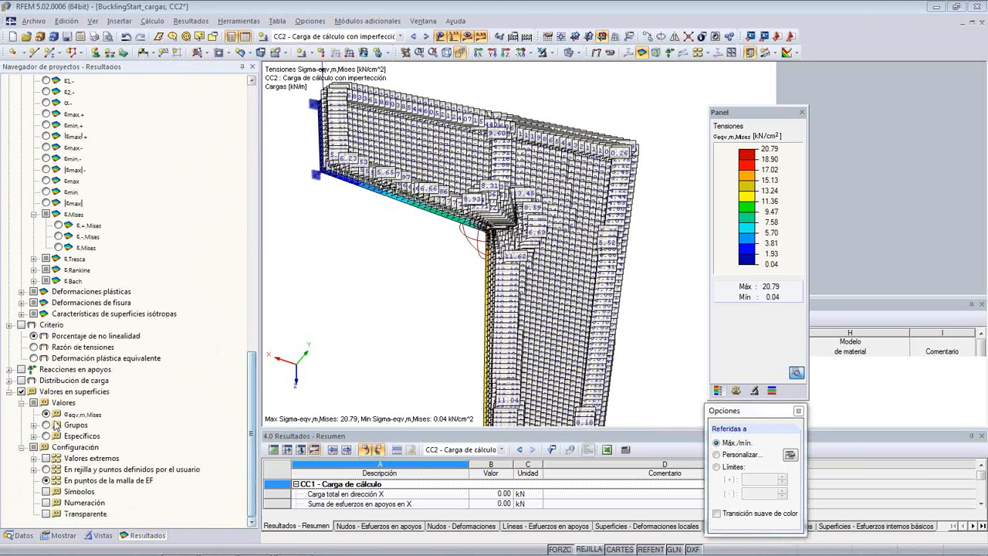
{"action": "left_click", "coordinate": [21, 392]}
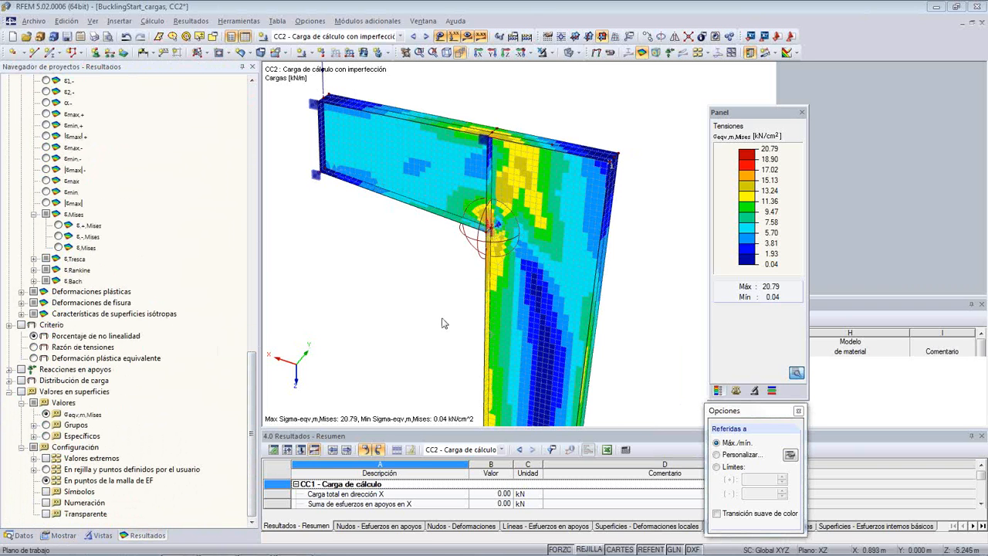
- Examine the σeqv,m,Mises stresses from the opposite side of the column and close up at the inner corner of the joint
{"action": "middle_click_drag", "start_coordinate": [427, 308], "coordinate": [419, 305]}
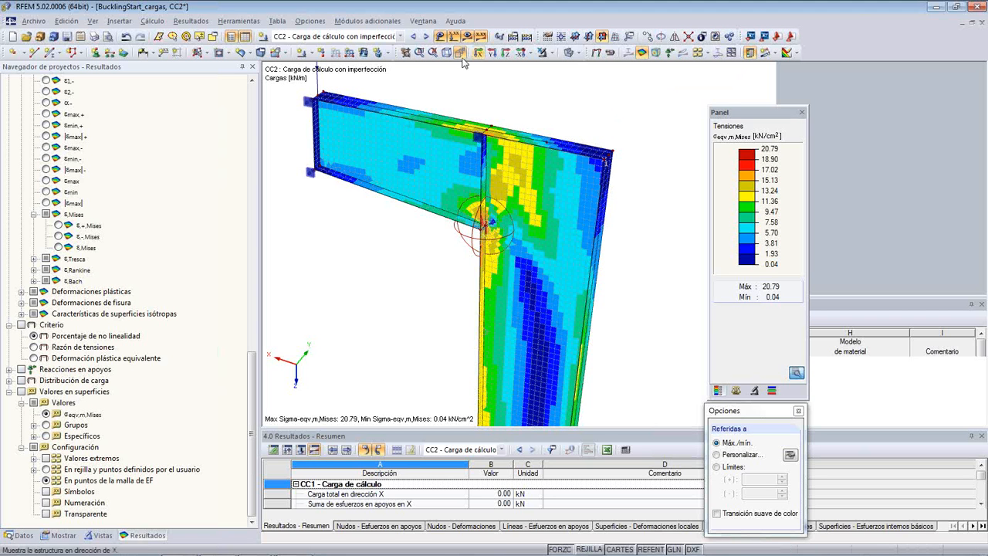
{"action": "middle_click_drag", "start_coordinate": [643, 183], "coordinate": [93, 243], "text": "ctrl"}
{"action": "middle_click_drag", "start_coordinate": [539, 290], "coordinate": [378, 303], "text": "ctrl"}
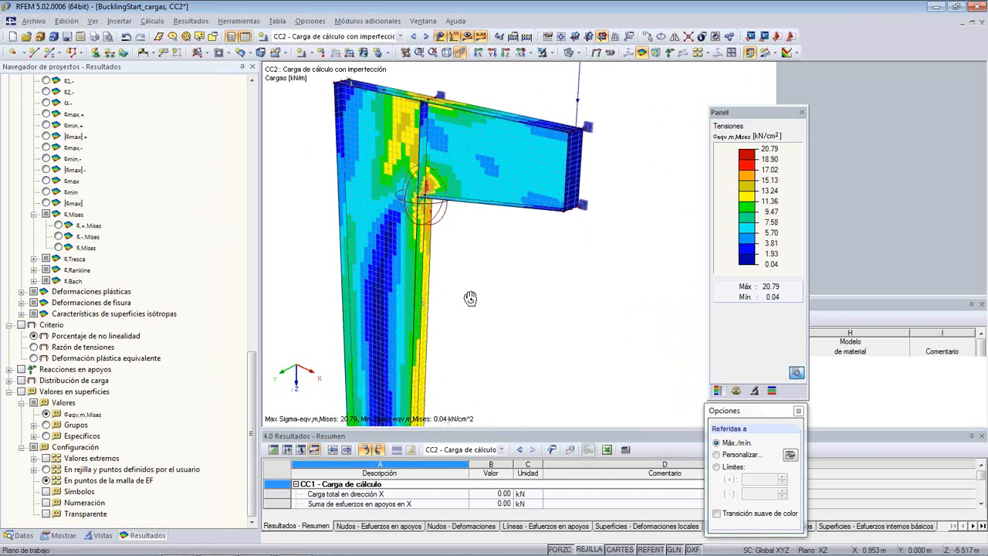
{"action": "middle_click_drag", "start_coordinate": [471, 298], "coordinate": [498, 312], "text": "ctrl"}
{"action": "scroll", "coordinate": [417, 219], "scroll_direction": "up", "scroll_amount": 5}
{"action": "scroll", "coordinate": [415, 216], "scroll_direction": "up", "scroll_amount": 1}
{"action": "middle_click_drag", "start_coordinate": [428, 119], "coordinate": [437, 172]}
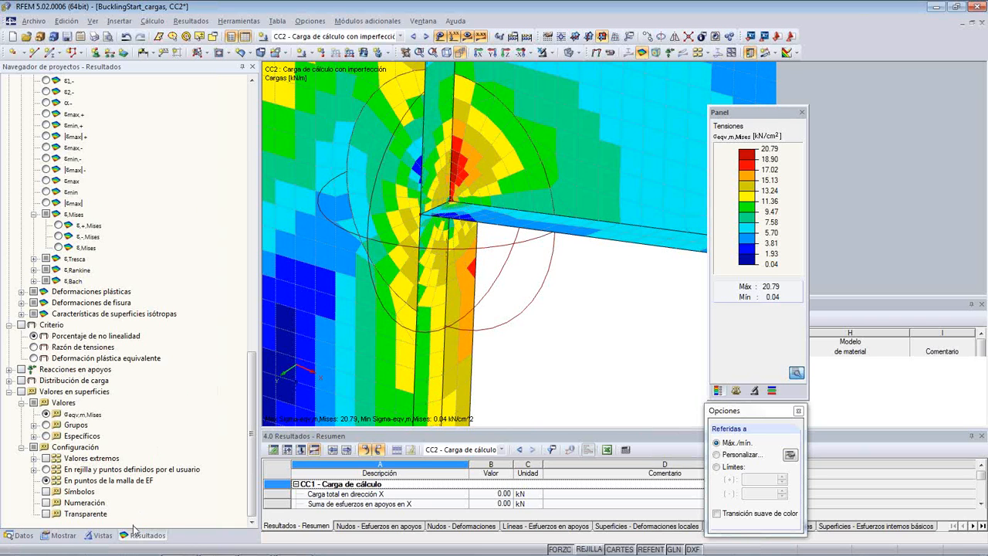
- Expand the plastic strain, crack strain and isotropic surface characteristics results, and display the stress ratio criterion (Razón de tensiones)
{"action": "mouse_move", "coordinate": [252, 425]}
{"action": "left_mouse_down"}
{"action": "mouse_move", "coordinate": [249, 361]}
{"action": "mouse_move", "coordinate": [246, 423]}
{"action": "left_mouse_up"}
{"action": "left_click", "coordinate": [22, 292]}
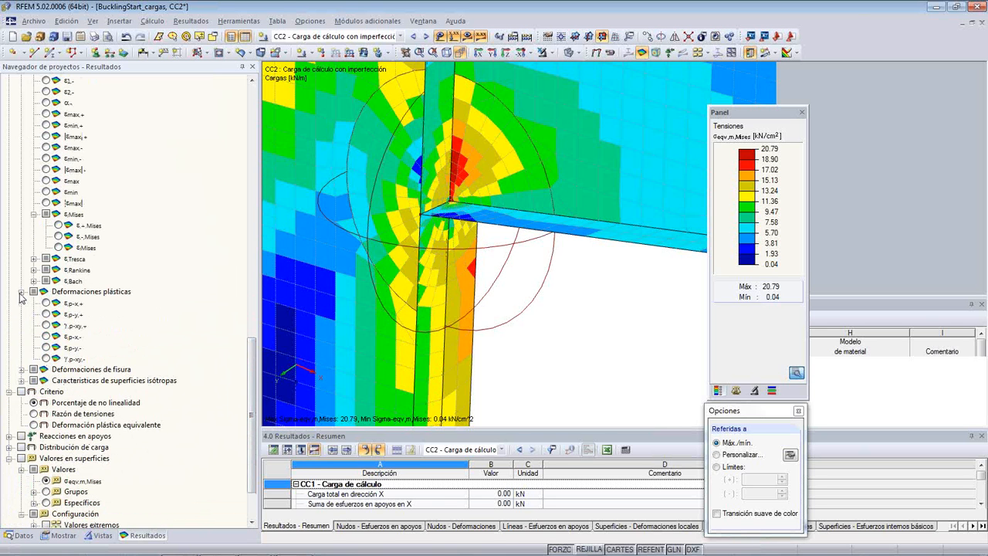
{"action": "left_click", "coordinate": [21, 370]}
{"action": "left_click", "coordinate": [22, 447]}
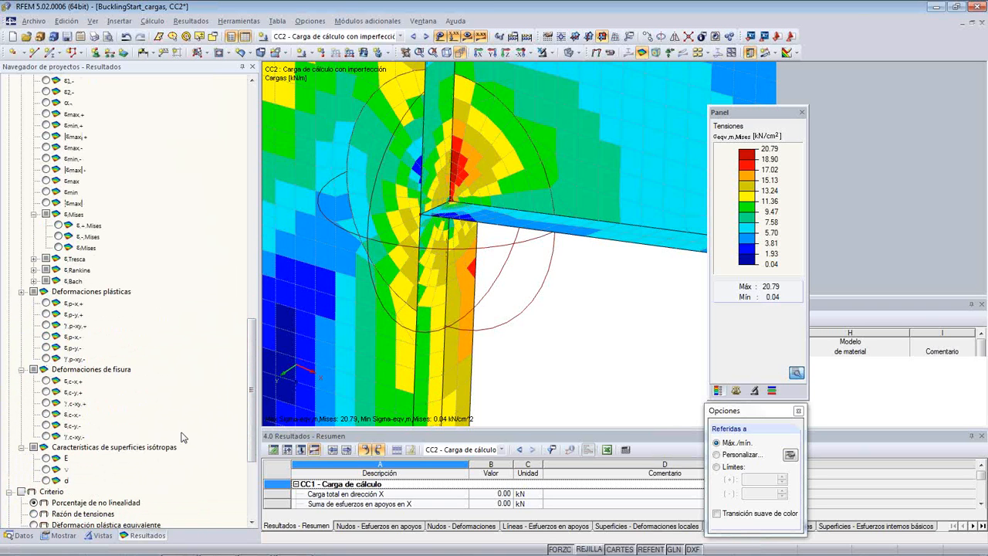
{"action": "left_click", "coordinate": [35, 514]}
- Compare the equivalent von Mises stresses σeqv,m,Mises and σeqv,Max,Mises at the joint corner
{"action": "left_click_drag", "start_coordinate": [249, 421], "coordinate": [253, 314]}
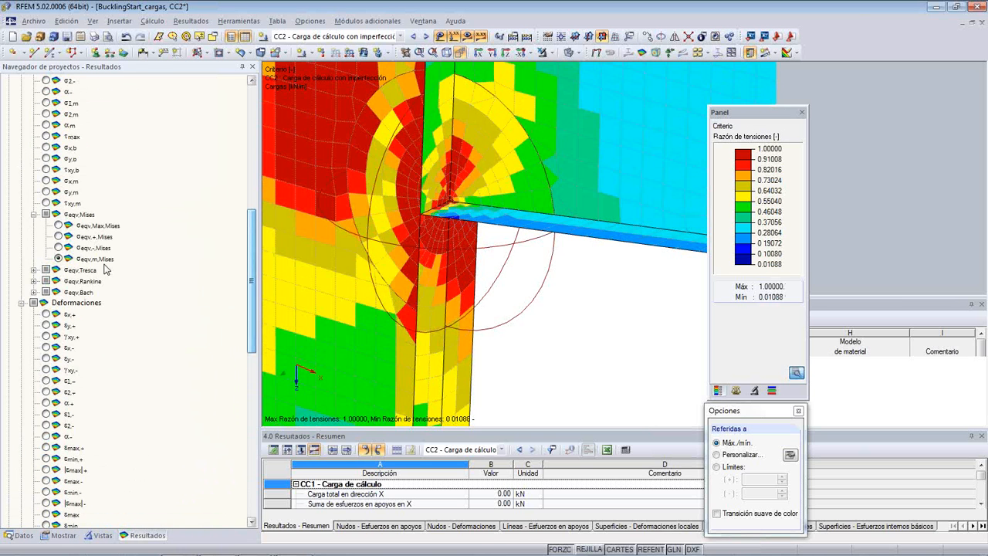
{"action": "left_click", "coordinate": [57, 258]}
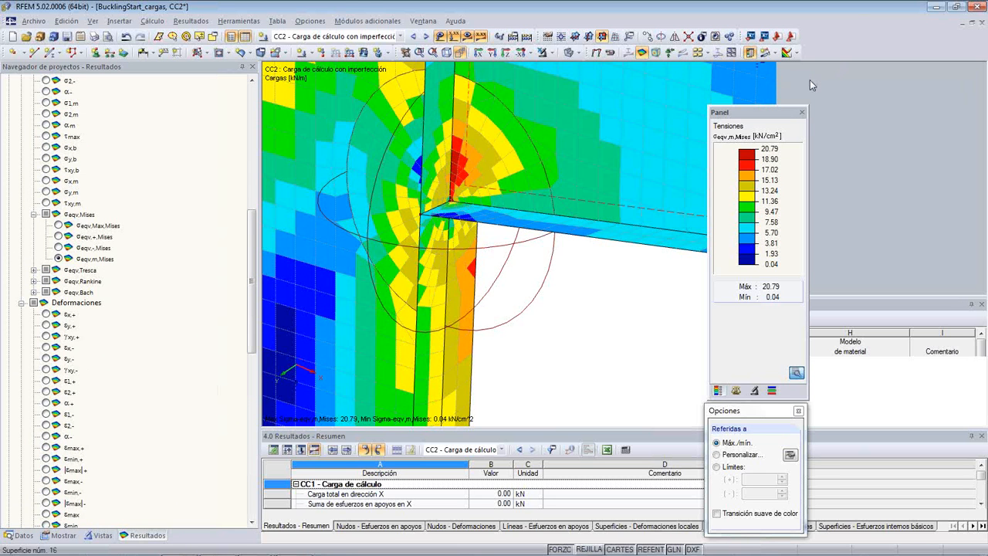
{"action": "left_click_drag", "start_coordinate": [773, 114], "coordinate": [819, 110]}
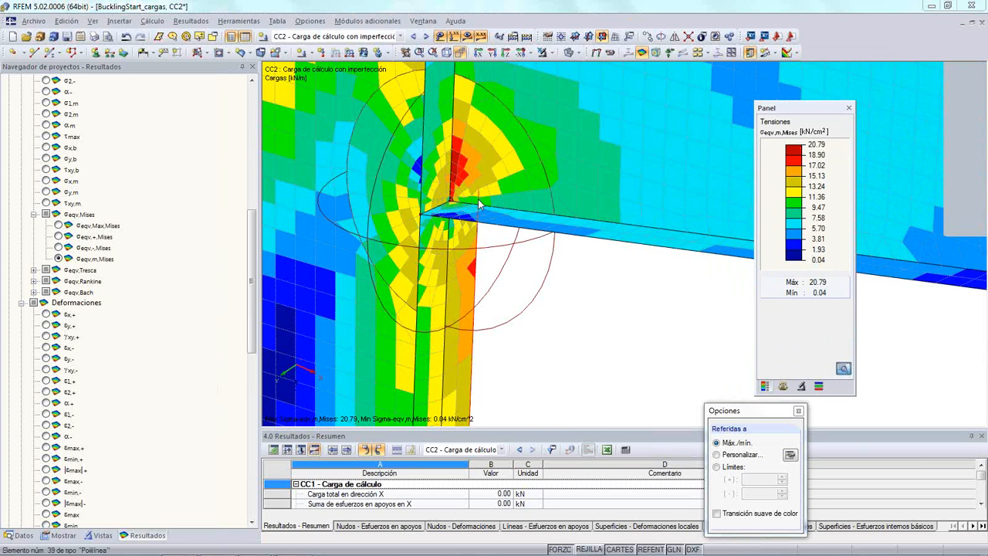
{"action": "left_click", "coordinate": [59, 226]}
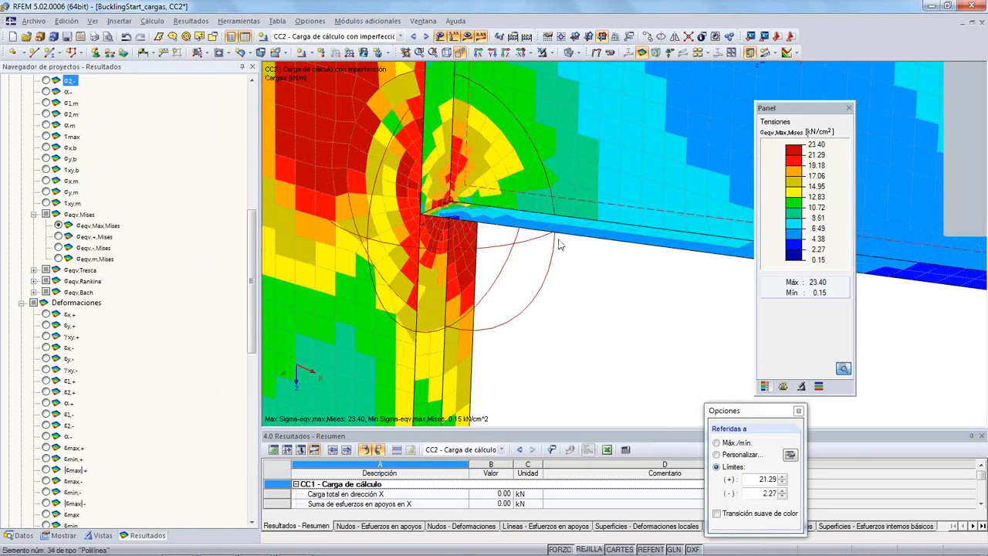
{"action": "middle_click_drag", "start_coordinate": [529, 269], "coordinate": [572, 264]}
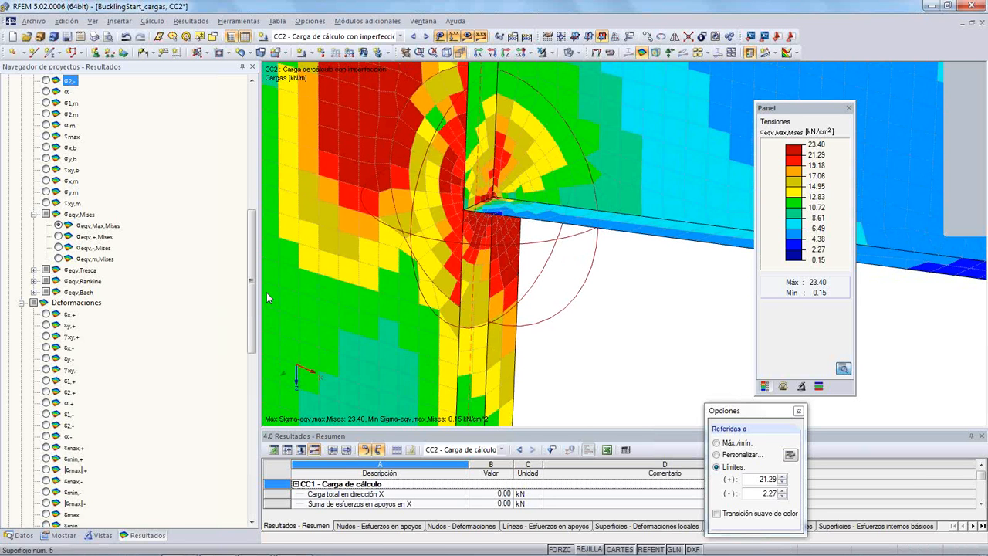
- Display the stress ratio criterion (Razón de tensiones) again and examine it close up at the joint corner
{"action": "left_click_drag", "start_coordinate": [252, 287], "coordinate": [252, 453]}
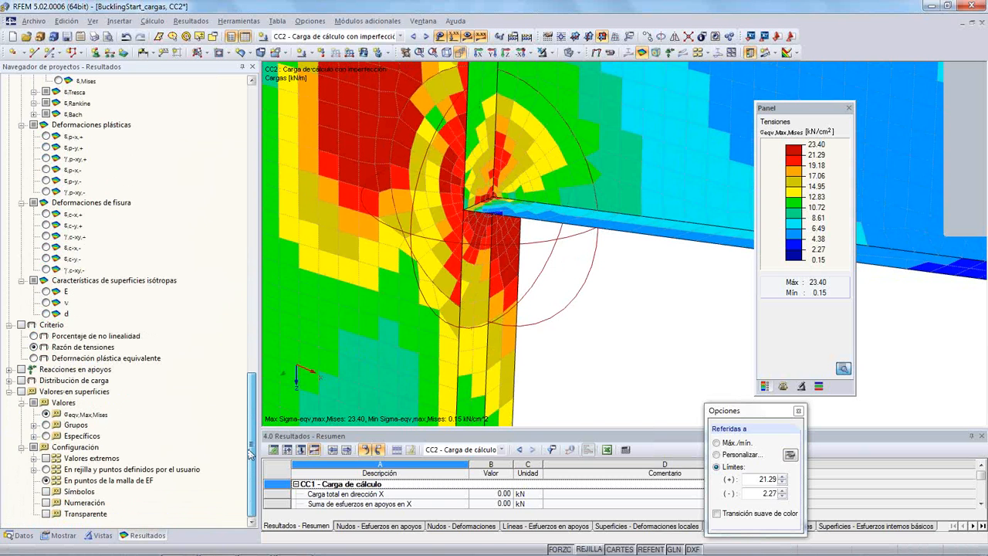
{"action": "left_click", "coordinate": [34, 348]}
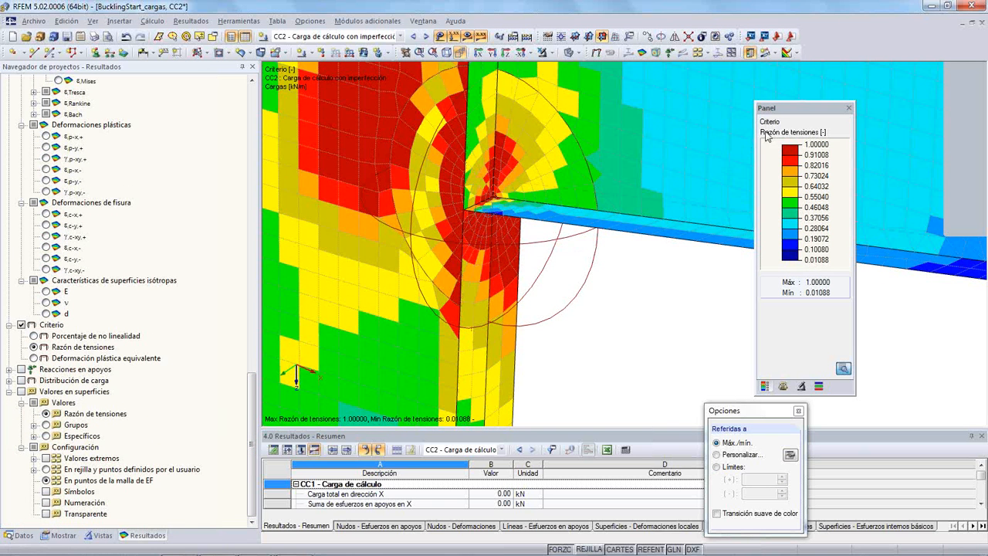
{"action": "scroll", "coordinate": [445, 215], "scroll_direction": "up", "scroll_amount": 2}
{"action": "scroll", "coordinate": [446, 221], "scroll_direction": "up", "scroll_amount": 1}
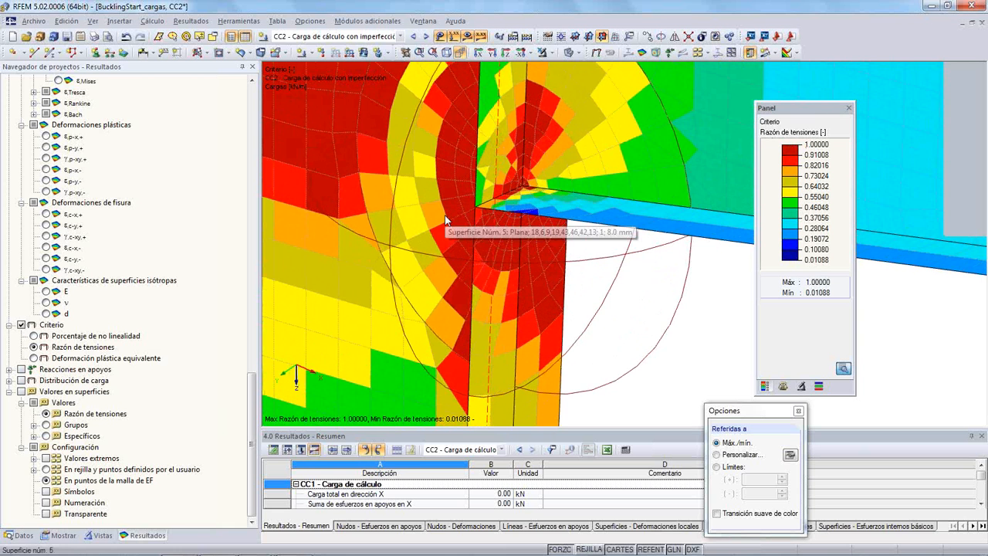
- Display the nonlinearity percentage criterion (Porcentaje de no linealidad) and examine the area around the column-beam joint
{"action": "left_click", "coordinate": [34, 336]}
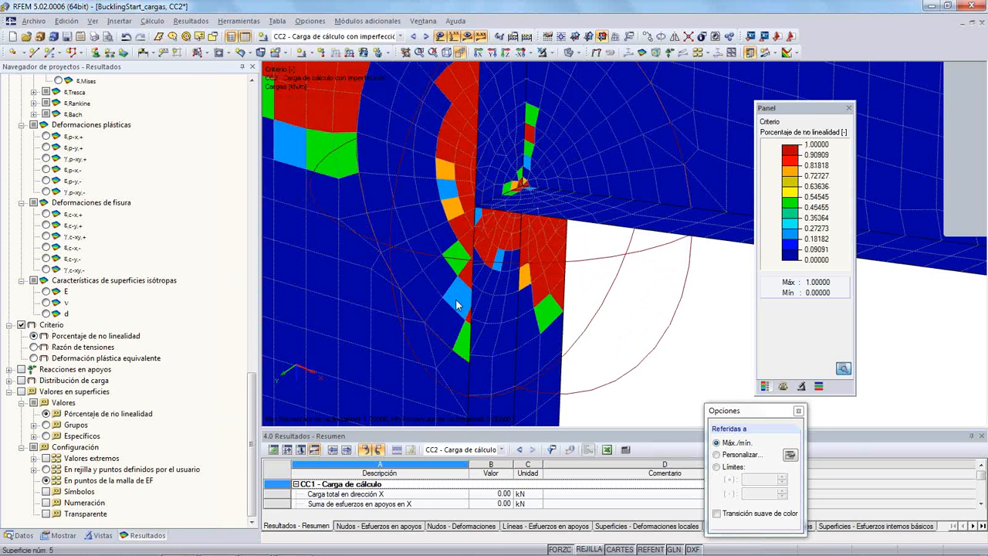
{"action": "scroll", "coordinate": [503, 224], "scroll_direction": "down", "scroll_amount": 5}
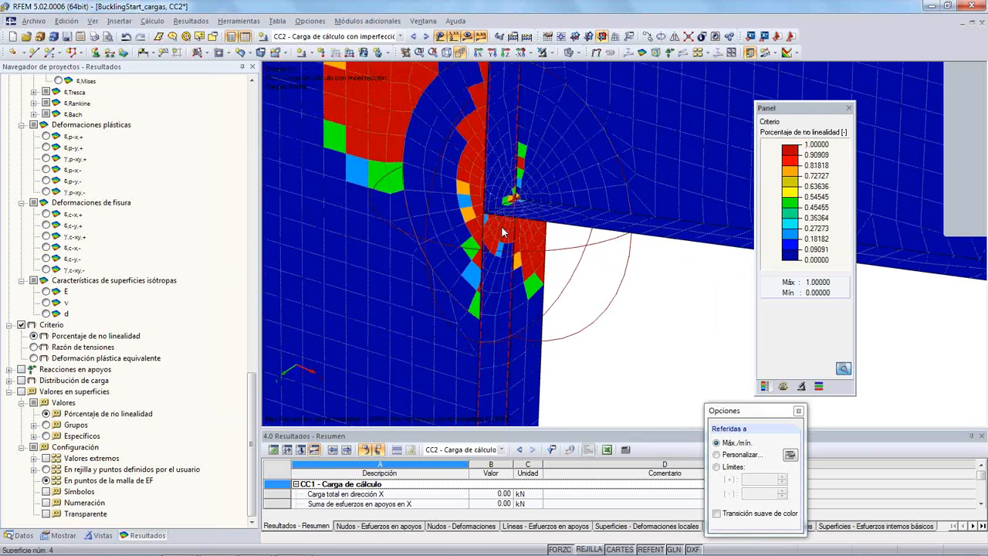
{"action": "middle_click_drag", "start_coordinate": [476, 110], "coordinate": [492, 254]}
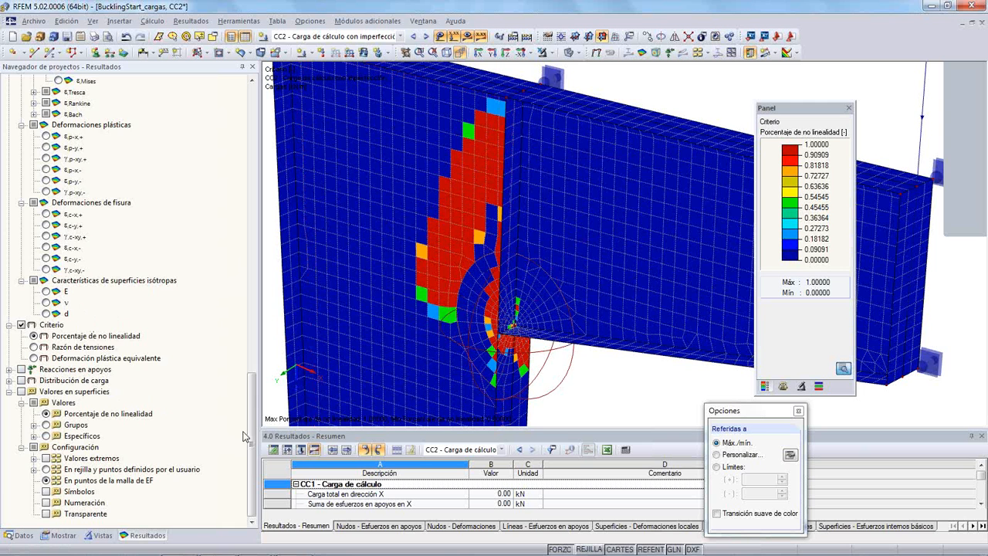
- Display the surface strains εx,+, εy,+ and εmax one after another
{"action": "left_click_drag", "start_coordinate": [252, 436], "coordinate": [265, 322]}
{"action": "left_click", "coordinate": [46, 146]}
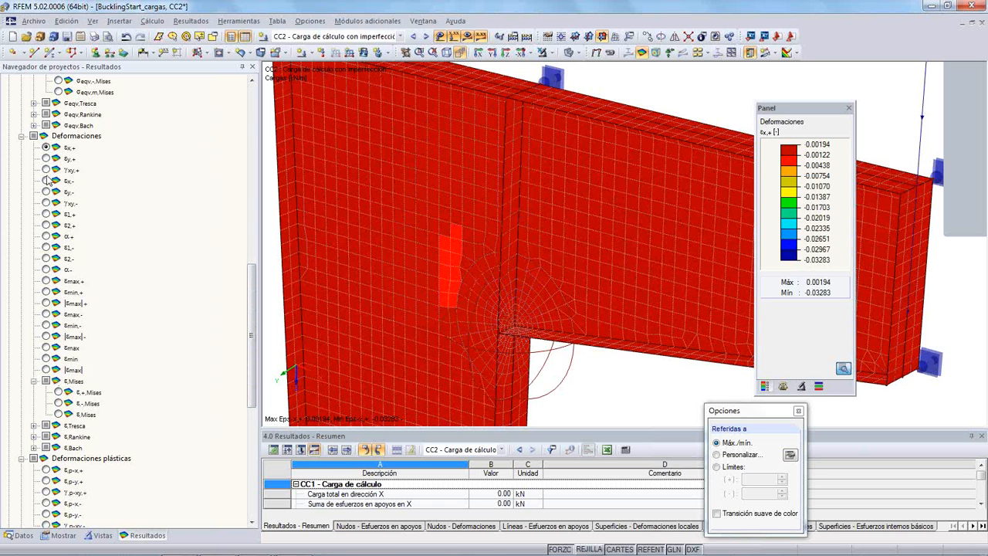
{"action": "left_click", "coordinate": [46, 158]}
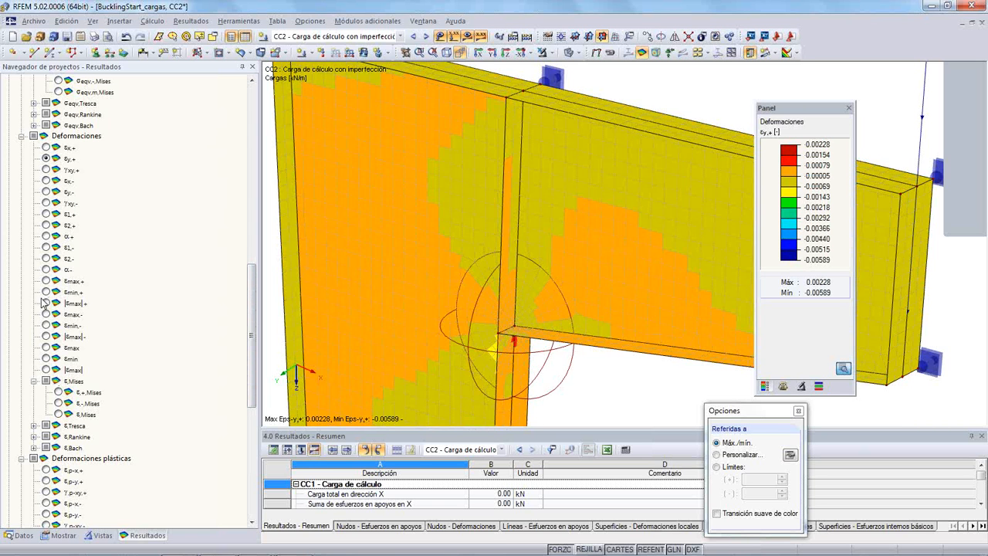
{"action": "left_click", "coordinate": [47, 348]}
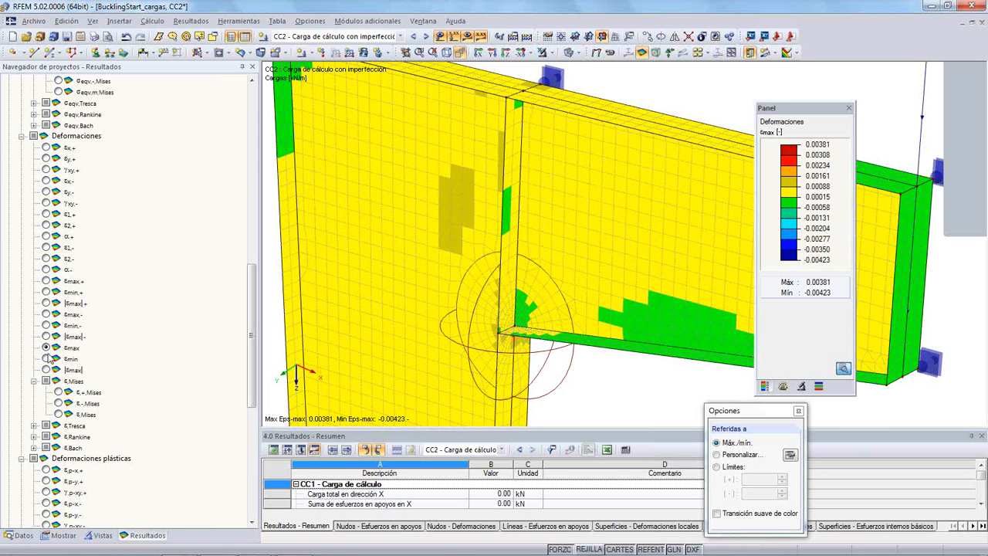
- Display the equivalent von Mises strains, ending with ε,Mises, and examine them over the whole upper part of the column
{"action": "left_click", "coordinate": [58, 392]}
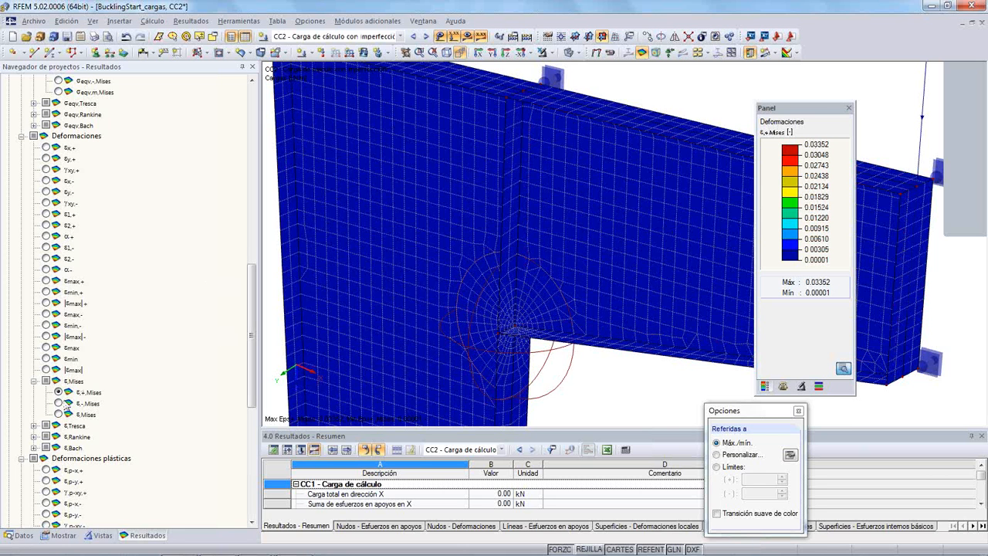
{"action": "left_click", "coordinate": [58, 403]}
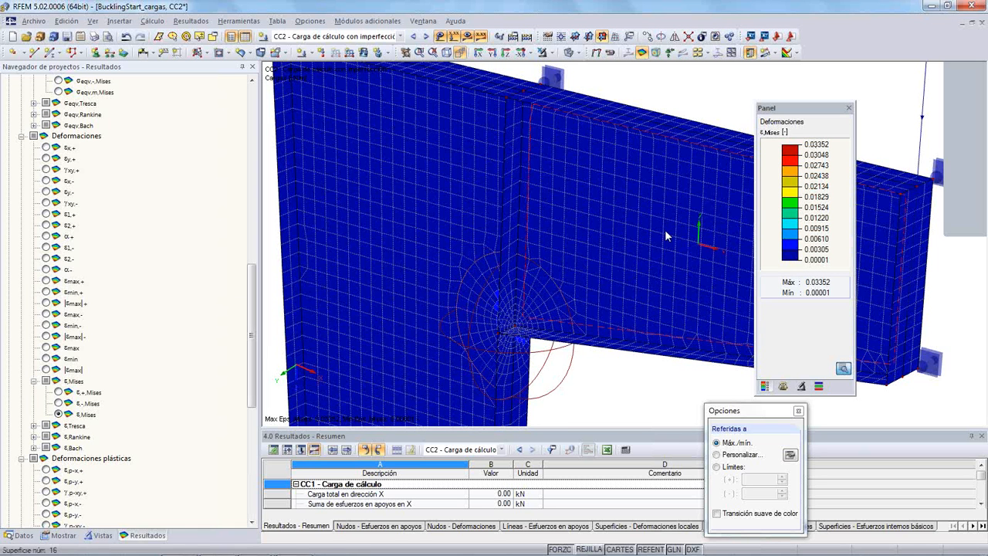
{"action": "scroll", "coordinate": [664, 229], "scroll_direction": "down", "scroll_amount": 1}
{"action": "scroll", "coordinate": [664, 230], "scroll_direction": "down", "scroll_amount": 1}
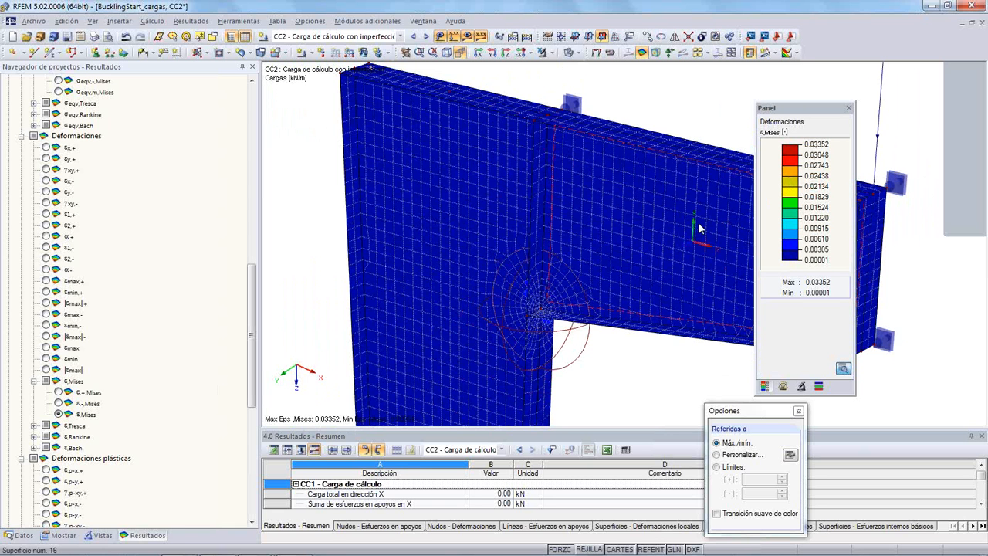
{"action": "scroll", "coordinate": [698, 221], "scroll_direction": "down", "scroll_amount": 2}
{"action": "middle_click_drag", "start_coordinate": [669, 349], "coordinate": [538, 295]}
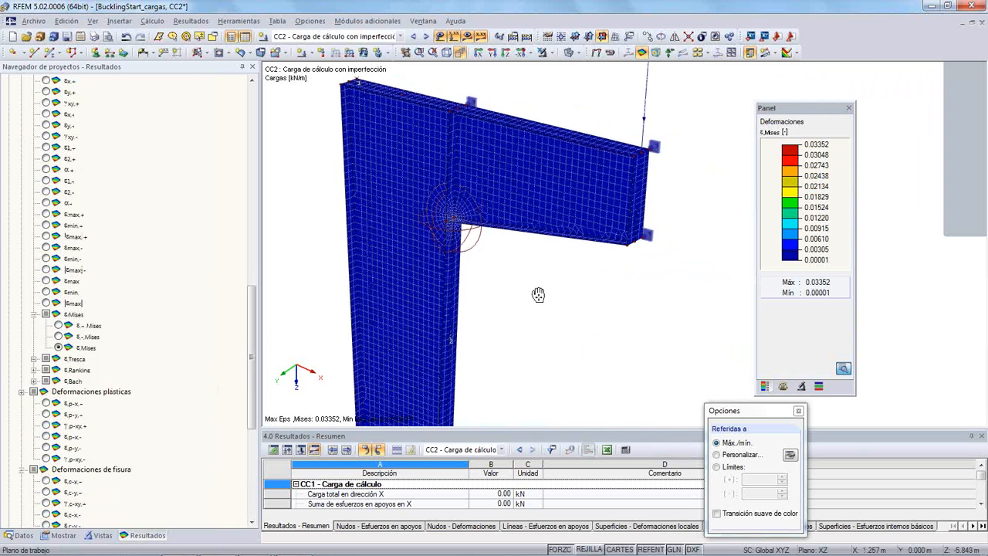
{"action": "scroll", "coordinate": [533, 296], "scroll_direction": "down", "scroll_amount": 5}
{"action": "middle_click_drag", "start_coordinate": [553, 367], "coordinate": [540, 334]}
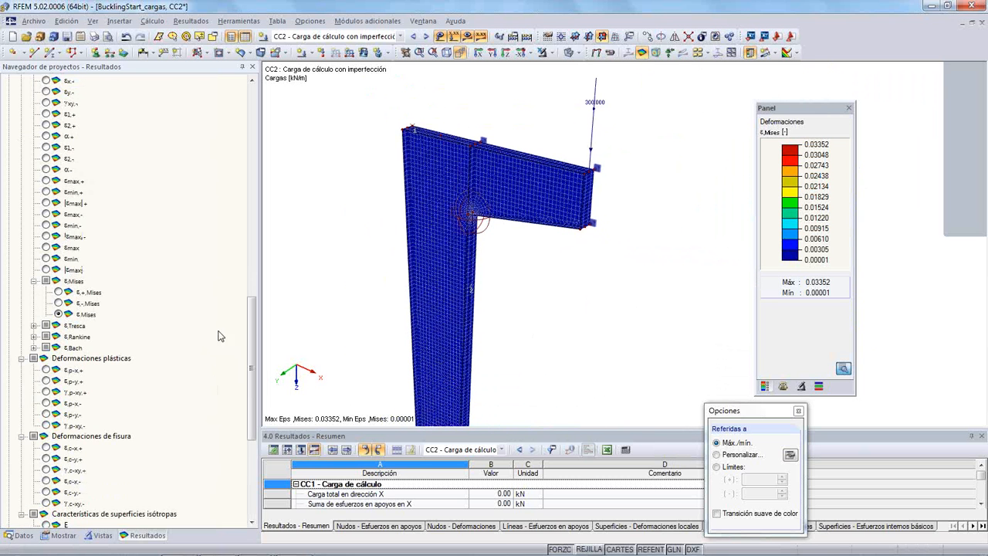
- Display the σeqv,m,Mises membrane stresses again and examine the column web beside the joint
{"action": "mouse_move", "coordinate": [250, 309]}
{"action": "left_mouse_down"}
{"action": "mouse_move", "coordinate": [265, 278]}
{"action": "mouse_move", "coordinate": [262, 294]}
{"action": "left_mouse_up"}
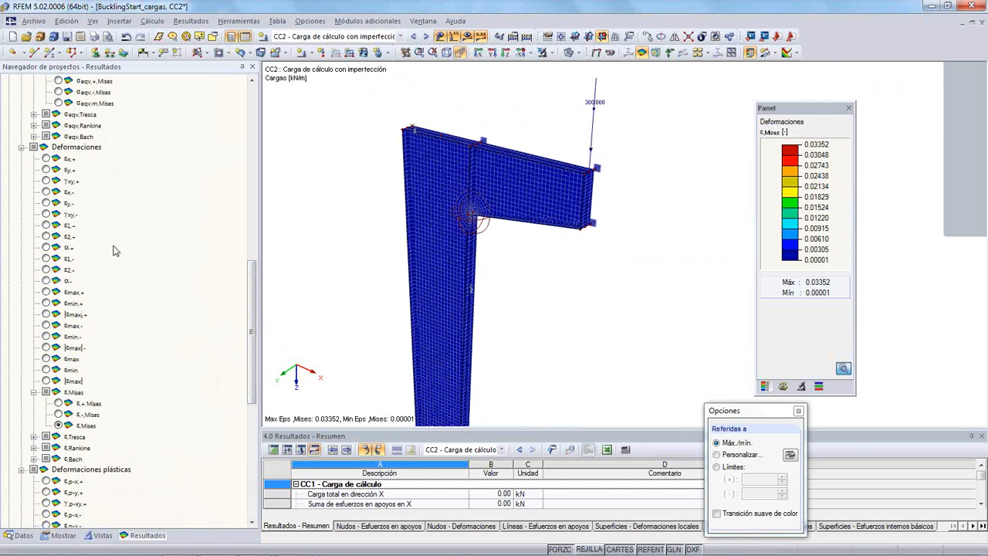
{"action": "scroll", "coordinate": [116, 248], "scroll_direction": "up", "scroll_amount": 2}
{"action": "left_click", "coordinate": [58, 170]}
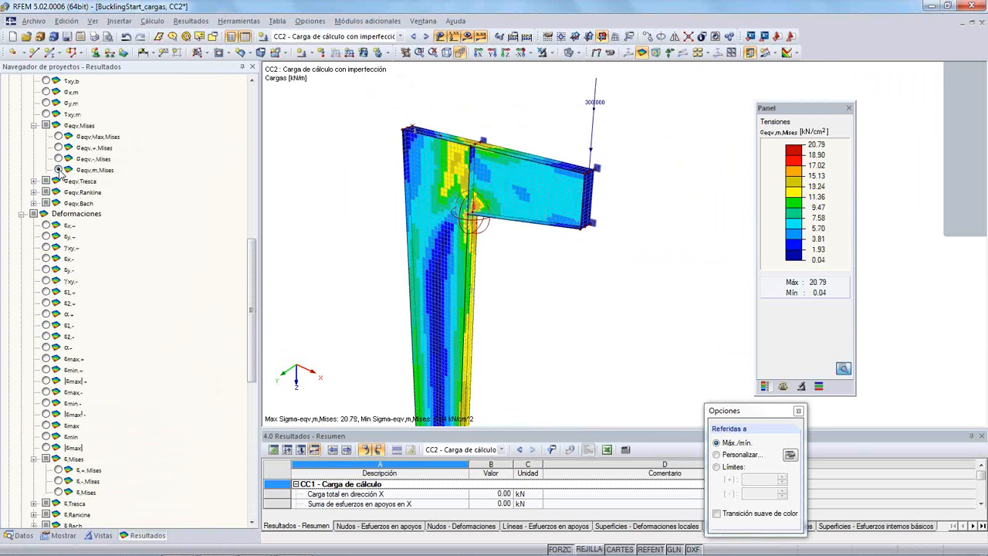
{"action": "scroll", "coordinate": [494, 224], "scroll_direction": "up", "scroll_amount": 3}
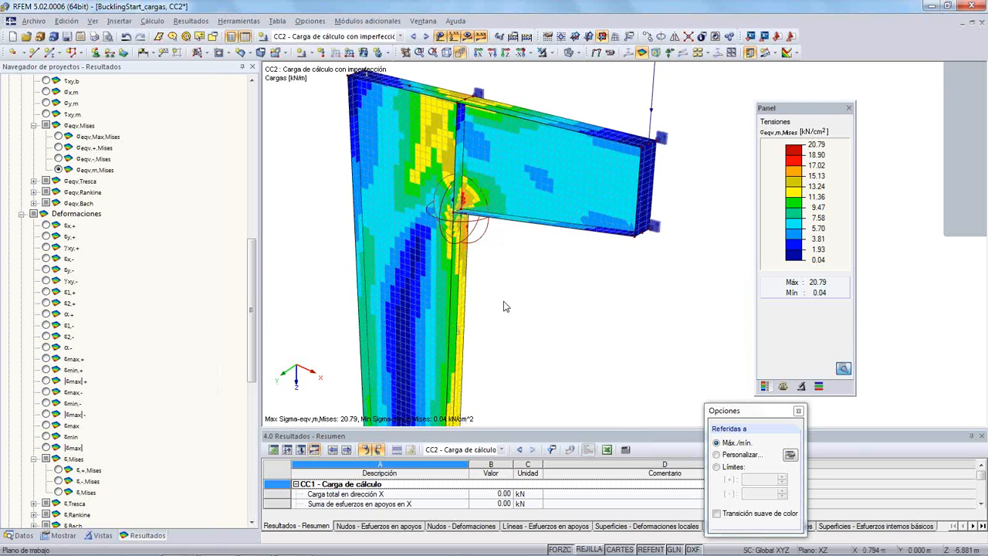
{"action": "middle_click_drag", "start_coordinate": [494, 224], "coordinate": [509, 282]}
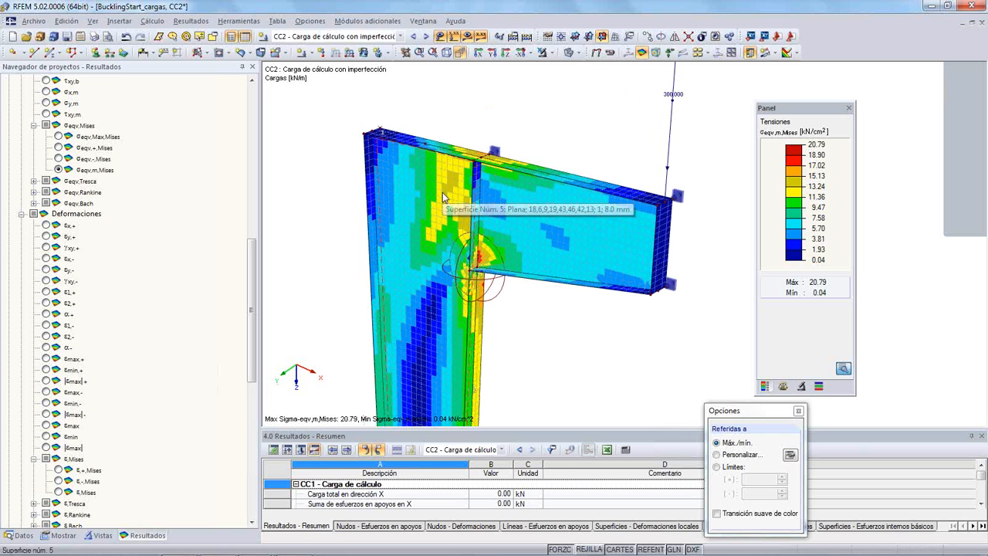
- Display the global deformations uY and examine the bulging of the column web from the opposite side
{"action": "scroll", "coordinate": [4, 101], "scroll_direction": "up", "scroll_amount": 15}
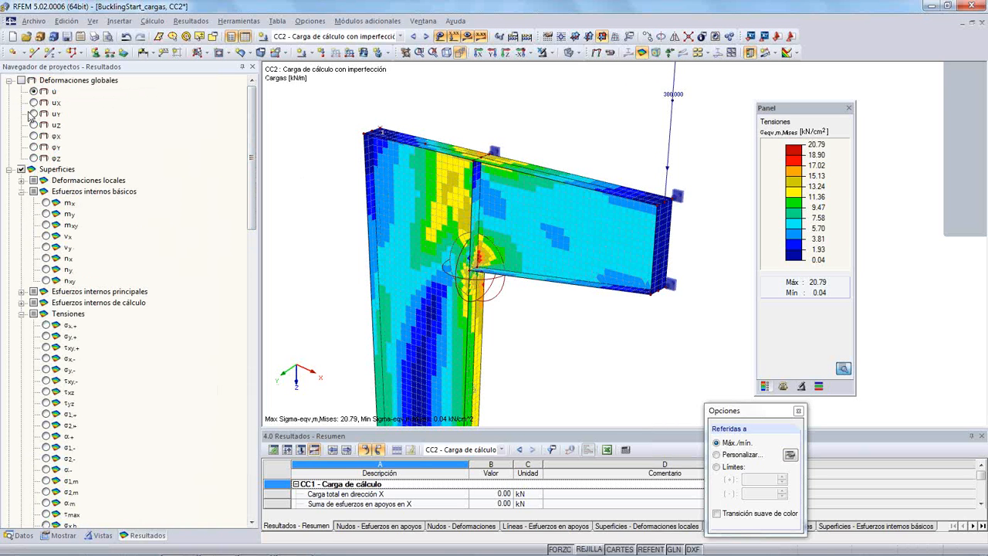
{"action": "left_click", "coordinate": [34, 114]}
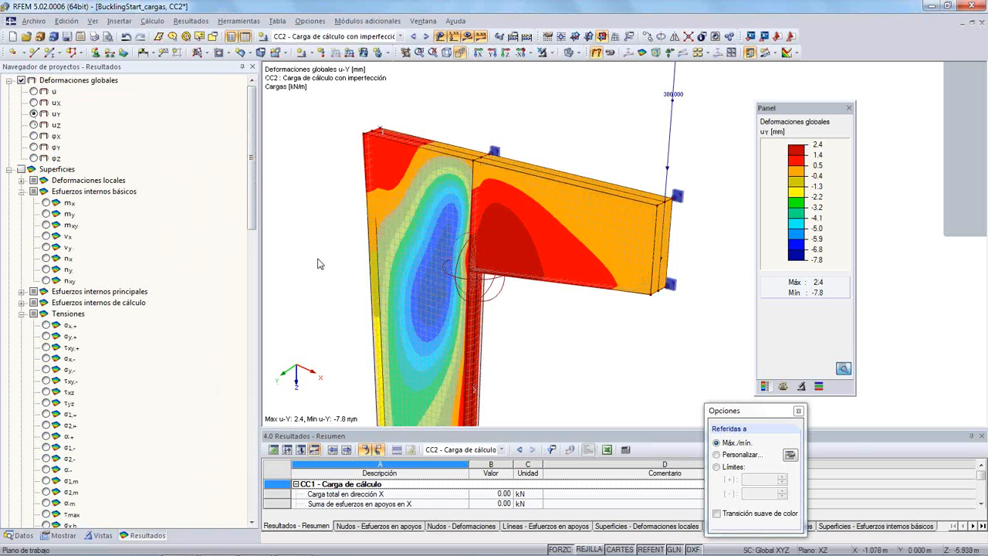
{"action": "middle_click_drag", "start_coordinate": [660, 339], "coordinate": [170, 307], "text": "ctrl"}
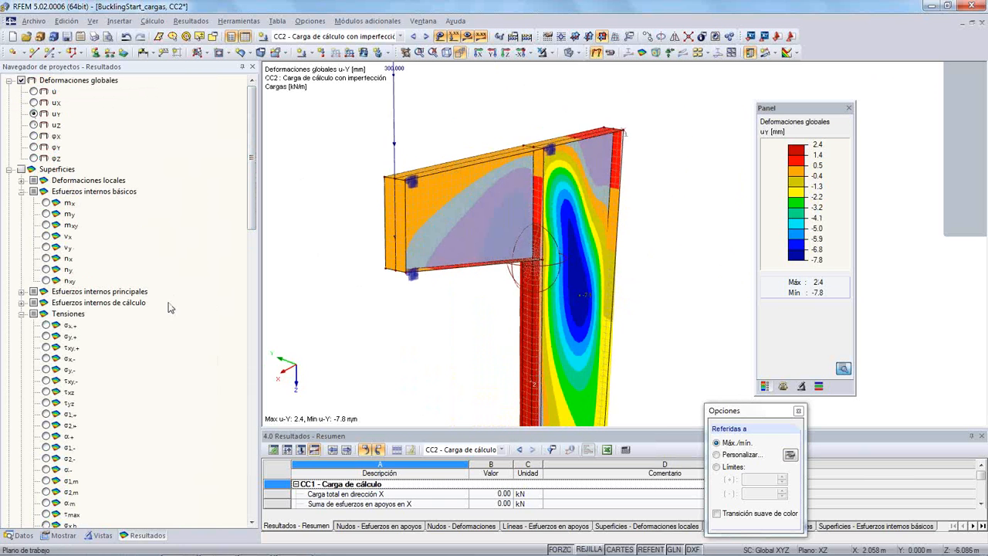
{"action": "middle_click_drag", "start_coordinate": [630, 320], "coordinate": [324, 328], "text": "ctrl"}
{"action": "middle_click_drag", "start_coordinate": [555, 388], "coordinate": [395, 315], "text": "ctrl"}
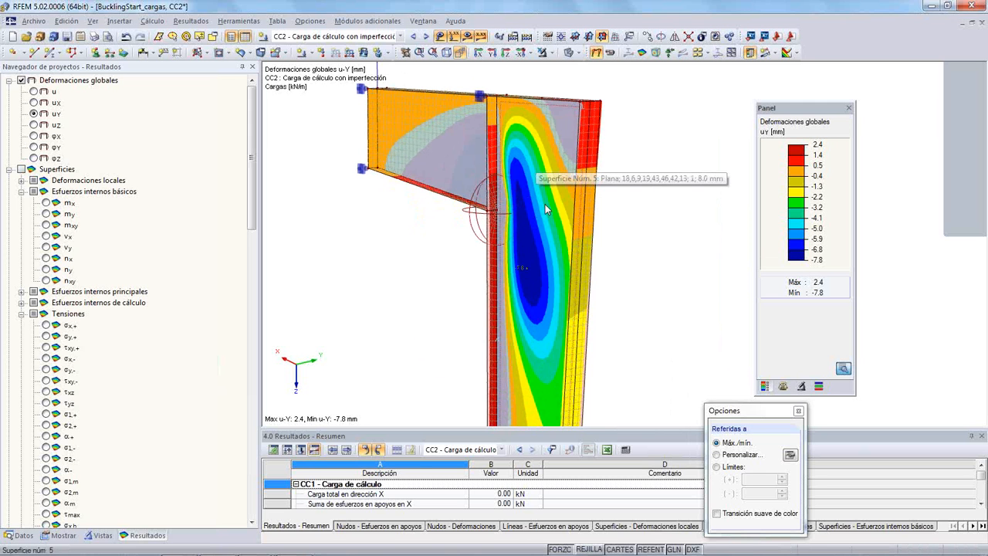
{"action": "left_click", "coordinate": [609, 53]}
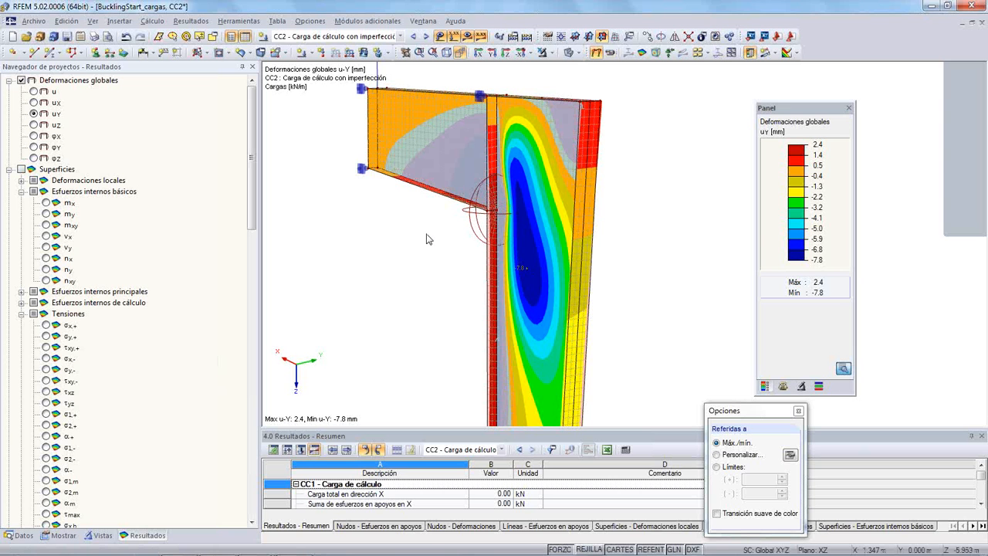
- Switch to the PowerPoint slide show "Diseño avanzado de acero usando RFEM esp"
{"action": "key", "text": "alt+Tab"}
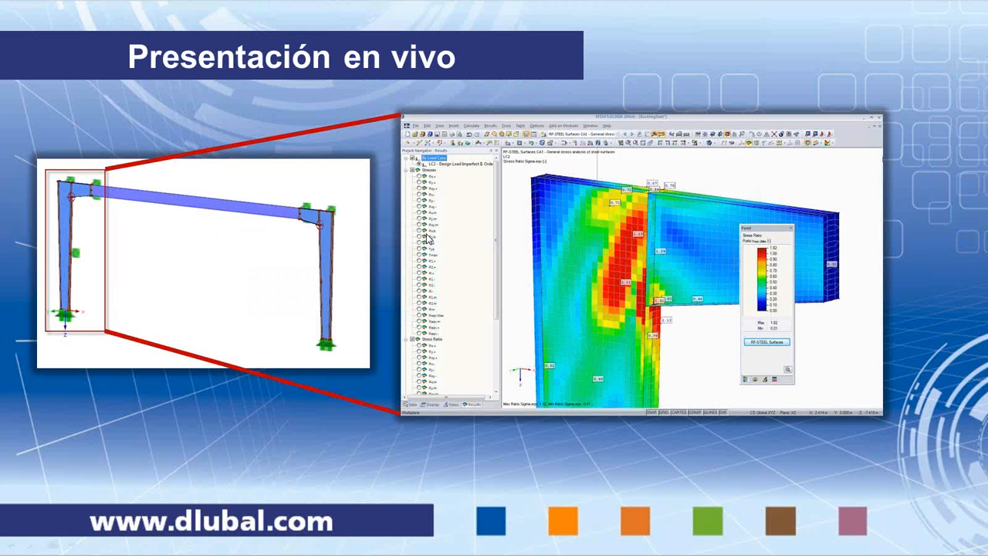
{"action": "left_click", "coordinate": [427, 234]}
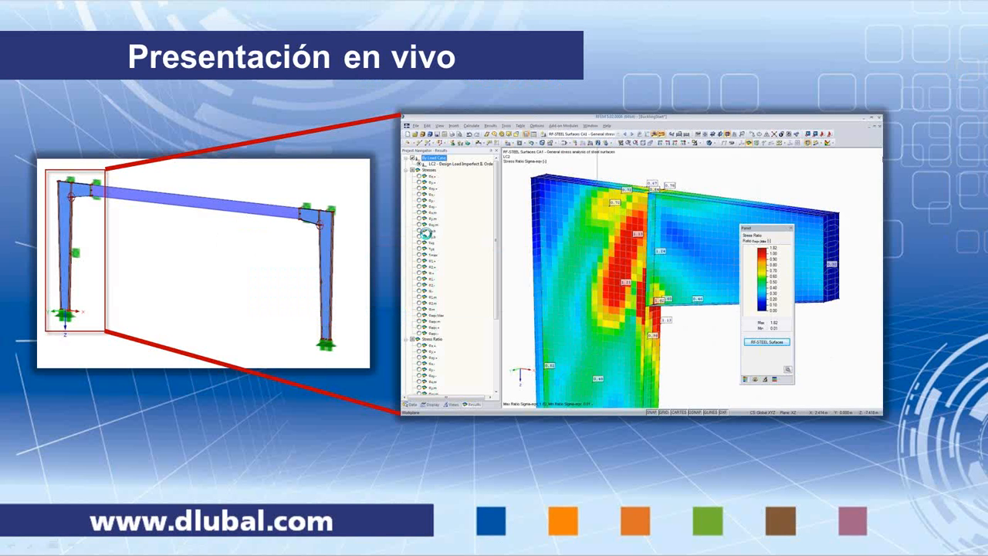